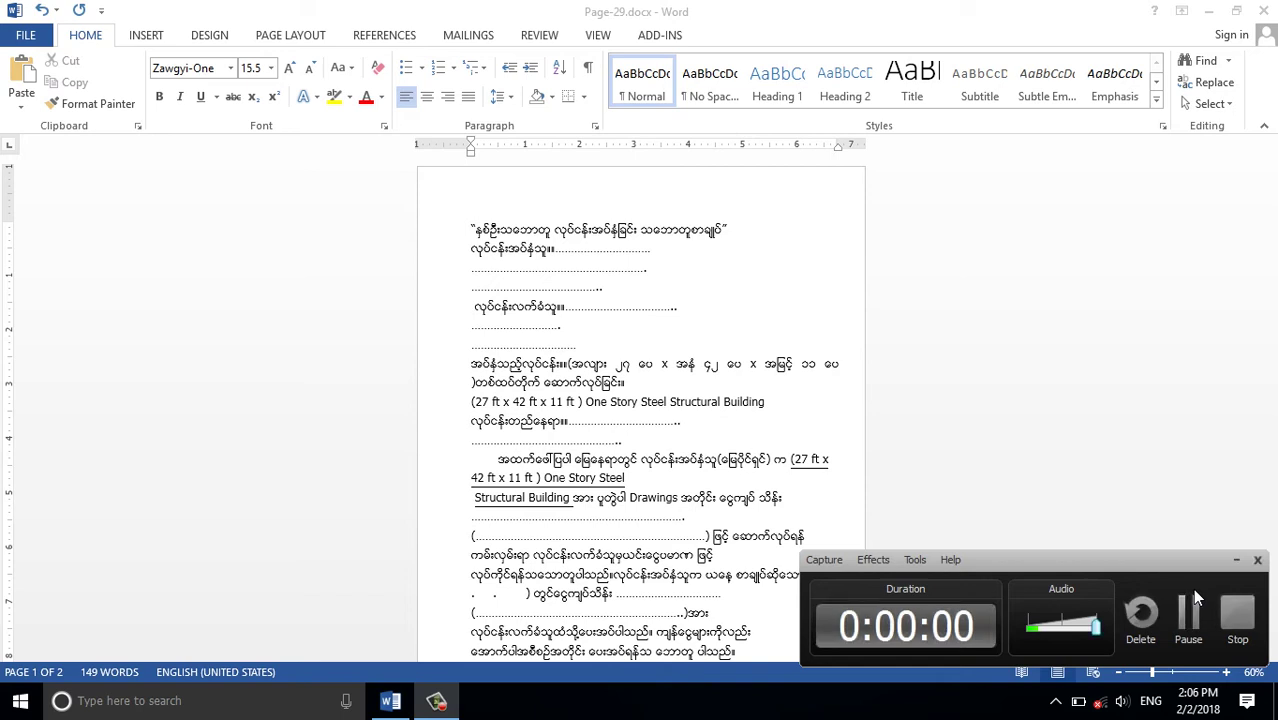
Select all the contract text and change its font size from 15.5 to 16.
{"action": "left_click", "coordinate": [1236, 560]}
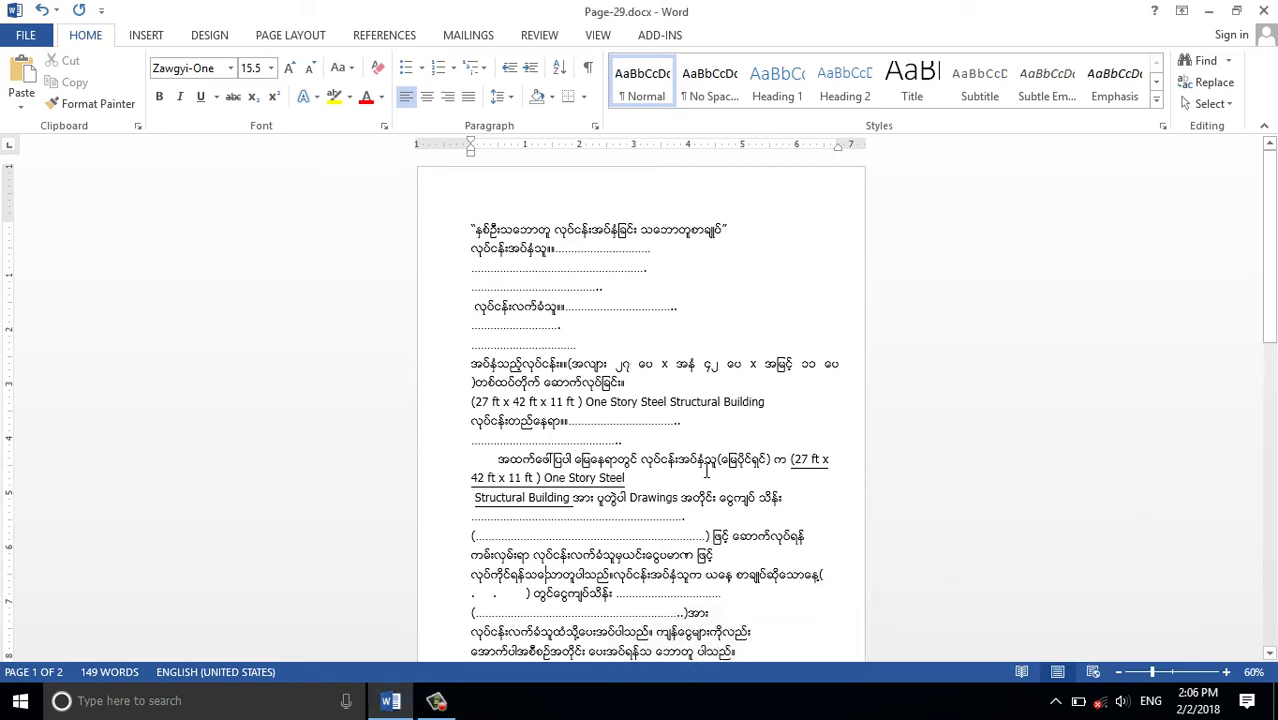
{"action": "left_click", "coordinate": [200, 78]}
{"action": "left_click", "coordinate": [200, 78]}
{"action": "scroll", "coordinate": [526, 240], "scroll_direction": "up", "scroll_amount": 2}
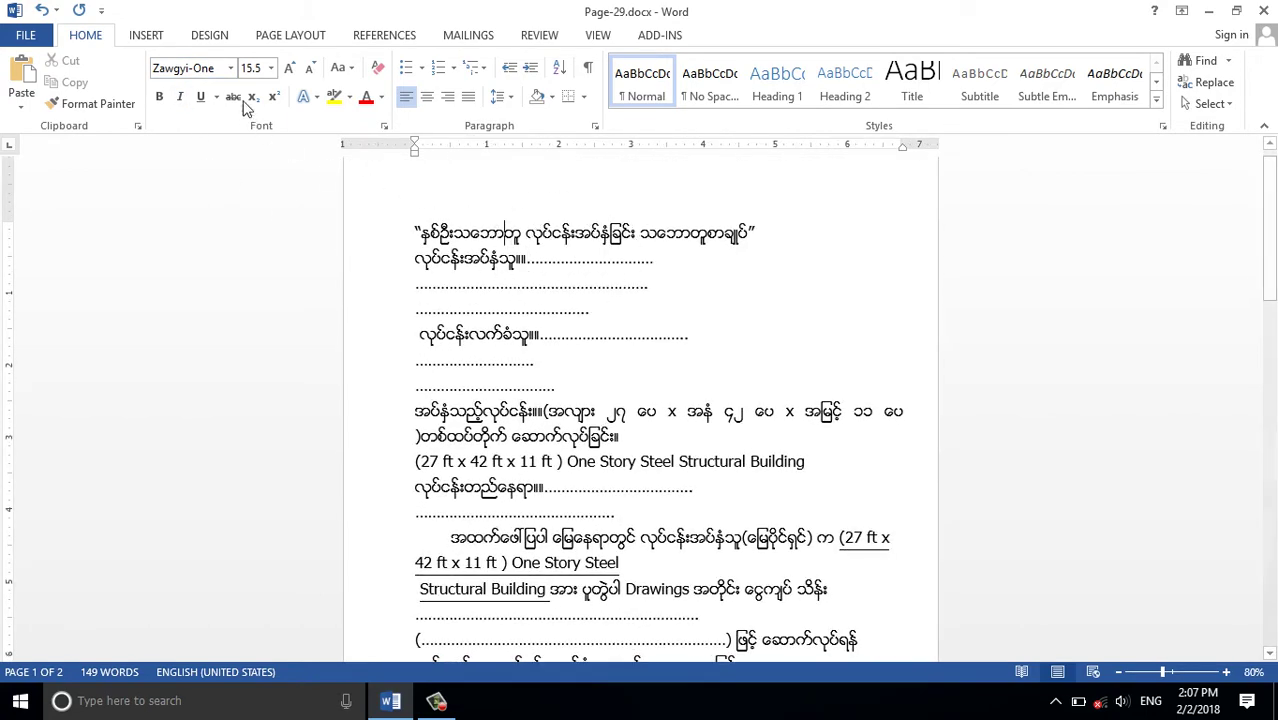
{"action": "left_click", "coordinate": [253, 70]}
{"action": "key", "text": "ctrl+a"}
{"action": "left_click", "coordinate": [252, 68]}
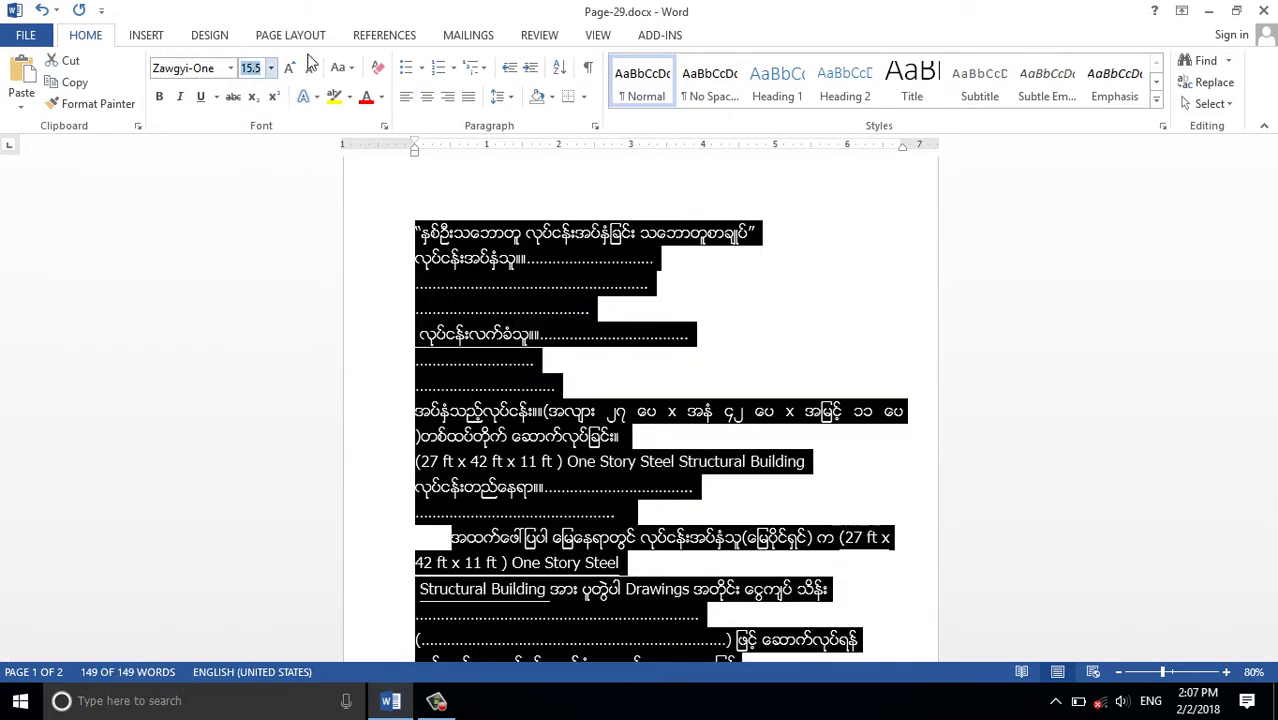
{"action": "type", "text": "16"}
{"action": "key", "text": "Return"}
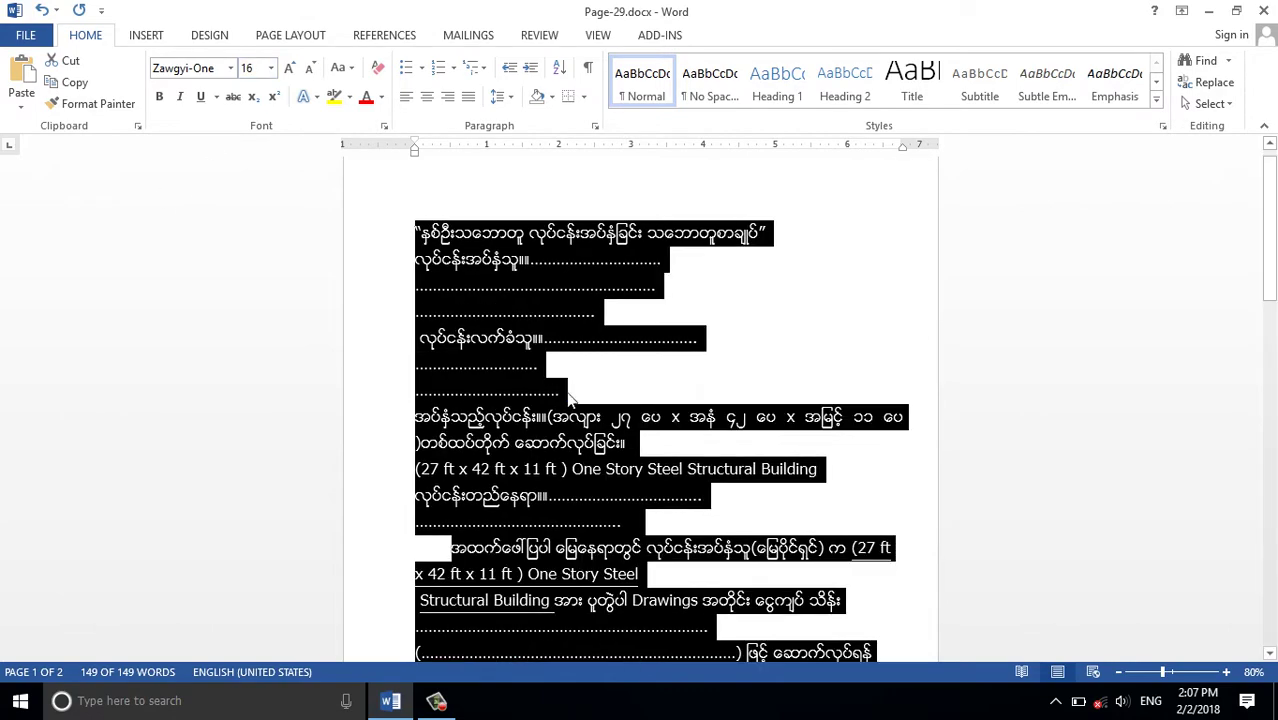
{"action": "left_click", "coordinate": [574, 390]}
Scroll through both pages to check the reflowed 16-point text.
{"action": "scroll", "coordinate": [628, 371], "scroll_direction": "down", "scroll_amount": 4, "text": "ctrl"}
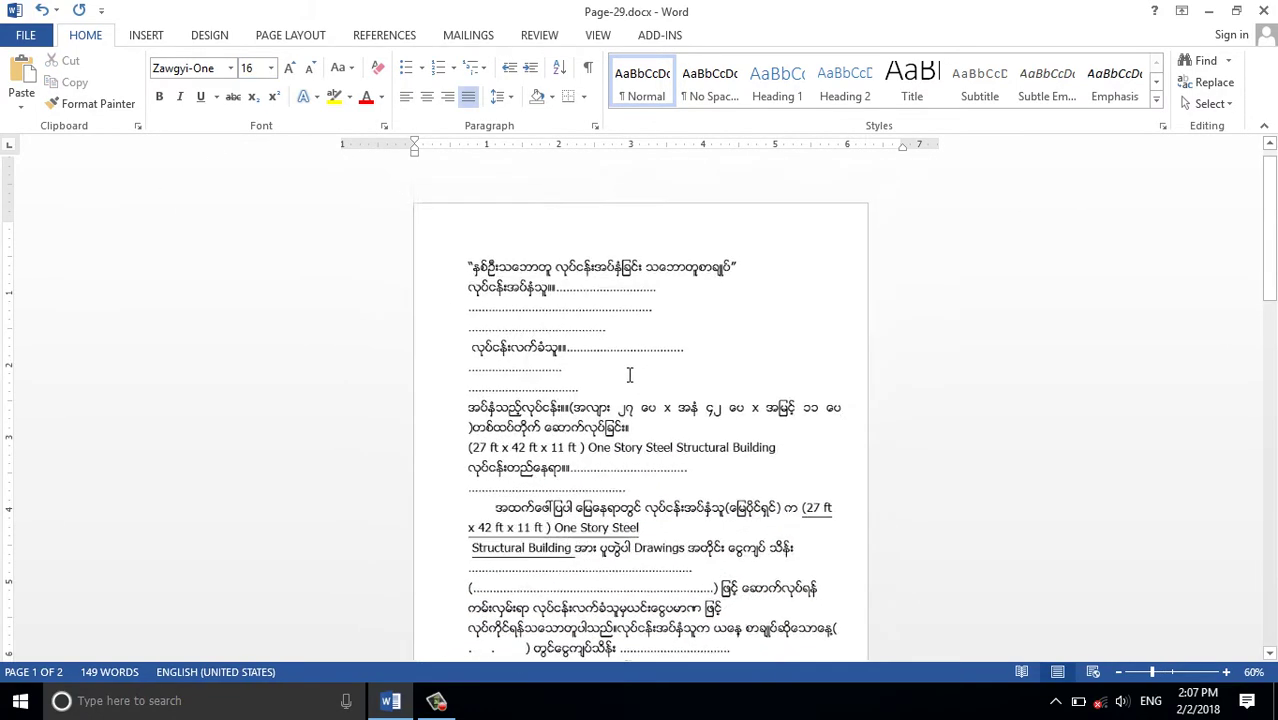
{"action": "scroll", "coordinate": [662, 537], "scroll_direction": "down", "scroll_amount": 2}
{"action": "scroll", "coordinate": [662, 537], "scroll_direction": "down", "scroll_amount": 2}
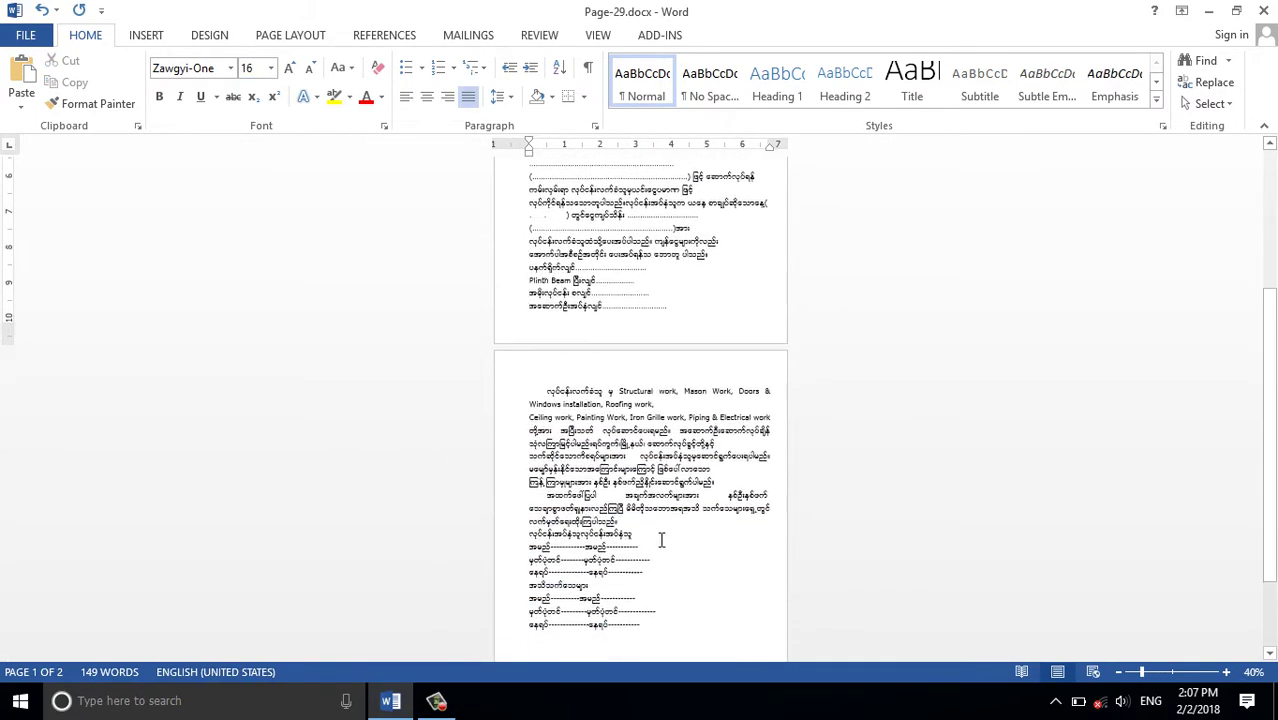
{"action": "scroll", "coordinate": [665, 568], "scroll_direction": "down", "scroll_amount": 2}
{"action": "scroll", "coordinate": [664, 573], "scroll_direction": "down", "scroll_amount": 1}
{"action": "scroll", "coordinate": [664, 570], "scroll_direction": "up", "scroll_amount": 2}
{"action": "scroll", "coordinate": [664, 570], "scroll_direction": "up", "scroll_amount": 4}
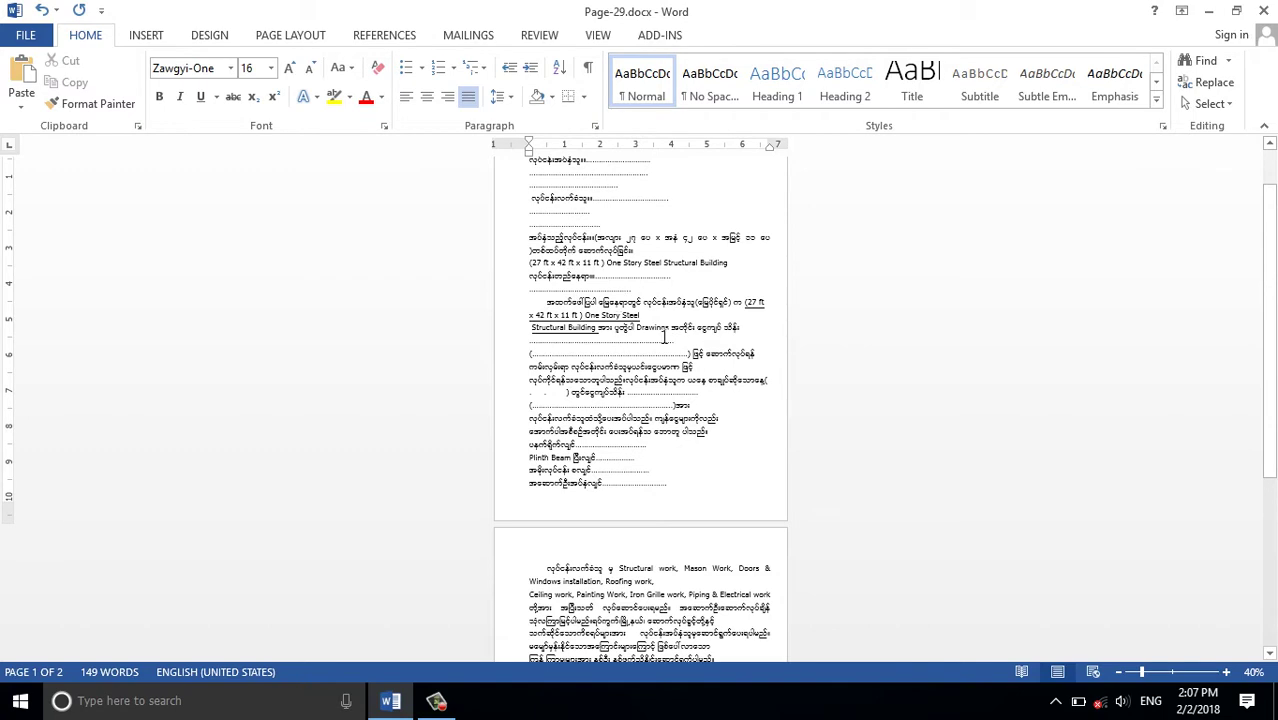
Set the contract's paper size to Legal in Page Setup.
{"action": "left_click", "coordinate": [285, 37]}
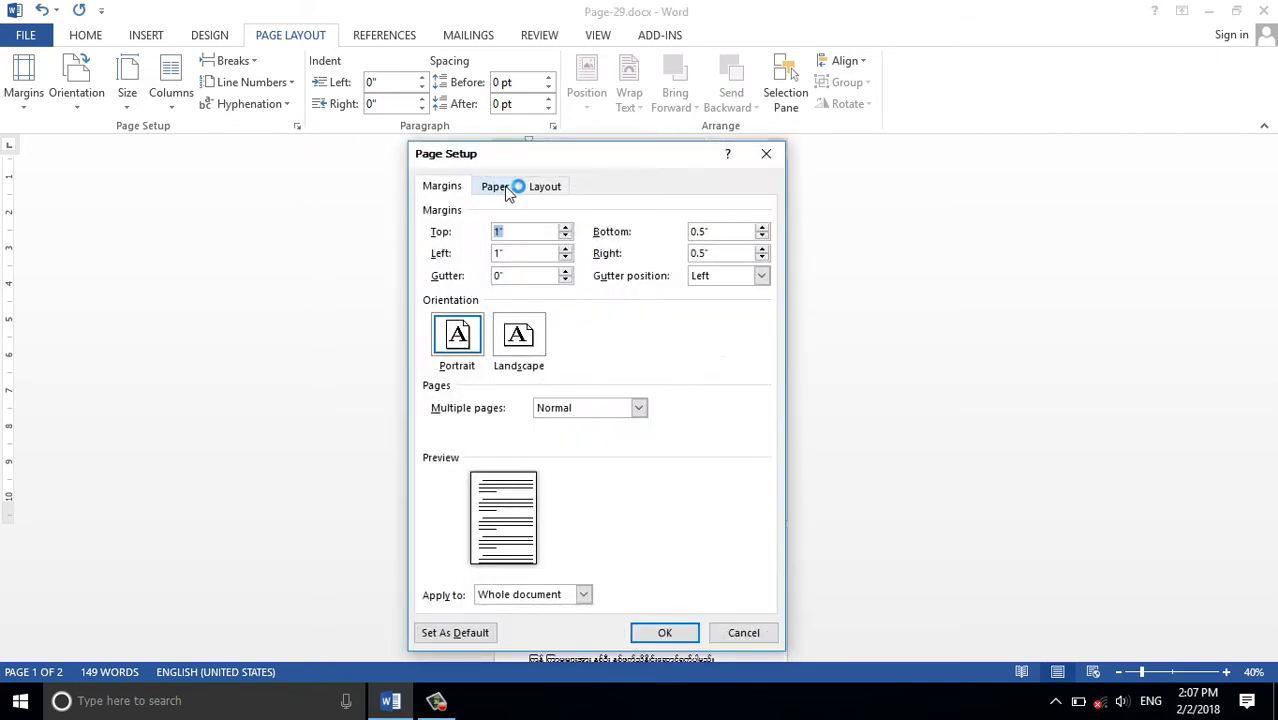
{"action": "left_click", "coordinate": [500, 187]}
{"action": "left_click", "coordinate": [497, 235]}
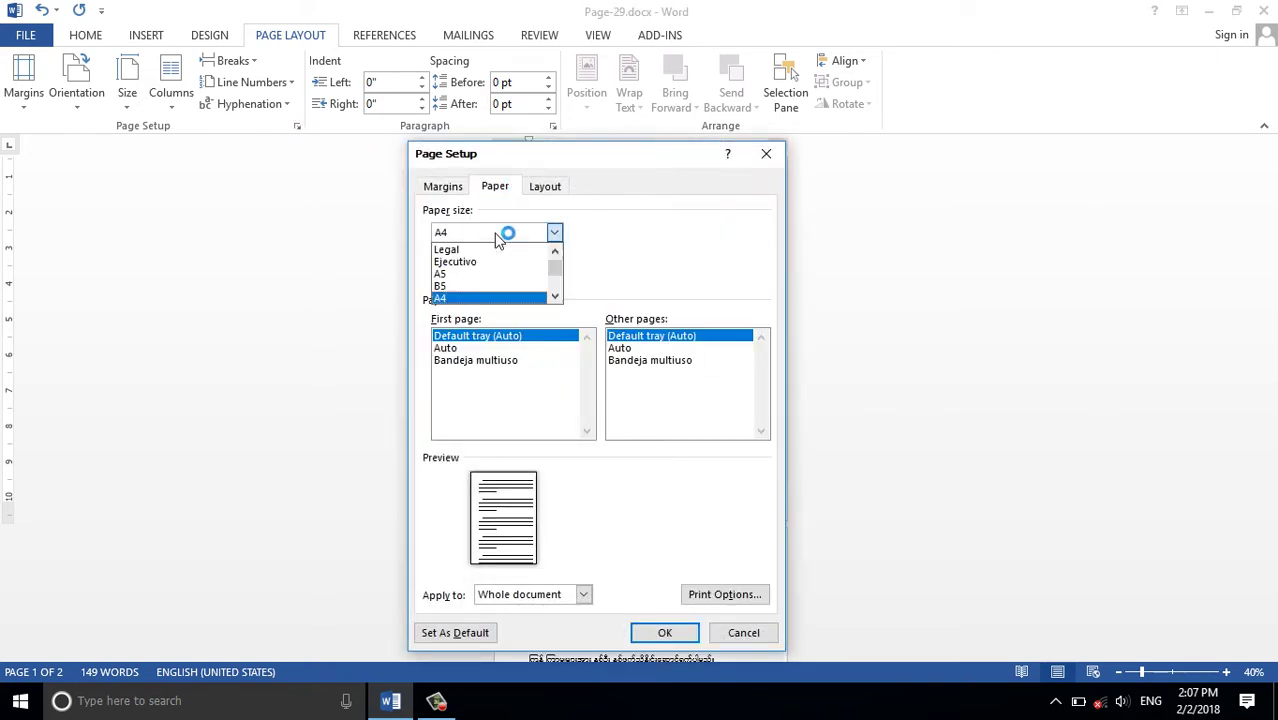
{"action": "scroll", "coordinate": [500, 265], "scroll_direction": "up", "scroll_amount": 1}
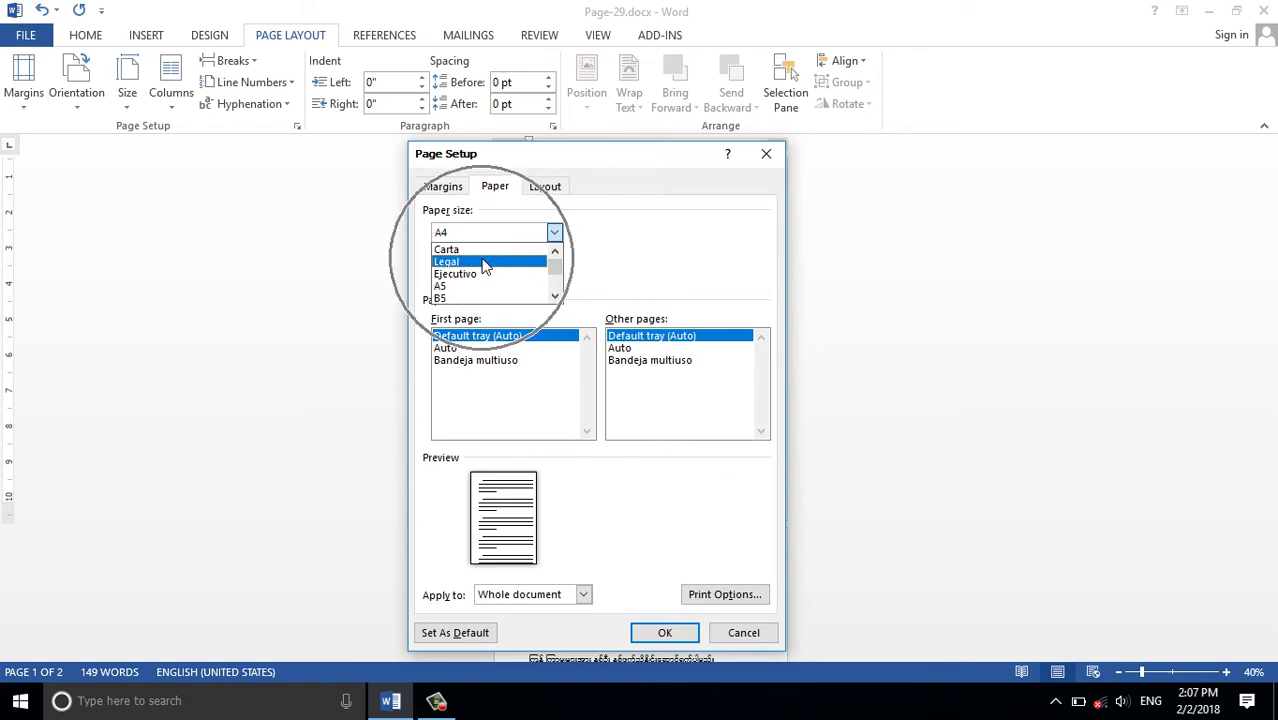
{"action": "left_click", "coordinate": [483, 262]}
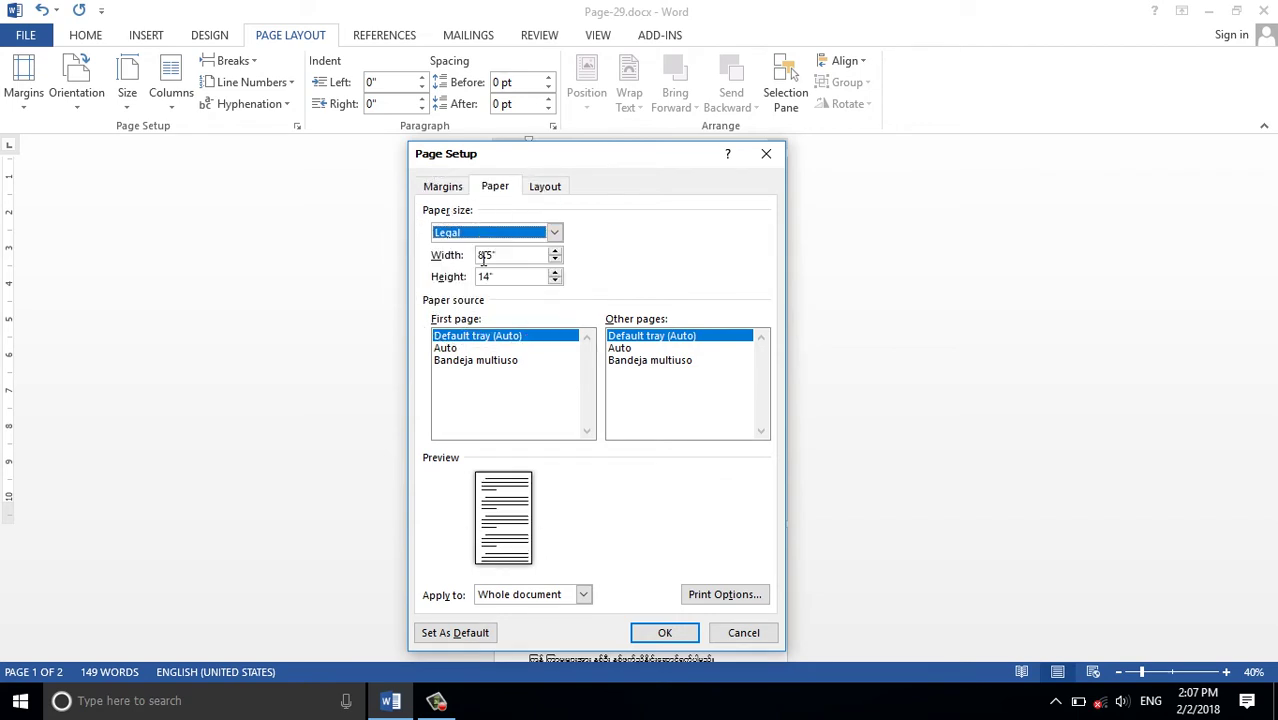
Set margins to top 3.8, bottom 1.5, left and right 0.5 inches, and apply.
{"action": "left_click", "coordinate": [443, 187]}
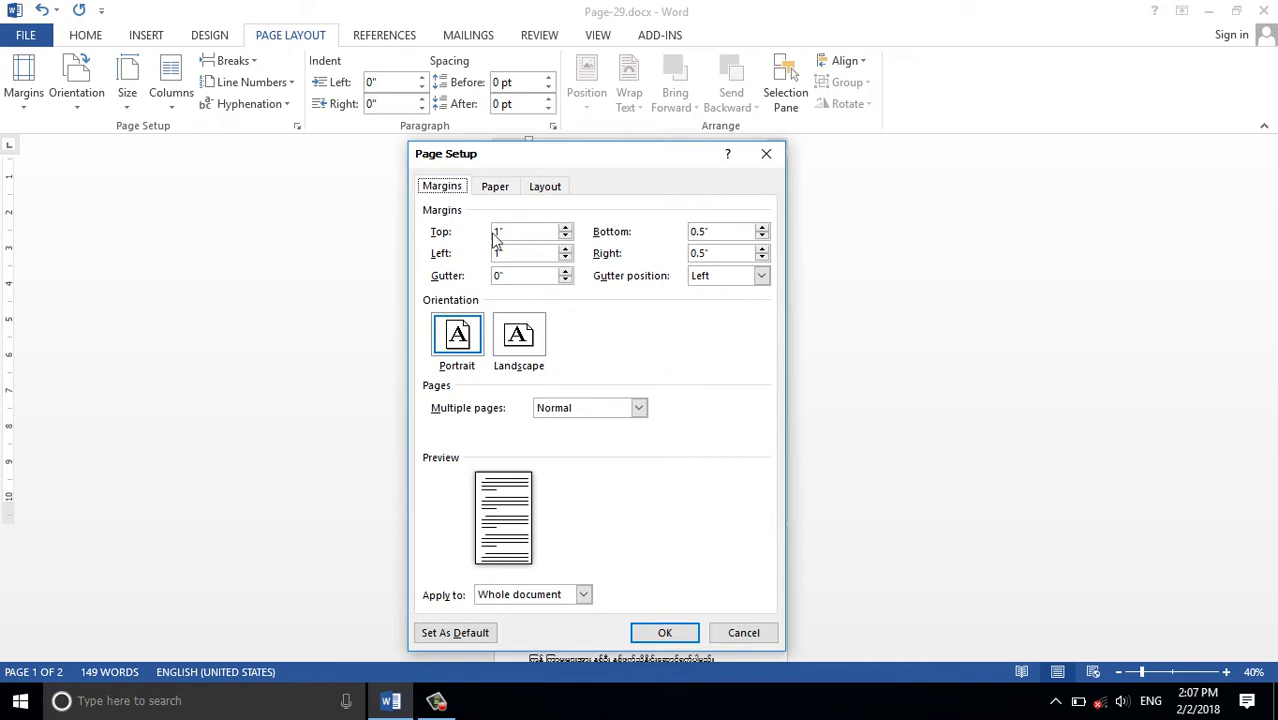
{"action": "double_click", "coordinate": [497, 231]}
{"action": "type", "text": "2.8"}
{"action": "double_click", "coordinate": [514, 253]}
{"action": "type", "text": "0.5"}
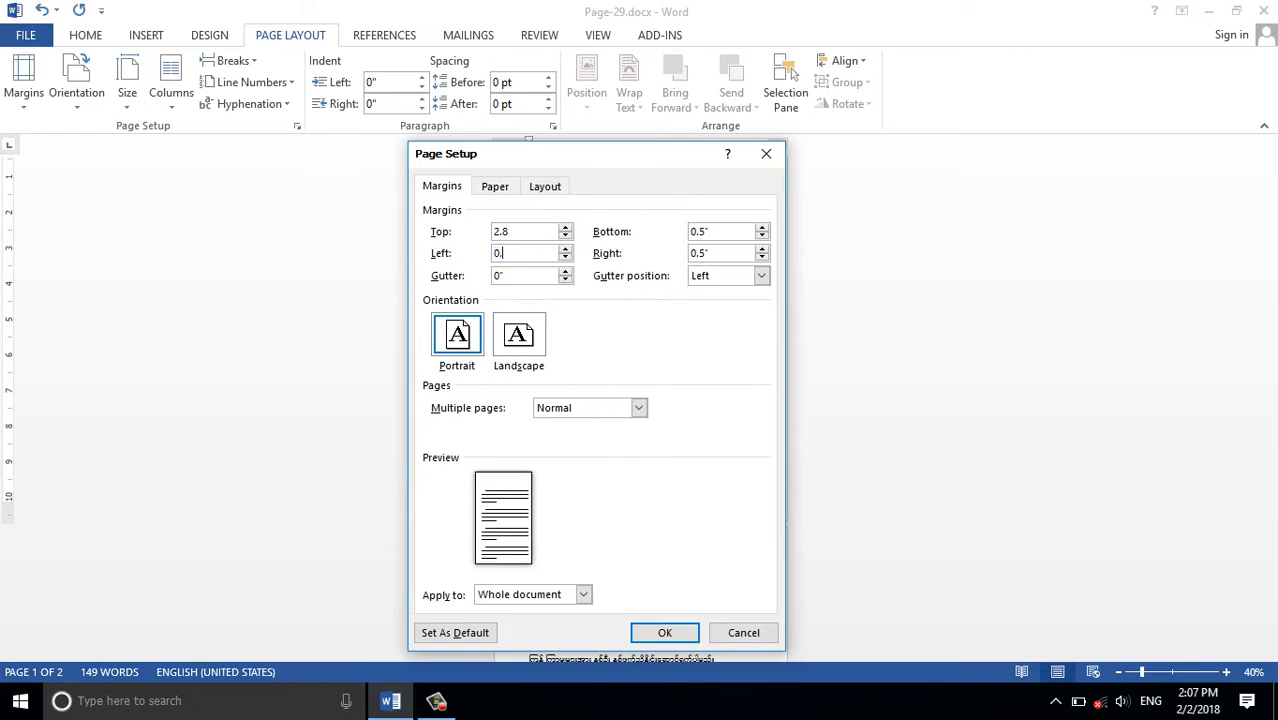
{"action": "left_click", "coordinate": [727, 253]}
{"action": "double_click", "coordinate": [727, 253]}
{"action": "type", "text": "1"}
{"action": "left_click_drag", "start_coordinate": [536, 232], "coordinate": [452, 239]}
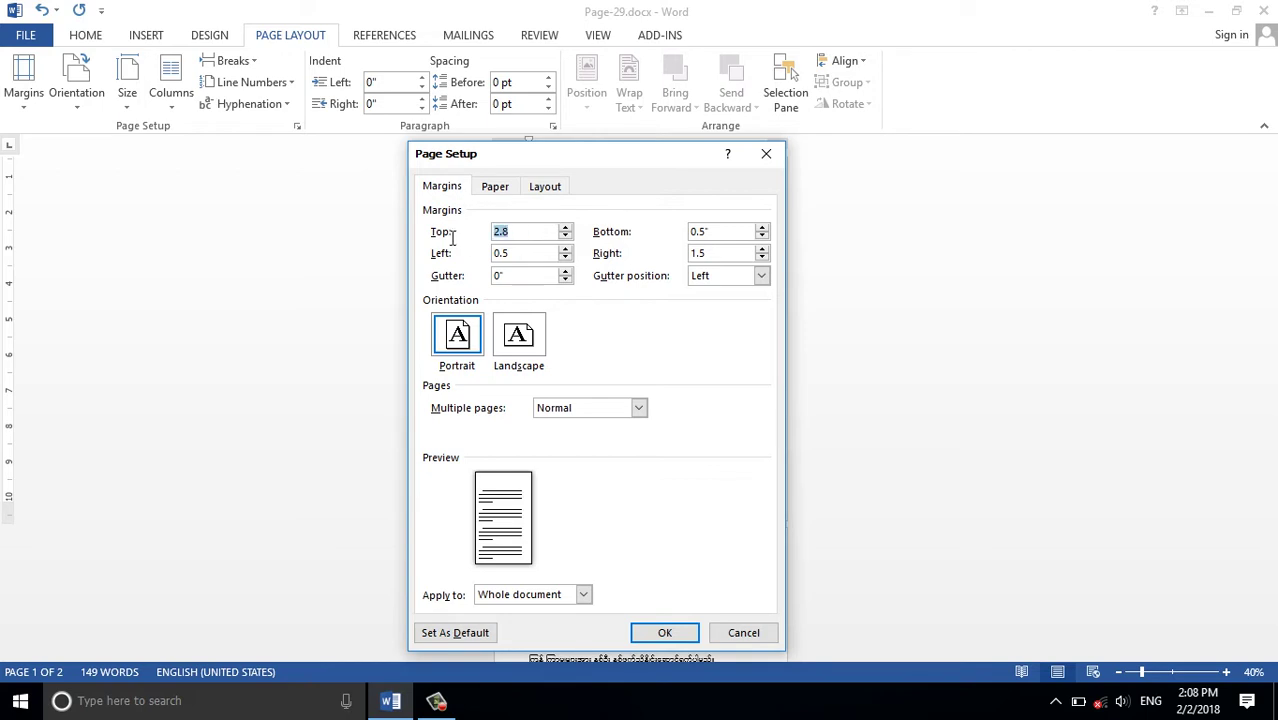
{"action": "type", "text": "3."}
{"action": "left_click_drag", "start_coordinate": [524, 235], "coordinate": [425, 246]}
{"action": "double_click", "coordinate": [724, 253]}
{"action": "type", "text": "0.5"}
{"action": "double_click", "coordinate": [716, 231]}
{"action": "type", "text": "1."}
{"action": "type", "text": "5"}
{"action": "left_click", "coordinate": [672, 634]}
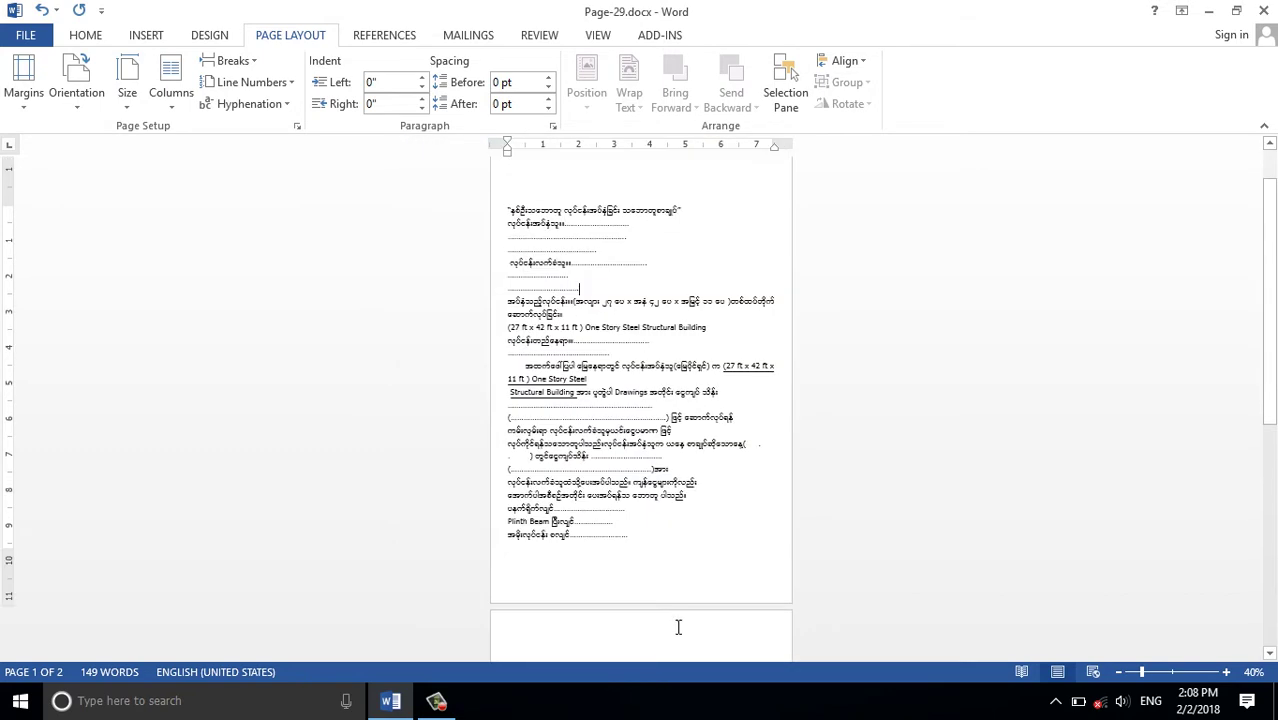
Select all the contract text and set space after paragraphs to 0 pt.
{"action": "scroll", "coordinate": [656, 412], "scroll_direction": "down", "scroll_amount": 2}
{"action": "scroll", "coordinate": [656, 412], "scroll_direction": "up", "scroll_amount": 3}
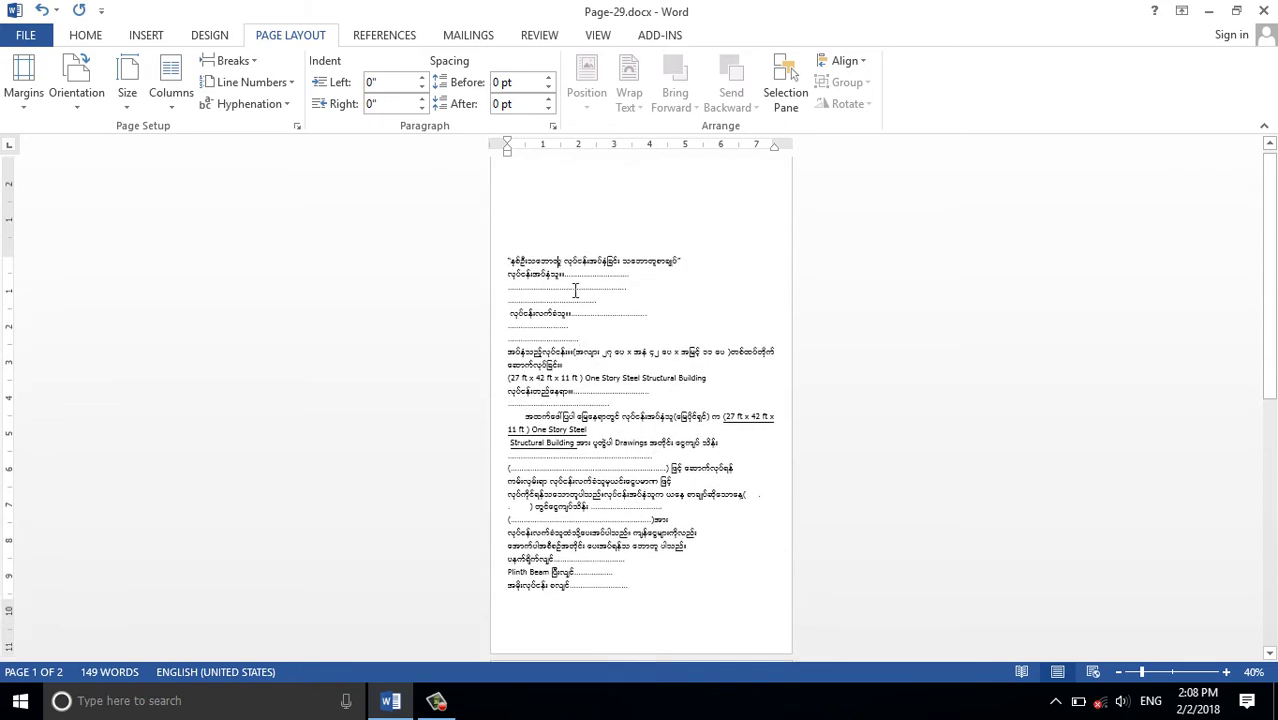
{"action": "key", "text": "ctrl+a"}
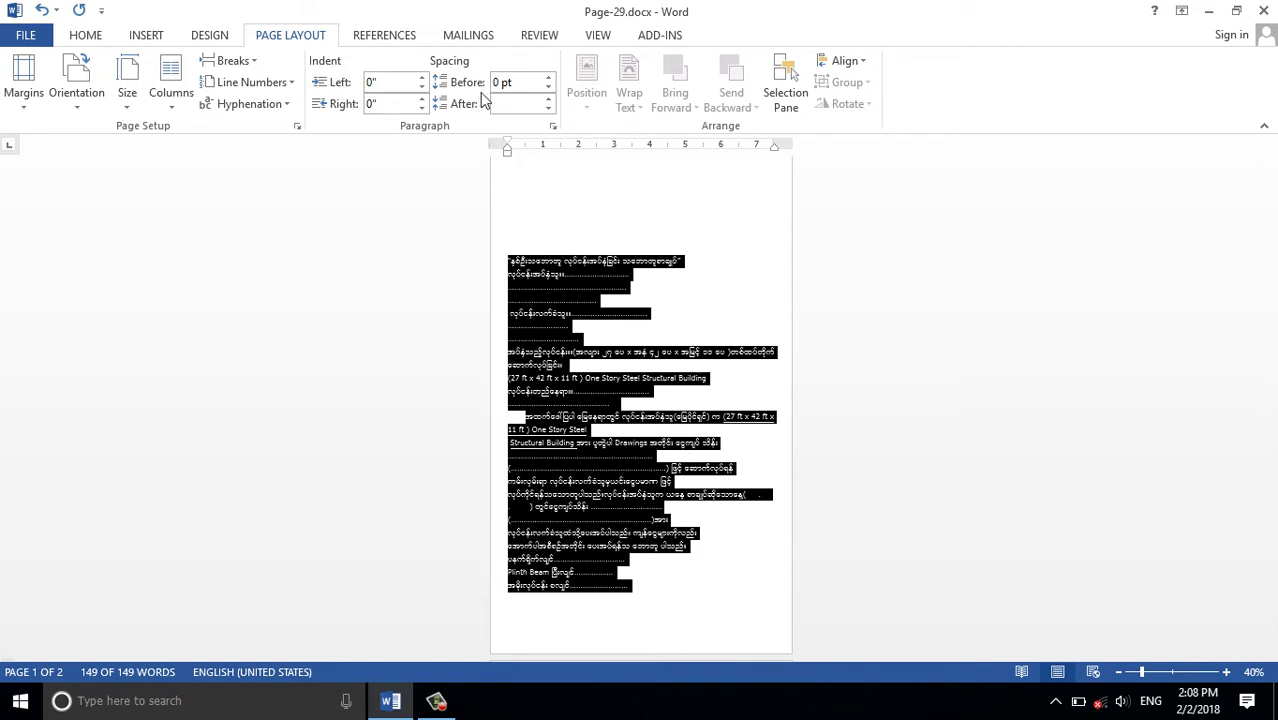
{"action": "left_click", "coordinate": [504, 104]}
{"action": "type", "text": "0"}
{"action": "key", "text": "Return"}
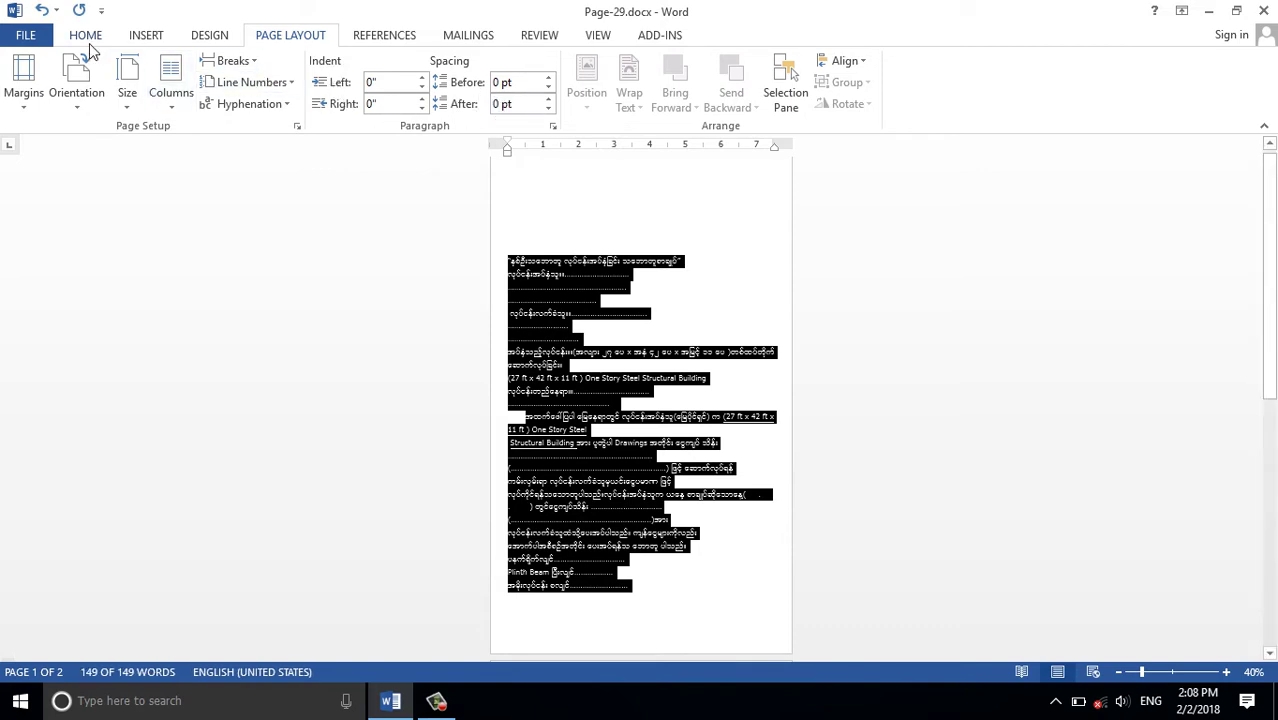
Apply single 1.0 line spacing and justify the whole document to both margins.
{"action": "left_click", "coordinate": [86, 38]}
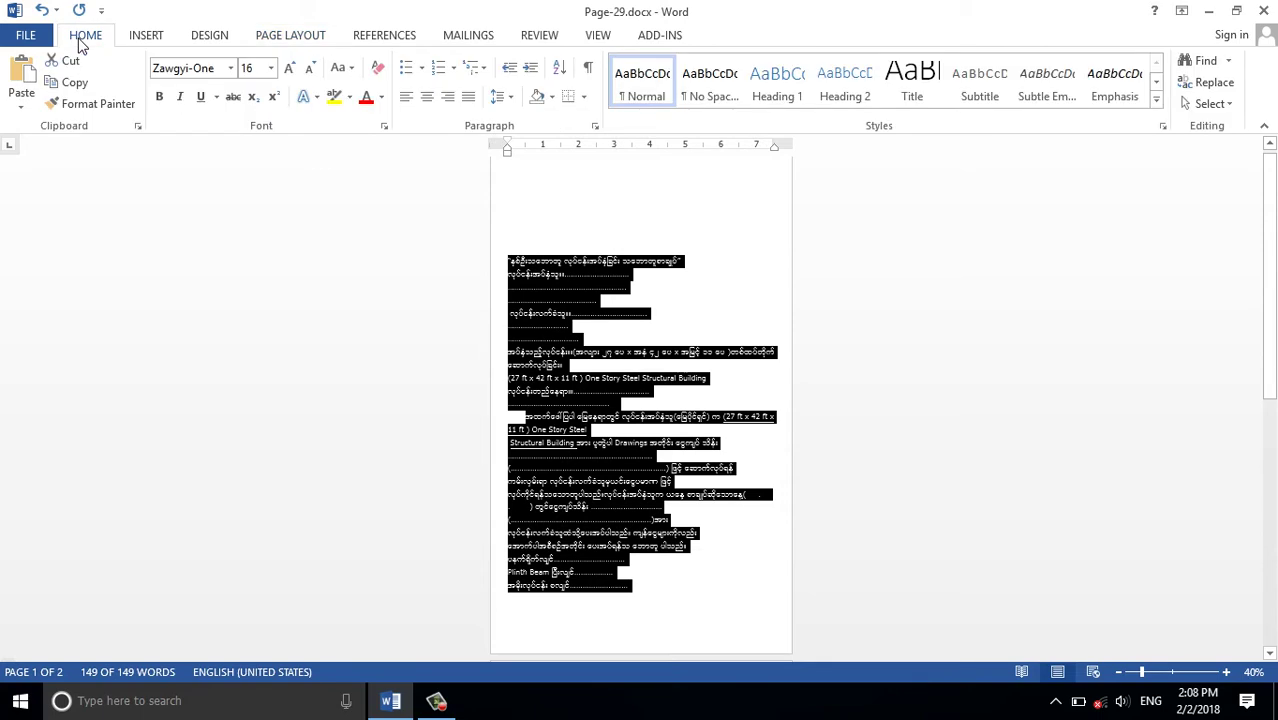
{"action": "left_click", "coordinate": [502, 98]}
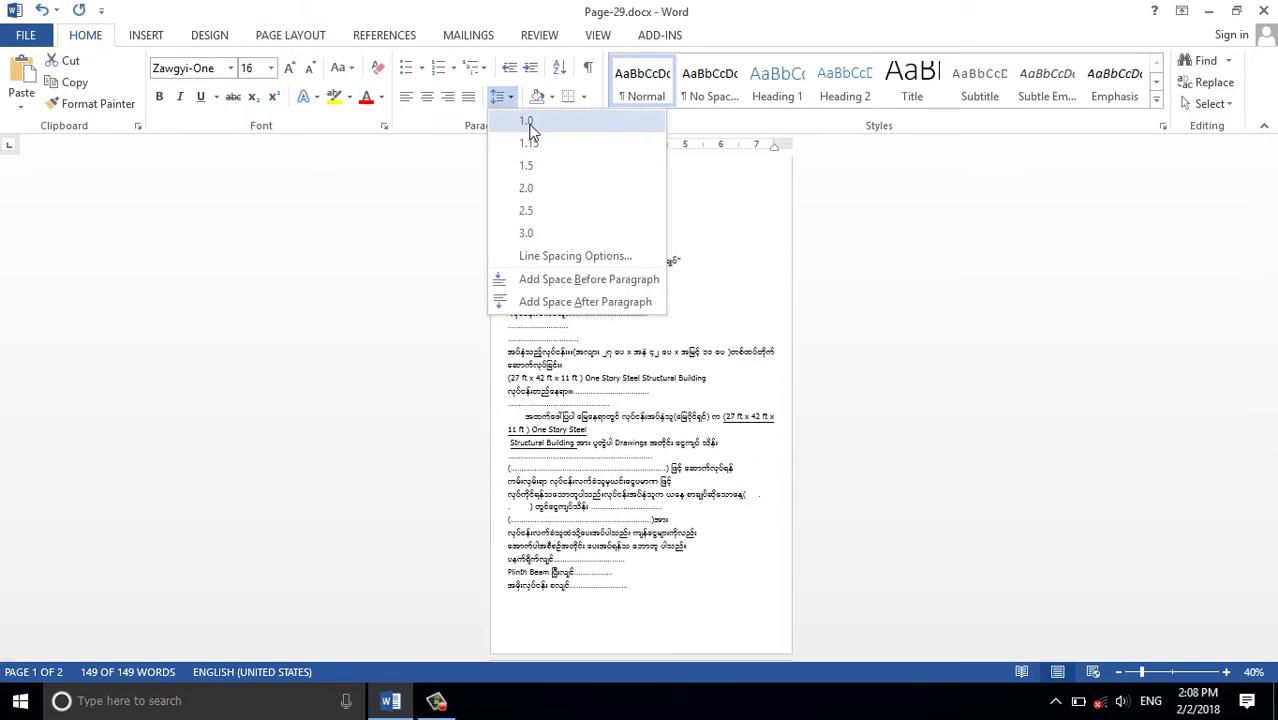
{"action": "left_click", "coordinate": [528, 122]}
{"action": "key", "text": "ctrl+a"}
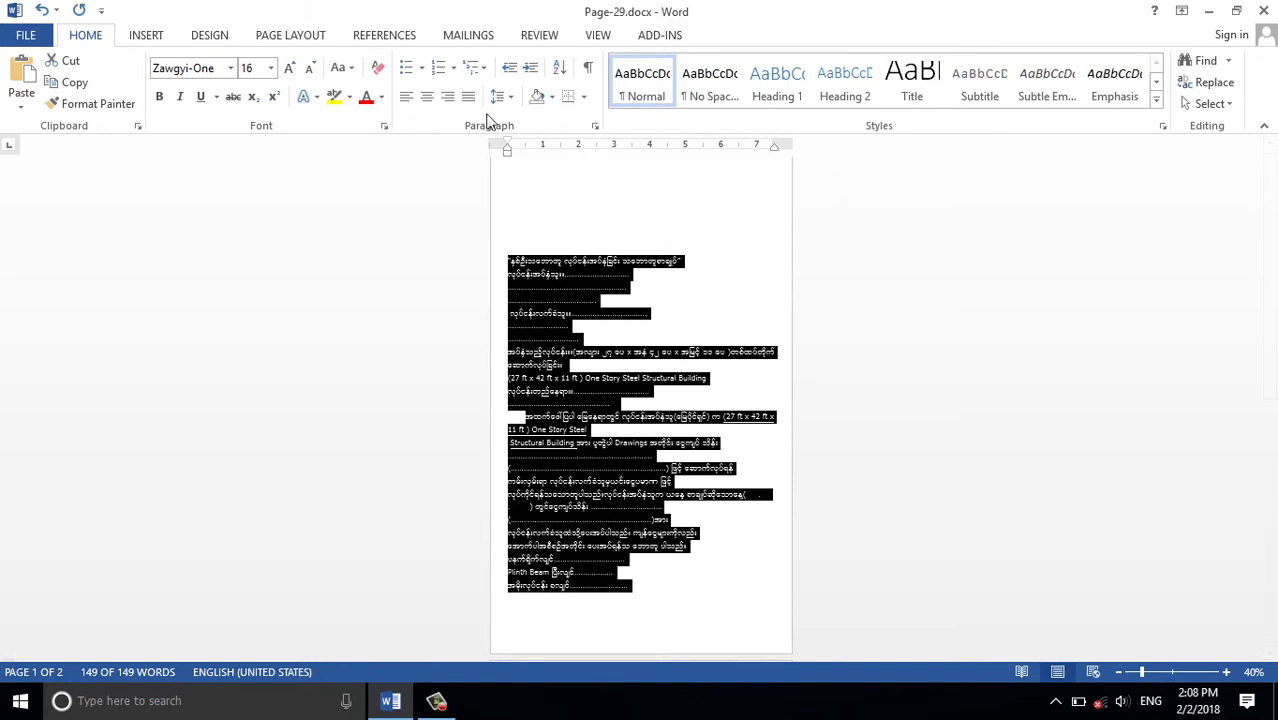
{"action": "left_click", "coordinate": [468, 97]}
{"action": "left_click", "coordinate": [469, 100]}
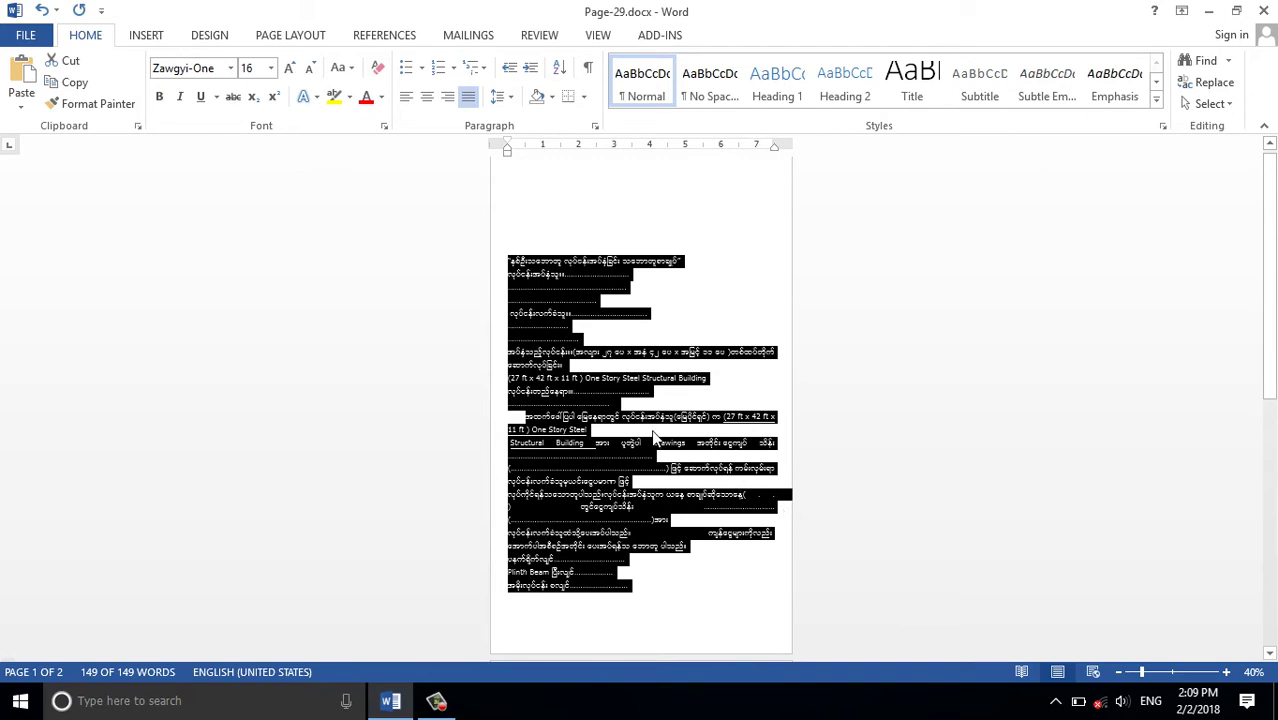
Scroll through both Legal pages to review the reflowed contract.
{"action": "scroll", "coordinate": [655, 436], "scroll_direction": "down", "scroll_amount": 2}
{"action": "scroll", "coordinate": [655, 434], "scroll_direction": "down", "scroll_amount": 2}
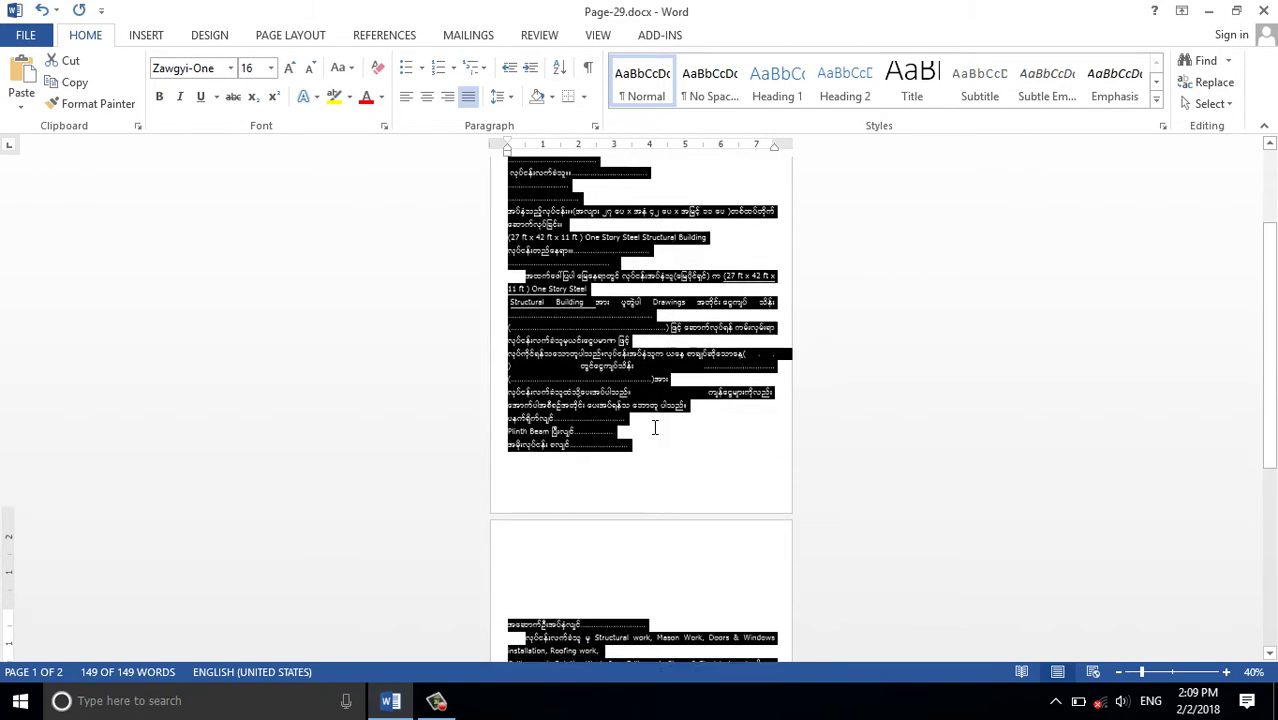
{"action": "scroll", "coordinate": [655, 434], "scroll_direction": "down", "scroll_amount": 3}
{"action": "scroll", "coordinate": [656, 432], "scroll_direction": "down", "scroll_amount": 2}
{"action": "scroll", "coordinate": [654, 434], "scroll_direction": "down", "scroll_amount": 2}
{"action": "scroll", "coordinate": [653, 424], "scroll_direction": "down", "scroll_amount": 2}
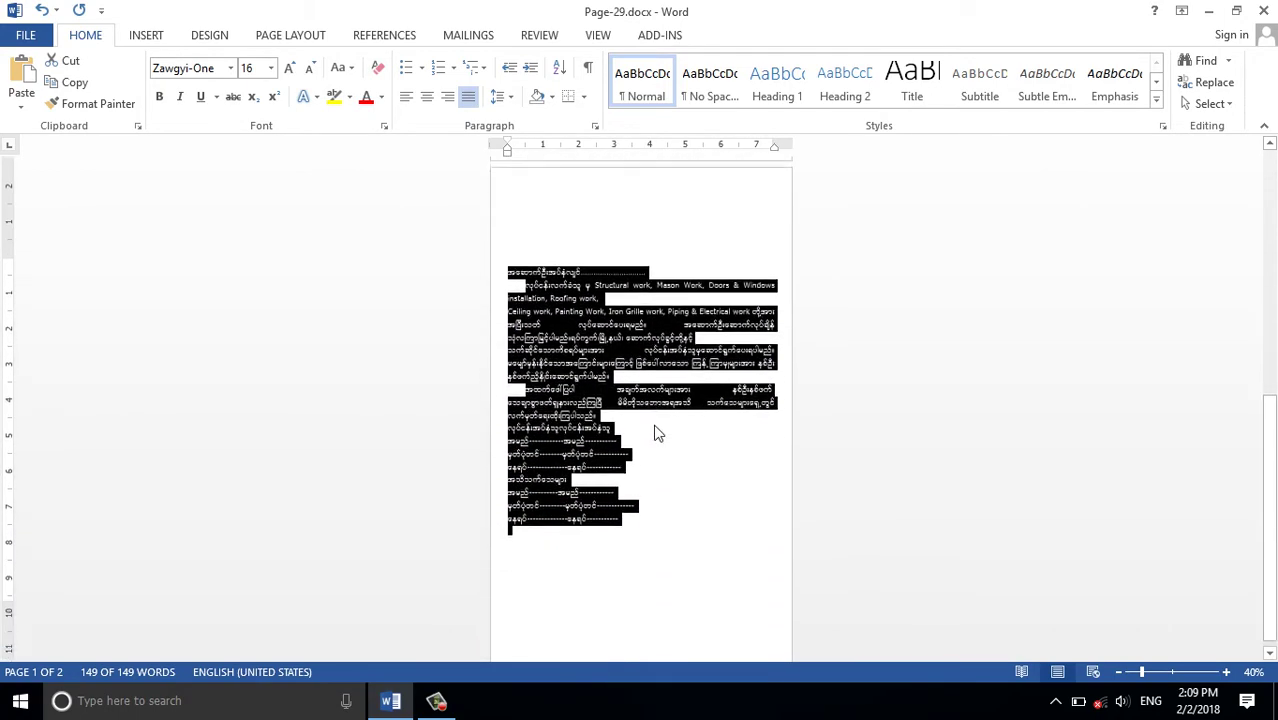
{"action": "scroll", "coordinate": [655, 433], "scroll_direction": "up", "scroll_amount": 2}
{"action": "scroll", "coordinate": [656, 428], "scroll_direction": "up", "scroll_amount": 2}
{"action": "scroll", "coordinate": [655, 424], "scroll_direction": "up", "scroll_amount": 2}
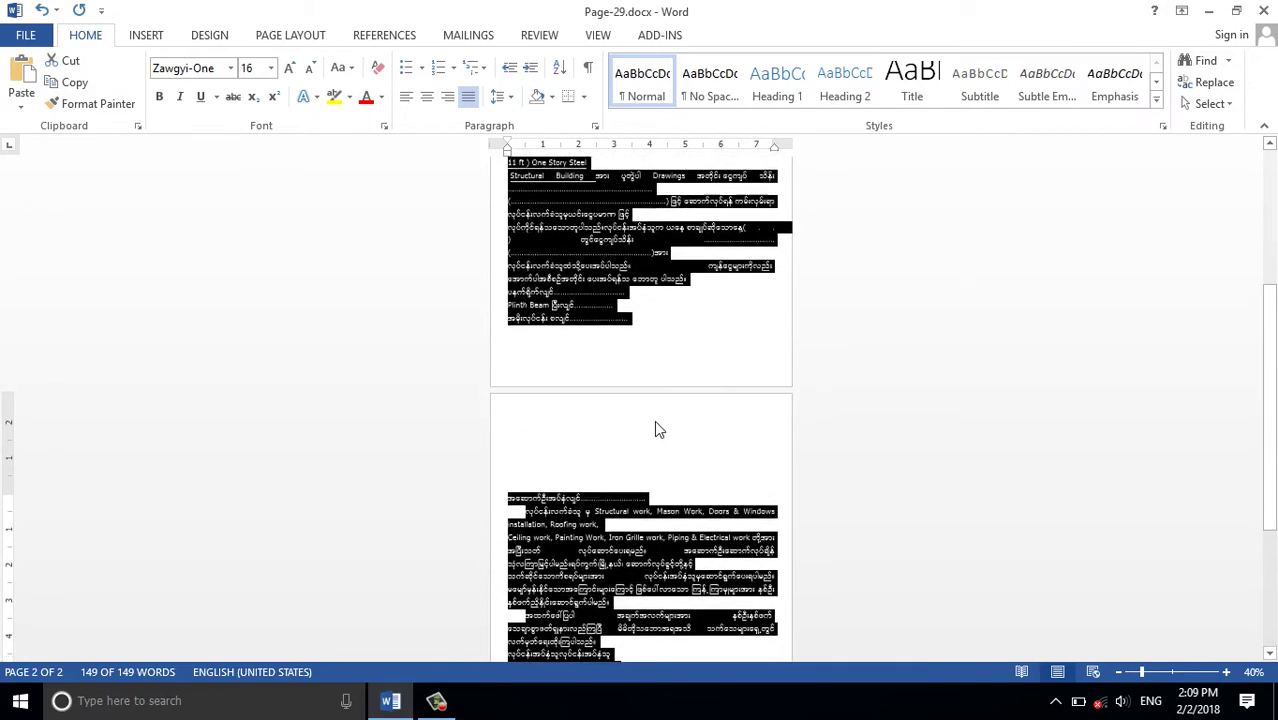
{"action": "scroll", "coordinate": [655, 422], "scroll_direction": "up", "scroll_amount": 2}
{"action": "scroll", "coordinate": [657, 420], "scroll_direction": "up", "scroll_amount": 2}
{"action": "scroll", "coordinate": [657, 418], "scroll_direction": "up", "scroll_amount": 2}
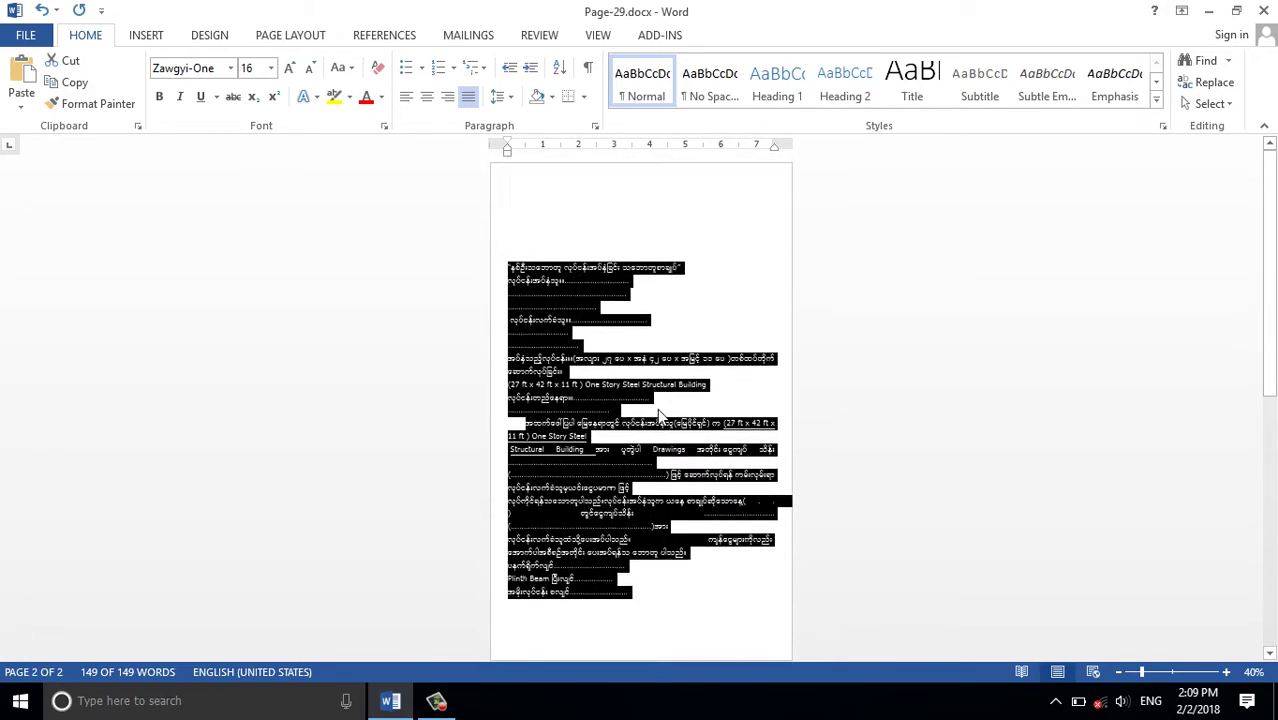
{"action": "scroll", "coordinate": [580, 284], "scroll_direction": "up", "scroll_amount": 4, "text": "ctrl"}
{"action": "scroll", "coordinate": [580, 284], "scroll_direction": "up", "scroll_amount": 4, "text": "ctrl"}
{"action": "scroll", "coordinate": [580, 283], "scroll_direction": "down", "scroll_amount": 2, "text": "ctrl"}
{"action": "scroll", "coordinate": [579, 283], "scroll_direction": "down", "scroll_amount": 3, "text": "ctrl"}
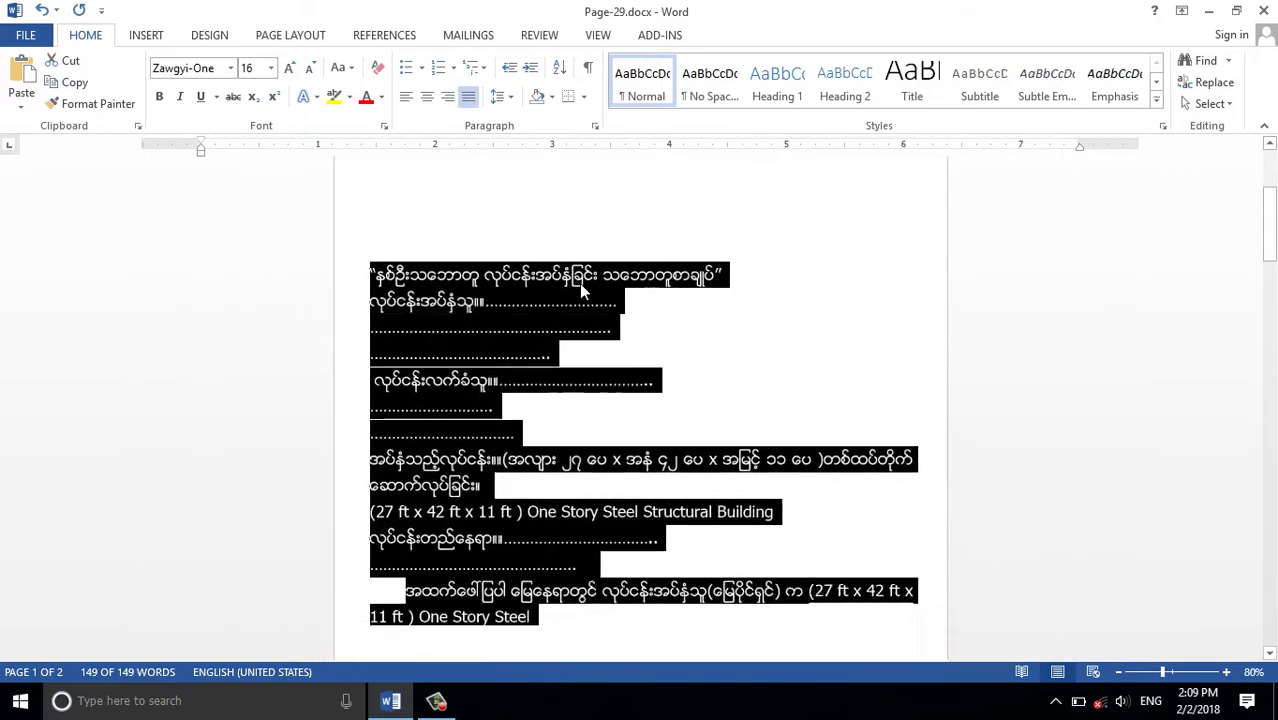
{"action": "scroll", "coordinate": [579, 284], "scroll_direction": "down", "scroll_amount": 2, "text": "ctrl"}
{"action": "scroll", "coordinate": [578, 281], "scroll_direction": "up", "scroll_amount": 3, "text": "ctrl"}
Insert a blank line after the contract title.
{"action": "left_click", "coordinate": [580, 281]}
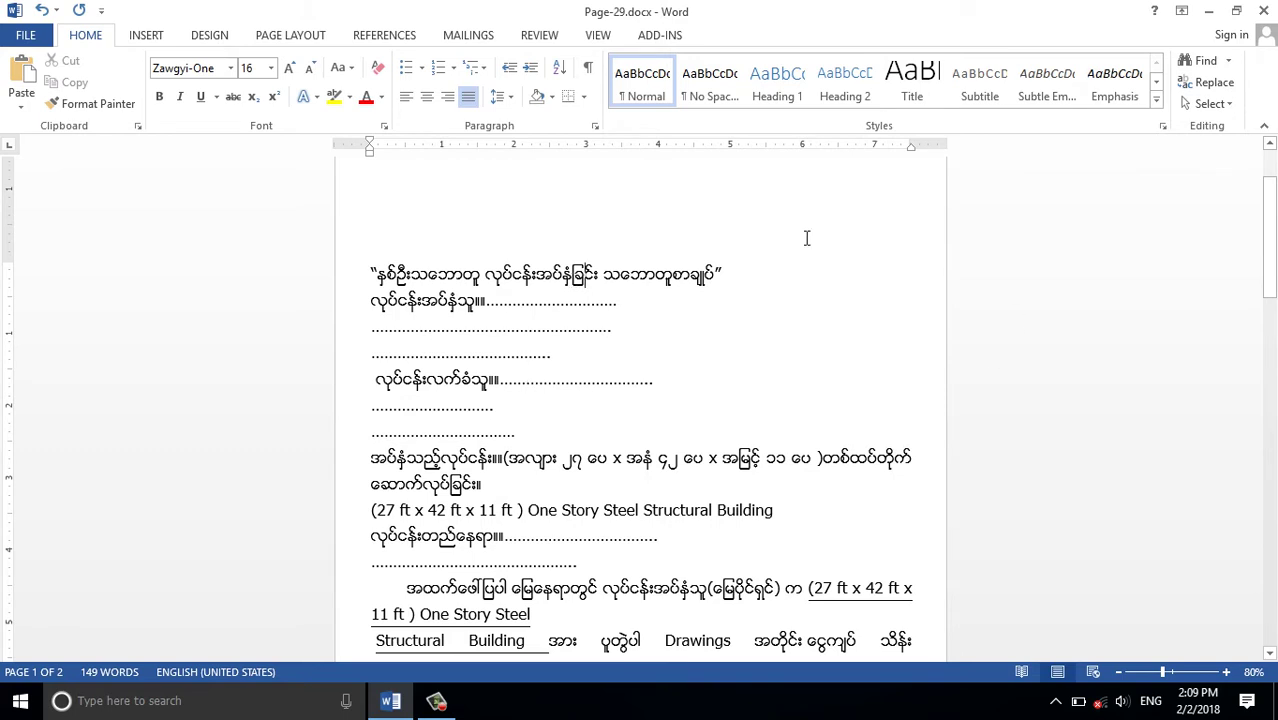
{"action": "left_click_drag", "start_coordinate": [372, 273], "coordinate": [767, 277]}
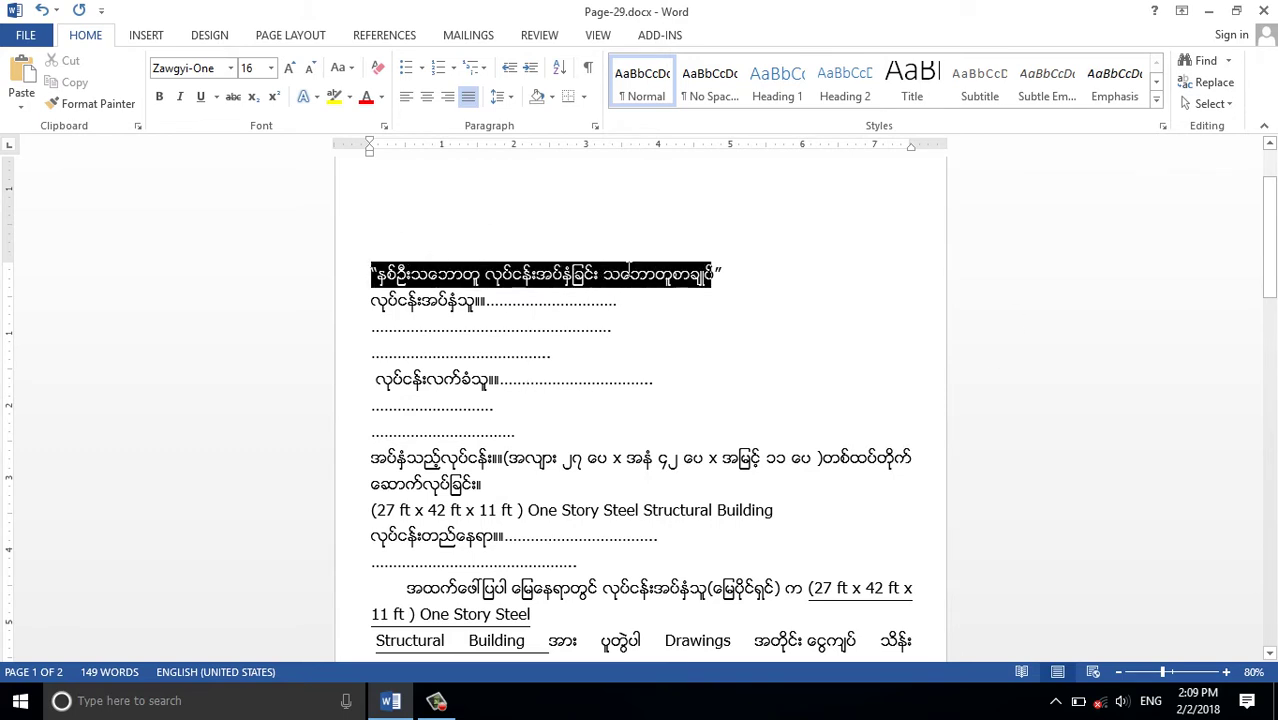
{"action": "left_click", "coordinate": [767, 277]}
{"action": "key", "text": "Return"}
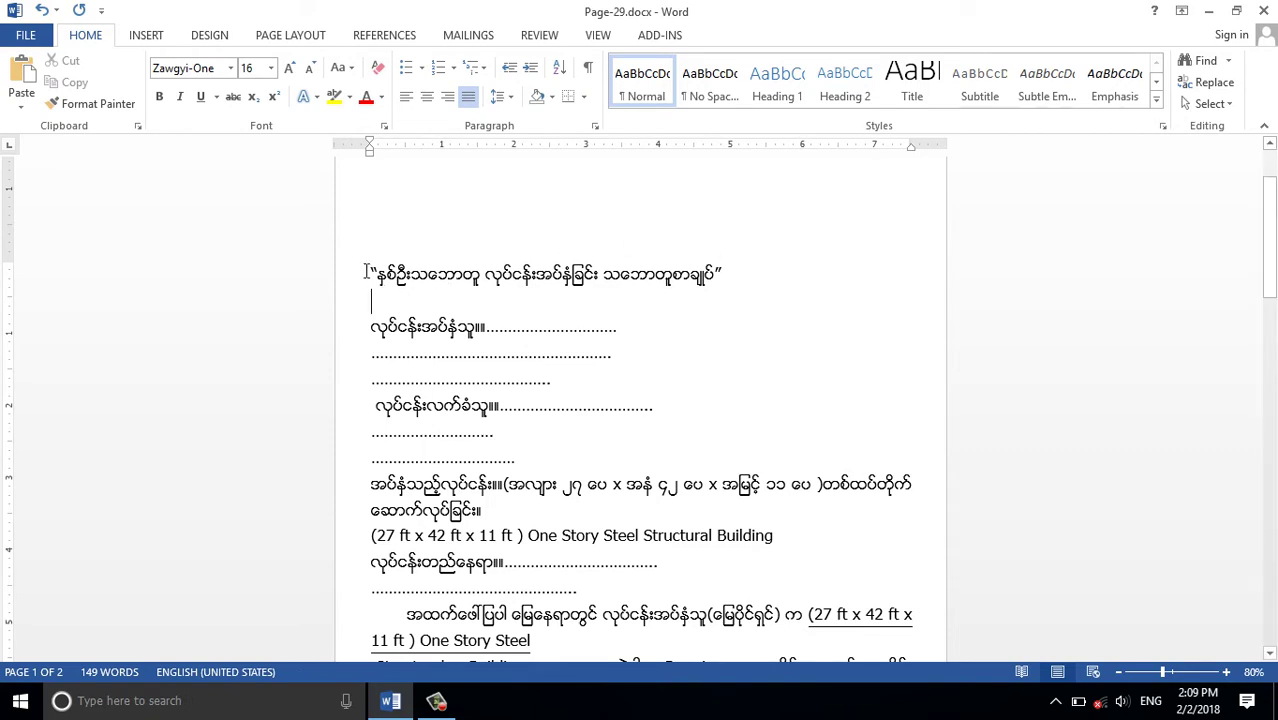
Make the title bold, underlined, centred and size 18.
{"action": "left_click_drag", "start_coordinate": [370, 272], "coordinate": [733, 281]}
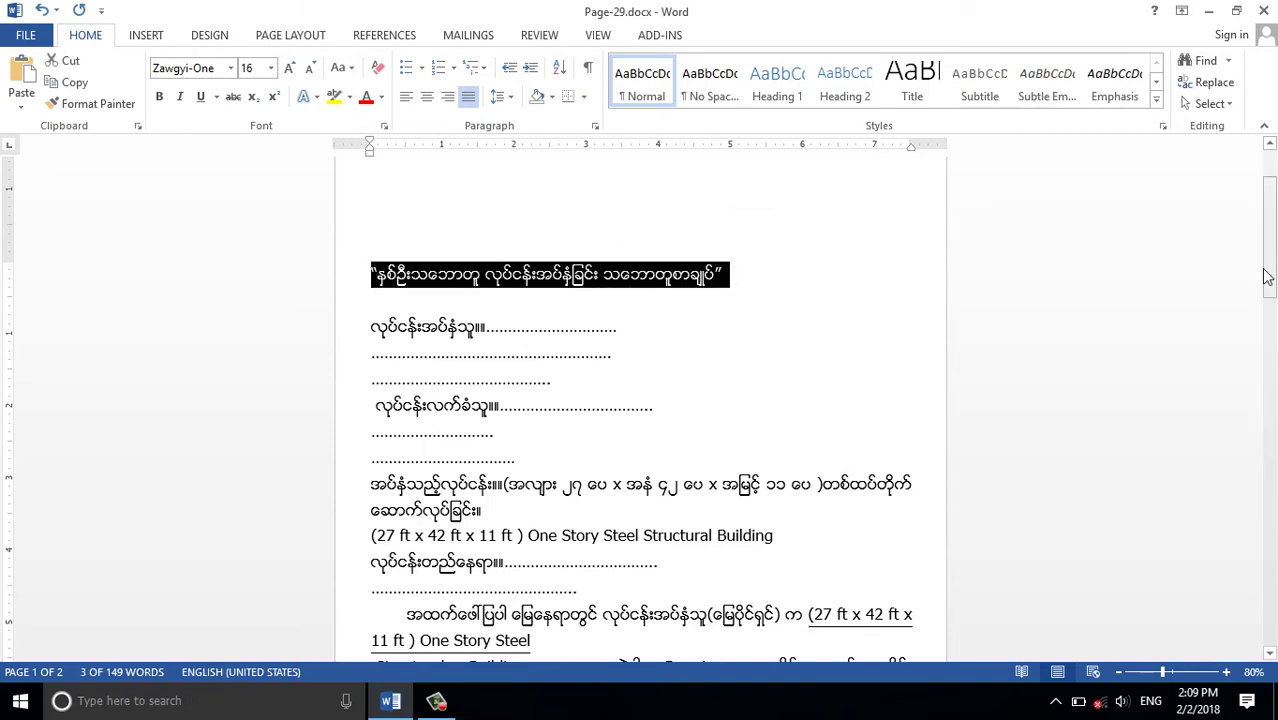
{"action": "left_click", "coordinate": [159, 96]}
{"action": "left_click", "coordinate": [200, 98]}
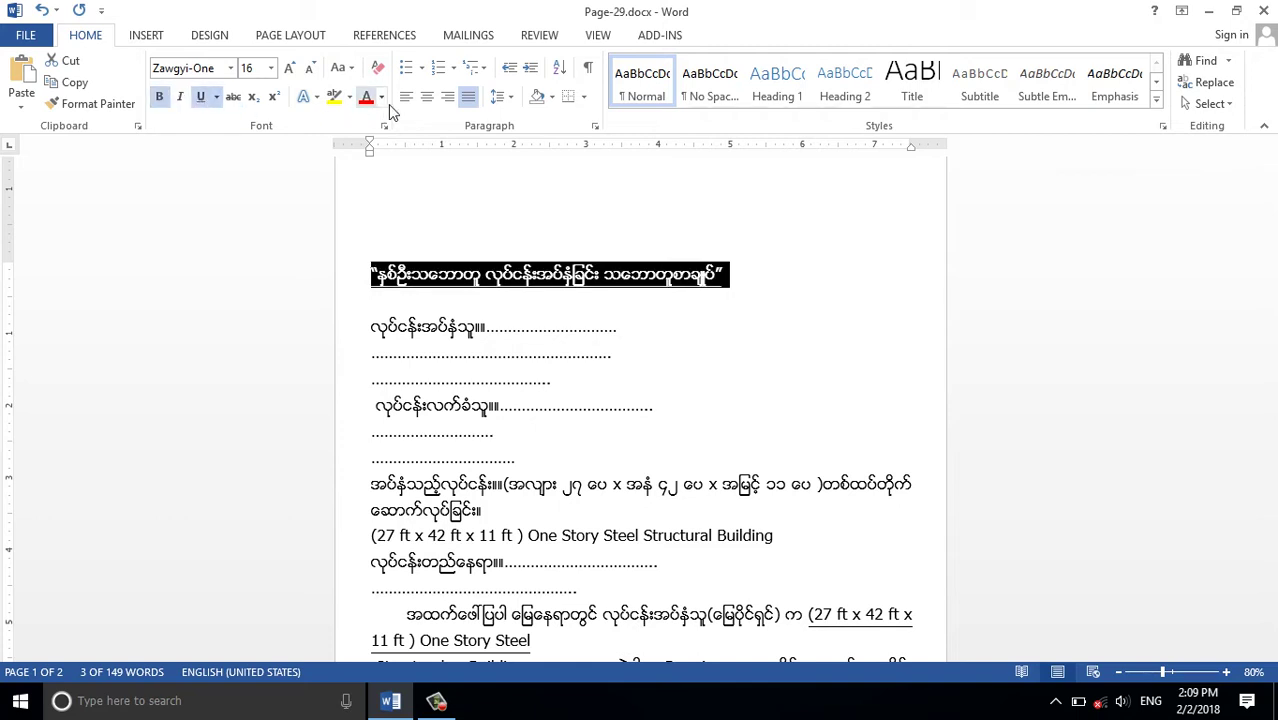
{"action": "left_click", "coordinate": [426, 100]}
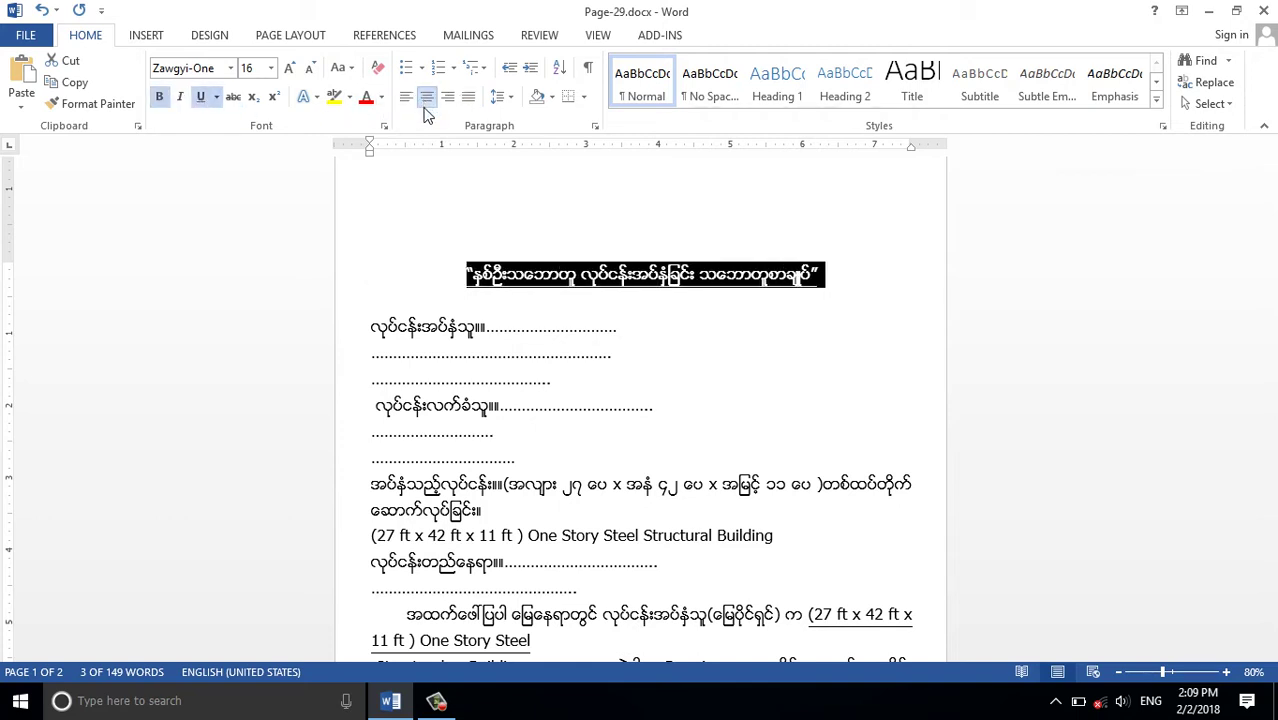
{"action": "left_click", "coordinate": [290, 69]}
{"action": "left_click", "coordinate": [752, 312]}
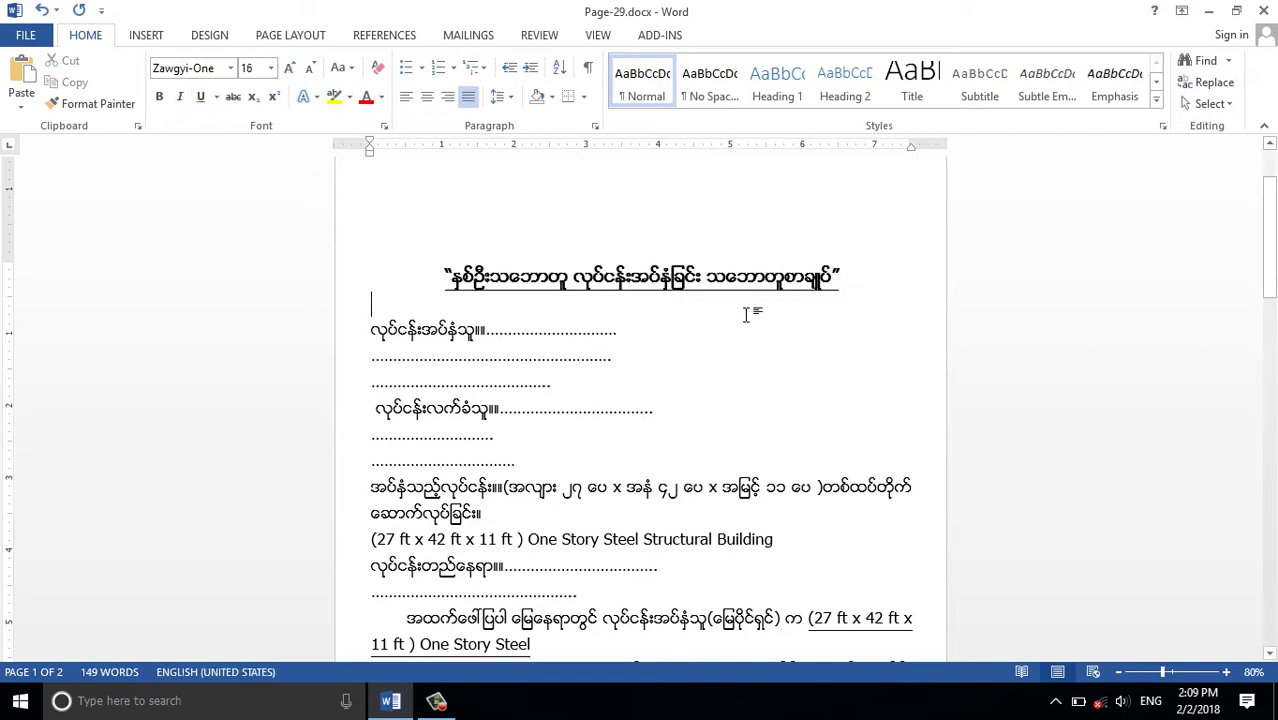
Scroll through the contract to review the title and the dotted label lines.
{"action": "scroll", "coordinate": [760, 328], "scroll_direction": "down", "scroll_amount": 2}
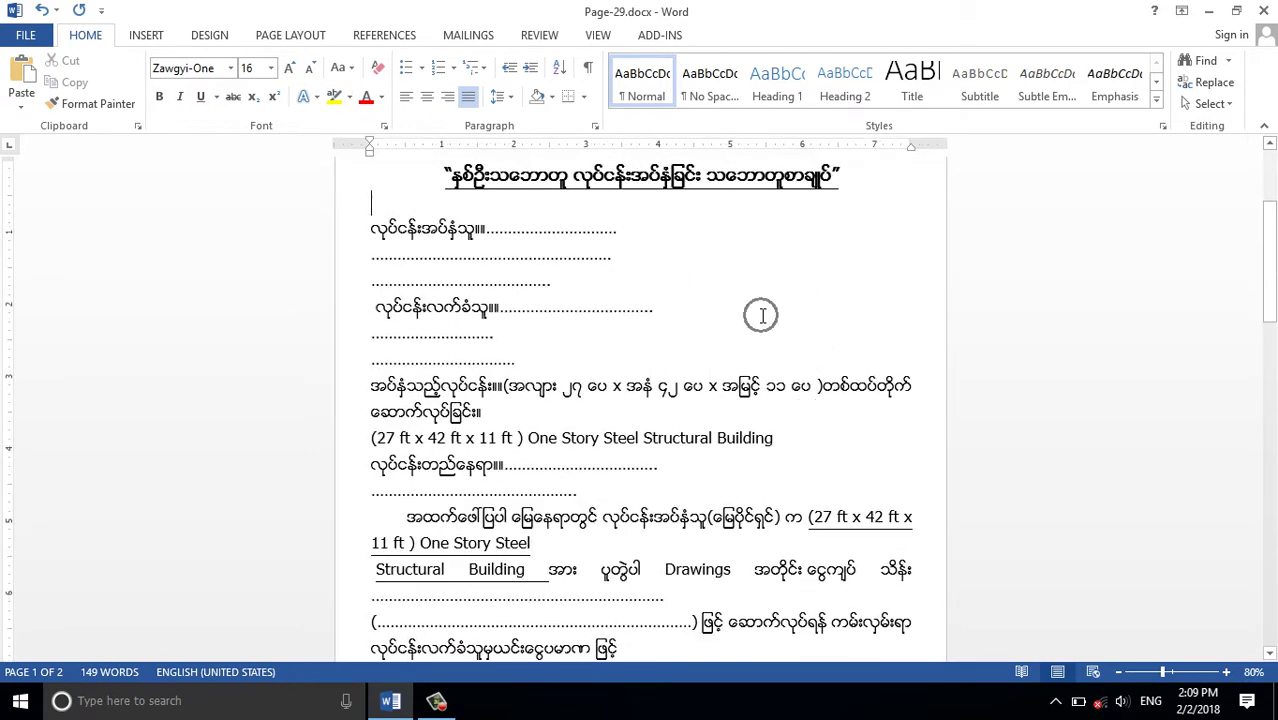
{"action": "scroll", "coordinate": [760, 315], "scroll_direction": "down", "scroll_amount": 4}
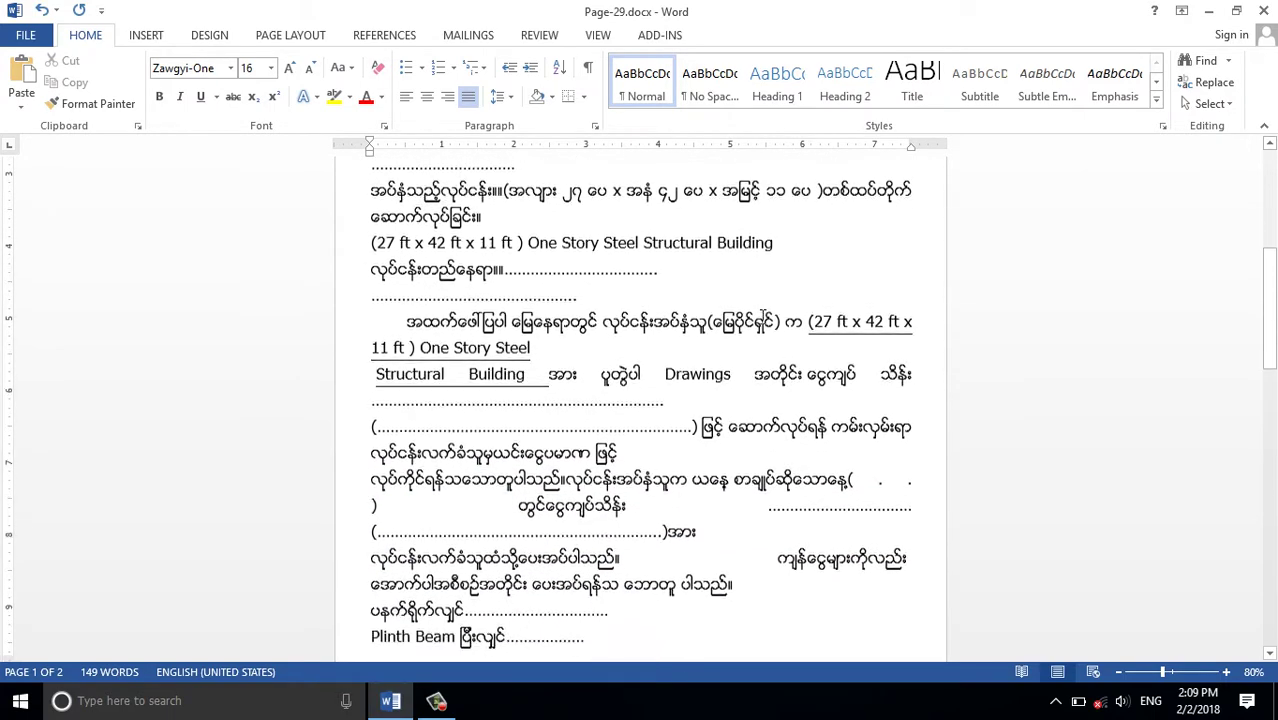
{"action": "scroll", "coordinate": [762, 316], "scroll_direction": "down", "scroll_amount": 2}
{"action": "scroll", "coordinate": [762, 316], "scroll_direction": "down", "scroll_amount": 2}
{"action": "scroll", "coordinate": [762, 316], "scroll_direction": "down", "scroll_amount": 2}
{"action": "scroll", "coordinate": [762, 316], "scroll_direction": "down", "scroll_amount": 2}
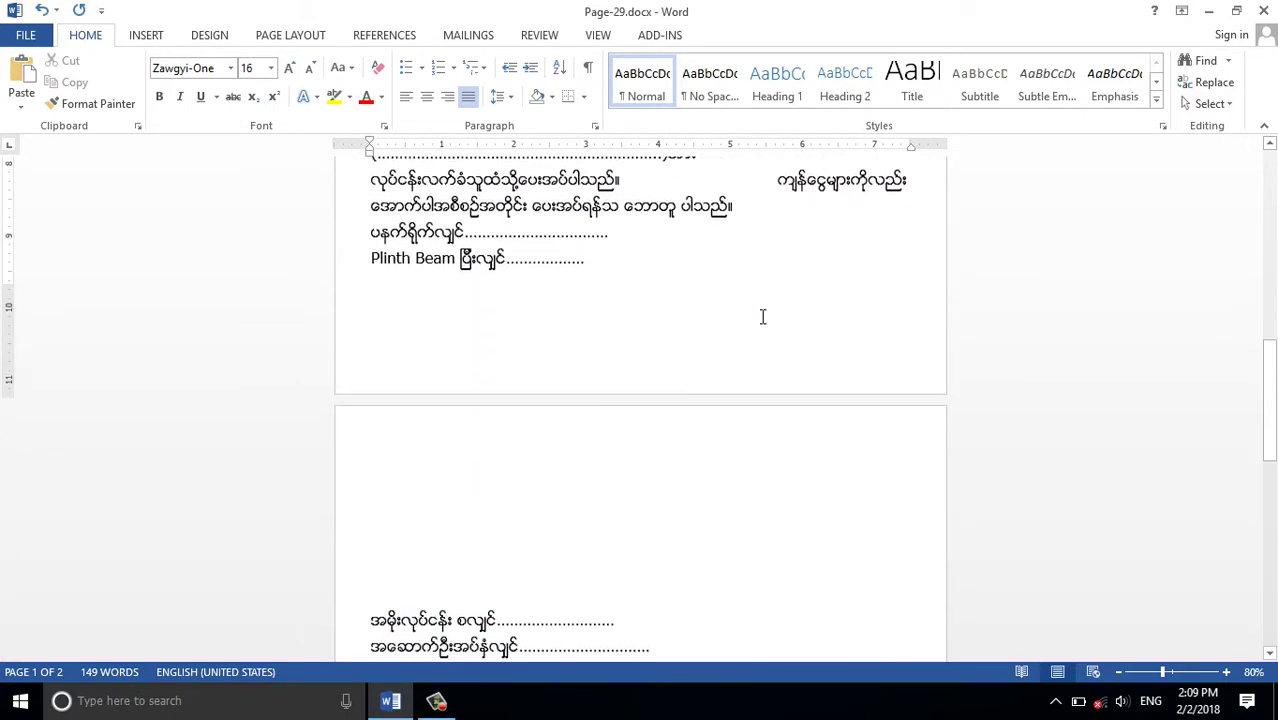
{"action": "scroll", "coordinate": [762, 316], "scroll_direction": "up", "scroll_amount": 2}
{"action": "scroll", "coordinate": [762, 316], "scroll_direction": "up", "scroll_amount": 2}
{"action": "scroll", "coordinate": [762, 316], "scroll_direction": "up", "scroll_amount": 2}
{"action": "scroll", "coordinate": [762, 316], "scroll_direction": "up", "scroll_amount": 2}
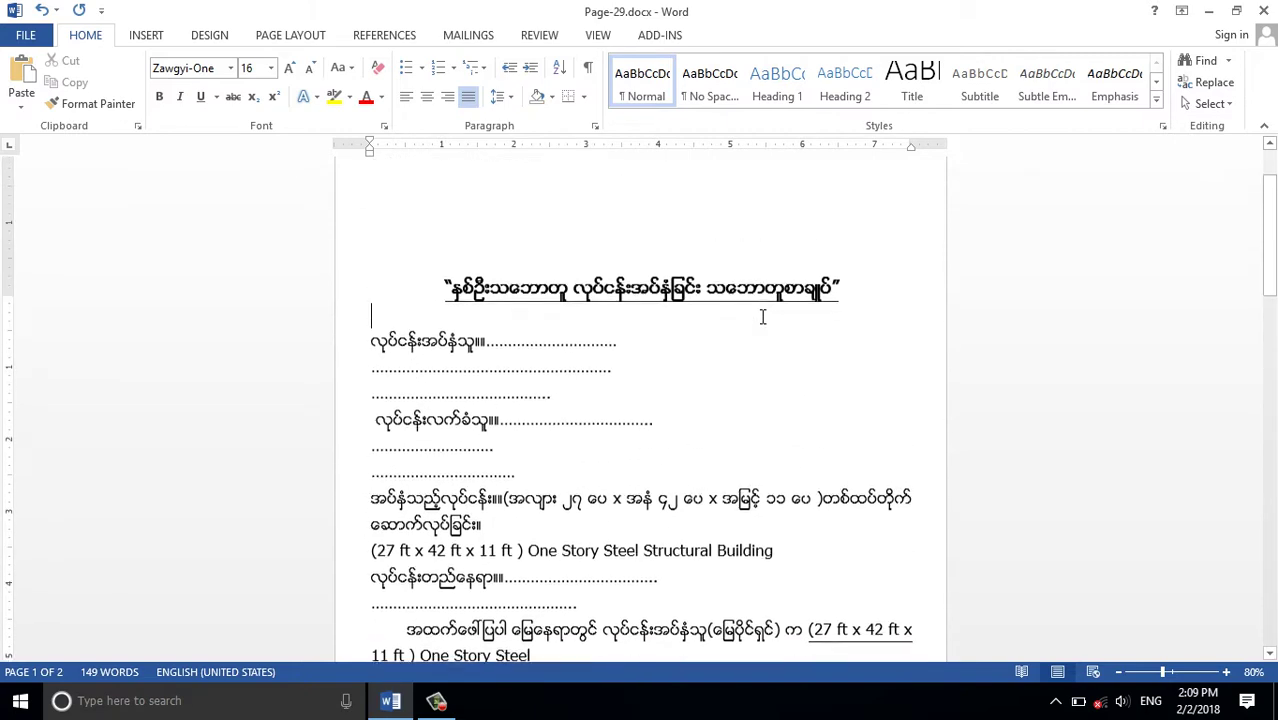
{"action": "scroll", "coordinate": [762, 316], "scroll_direction": "up", "scroll_amount": 2}
{"action": "scroll", "coordinate": [760, 317], "scroll_direction": "down", "scroll_amount": 2}
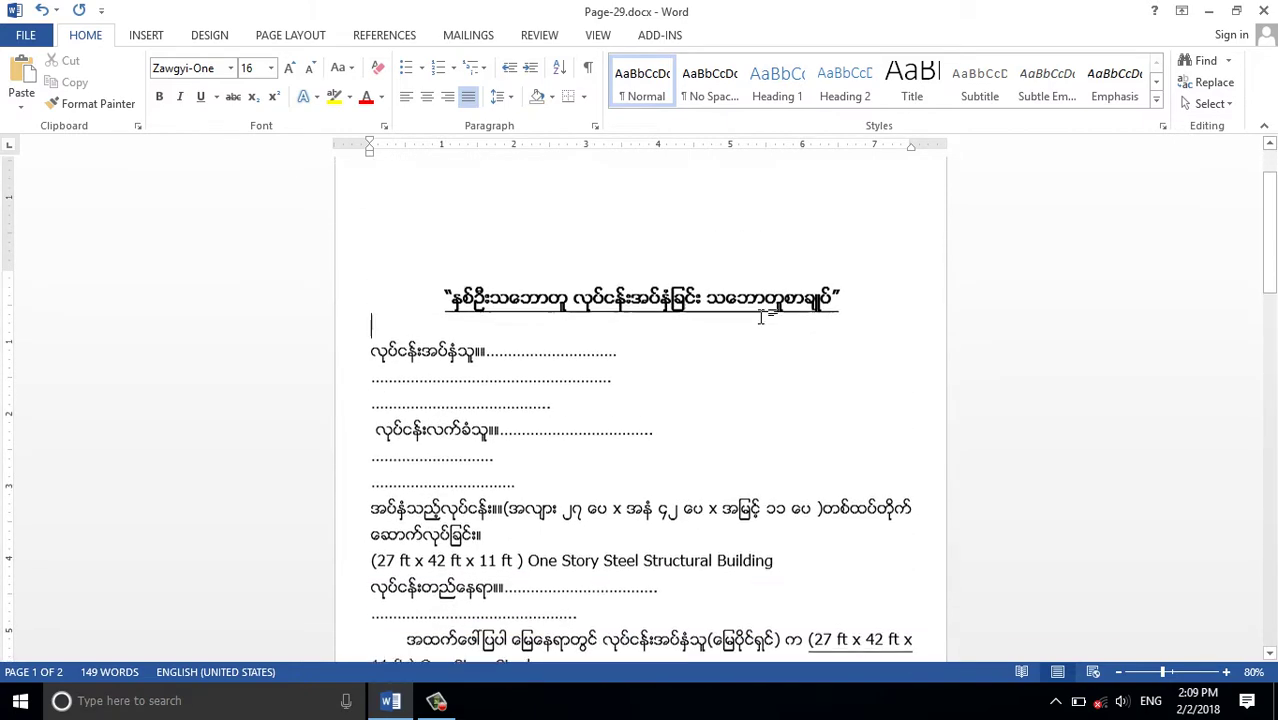
{"action": "left_click", "coordinate": [494, 334]}
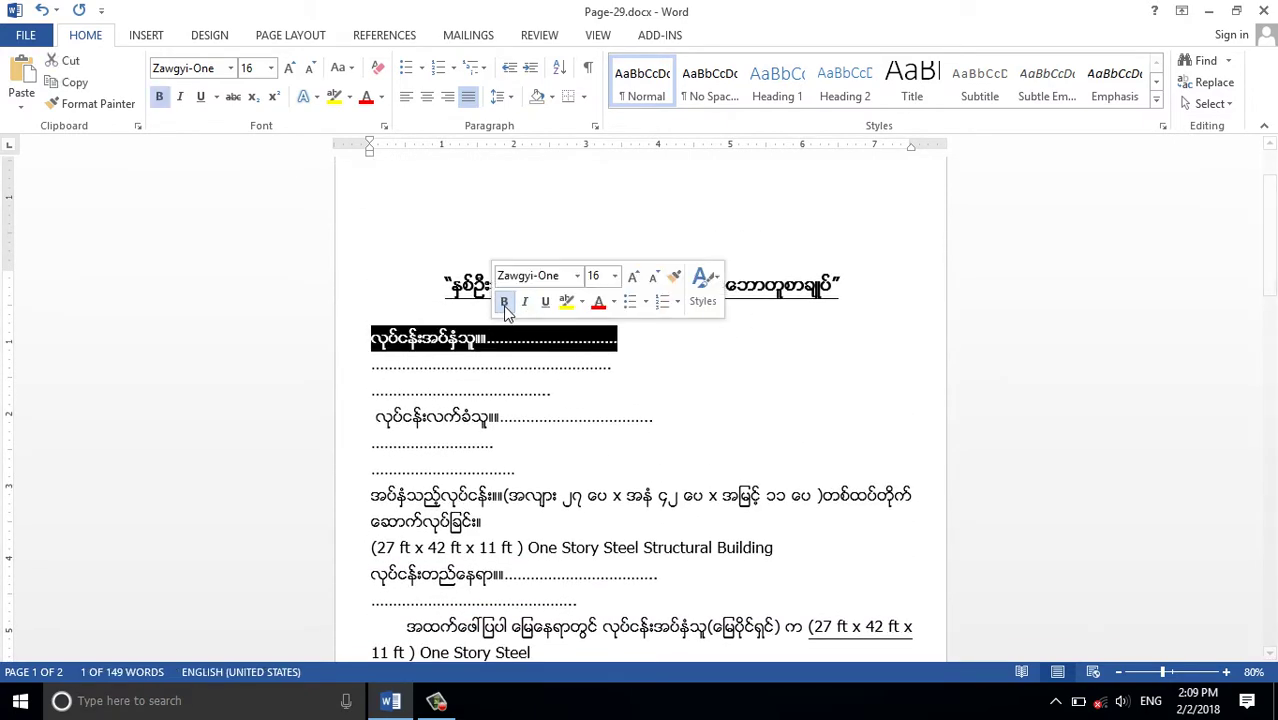
{"action": "left_click", "coordinate": [537, 380]}
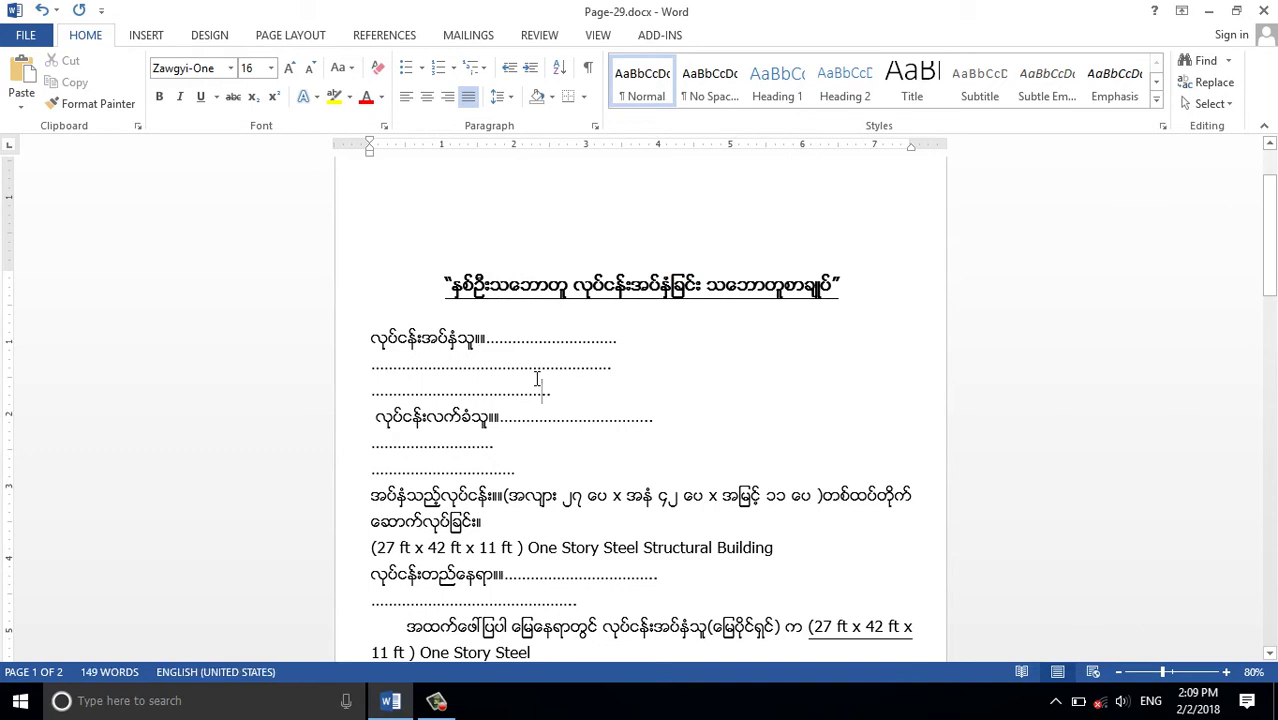
{"action": "scroll", "coordinate": [537, 380], "scroll_direction": "down", "scroll_amount": 1}
Select the contract body text and change its font size from 16 to 15.
{"action": "scroll", "coordinate": [539, 377], "scroll_direction": "down", "scroll_amount": 1}
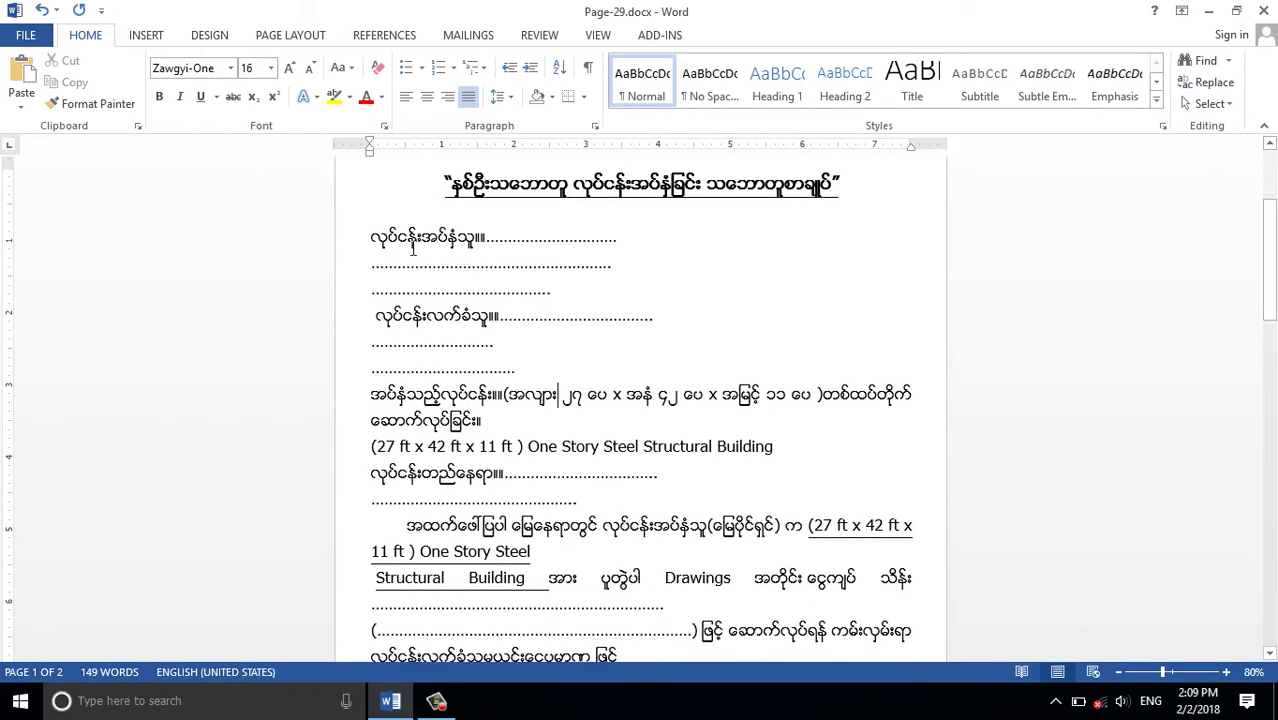
{"action": "mouse_move", "coordinate": [367, 237]}
{"action": "left_mouse_down"}
{"action": "mouse_move", "coordinate": [897, 707]}
{"action": "mouse_move", "coordinate": [744, 440]}
{"action": "left_mouse_up"}
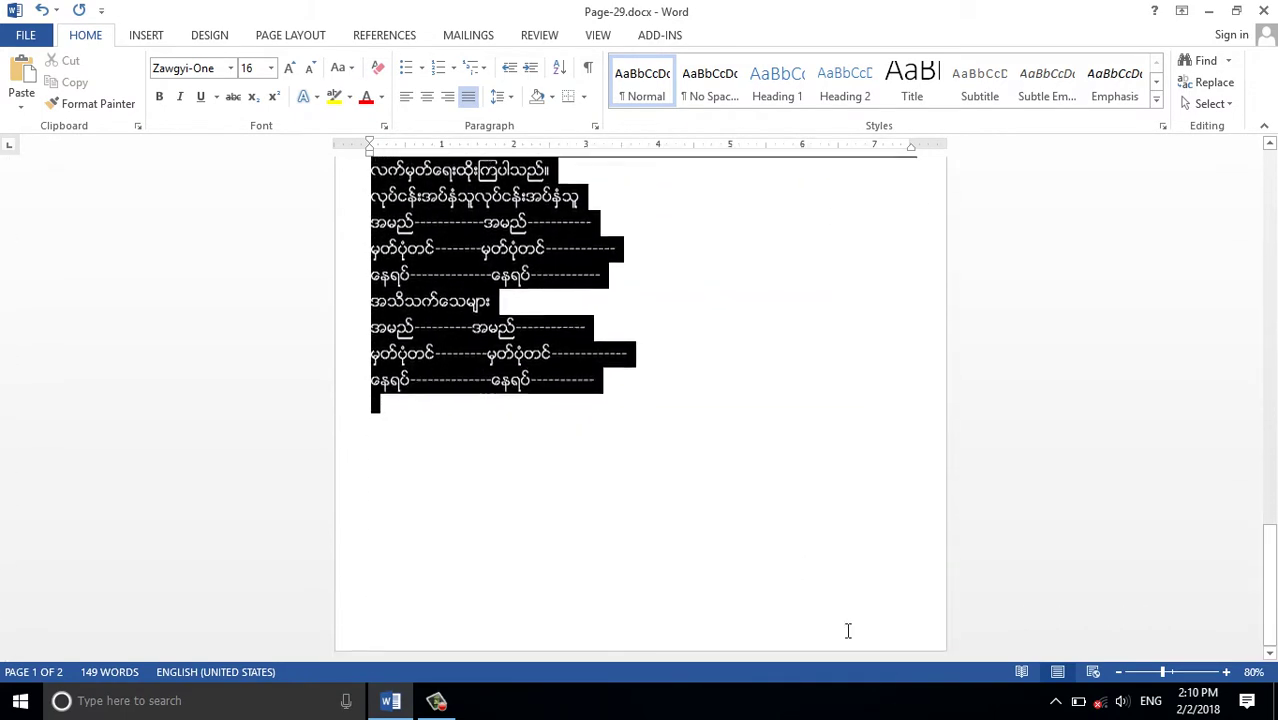
{"action": "left_click_drag", "start_coordinate": [731, 391], "coordinate": [727, 374]}
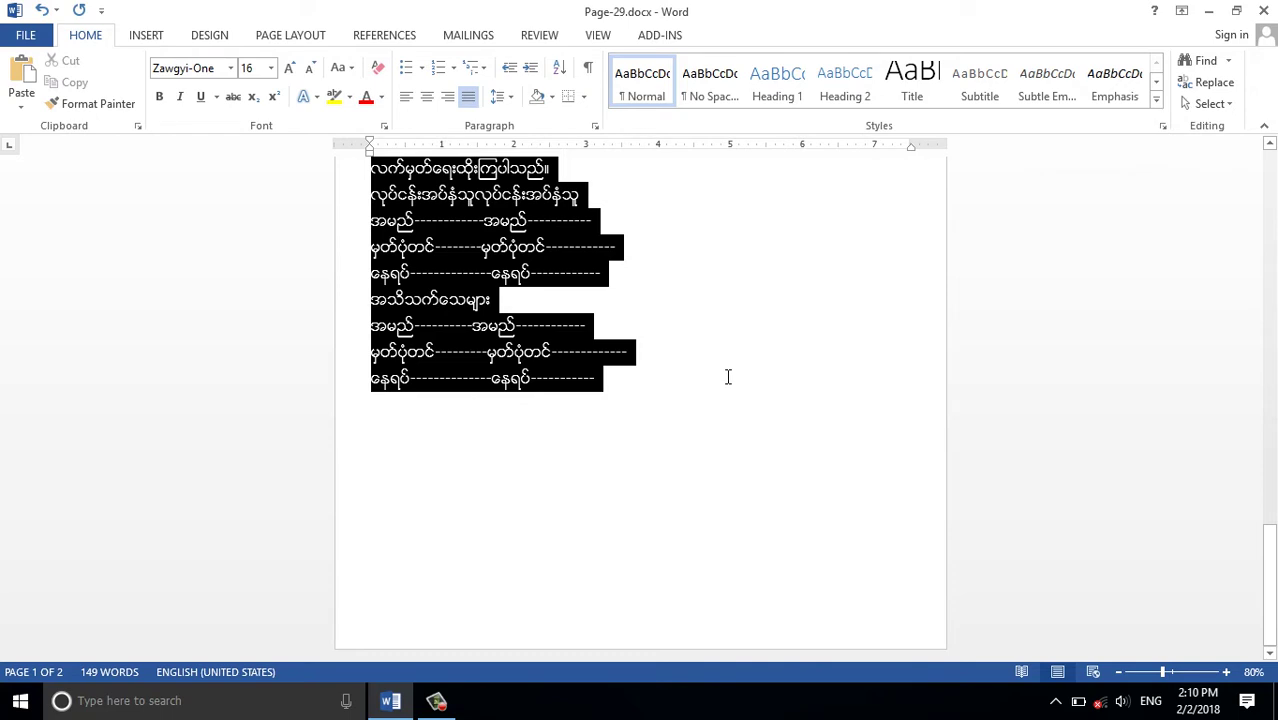
{"action": "left_click", "coordinate": [253, 66]}
{"action": "type", "text": "15"}
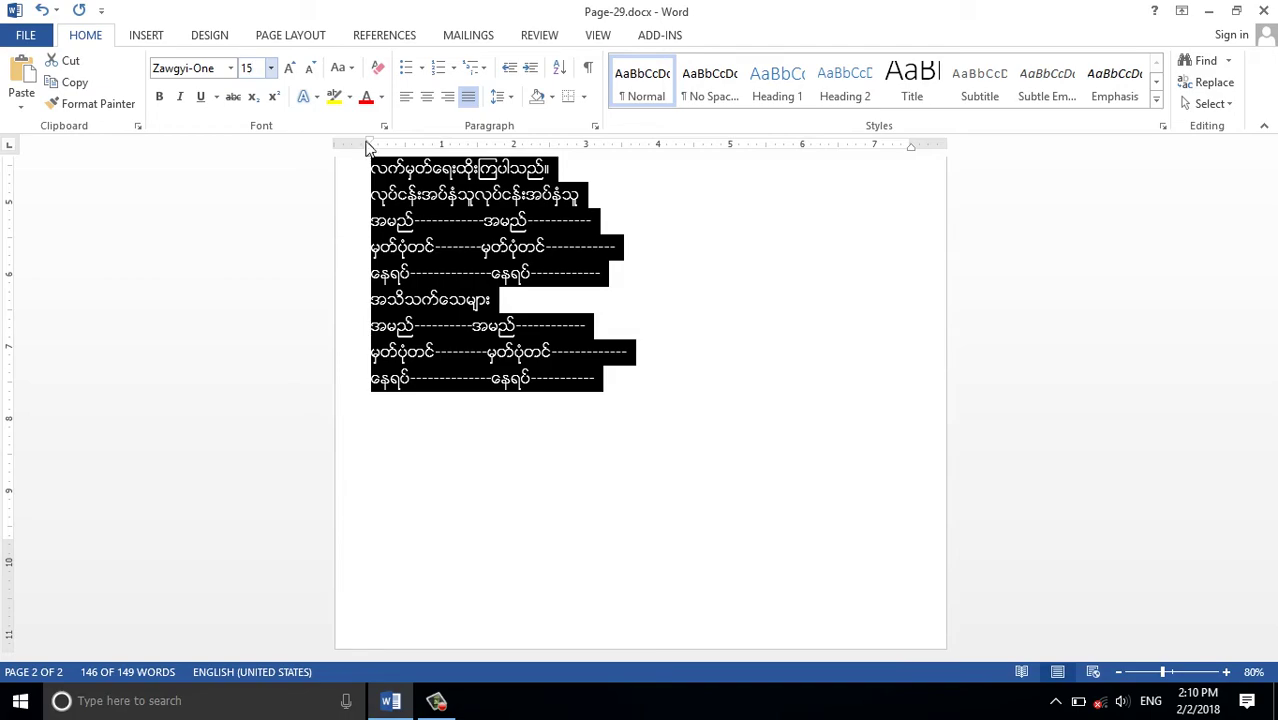
{"action": "key", "text": "Return"}
{"action": "scroll", "coordinate": [660, 325], "scroll_direction": "up", "scroll_amount": 3}
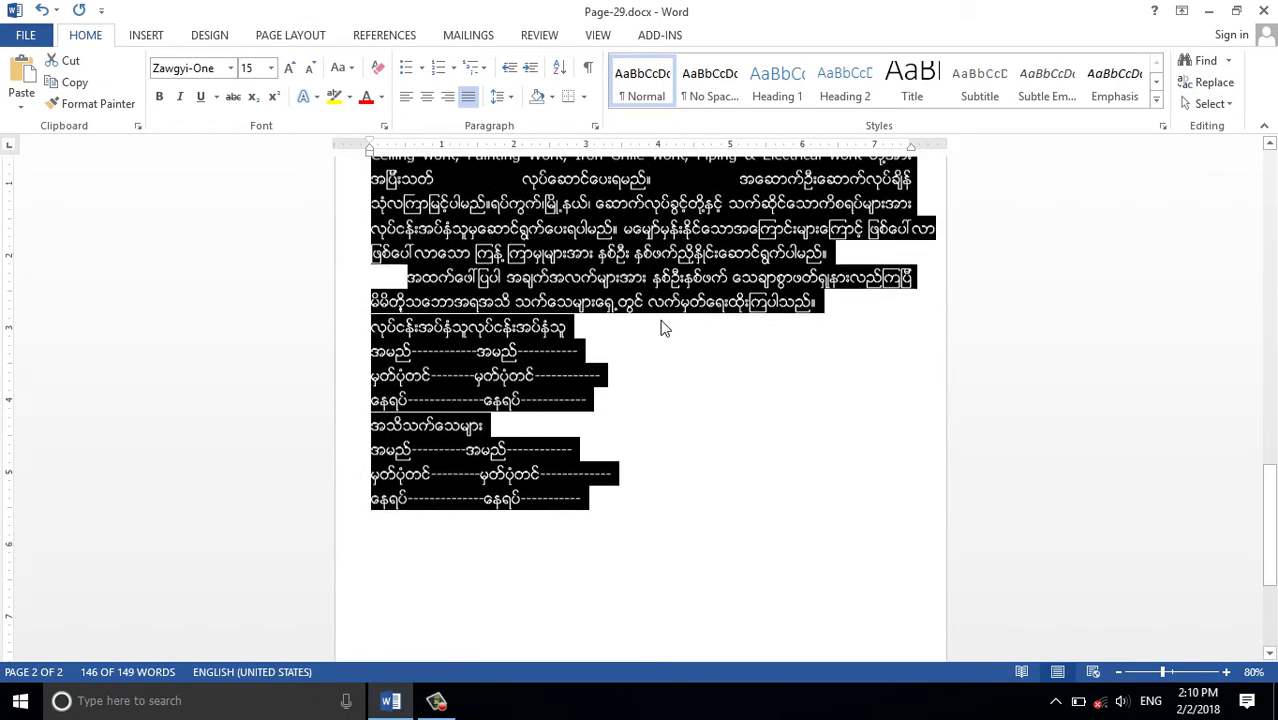
{"action": "scroll", "coordinate": [660, 325], "scroll_direction": "up", "scroll_amount": 4}
{"action": "scroll", "coordinate": [660, 325], "scroll_direction": "up", "scroll_amount": 4}
{"action": "scroll", "coordinate": [660, 325], "scroll_direction": "up", "scroll_amount": 3}
{"action": "scroll", "coordinate": [660, 325], "scroll_direction": "up", "scroll_amount": 1}
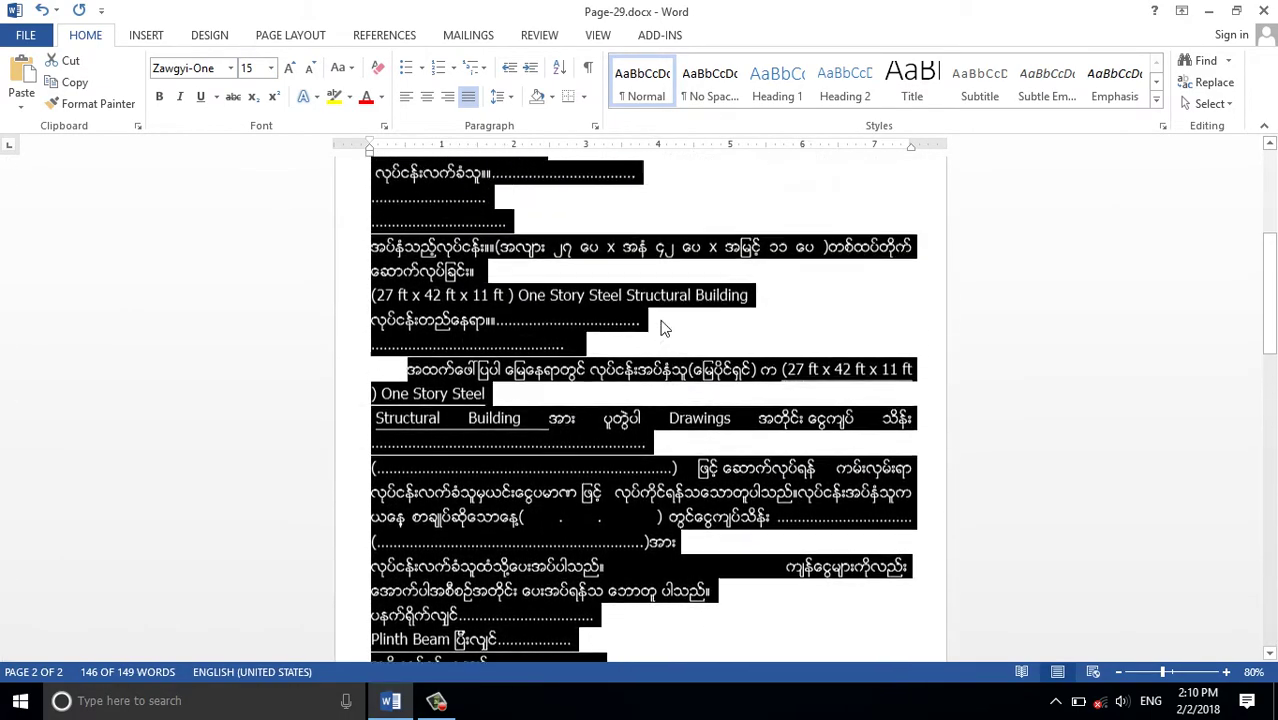
{"action": "scroll", "coordinate": [662, 326], "scroll_direction": "up", "scroll_amount": 1}
{"action": "scroll", "coordinate": [660, 325], "scroll_direction": "up", "scroll_amount": 3}
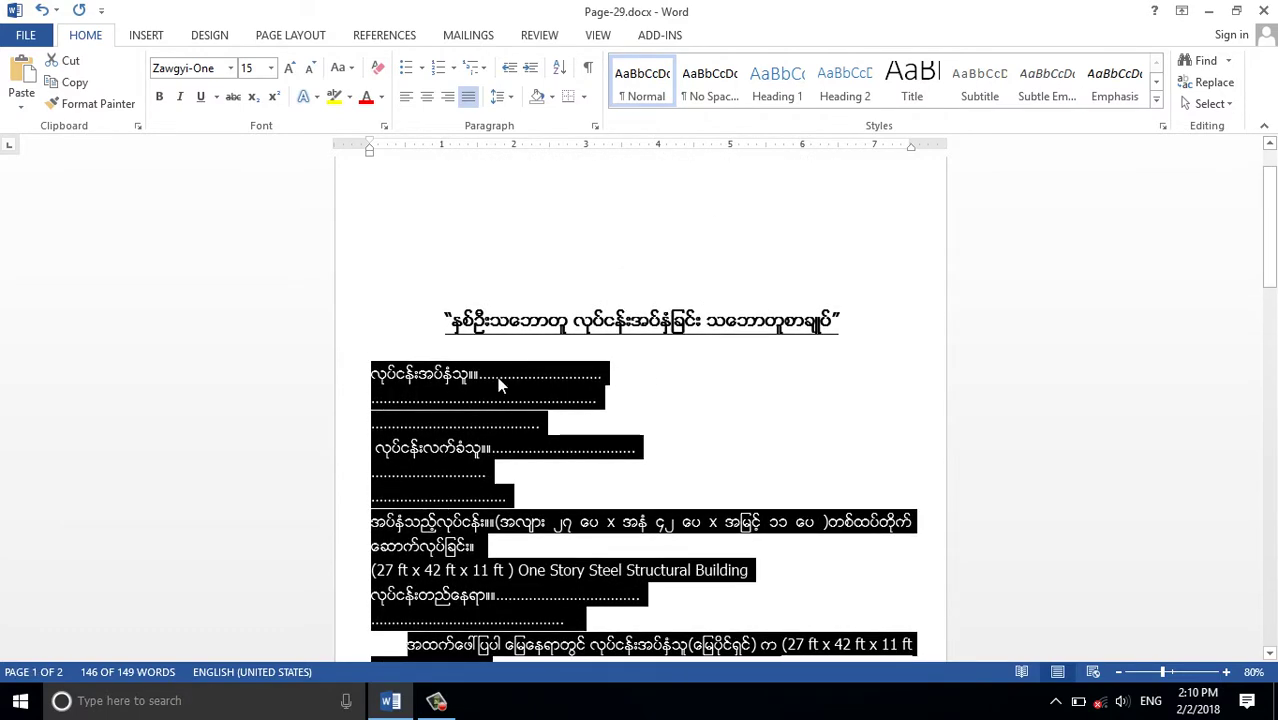
{"action": "left_click", "coordinate": [493, 376]}
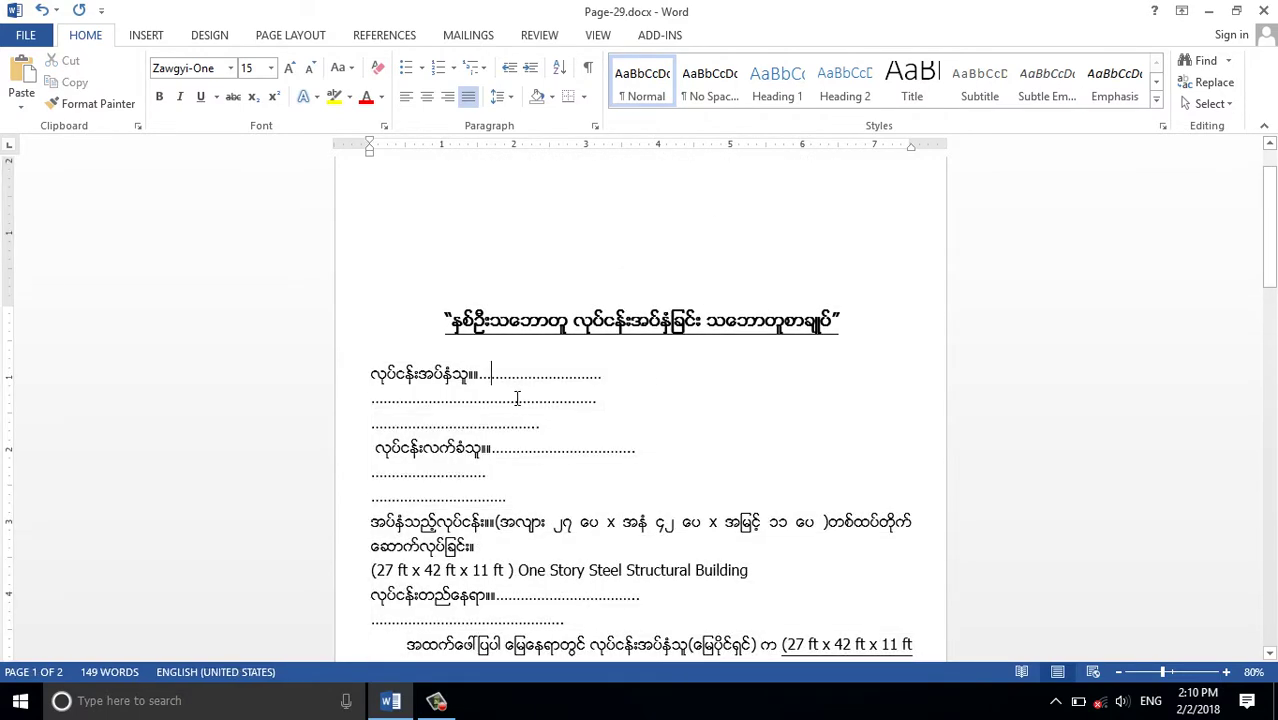
{"action": "scroll", "coordinate": [517, 398], "scroll_direction": "down", "scroll_amount": 3}
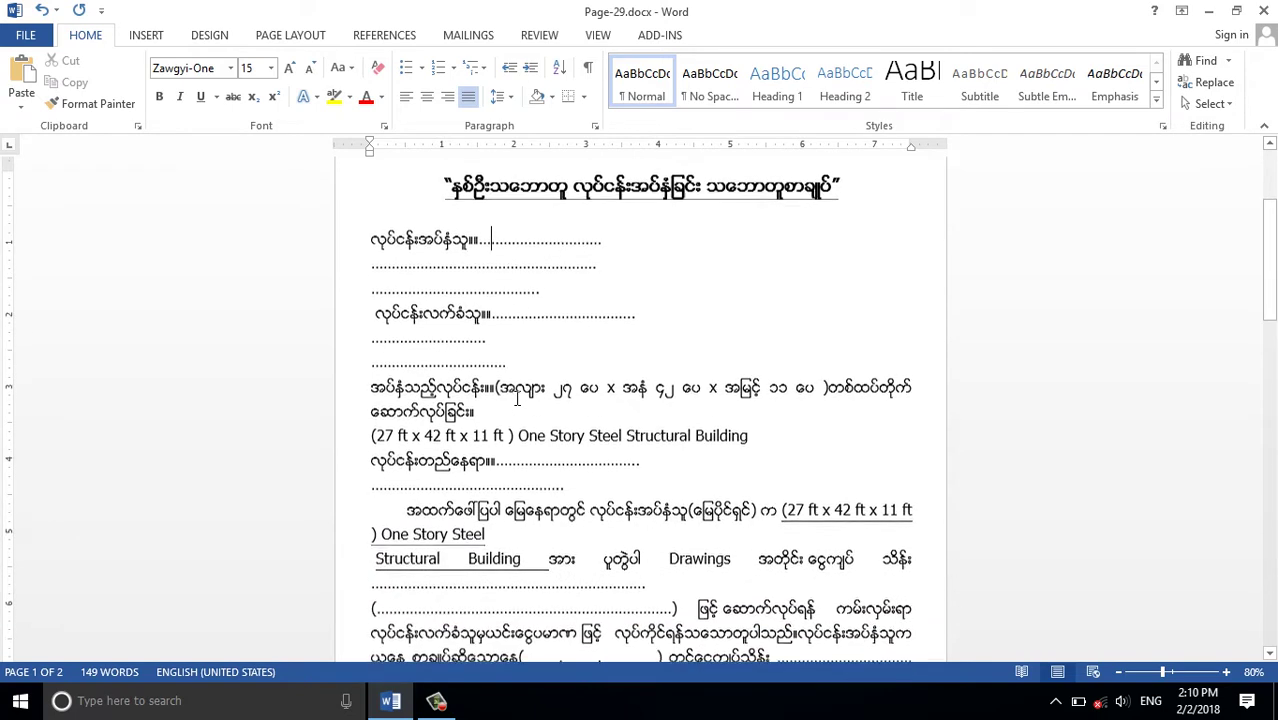
{"action": "double_click", "coordinate": [430, 239]}
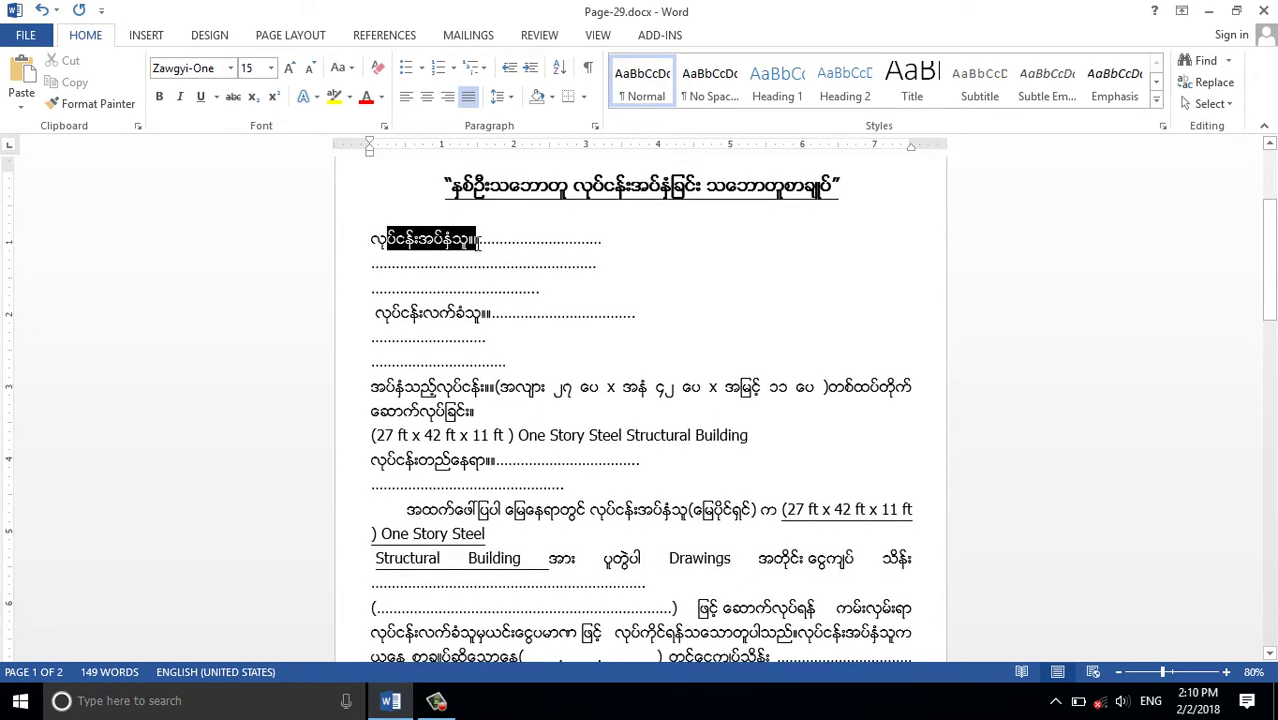
{"action": "left_click_drag", "start_coordinate": [366, 313], "coordinate": [527, 322]}
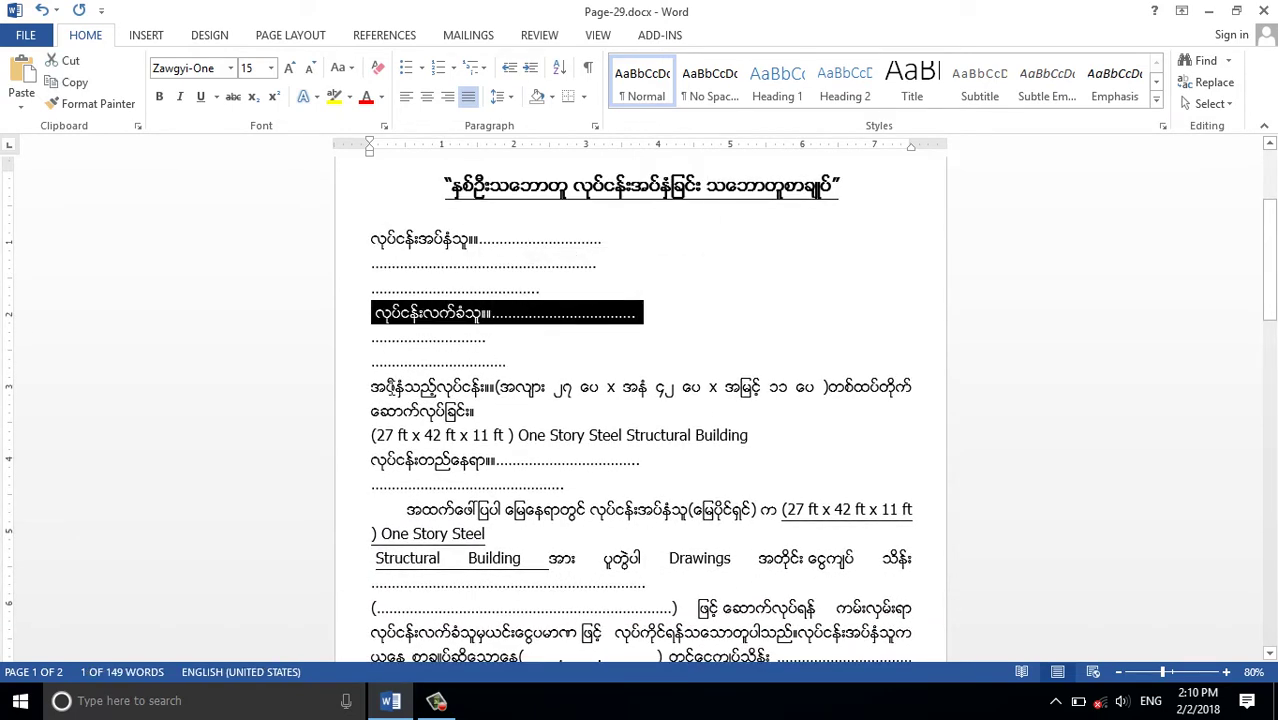
{"action": "left_click_drag", "start_coordinate": [371, 386], "coordinate": [485, 388]}
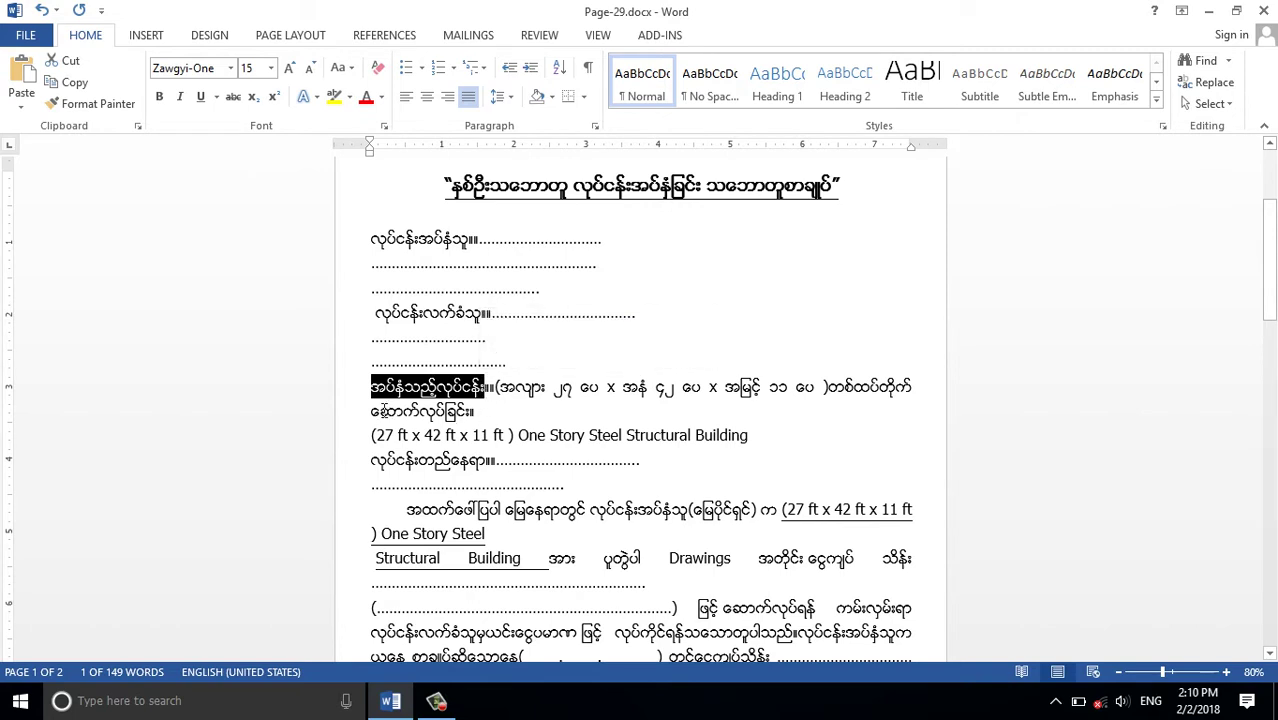
{"action": "left_click_drag", "start_coordinate": [376, 460], "coordinate": [478, 461]}
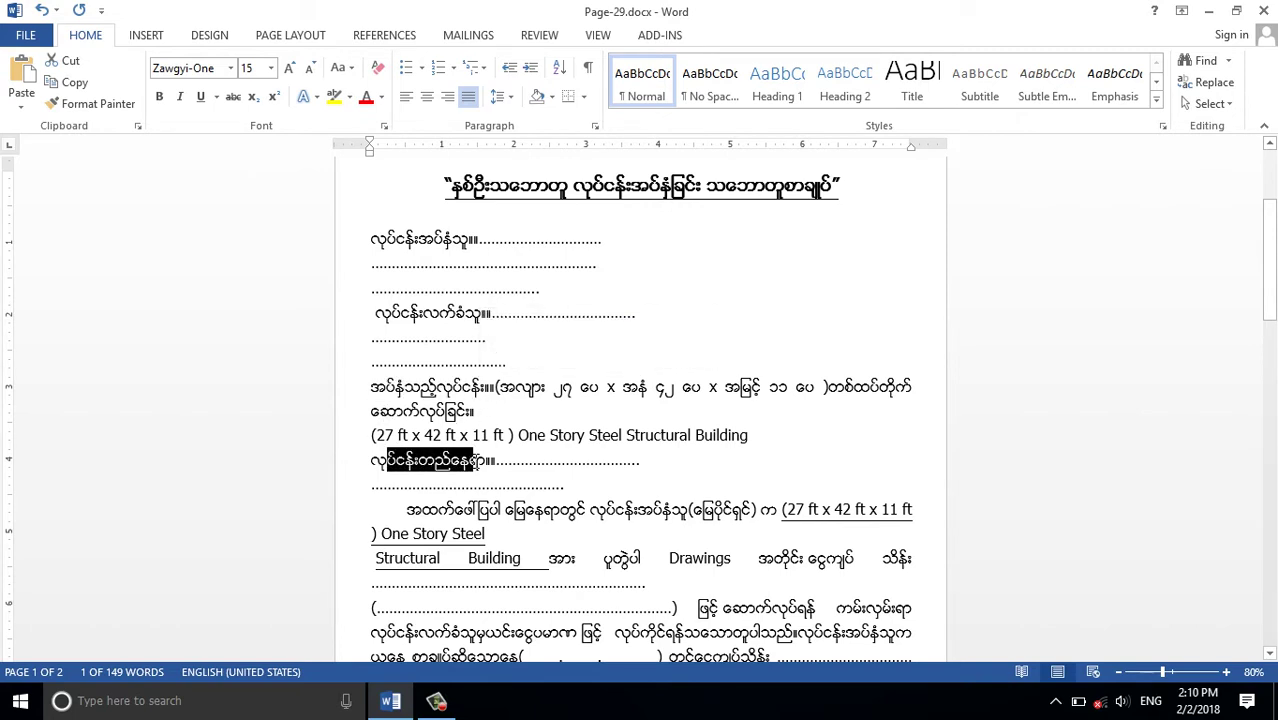
{"action": "left_click", "coordinate": [578, 480]}
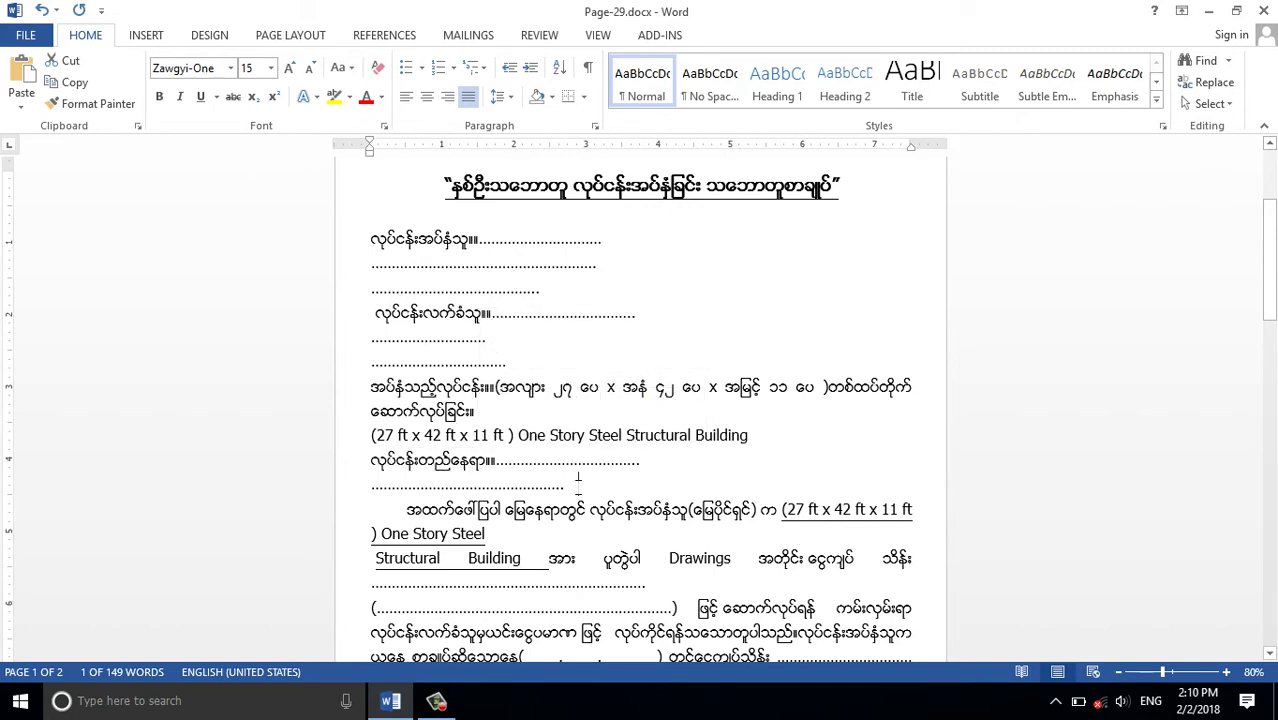
{"action": "left_click_drag", "start_coordinate": [369, 222], "coordinate": [600, 290]}
{"action": "left_click", "coordinate": [370, 238]}
{"action": "left_click_drag", "start_coordinate": [370, 238], "coordinate": [703, 480]}
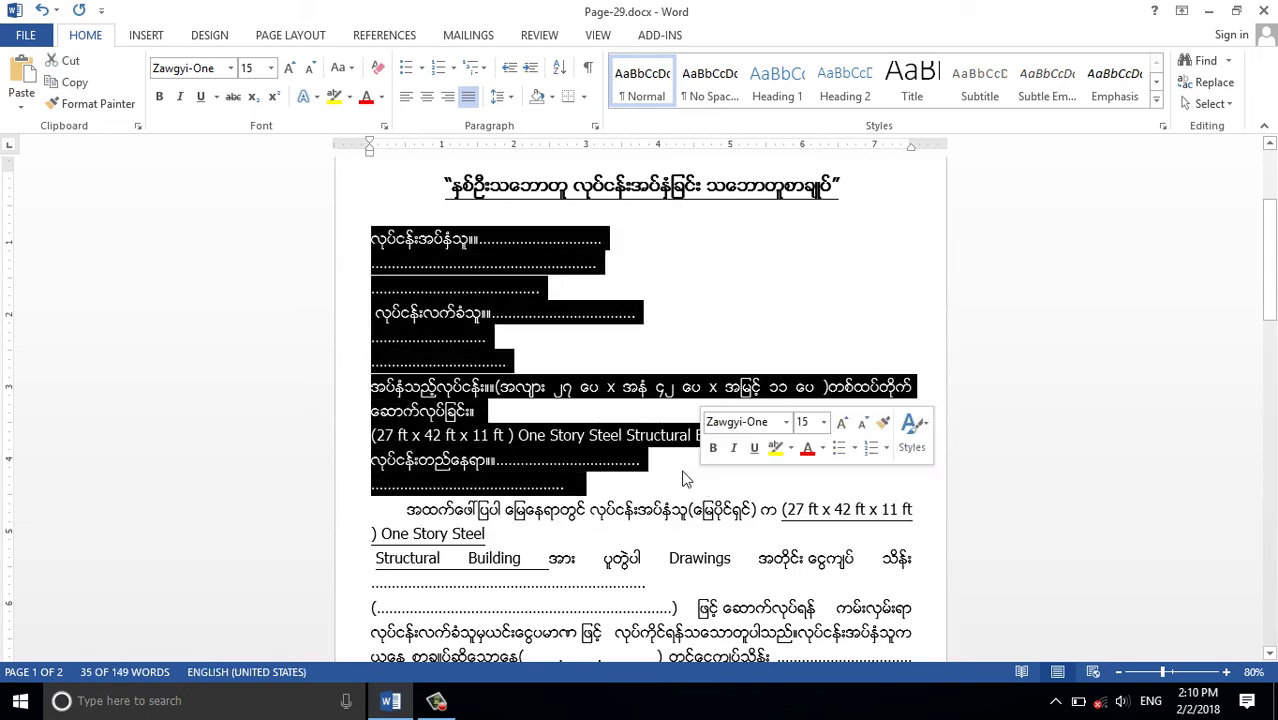
{"action": "left_click", "coordinate": [506, 360]}
{"action": "scroll", "coordinate": [510, 309], "scroll_direction": "up", "scroll_amount": 1}
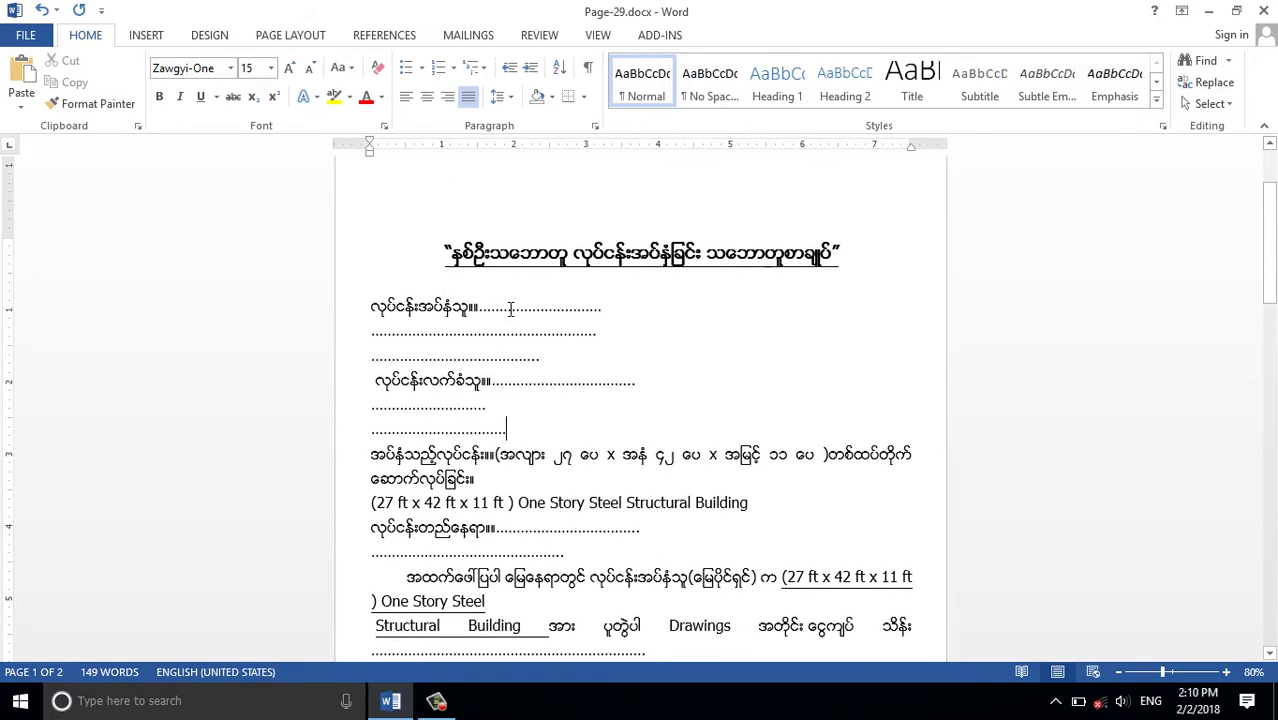
{"action": "scroll", "coordinate": [495, 290], "scroll_direction": "down", "scroll_amount": 1}
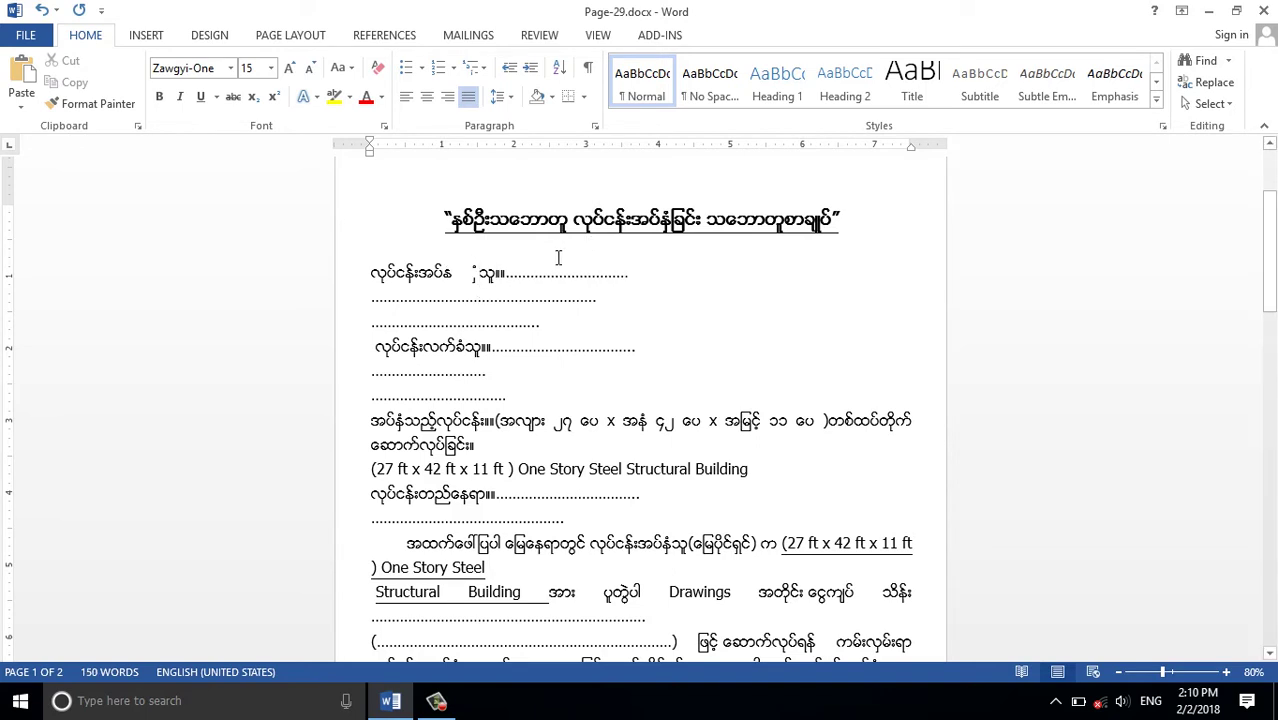
{"action": "key", "text": "BackSpace"}
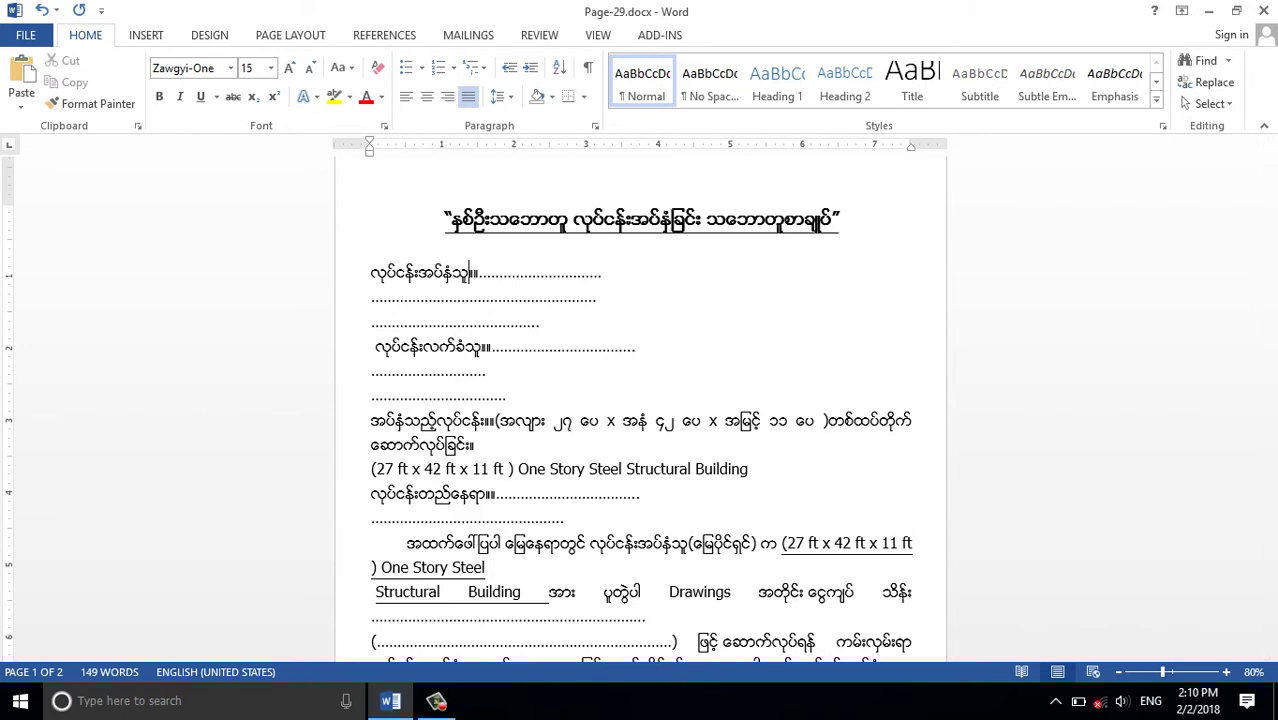
{"action": "key", "text": "Tab"}
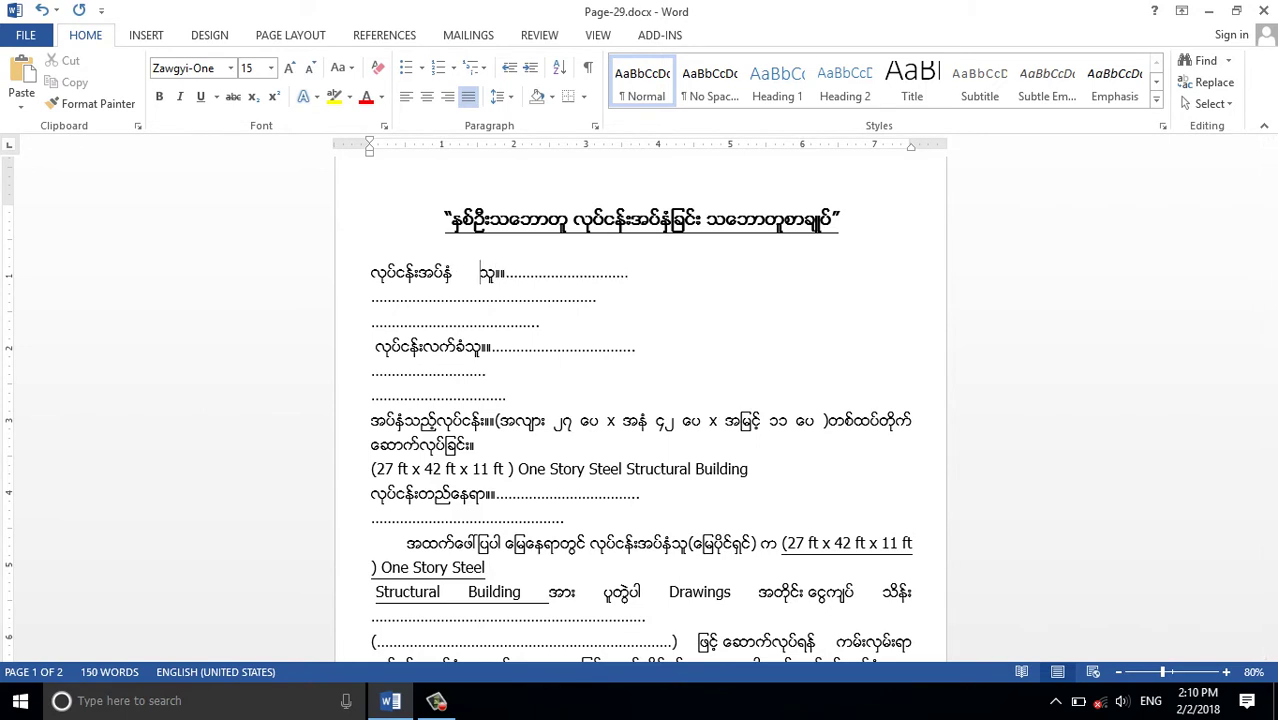
{"action": "key", "text": "BackSpace"}
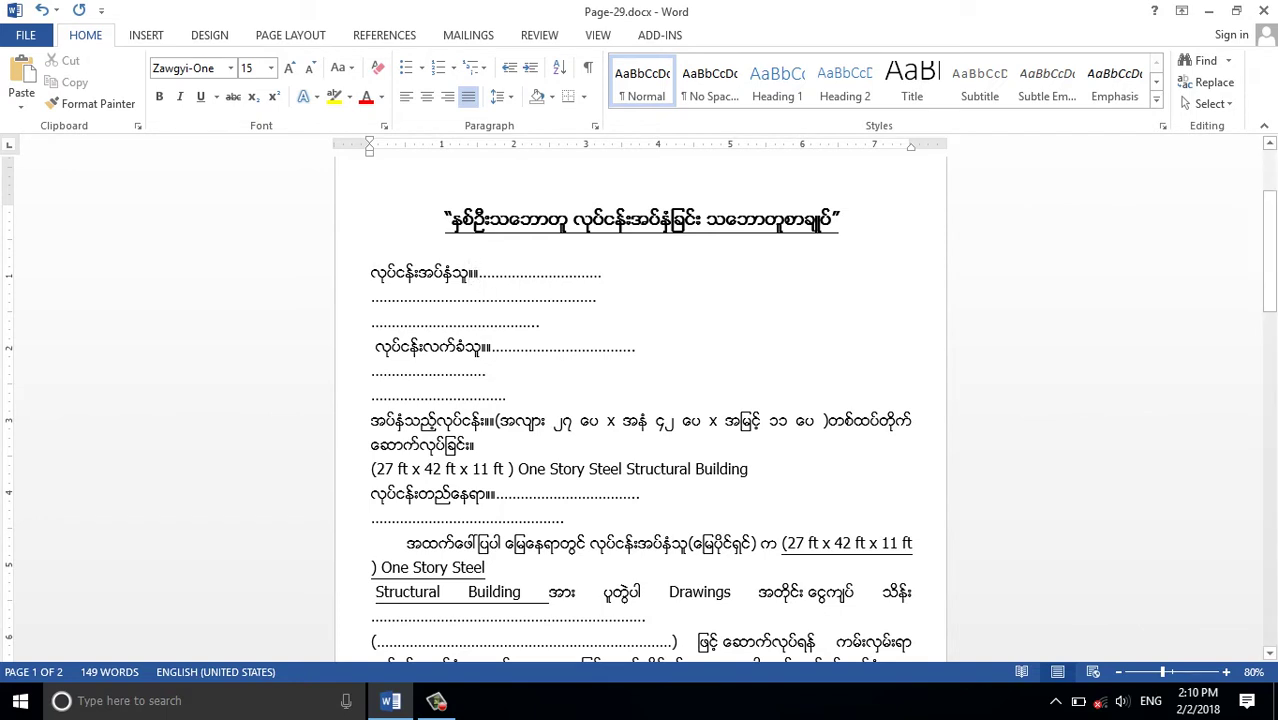
{"action": "key", "text": "Tab"}
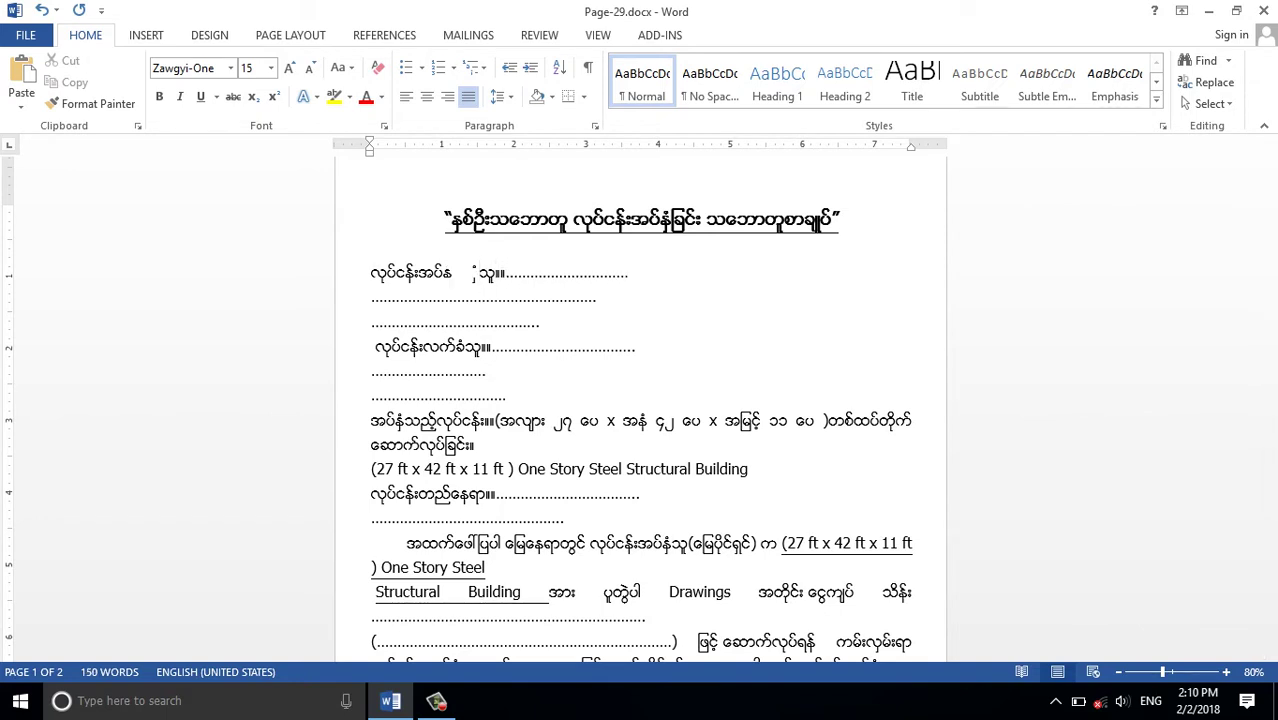
{"action": "key", "text": "BackSpace"}
Add tab gaps around the ။ marks on the first label line, pushing its dotted fill right.
{"action": "scroll", "coordinate": [446, 287], "scroll_direction": "up", "scroll_amount": 3}
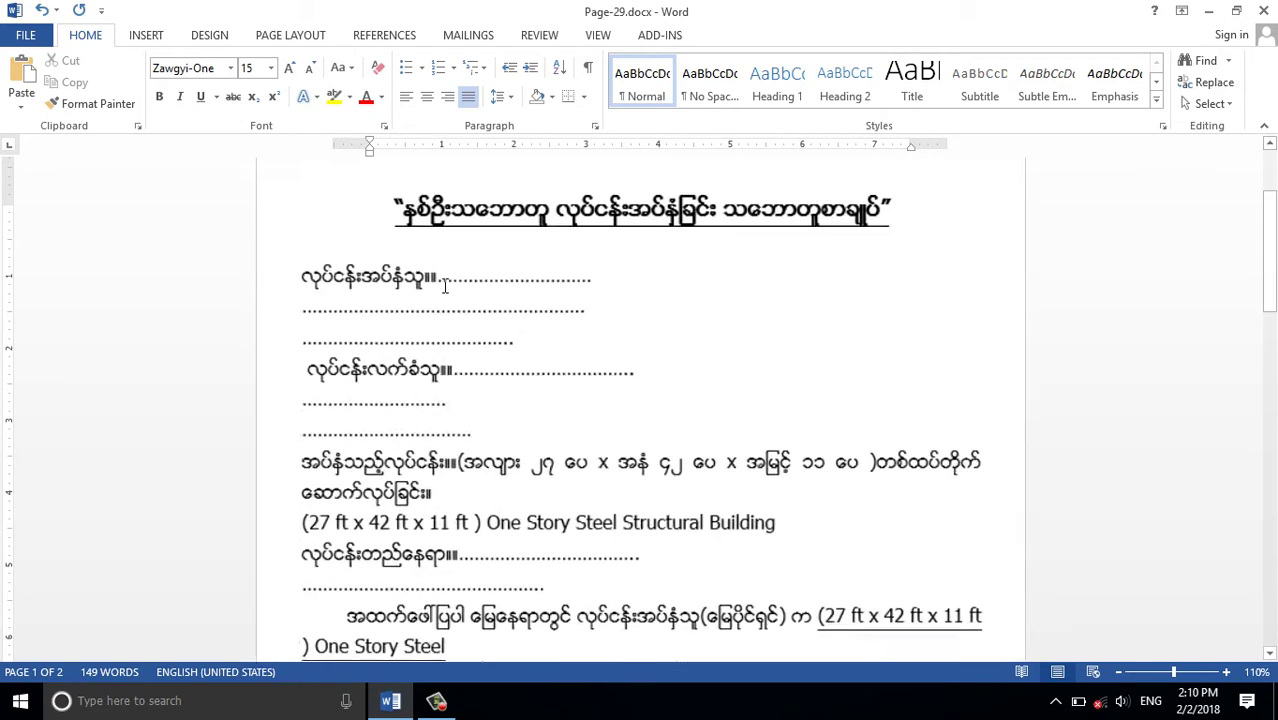
{"action": "scroll", "coordinate": [446, 287], "scroll_direction": "up", "scroll_amount": 2}
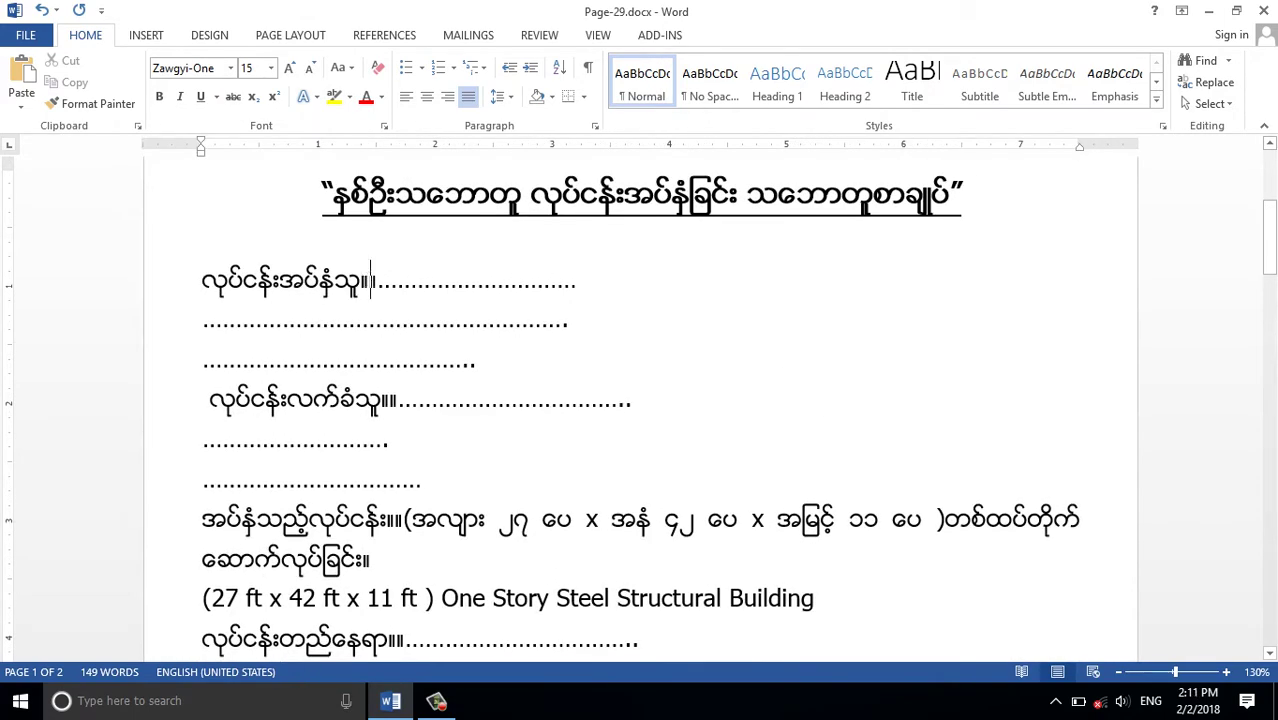
{"action": "key", "text": "Tab"}
{"action": "key", "text": "BackSpace"}
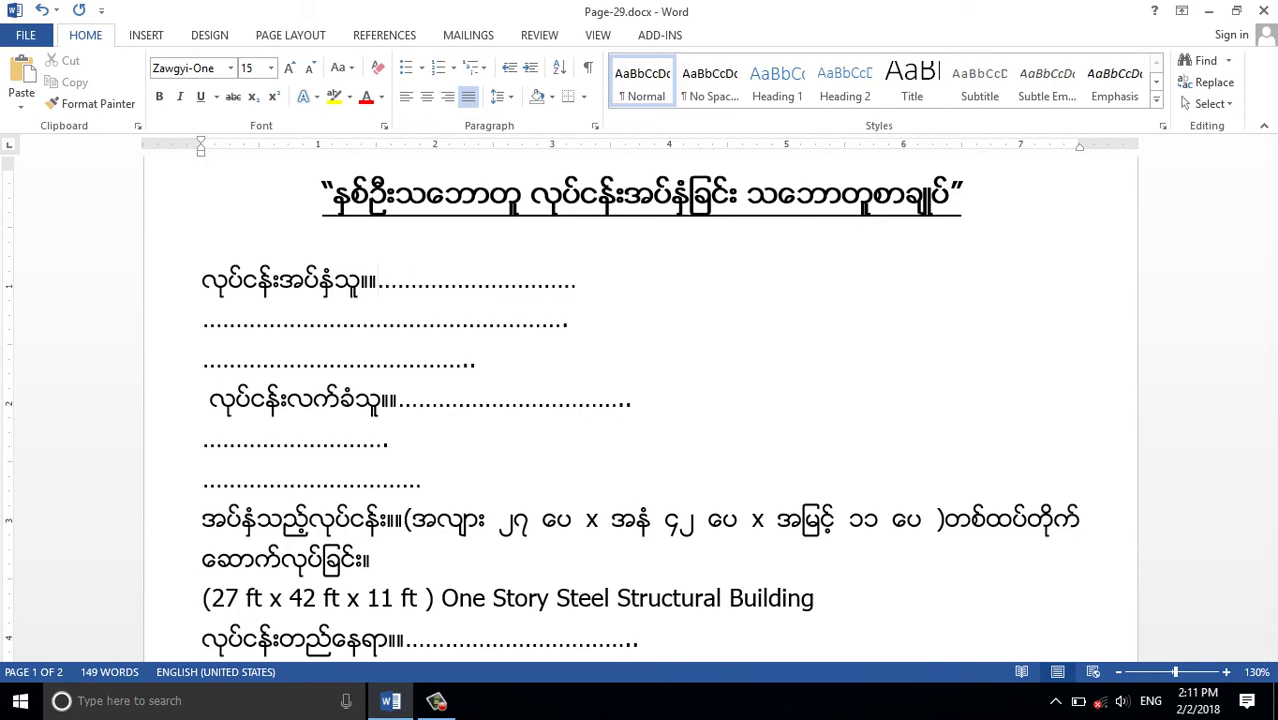
{"action": "key", "text": "BackSpace"}
{"action": "key", "text": "BackSpace"}
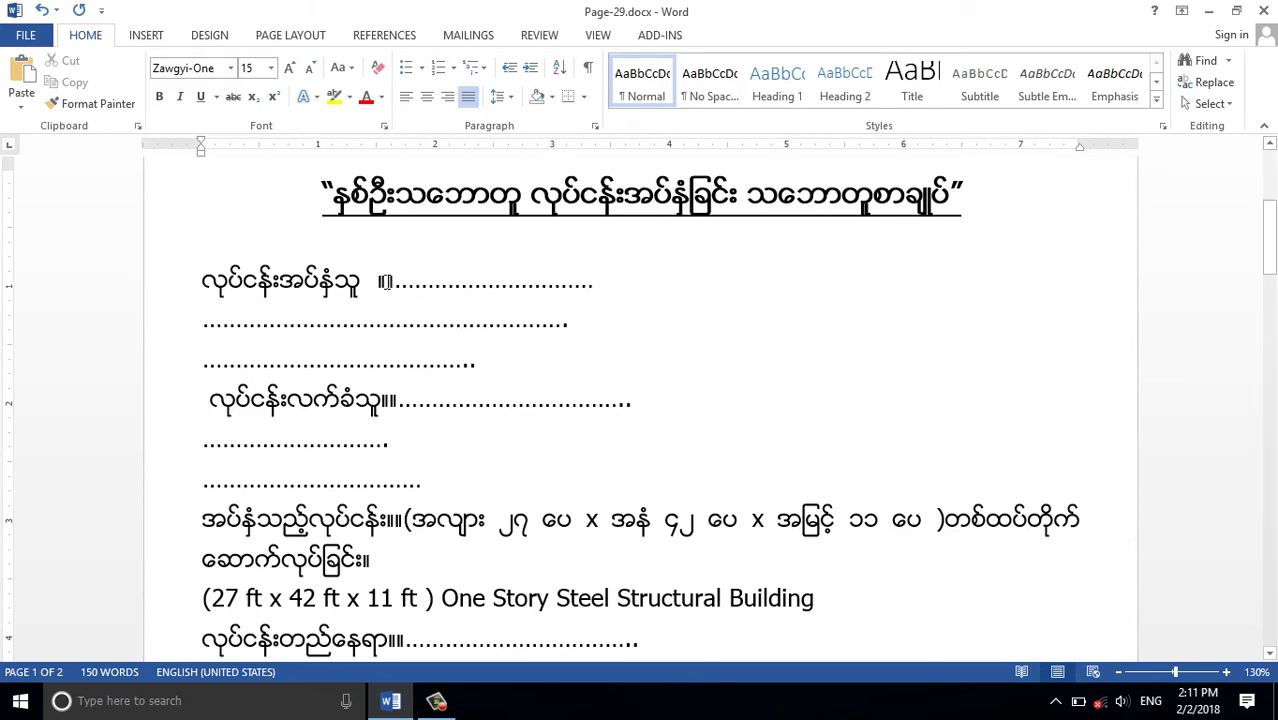
{"action": "key", "text": "Tab"}
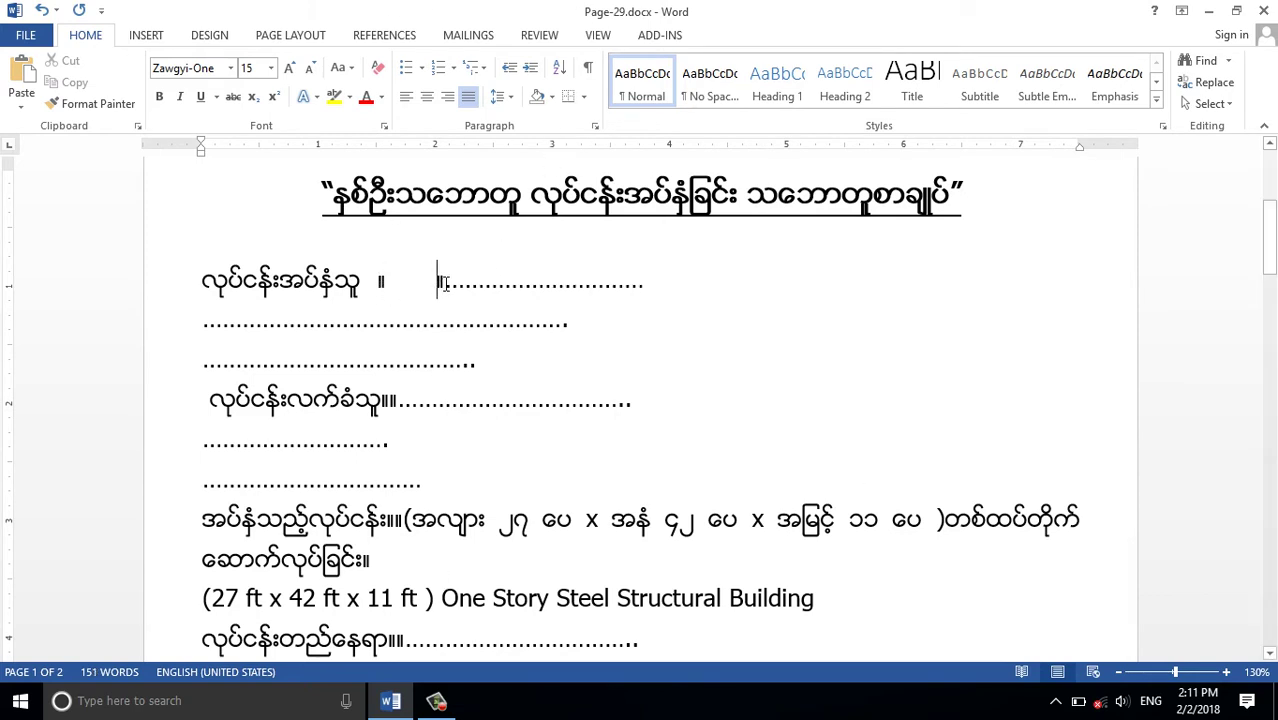
{"action": "key", "text": "Tab"}
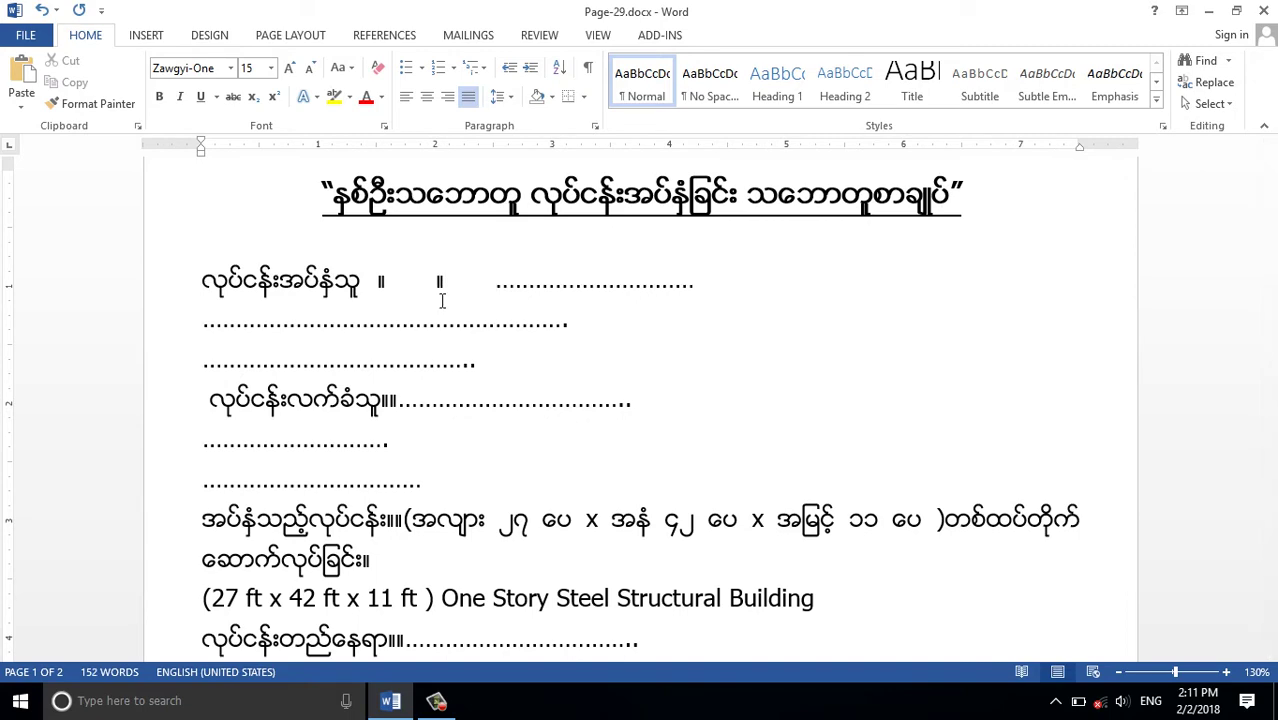
Insert tab gaps around the ။ marks on the third label line, before its bracketed text.
{"action": "scroll", "coordinate": [449, 290], "scroll_direction": "down", "scroll_amount": 2}
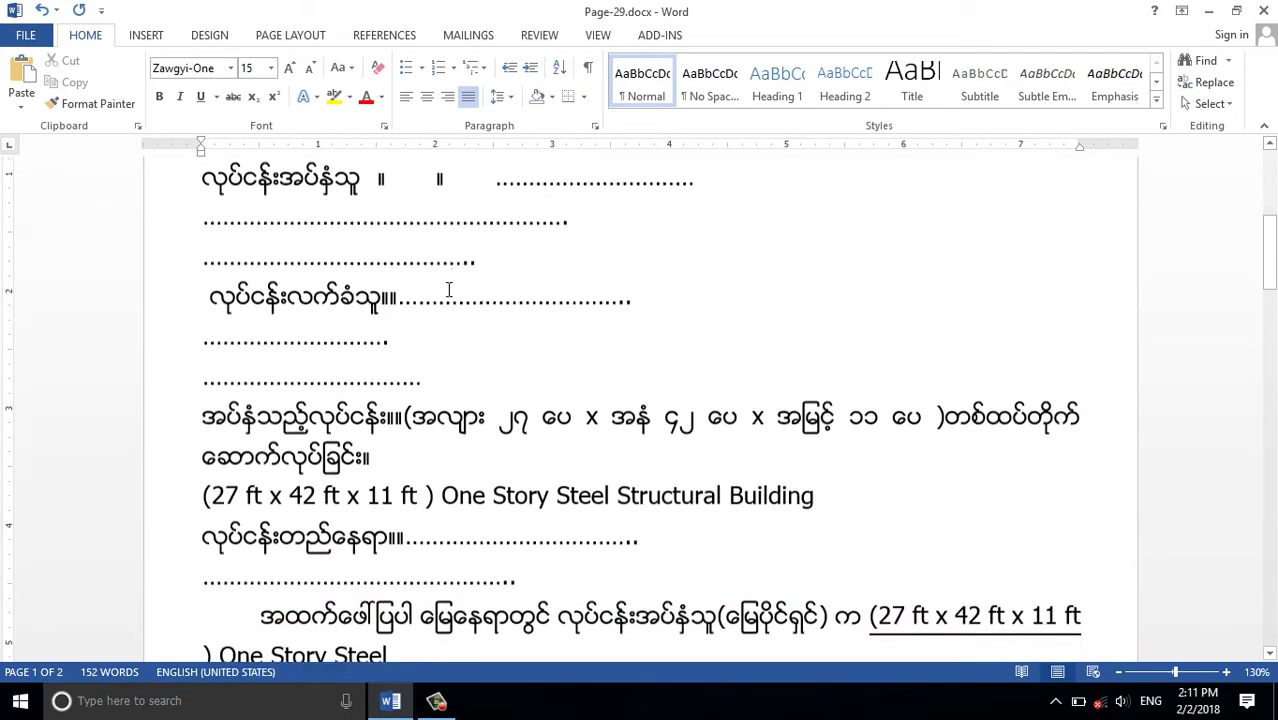
{"action": "scroll", "coordinate": [449, 290], "scroll_direction": "down", "scroll_amount": 1}
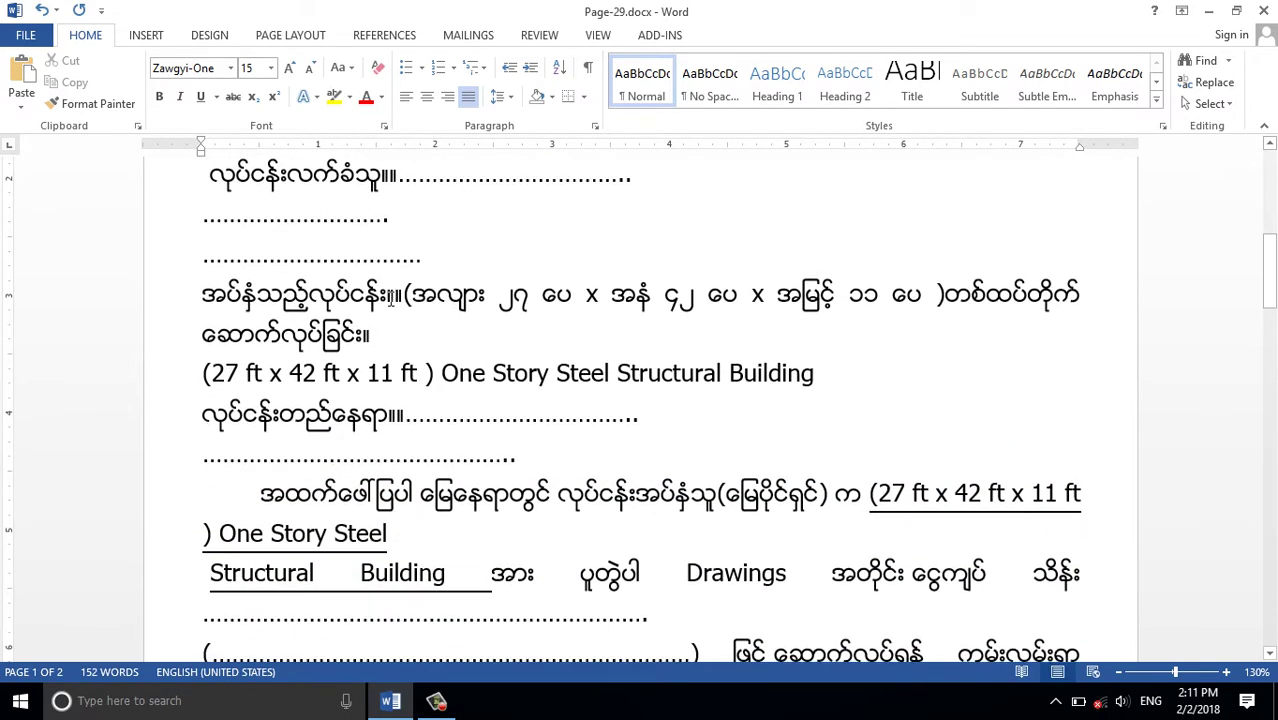
{"action": "key", "text": "Tab"}
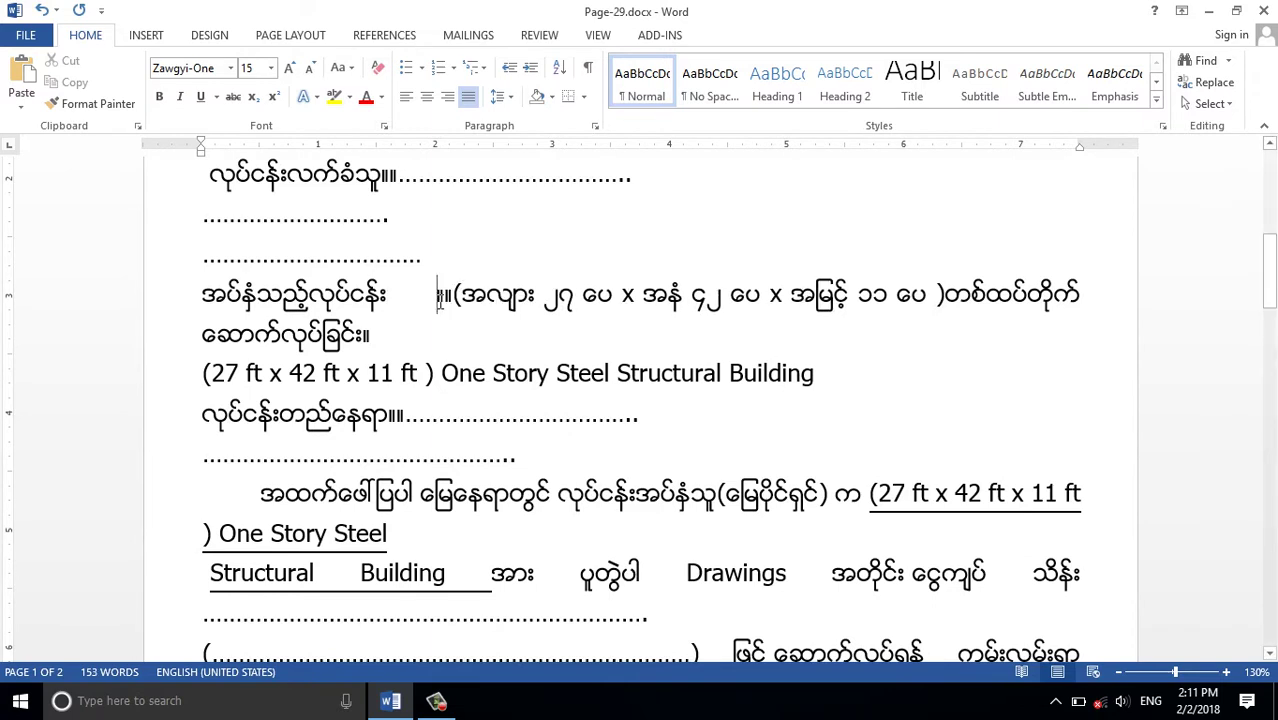
{"action": "key", "text": "Tab"}
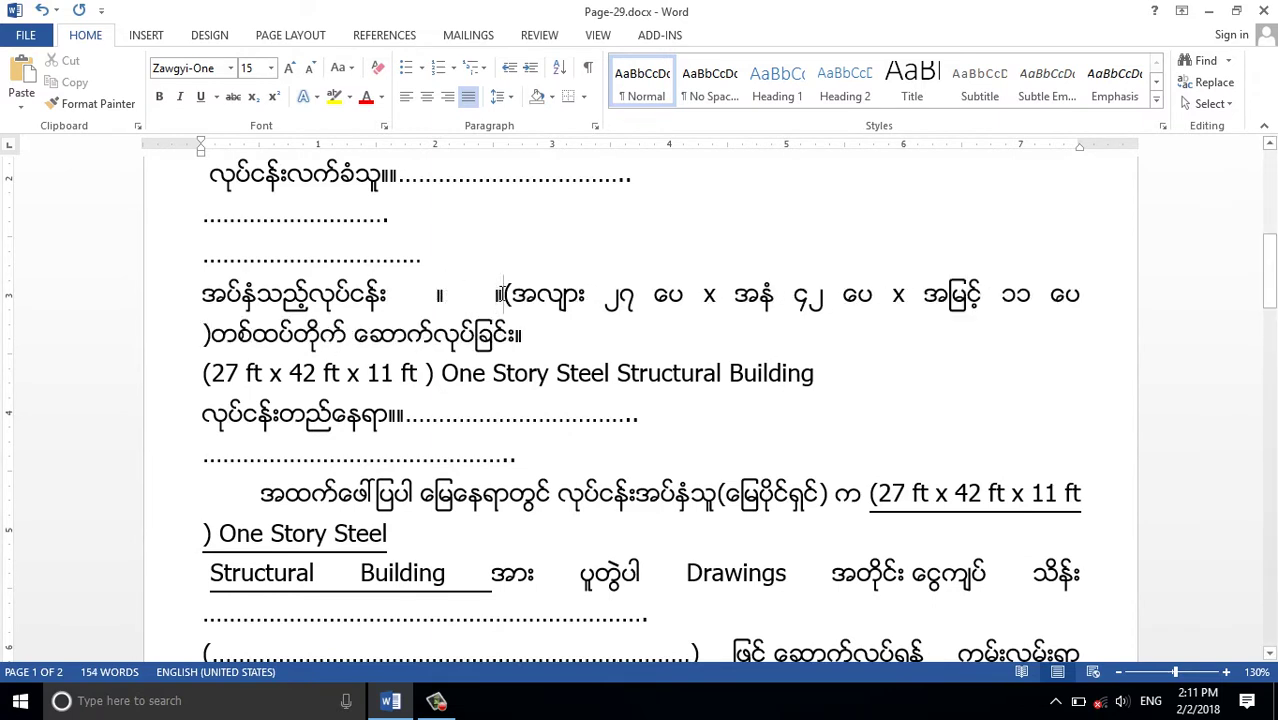
{"action": "key", "text": "Tab"}
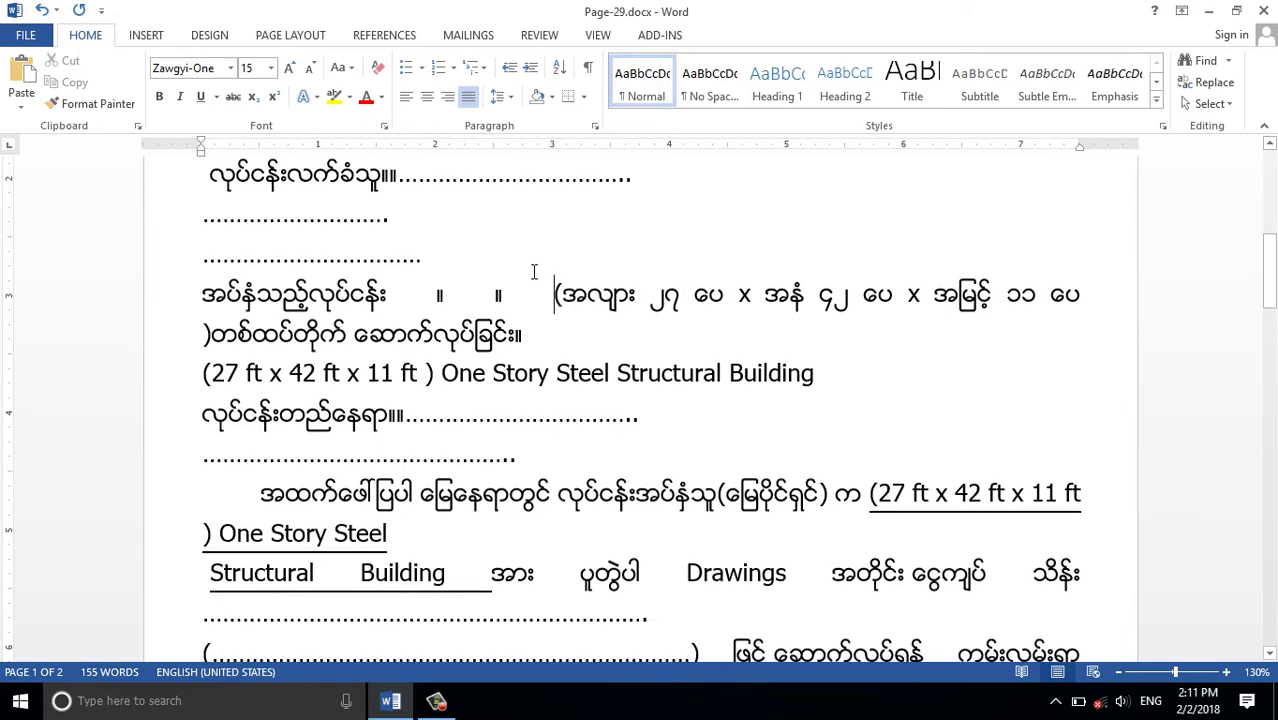
Add tab gaps before and after the ။ marks on the location line.
{"action": "scroll", "coordinate": [534, 272], "scroll_direction": "down", "scroll_amount": 1}
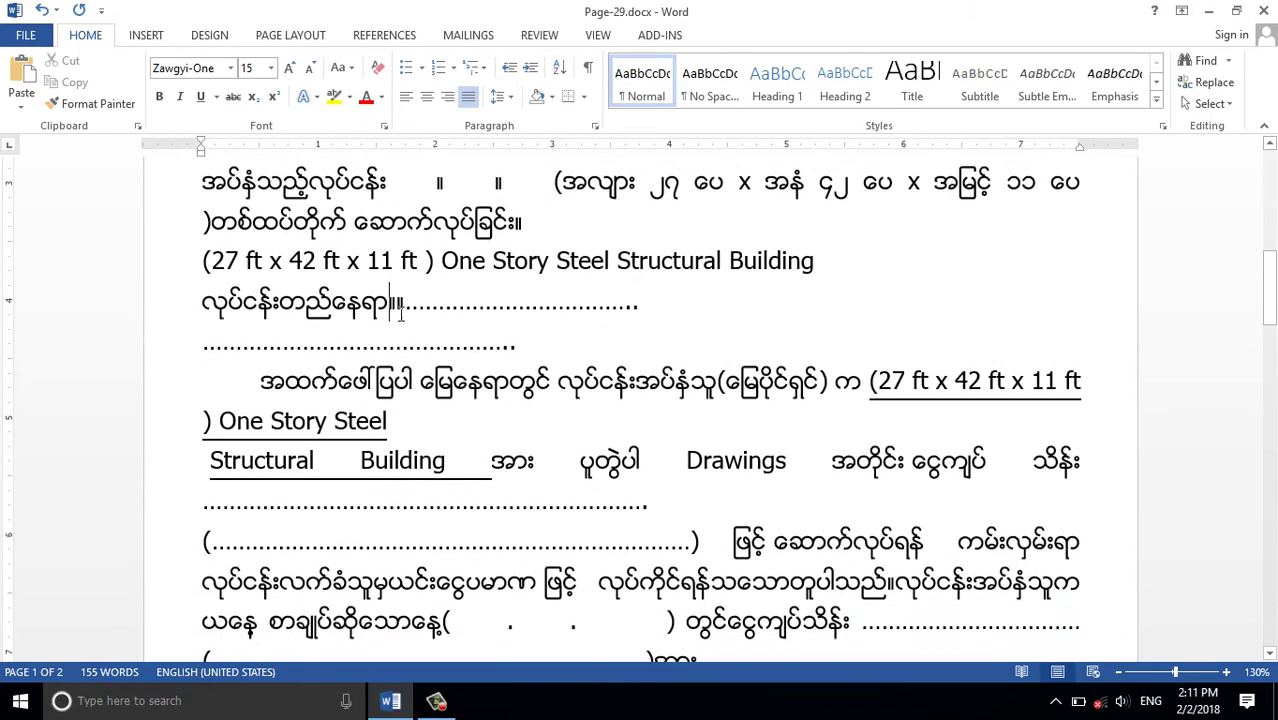
{"action": "key", "text": "Tab"}
{"action": "key", "text": "Tab"}
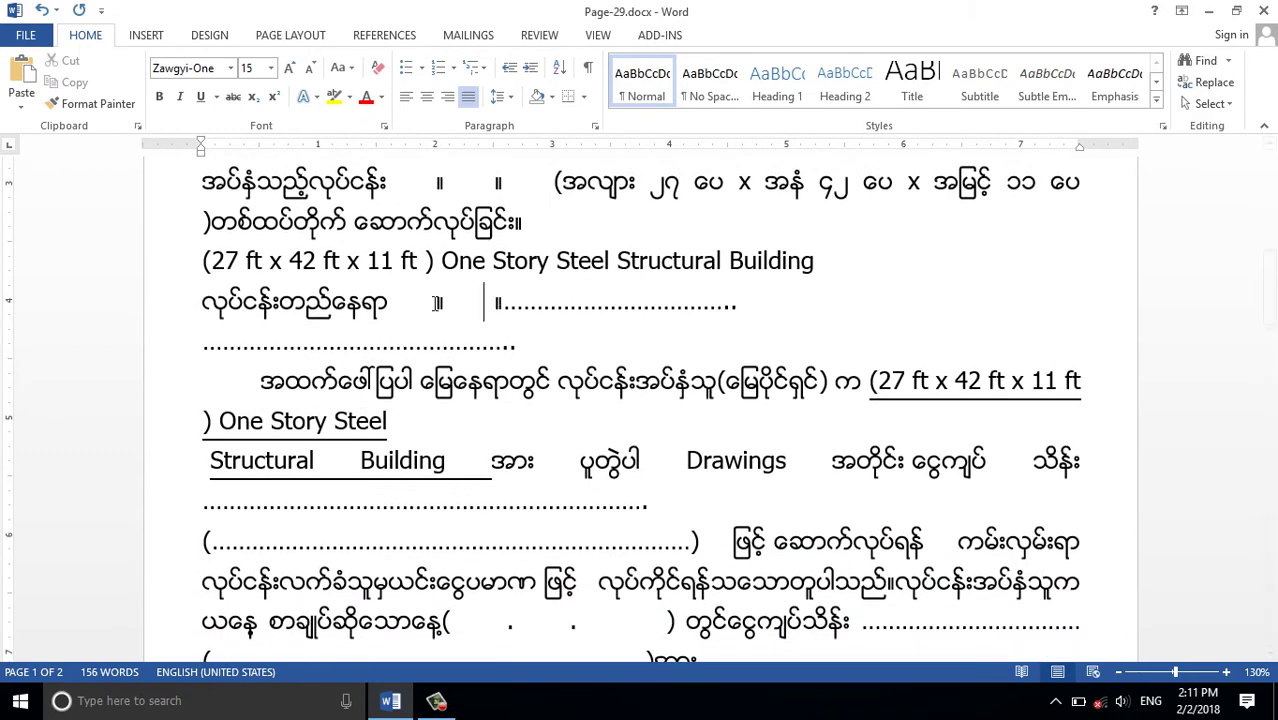
{"action": "left_click", "coordinate": [504, 305]}
{"action": "key", "text": "Tab"}
Insert tab gaps on the second label line so its dotted fill aligns with the line above.
{"action": "scroll", "coordinate": [498, 340], "scroll_direction": "down", "scroll_amount": 2}
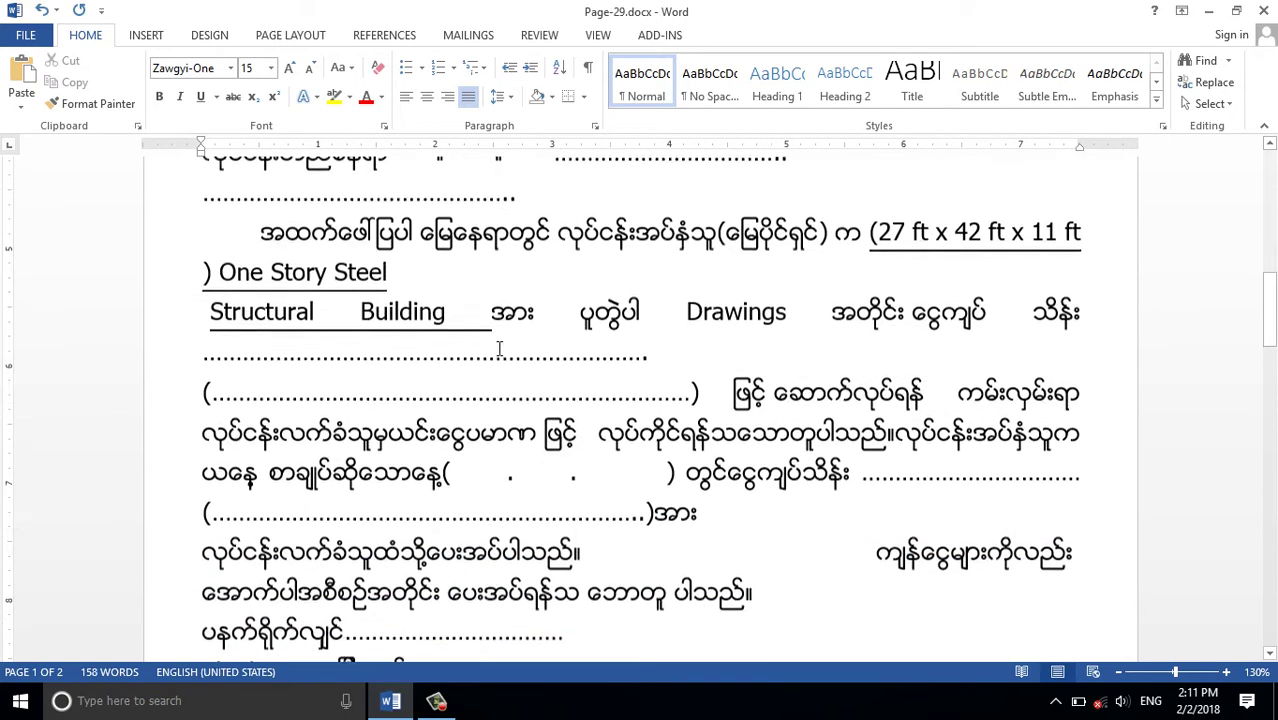
{"action": "scroll", "coordinate": [498, 340], "scroll_direction": "up", "scroll_amount": 4}
{"action": "scroll", "coordinate": [499, 343], "scroll_direction": "up", "scroll_amount": 3}
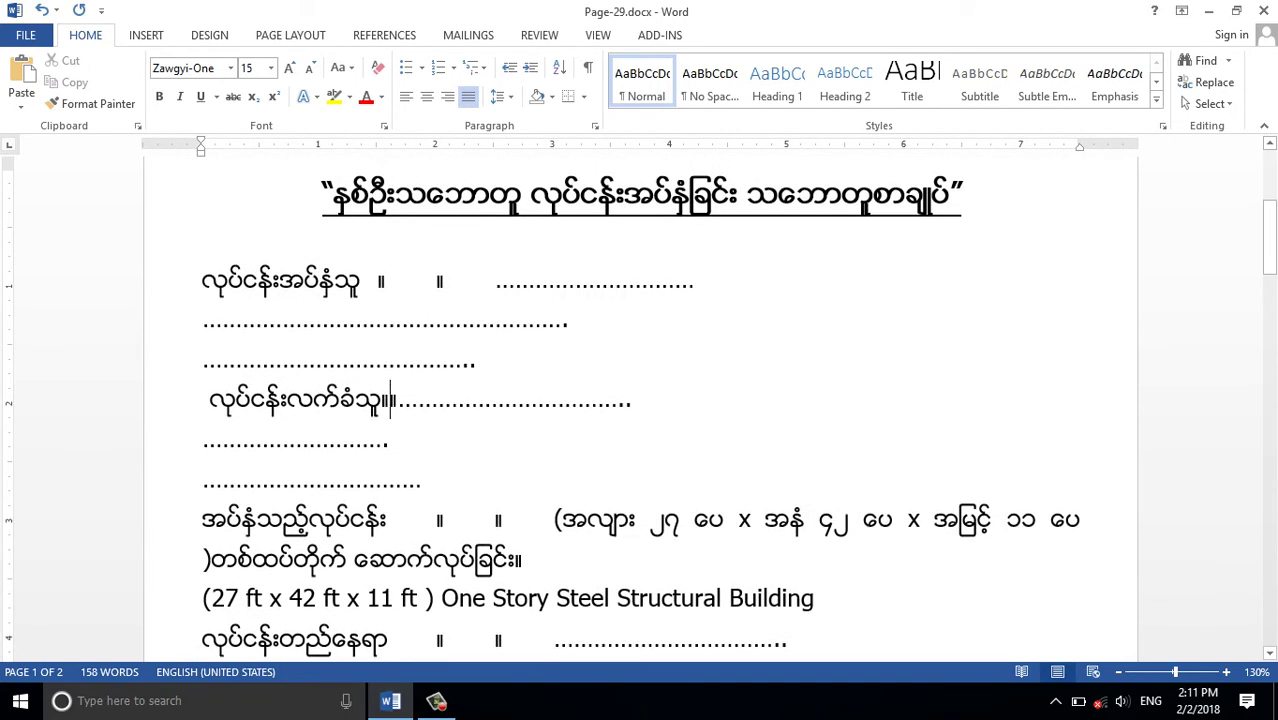
{"action": "key", "text": "Tab"}
{"action": "key", "text": "Right"}
{"action": "key", "text": "Tab"}
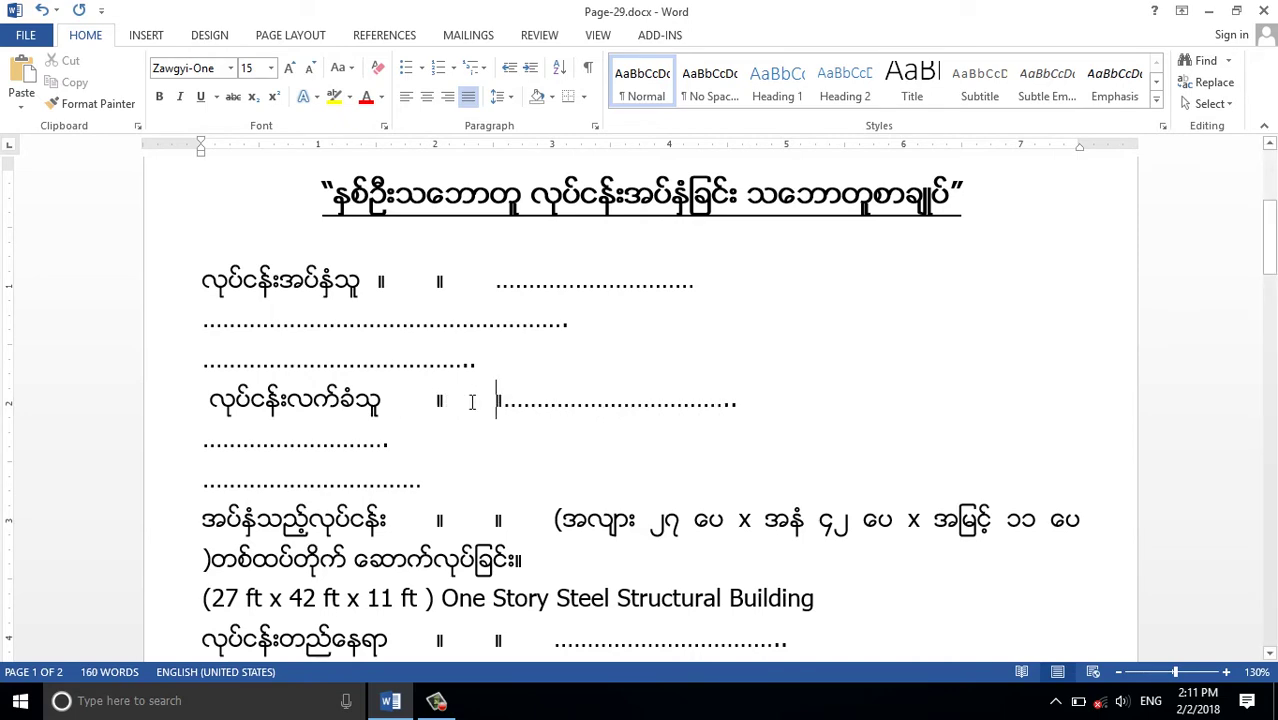
{"action": "key", "text": "Tab"}
{"action": "scroll", "coordinate": [471, 360], "scroll_direction": "down", "scroll_amount": 2}
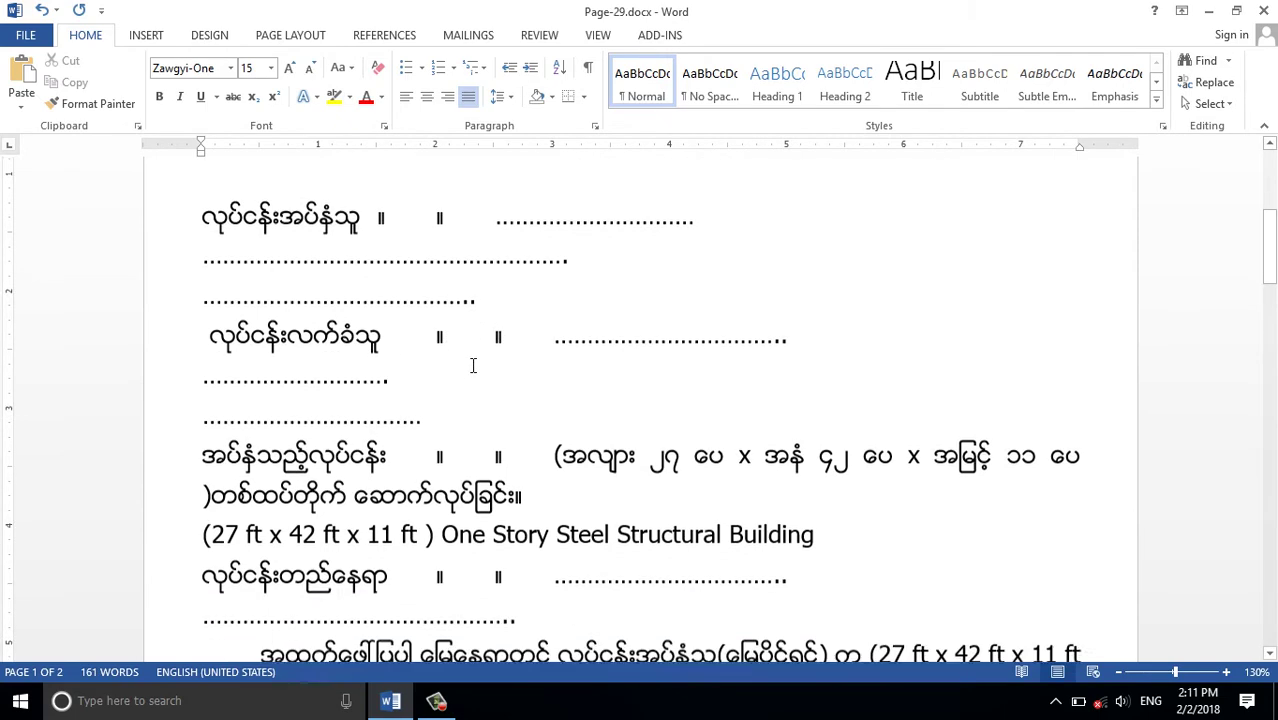
{"action": "scroll", "coordinate": [472, 357], "scroll_direction": "down", "scroll_amount": 3}
Set two left tab stops on the label lines to align the ။ marks and dotted fills.
{"action": "scroll", "coordinate": [472, 357], "scroll_direction": "down", "scroll_amount": 1}
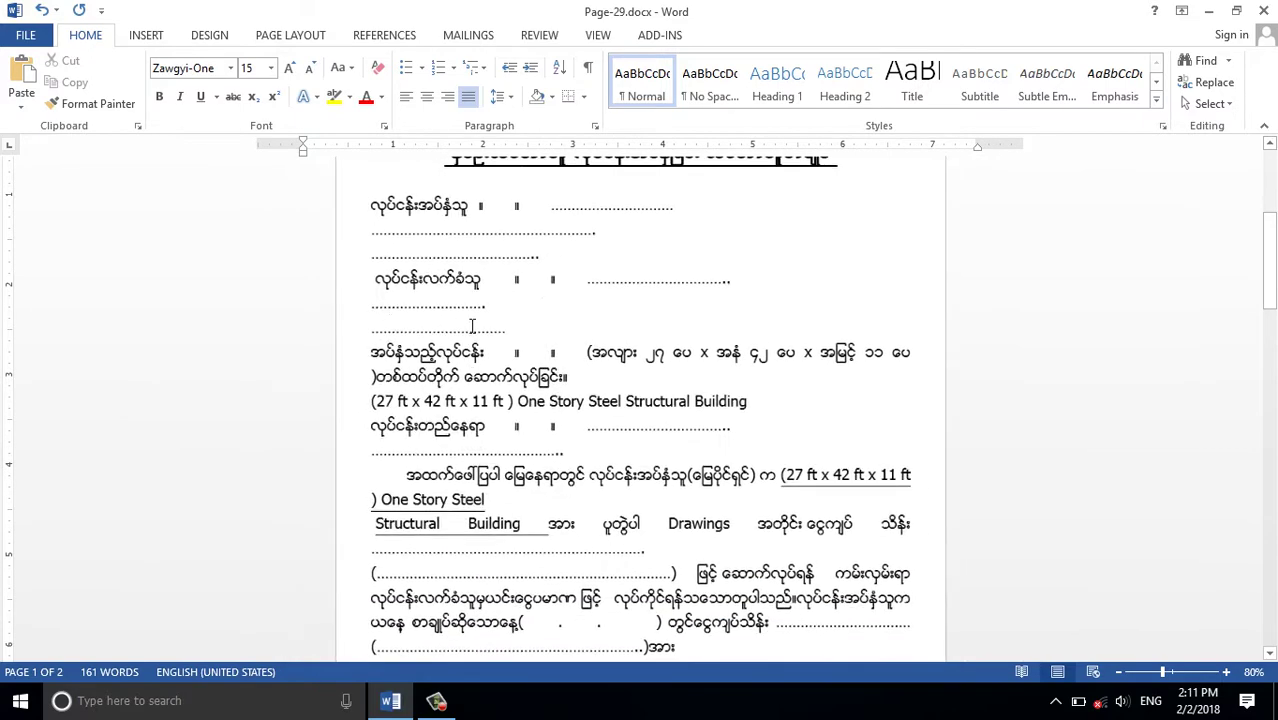
{"action": "scroll", "coordinate": [472, 357], "scroll_direction": "down", "scroll_amount": 1}
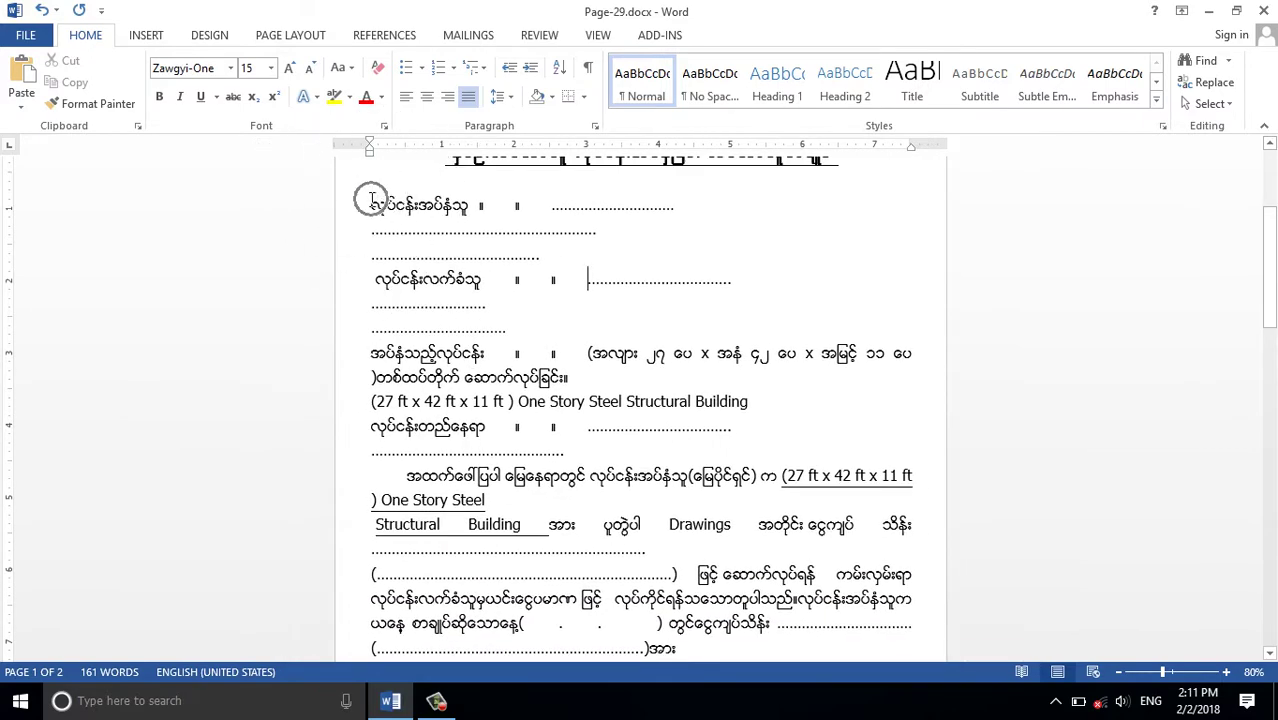
{"action": "mouse_move", "coordinate": [372, 201]}
{"action": "left_mouse_down"}
{"action": "mouse_move", "coordinate": [467, 246]}
{"action": "mouse_move", "coordinate": [676, 446]}
{"action": "mouse_move", "coordinate": [606, 464]}
{"action": "left_mouse_up"}
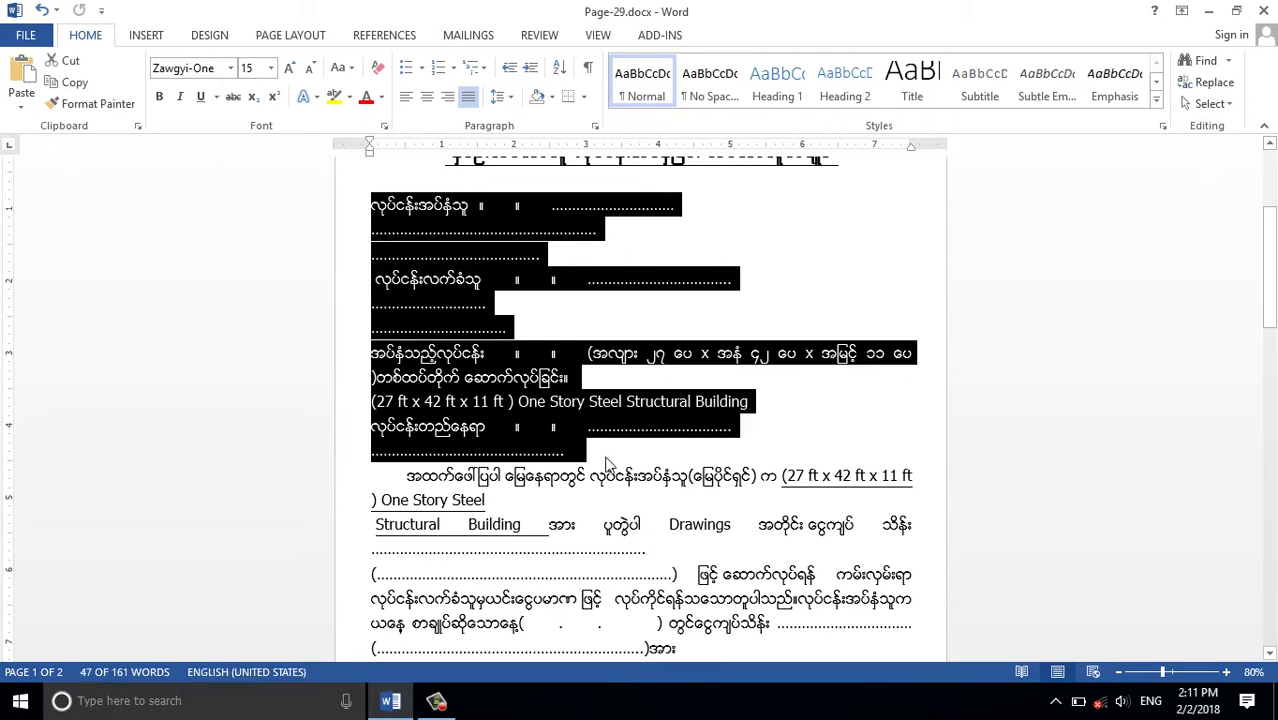
{"action": "left_click", "coordinate": [494, 147]}
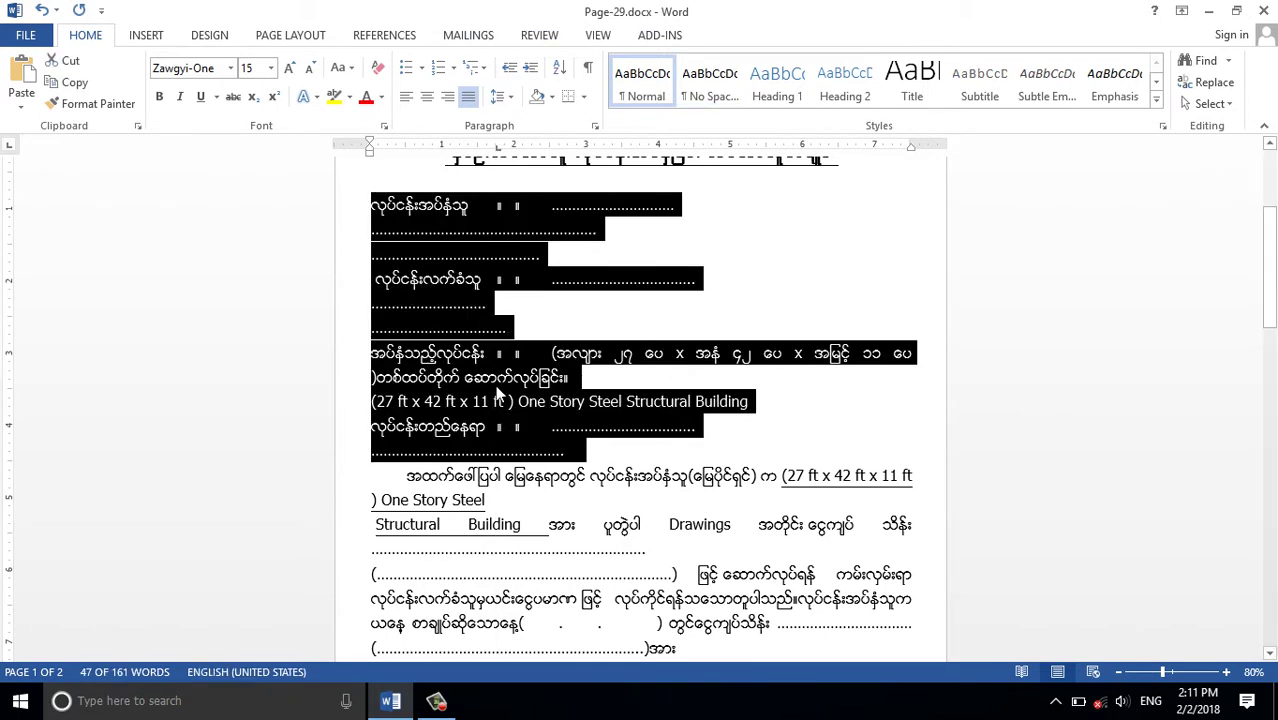
{"action": "left_click", "coordinate": [547, 147]}
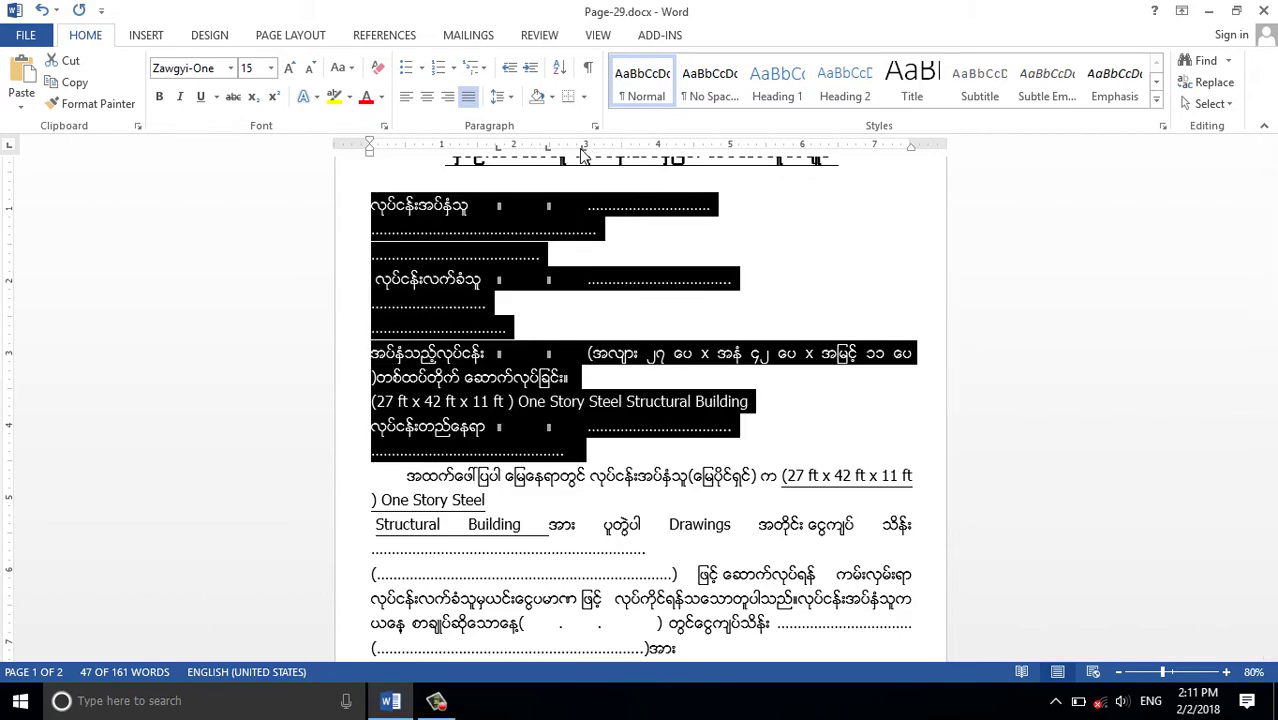
{"action": "left_click_drag", "start_coordinate": [585, 150], "coordinate": [581, 150]}
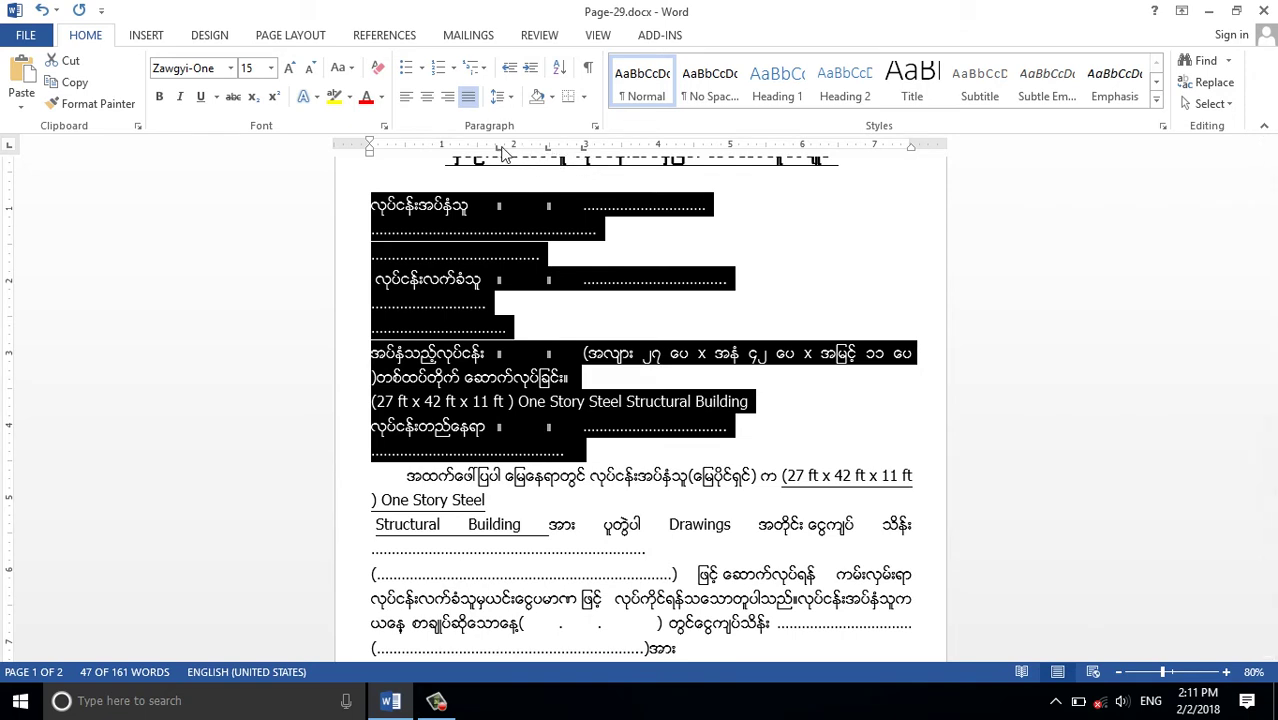
{"action": "left_click_drag", "start_coordinate": [498, 153], "coordinate": [540, 155]}
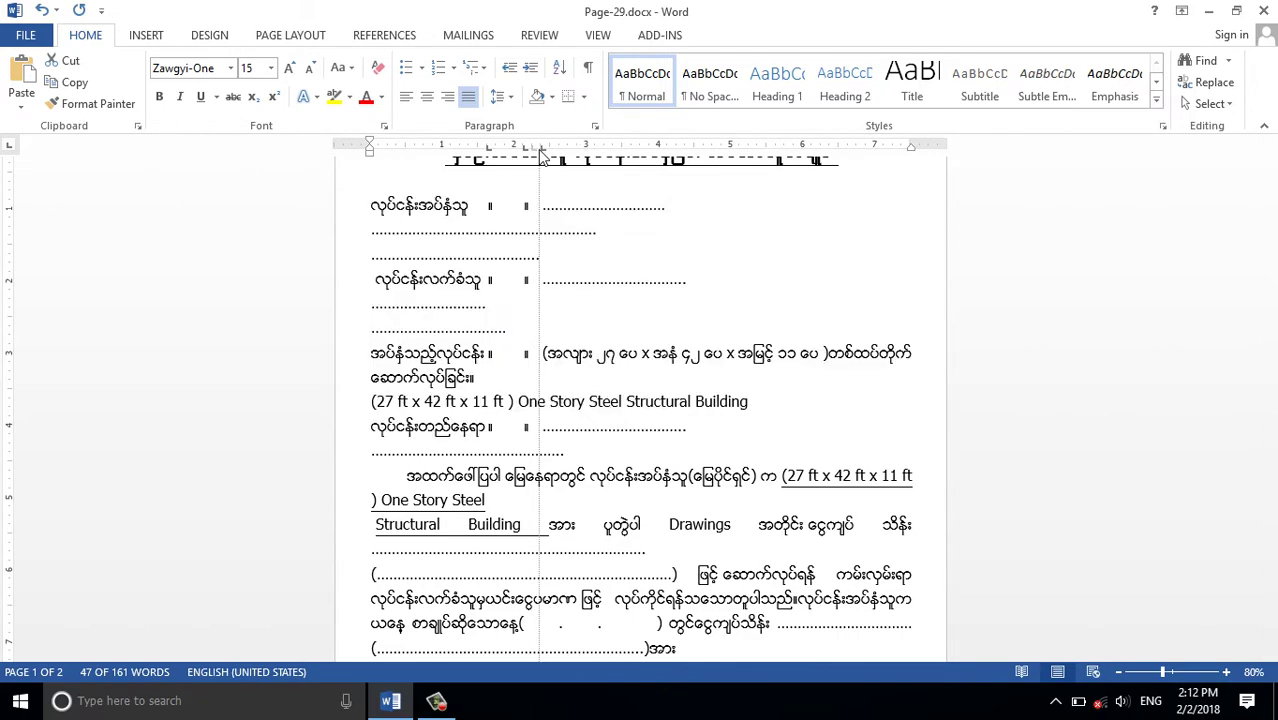
{"action": "left_click", "coordinate": [561, 268]}
{"action": "scroll", "coordinate": [596, 222], "scroll_direction": "up", "scroll_amount": 1}
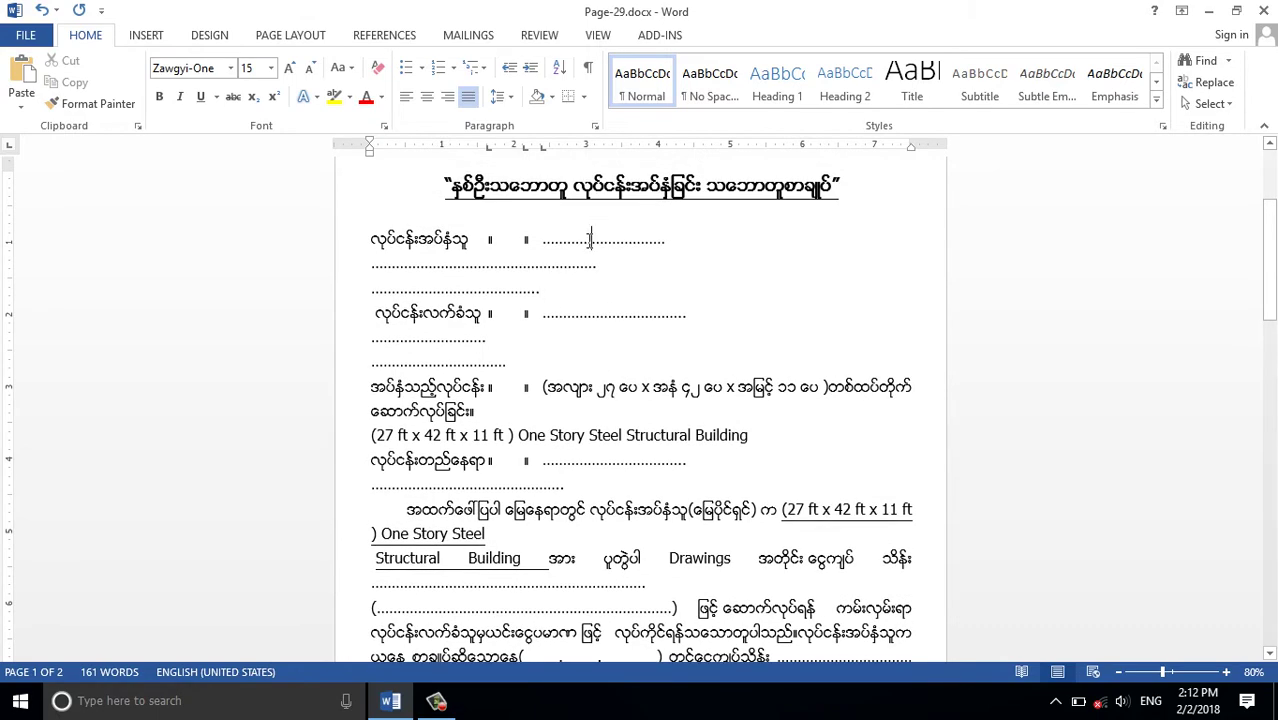
Lengthen the first dotted line with extra dots and paste it over the short blank beneath the first label.
{"action": "scroll", "coordinate": [665, 273], "scroll_direction": "up", "scroll_amount": 4, "text": "ctrl"}
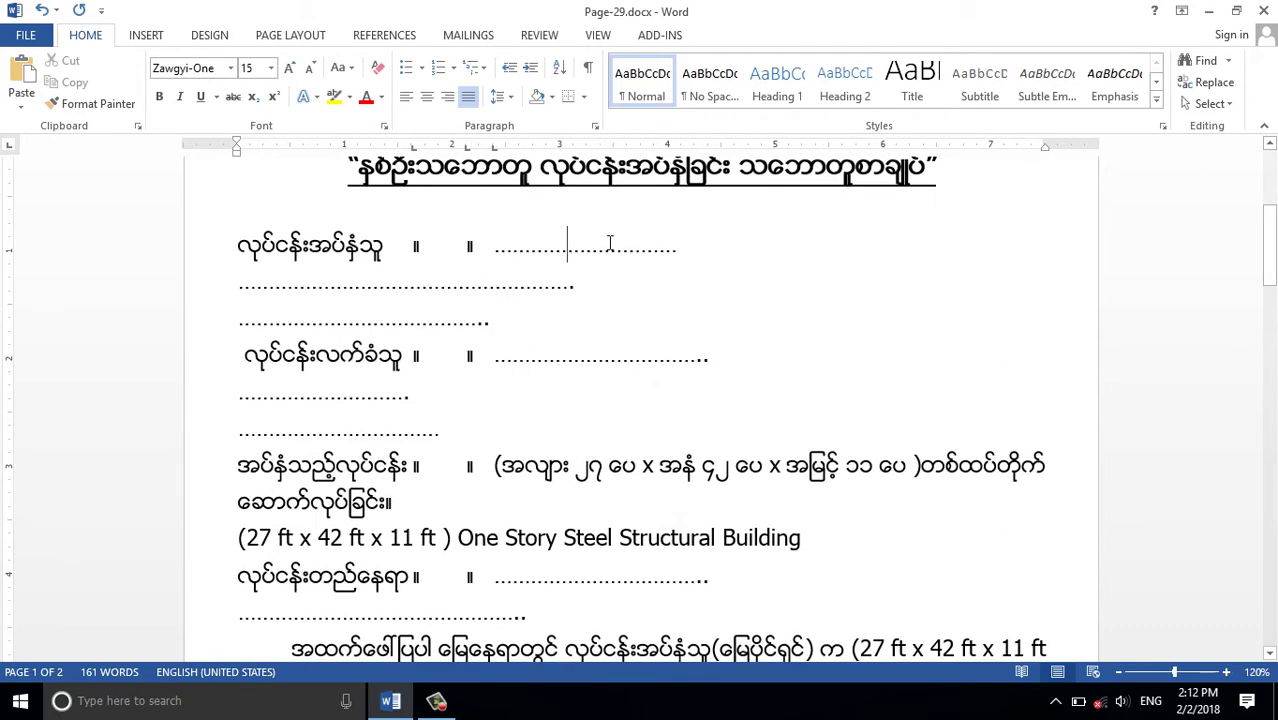
{"action": "type", "text": "......................"}
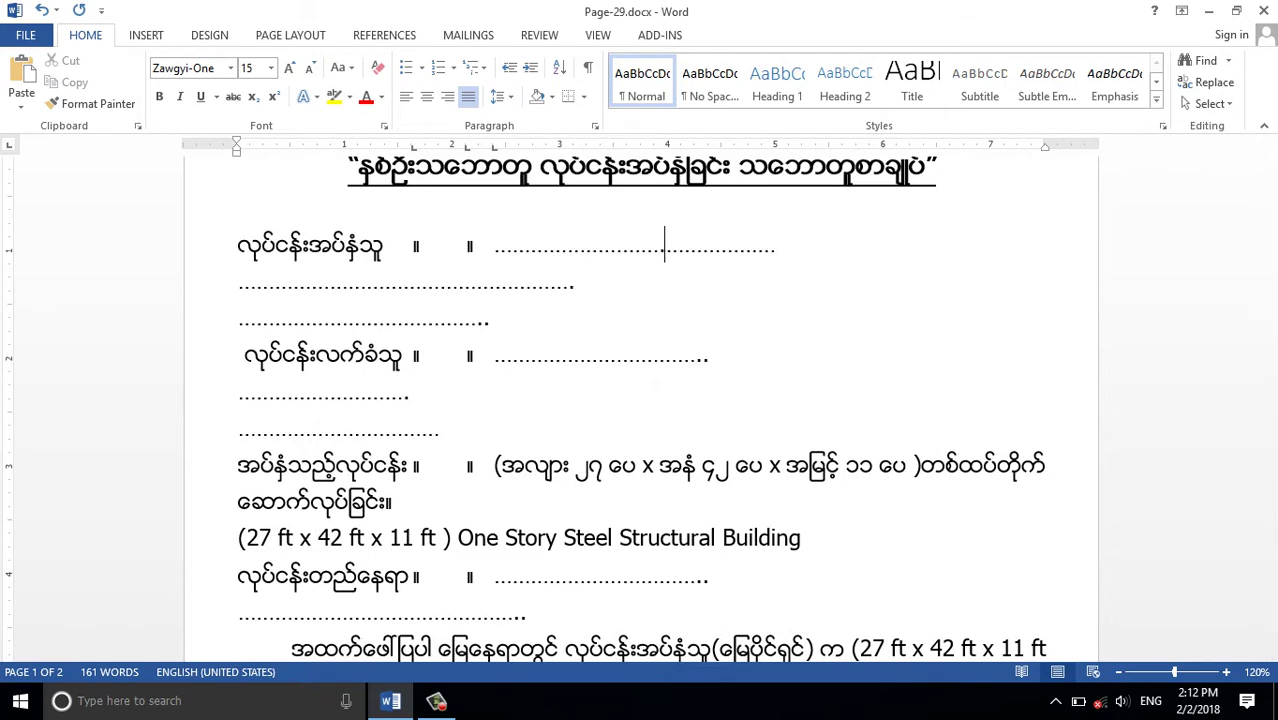
{"action": "type", "text": "......................"}
{"action": "type", "text": ".............."}
{"action": "type", "text": "........................................................................."}
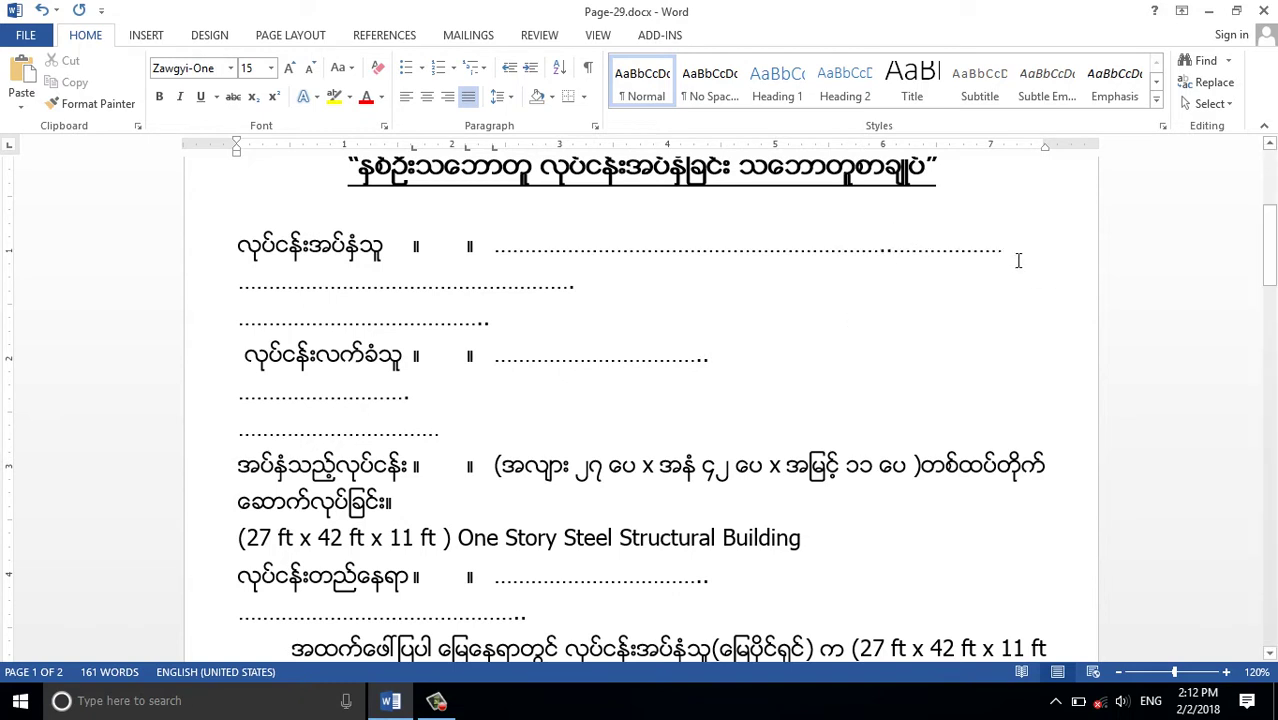
{"action": "left_click_drag", "start_coordinate": [1004, 248], "coordinate": [494, 245]}
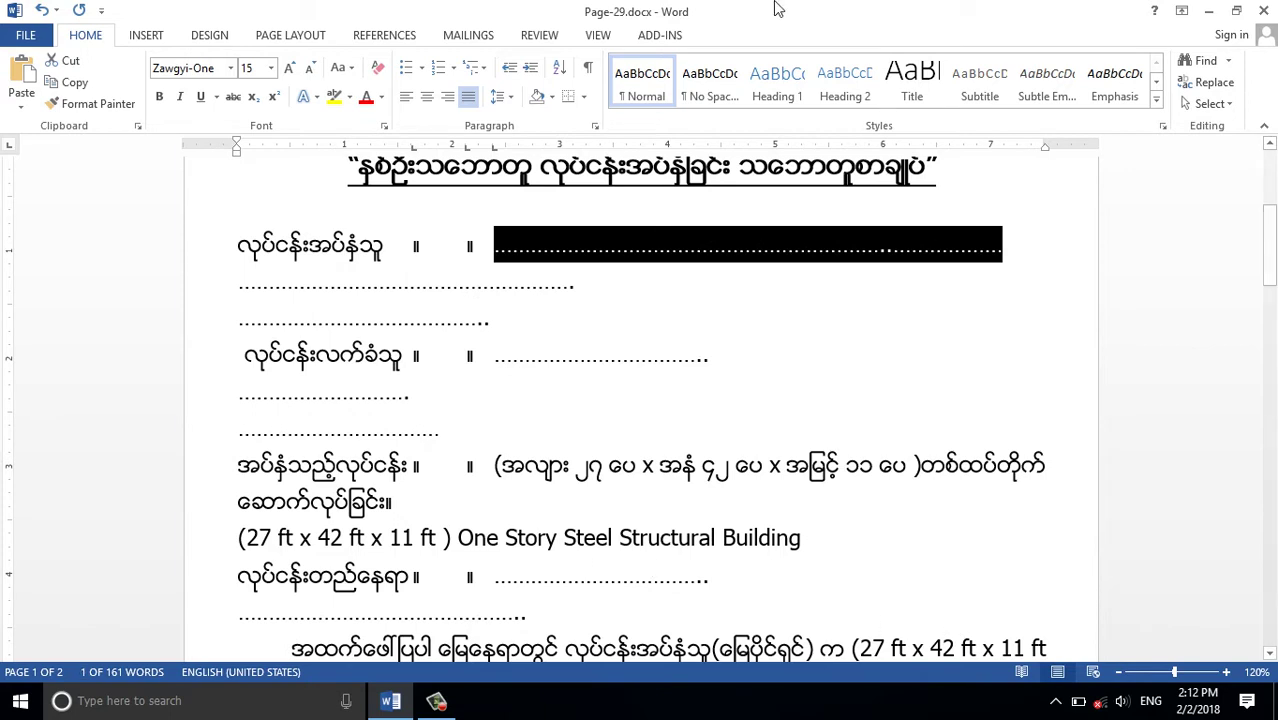
{"action": "left_click_drag", "start_coordinate": [237, 283], "coordinate": [577, 289]}
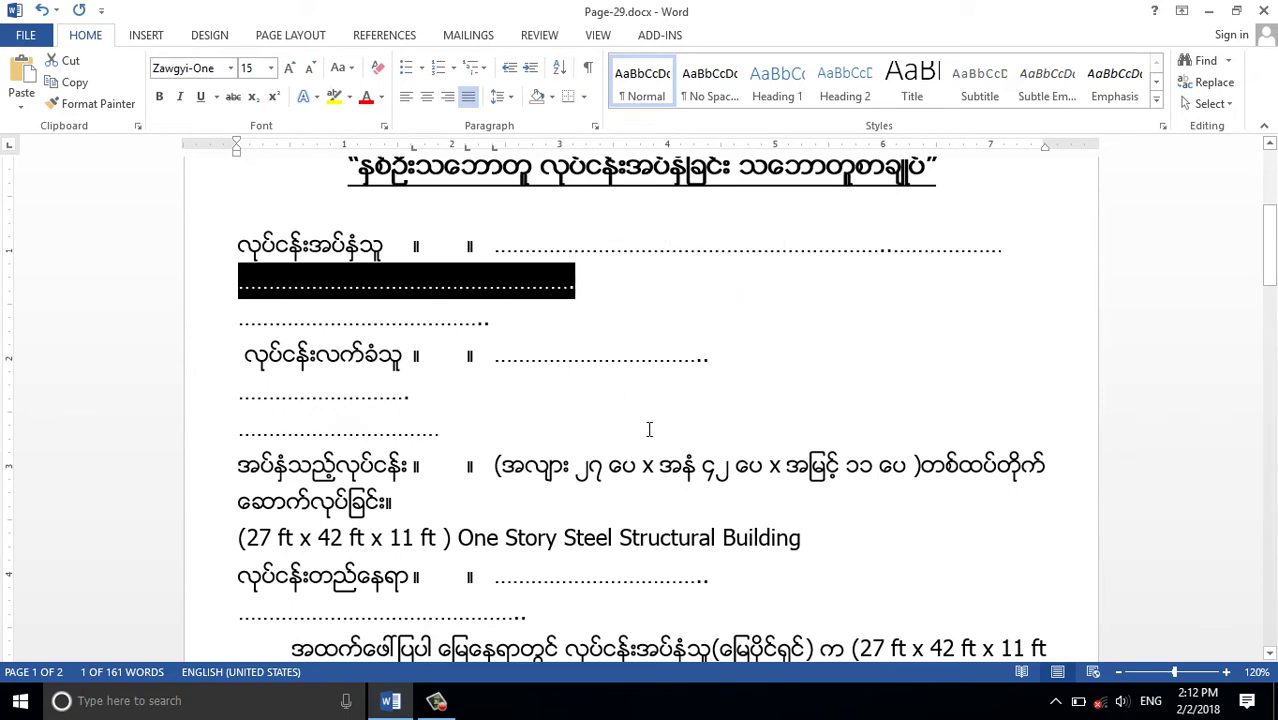
{"action": "key", "text": "ctrl+v"}
Replace the next short blank, return the second label to the left margin, and lengthen its blank.
{"action": "left_click_drag", "start_coordinate": [237, 322], "coordinate": [498, 325]}
{"action": "key", "text": "ctrl+v"}
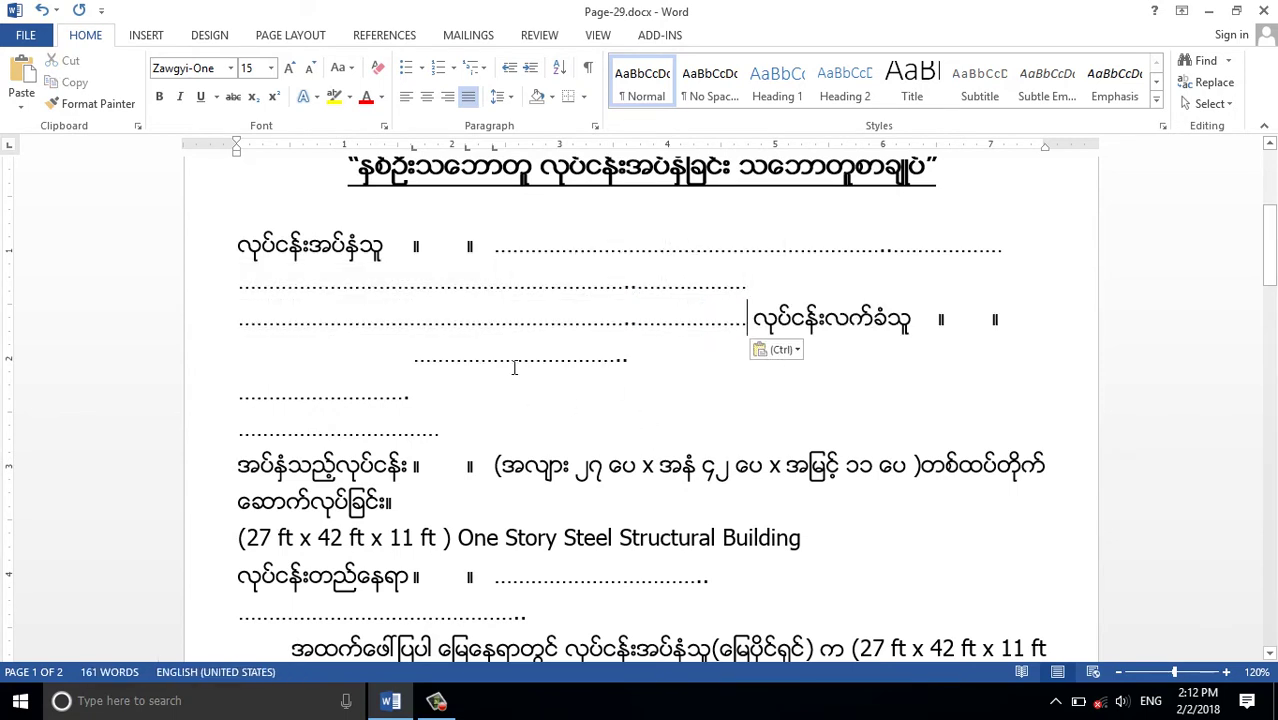
{"action": "key", "text": "Return"}
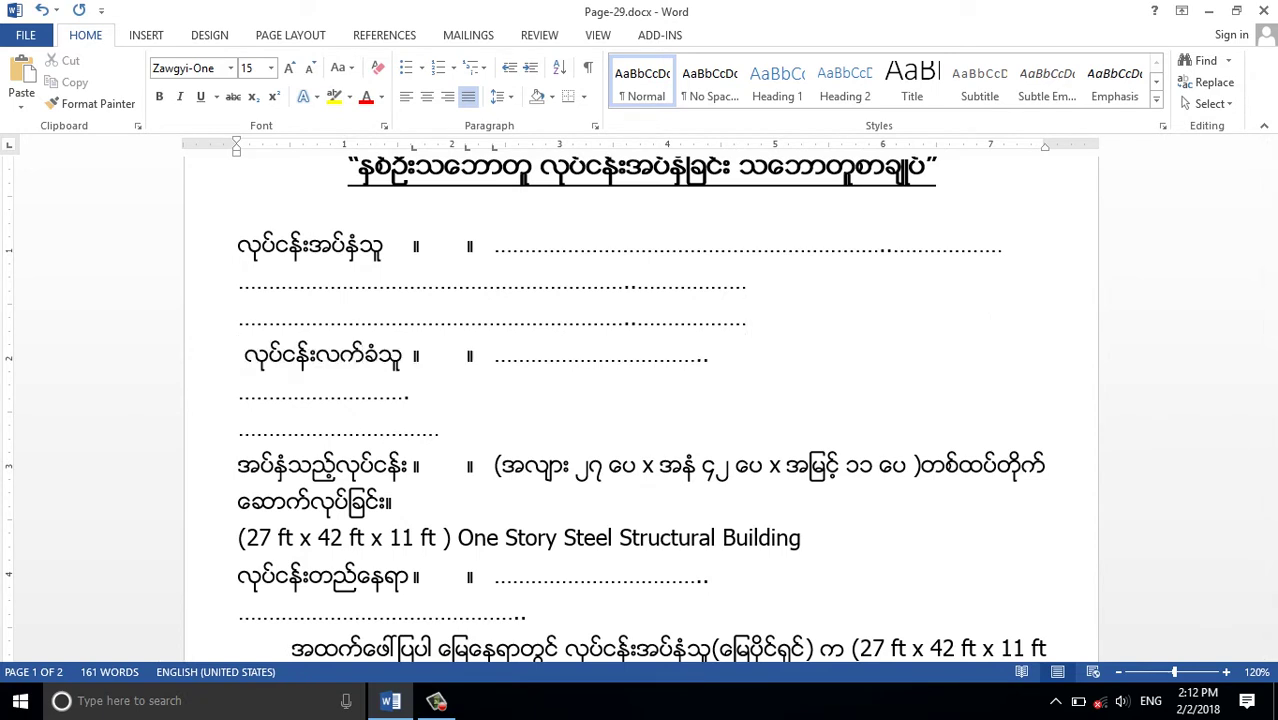
{"action": "key", "text": "Delete"}
{"action": "key", "text": "Delete"}
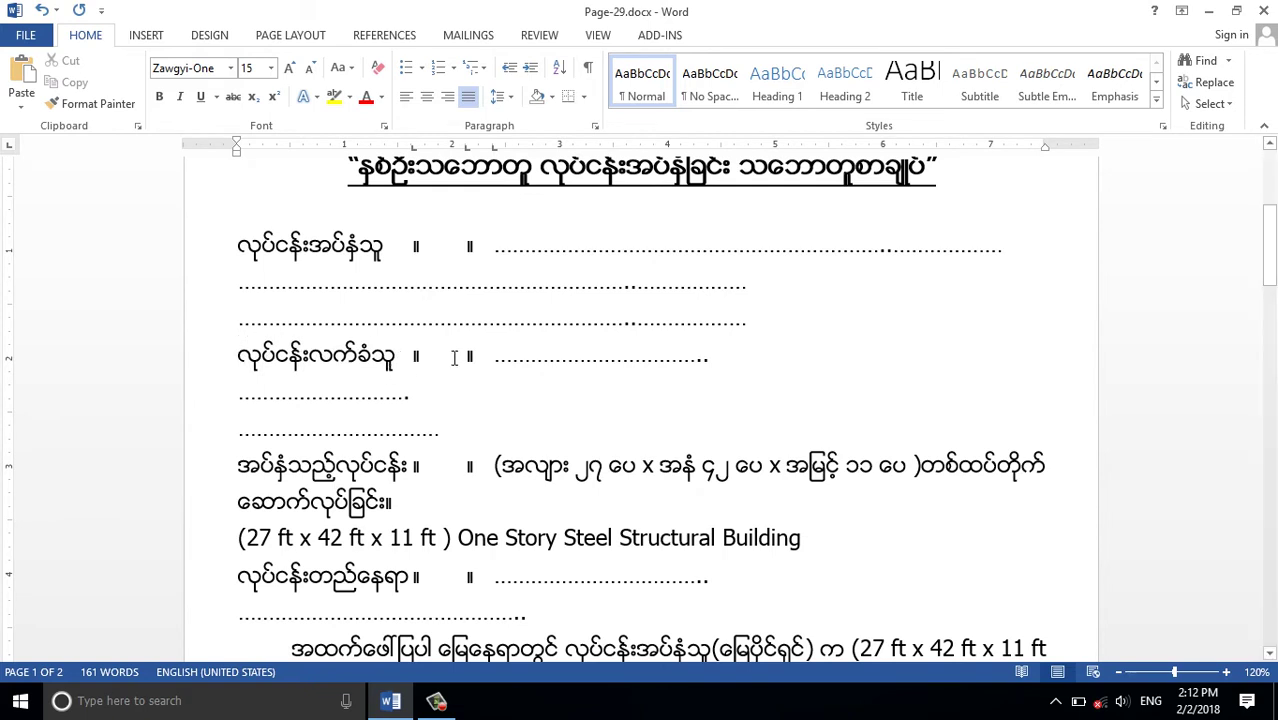
{"action": "left_click_drag", "start_coordinate": [493, 354], "coordinate": [710, 358]}
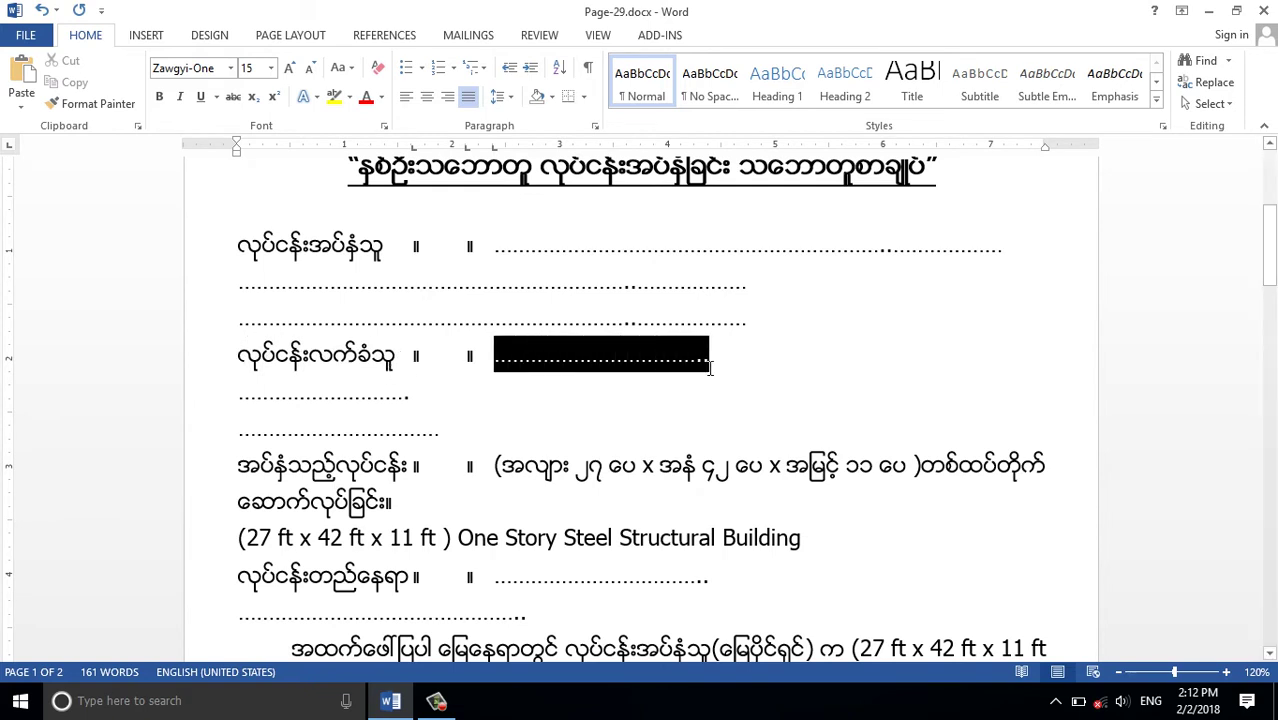
{"action": "key", "text": "ctrl+v"}
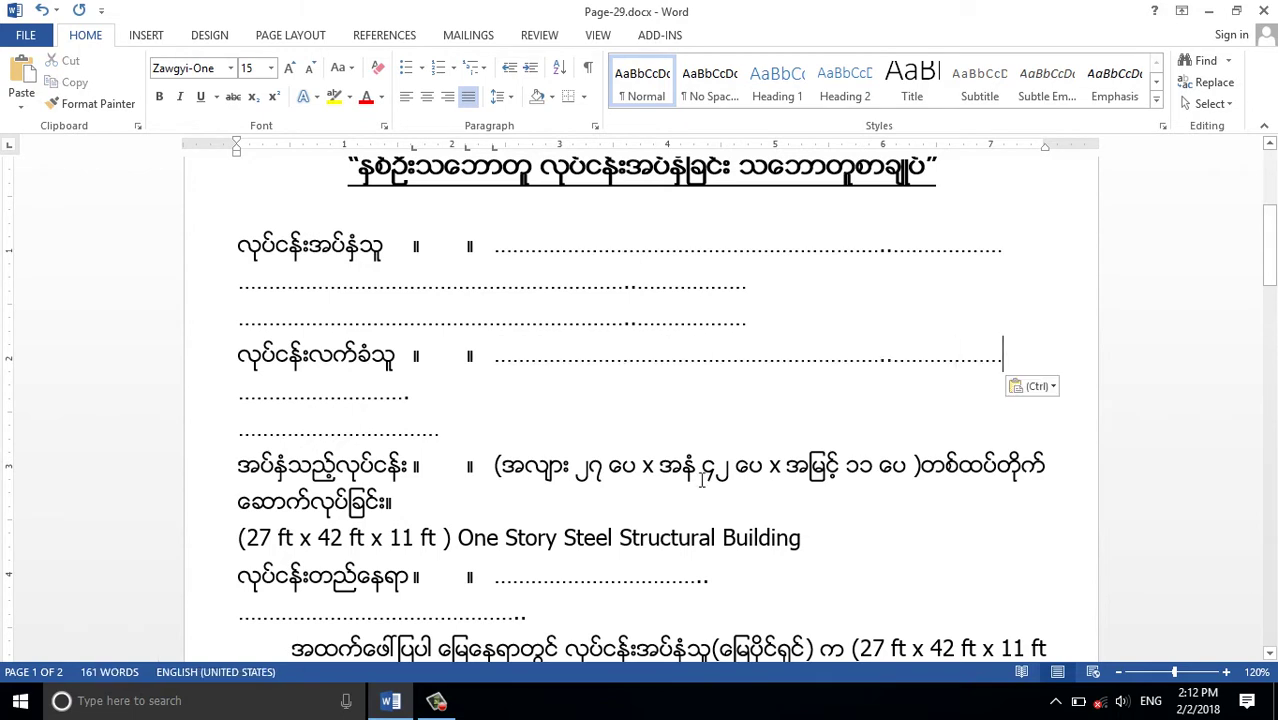
Replace the short dotted lines under the second label and after the site label with the long line.
{"action": "left_click_drag", "start_coordinate": [236, 397], "coordinate": [414, 397]}
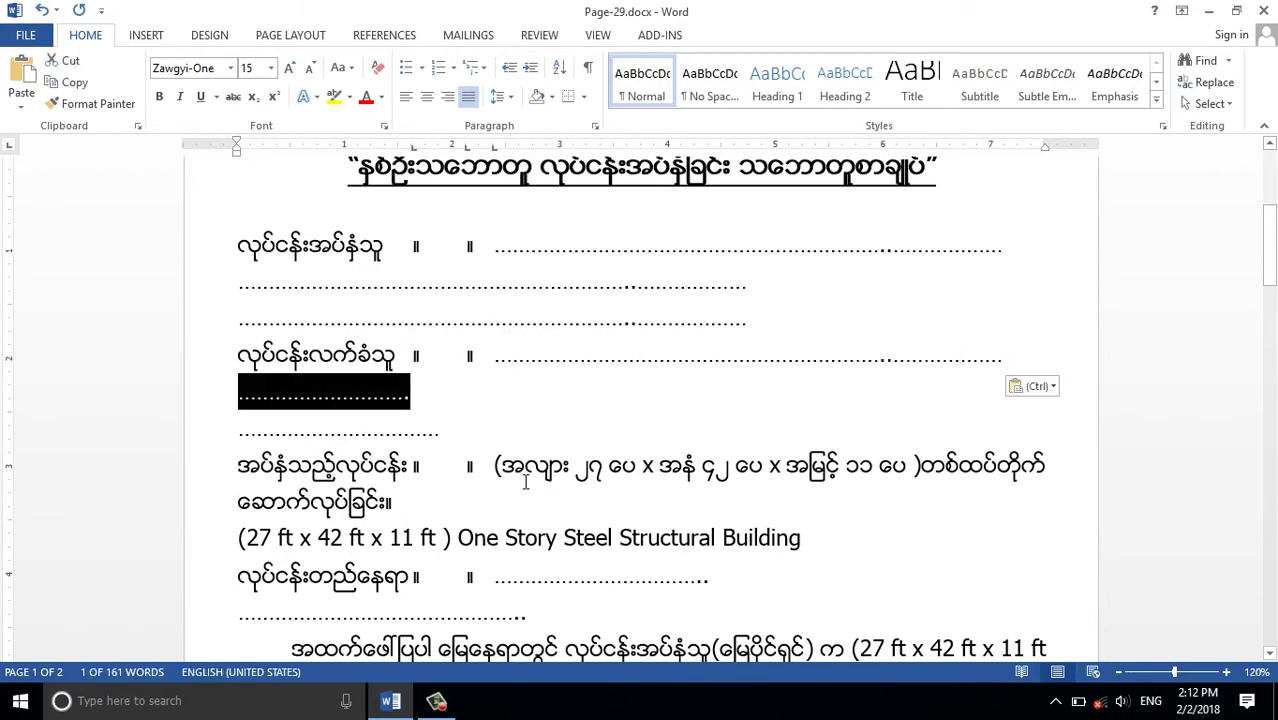
{"action": "key", "text": "ctrl+v"}
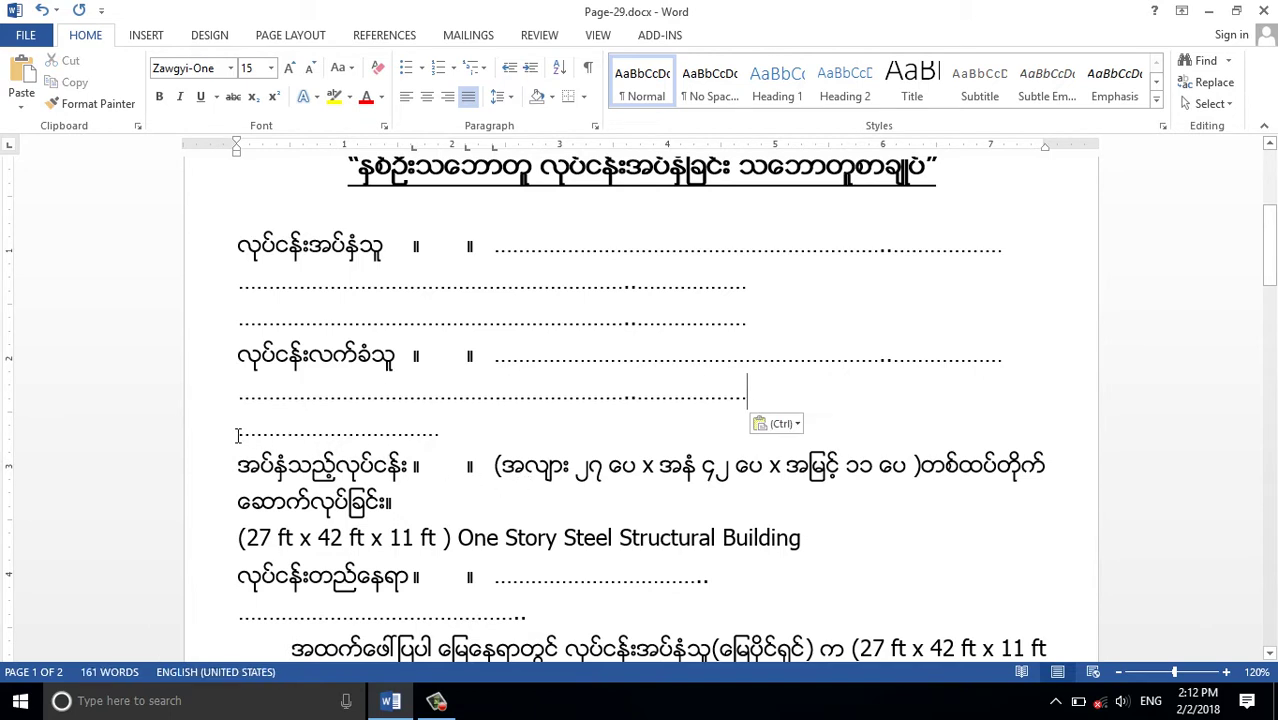
{"action": "left_click_drag", "start_coordinate": [237, 432], "coordinate": [438, 437]}
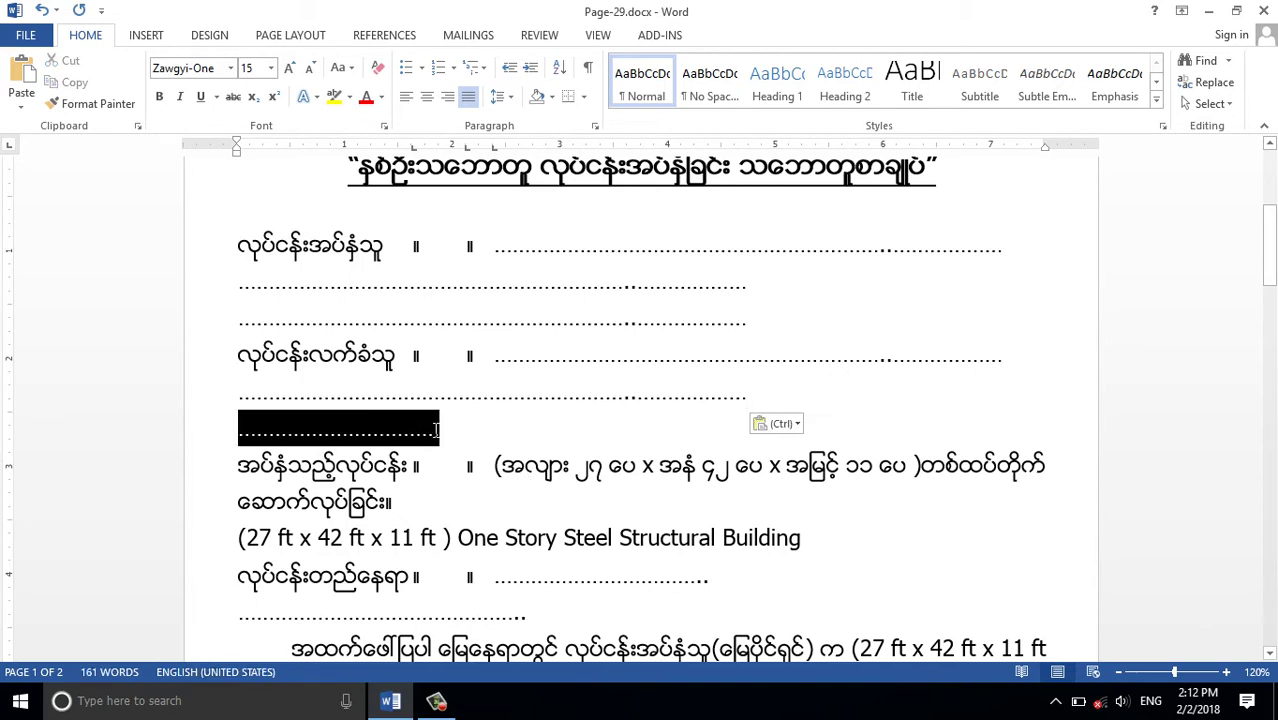
{"action": "key", "text": "ctrl+v"}
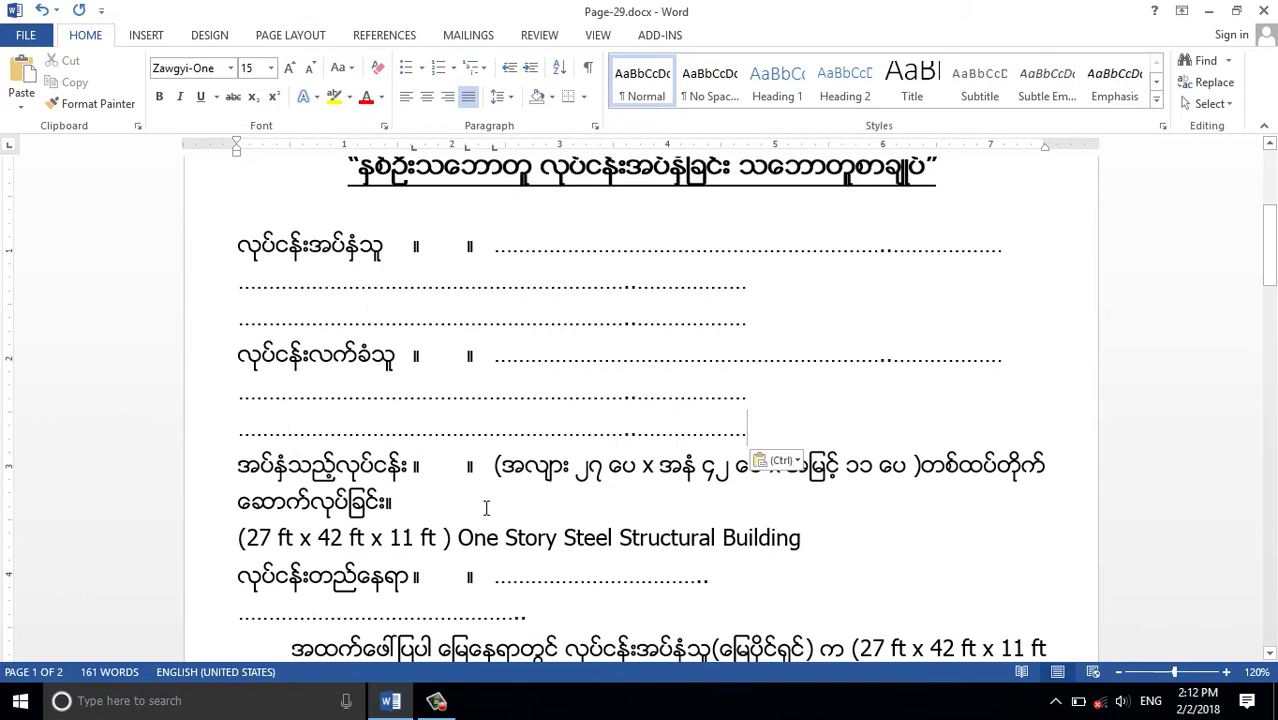
{"action": "scroll", "coordinate": [485, 508], "scroll_direction": "down", "scroll_amount": 2}
{"action": "left_click_drag", "start_coordinate": [493, 477], "coordinate": [709, 472]}
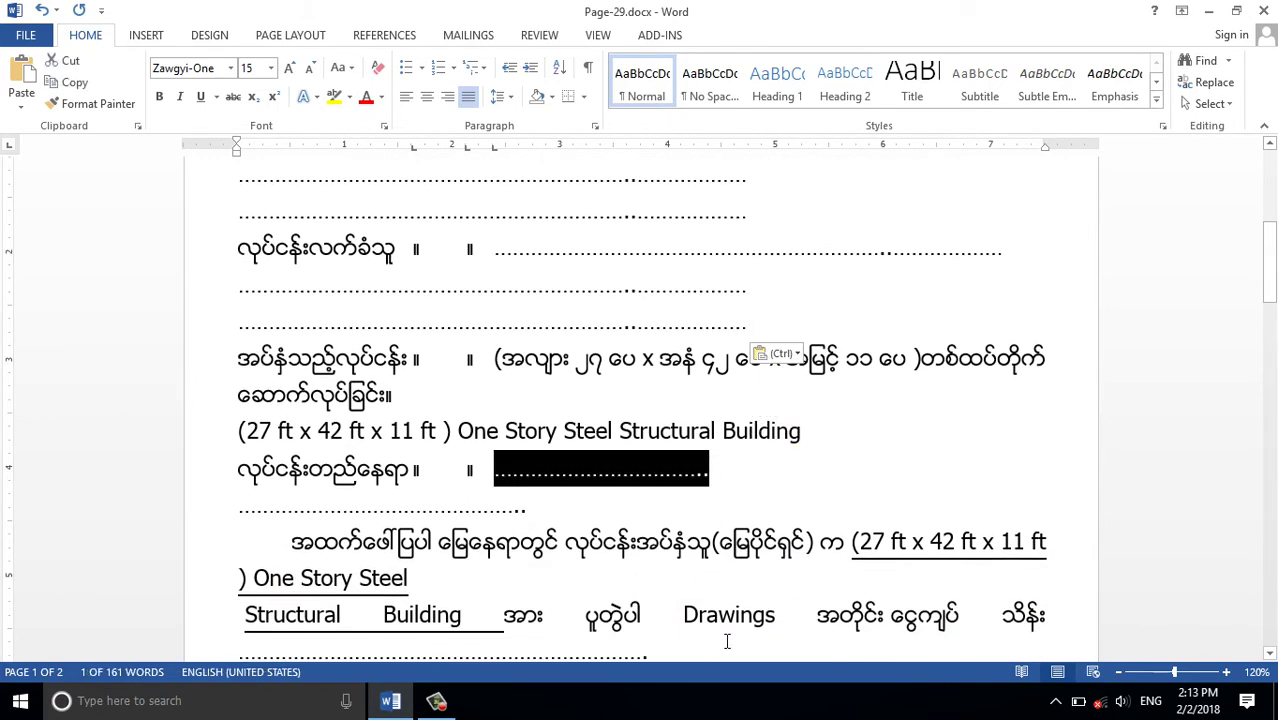
{"action": "key", "text": "ctrl+v"}
{"action": "scroll", "coordinate": [723, 623], "scroll_direction": "down", "scroll_amount": 2}
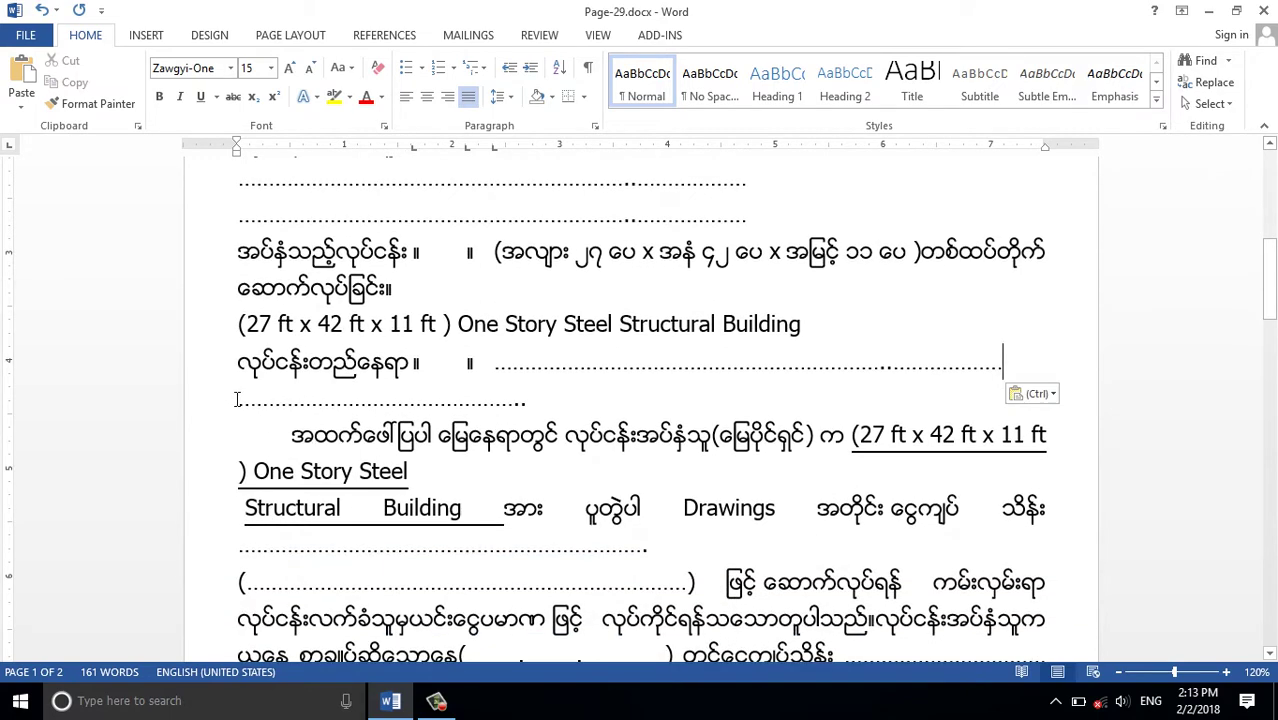
{"action": "left_click_drag", "start_coordinate": [238, 400], "coordinate": [527, 400]}
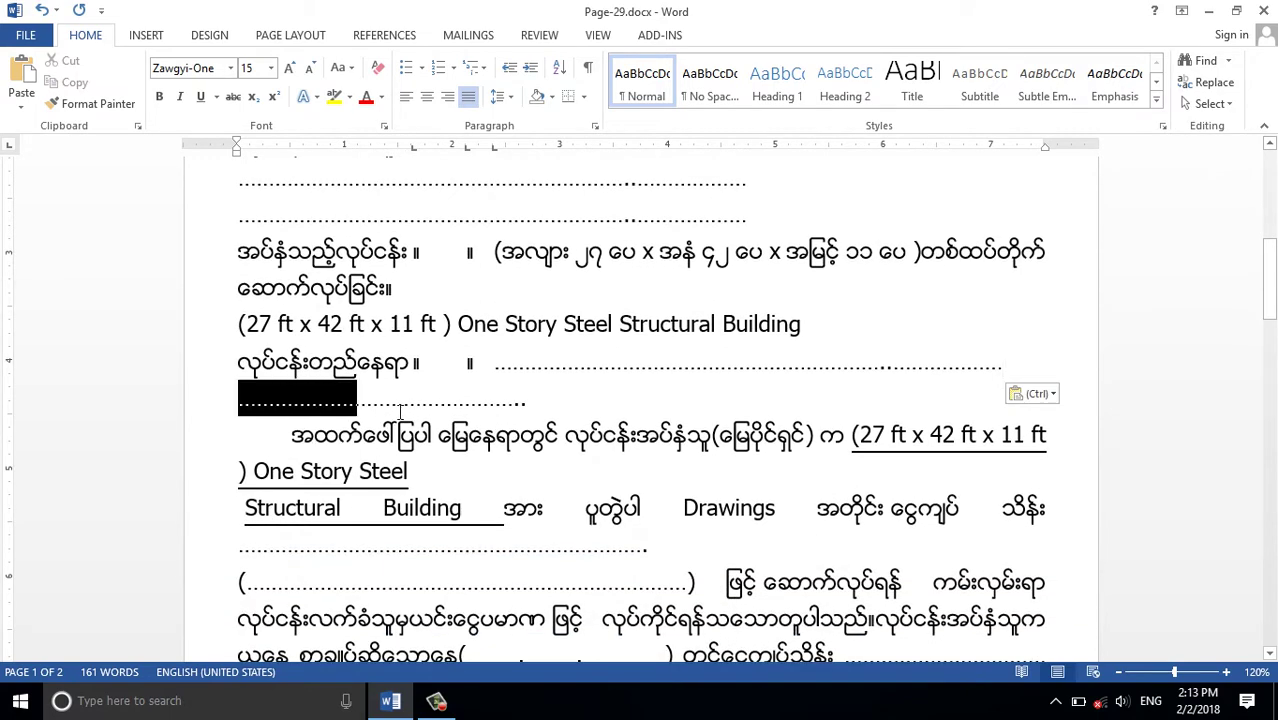
Tab the continuation dotted lines under the first label to align with the first blank.
{"action": "left_click", "coordinate": [565, 572]}
{"action": "scroll", "coordinate": [564, 574], "scroll_direction": "up", "scroll_amount": 4}
{"action": "scroll", "coordinate": [513, 568], "scroll_direction": "up", "scroll_amount": 3}
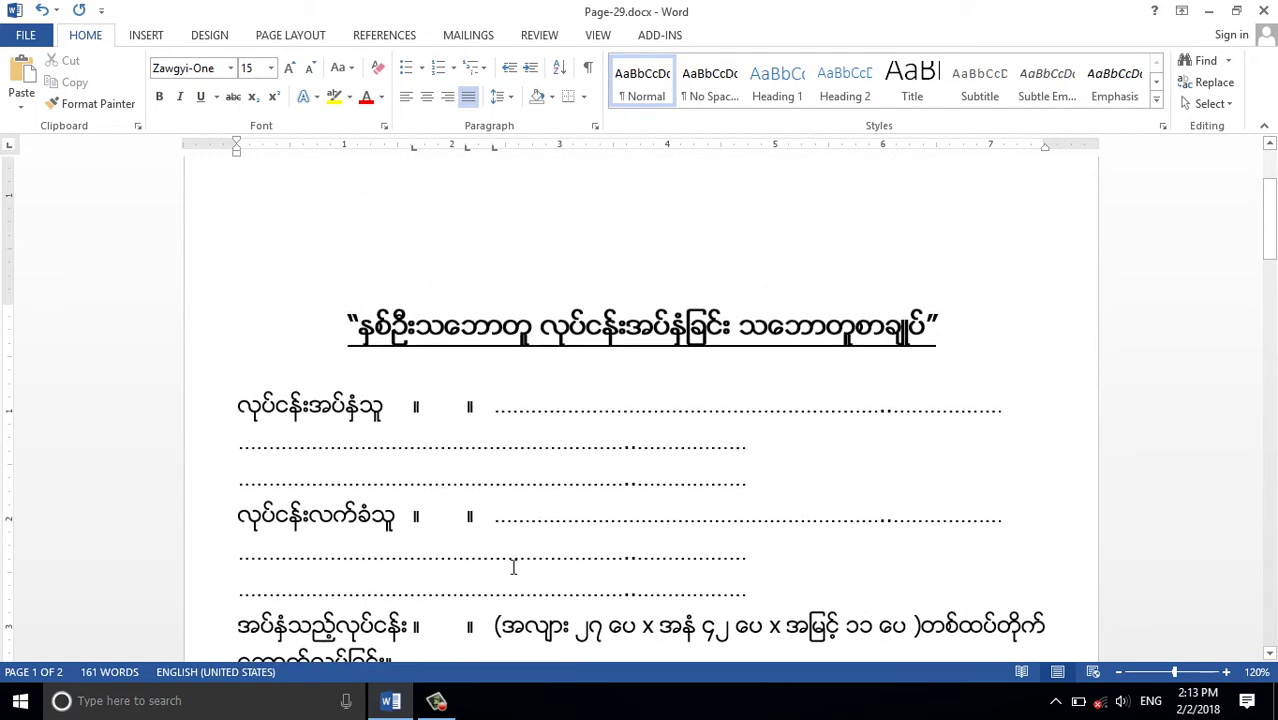
{"action": "key", "text": "Tab"}
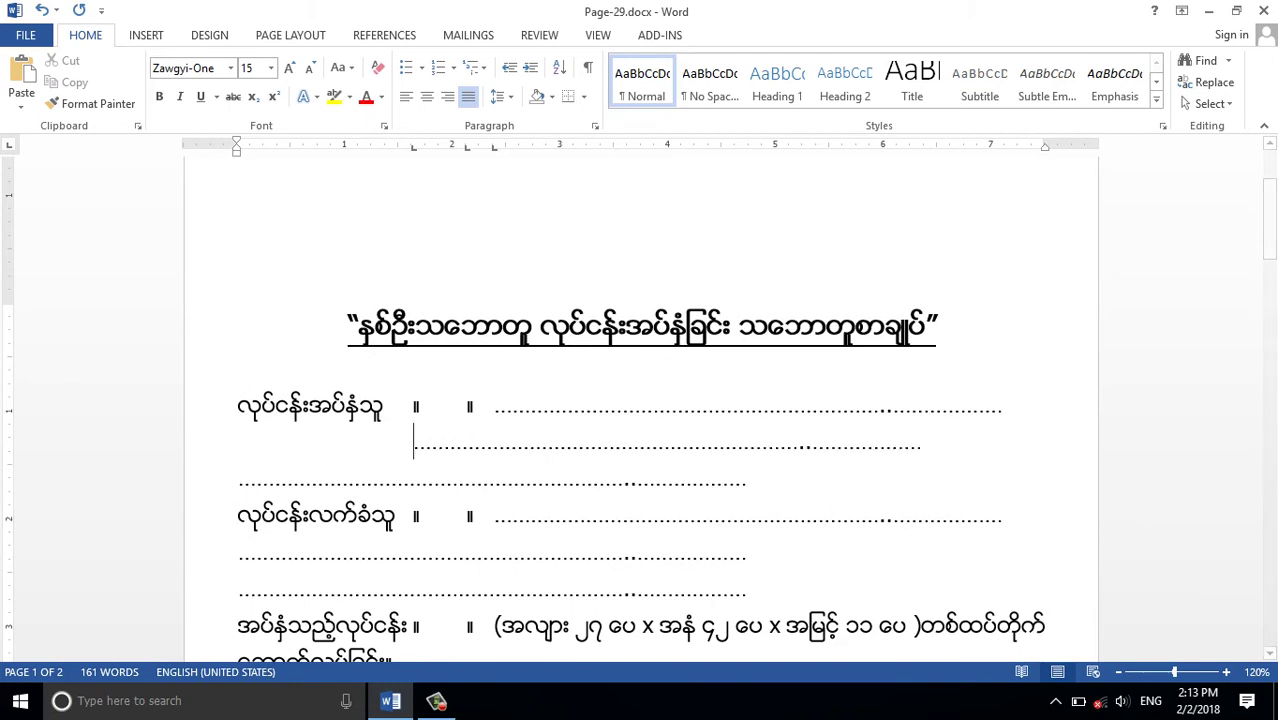
{"action": "key", "text": "Tab"}
{"action": "key", "text": "Tab"}
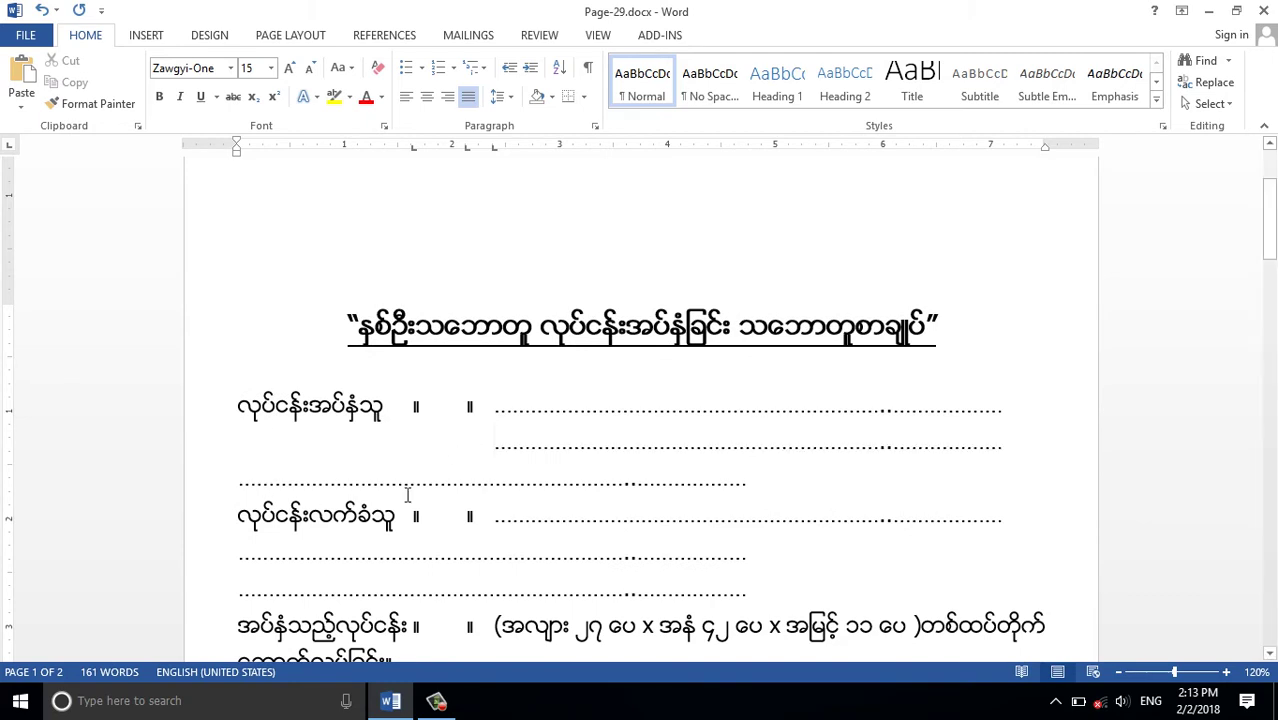
{"action": "left_click", "coordinate": [238, 480]}
Tab-indent the dotted lines under the second label and the site label to match those above.
{"action": "key", "text": "Tab"}
{"action": "key", "text": "Tab"}
{"action": "key", "text": "Tab"}
{"action": "scroll", "coordinate": [286, 516], "scroll_direction": "down", "scroll_amount": 2}
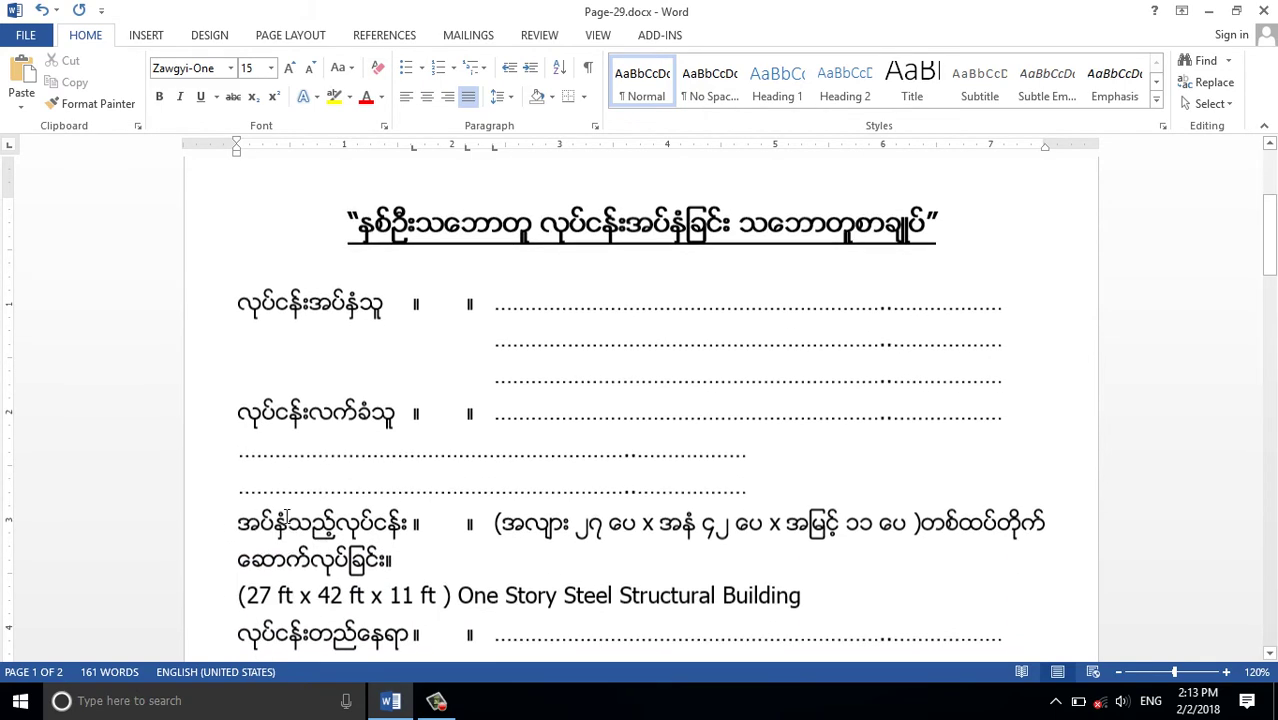
{"action": "key", "text": "Tab"}
{"action": "key", "text": "Tab"}
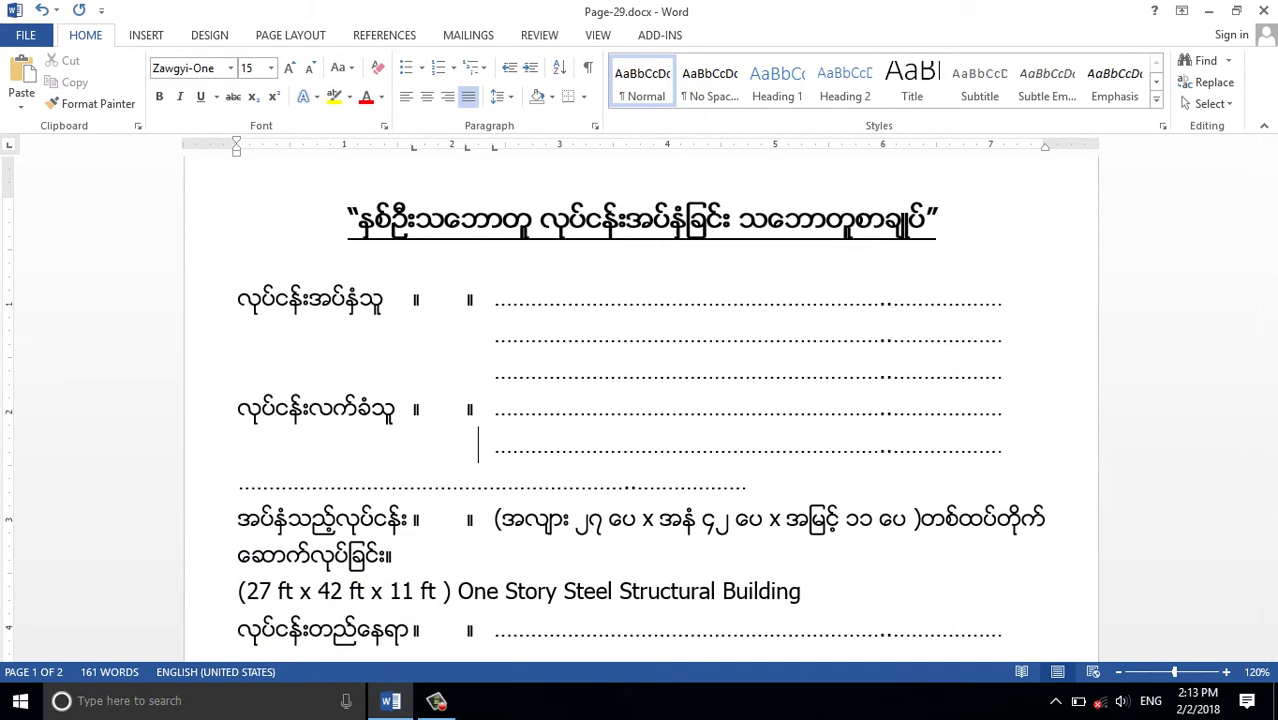
{"action": "key", "text": "Tab"}
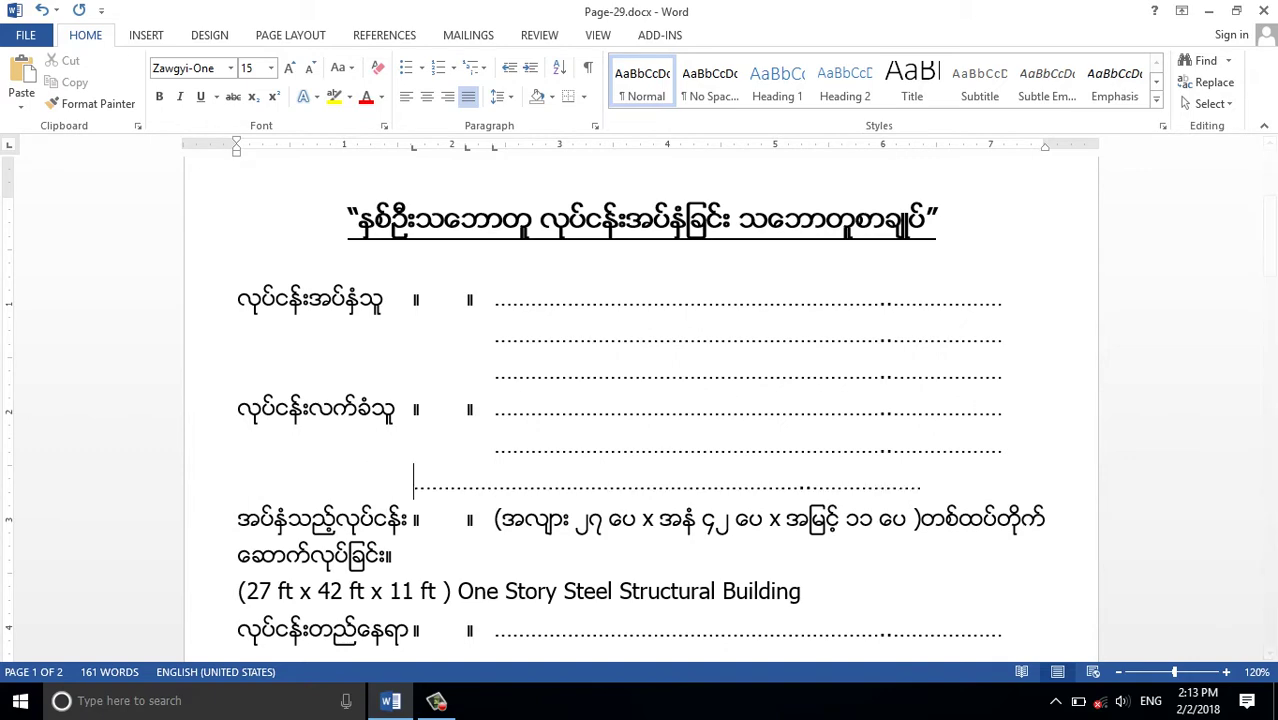
{"action": "key", "text": "Tab"}
{"action": "key", "text": "Tab"}
{"action": "scroll", "coordinate": [659, 646], "scroll_direction": "down", "scroll_amount": 4}
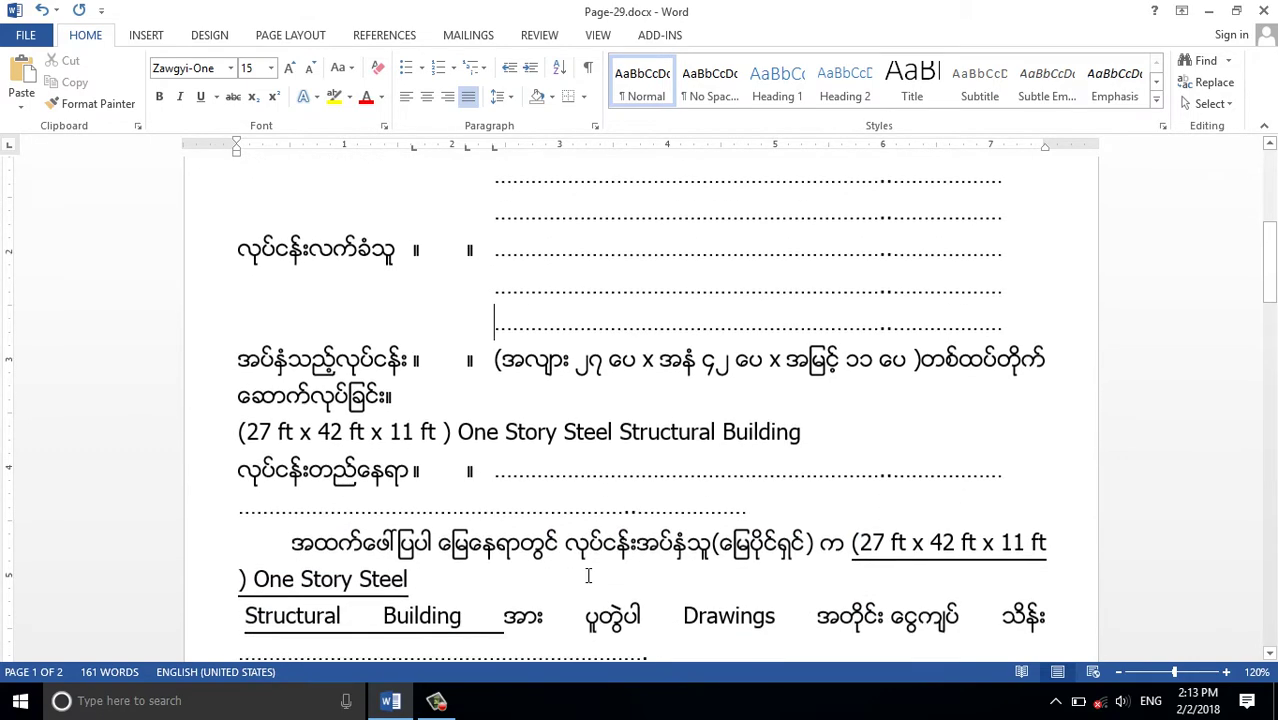
{"action": "scroll", "coordinate": [318, 407], "scroll_direction": "up", "scroll_amount": 1}
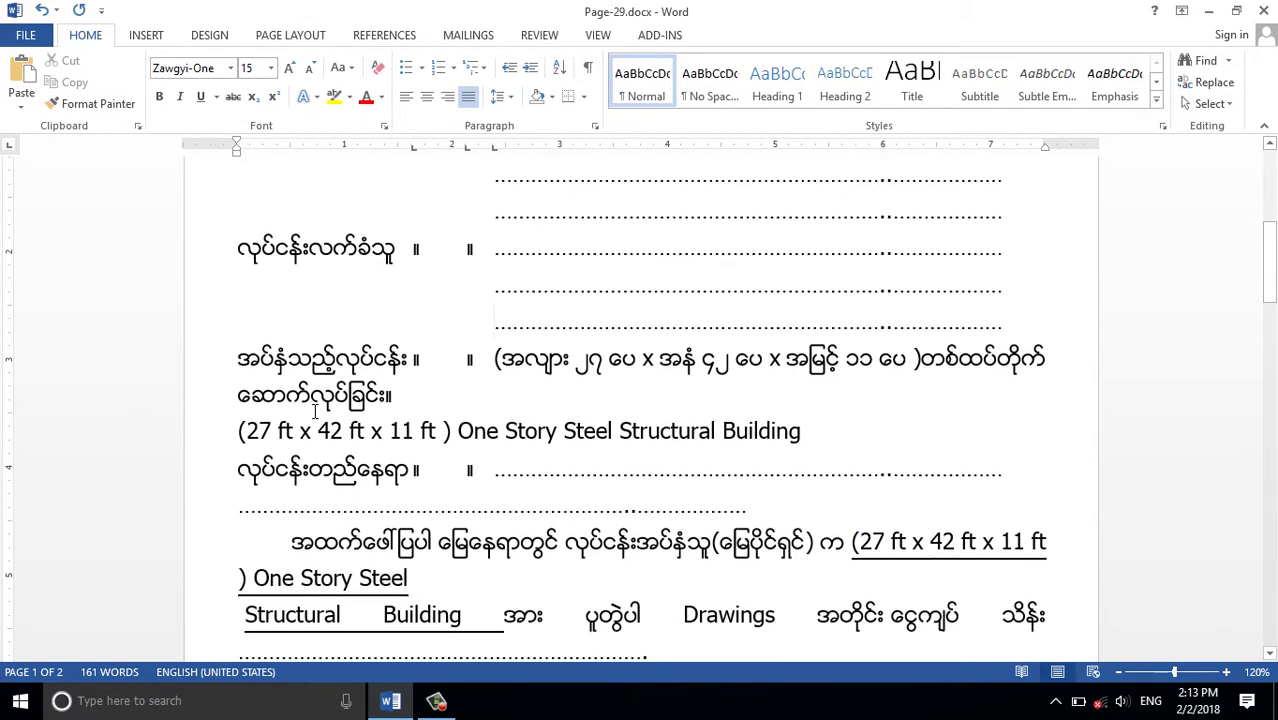
{"action": "scroll", "coordinate": [324, 420], "scroll_direction": "down", "scroll_amount": 1}
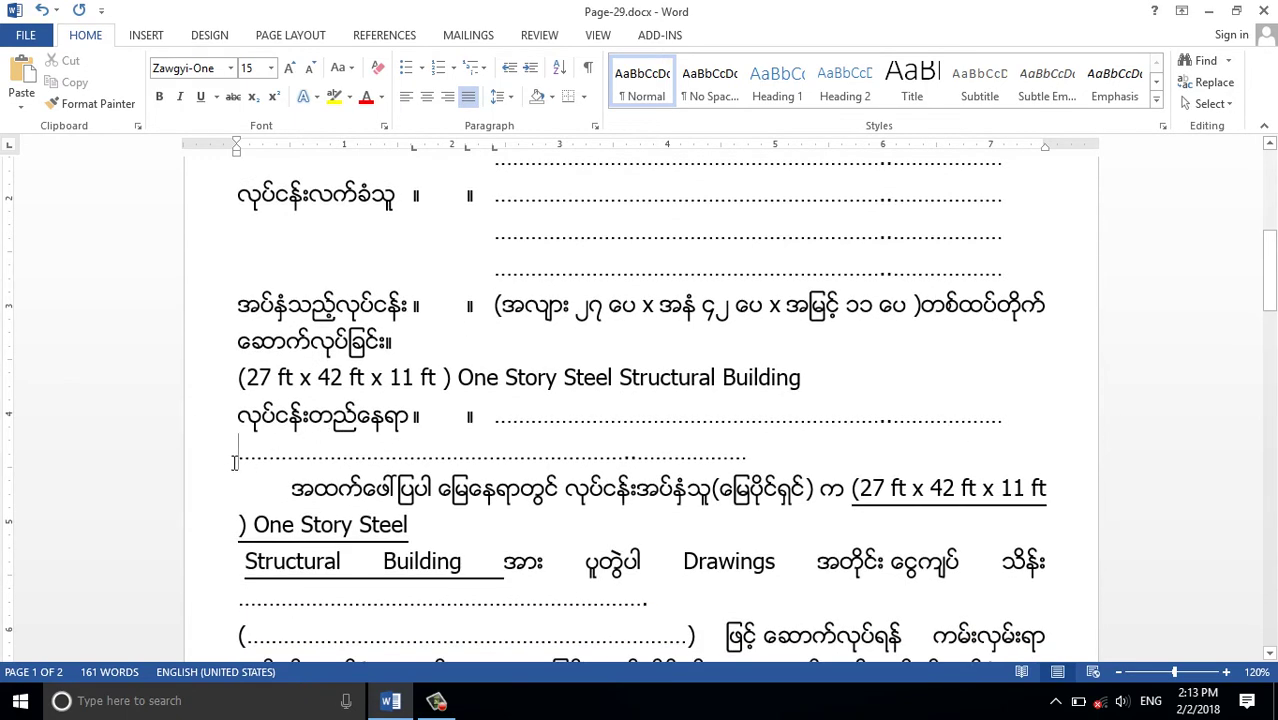
{"action": "key", "text": "Tab"}
{"action": "key", "text": "Tab"}
{"action": "key", "text": "Tab"}
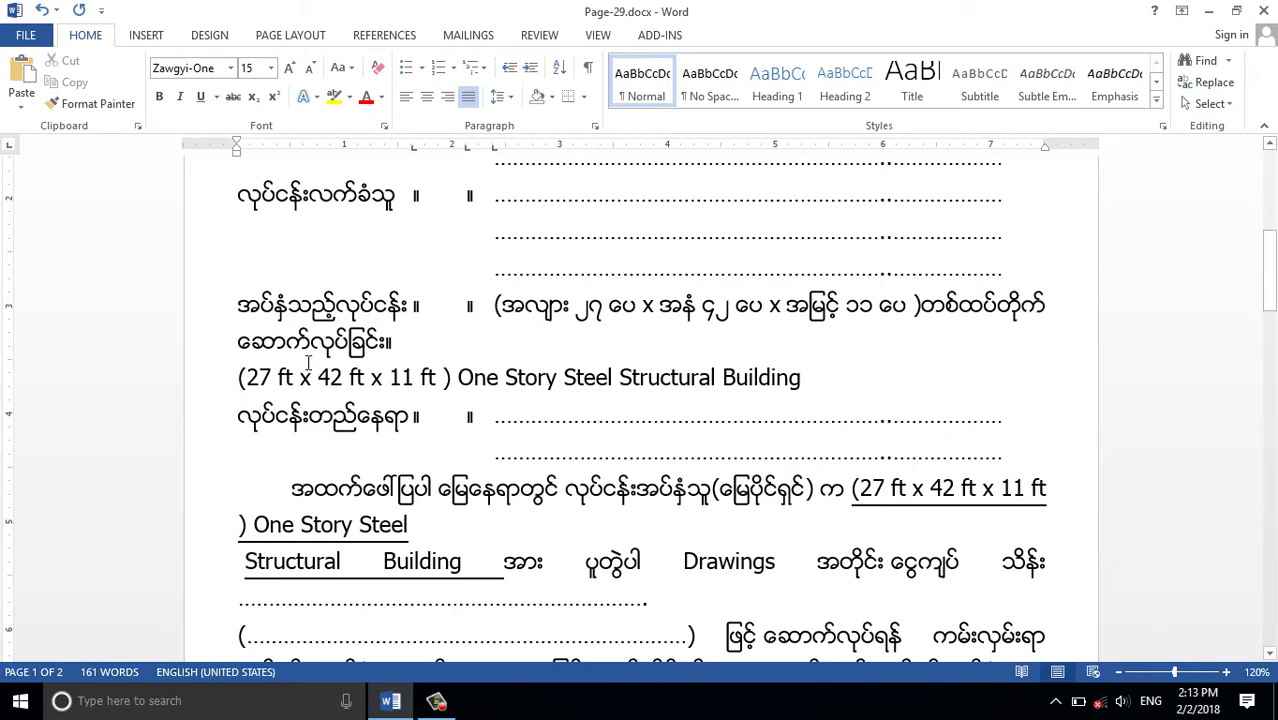
{"action": "scroll", "coordinate": [318, 370], "scroll_direction": "down", "scroll_amount": 1}
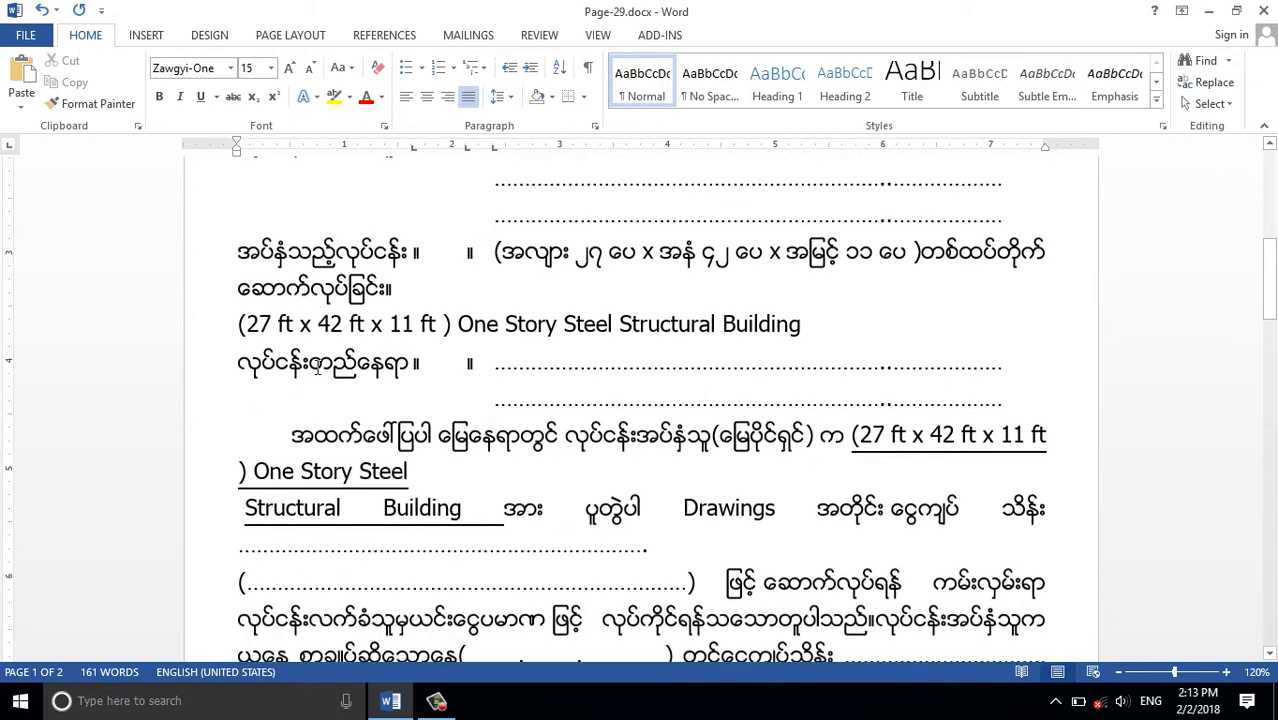
{"action": "scroll", "coordinate": [260, 470], "scroll_direction": "down", "scroll_amount": 1}
Select the contract text below the title, from the first field line through the signature lines.
{"action": "scroll", "coordinate": [257, 507], "scroll_direction": "down", "scroll_amount": 1}
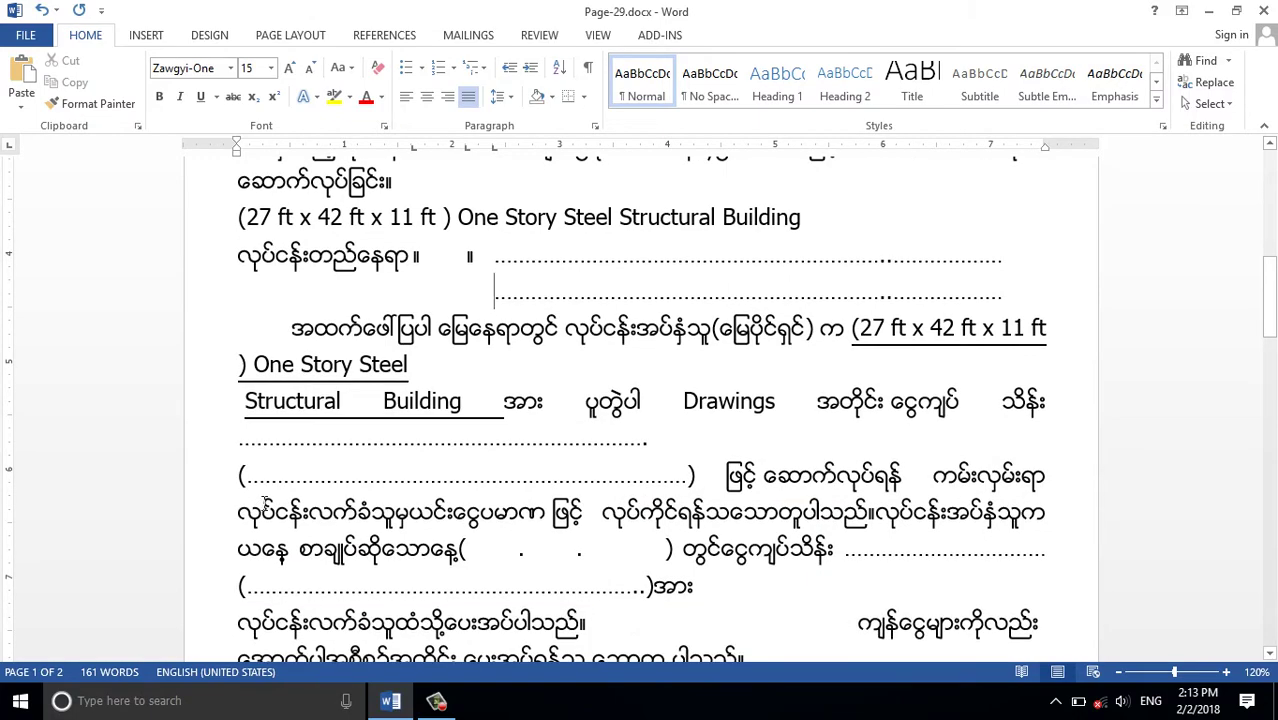
{"action": "scroll", "coordinate": [559, 423], "scroll_direction": "down", "scroll_amount": 2, "text": "ctrl"}
{"action": "scroll", "coordinate": [590, 500], "scroll_direction": "down", "scroll_amount": 2, "text": "ctrl"}
{"action": "scroll", "coordinate": [634, 598], "scroll_direction": "down", "scroll_amount": 1, "text": "ctrl"}
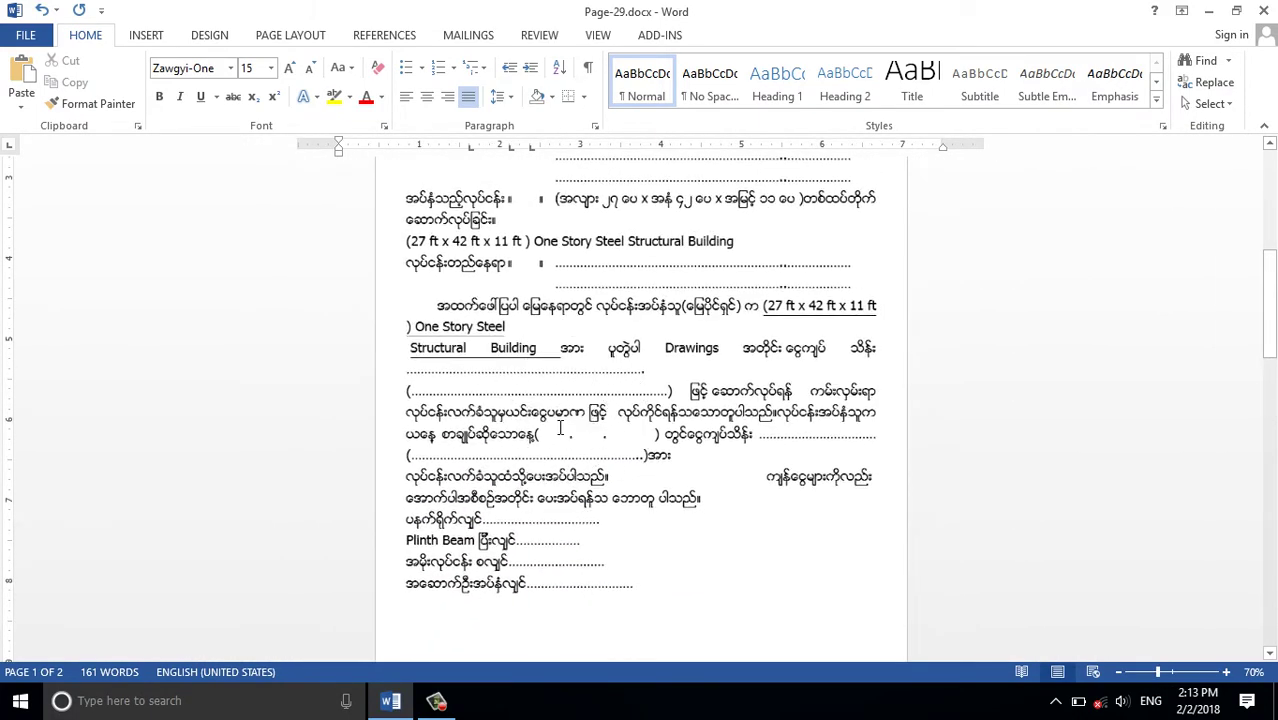
{"action": "scroll", "coordinate": [611, 480], "scroll_direction": "down", "scroll_amount": 2}
{"action": "scroll", "coordinate": [611, 480], "scroll_direction": "down", "scroll_amount": 2}
{"action": "scroll", "coordinate": [611, 480], "scroll_direction": "down", "scroll_amount": 1}
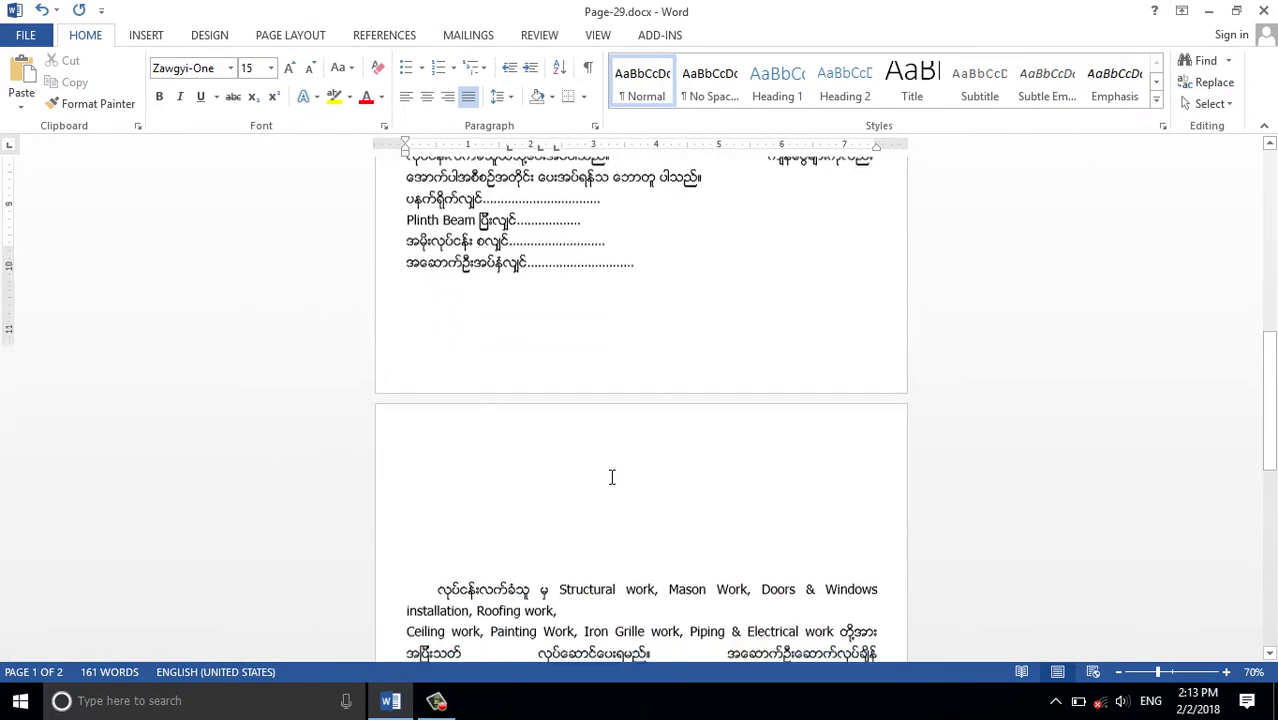
{"action": "scroll", "coordinate": [611, 480], "scroll_direction": "down", "scroll_amount": 2}
{"action": "scroll", "coordinate": [611, 478], "scroll_direction": "down", "scroll_amount": 2}
{"action": "scroll", "coordinate": [611, 478], "scroll_direction": "down", "scroll_amount": 1}
{"action": "scroll", "coordinate": [611, 478], "scroll_direction": "up", "scroll_amount": 1}
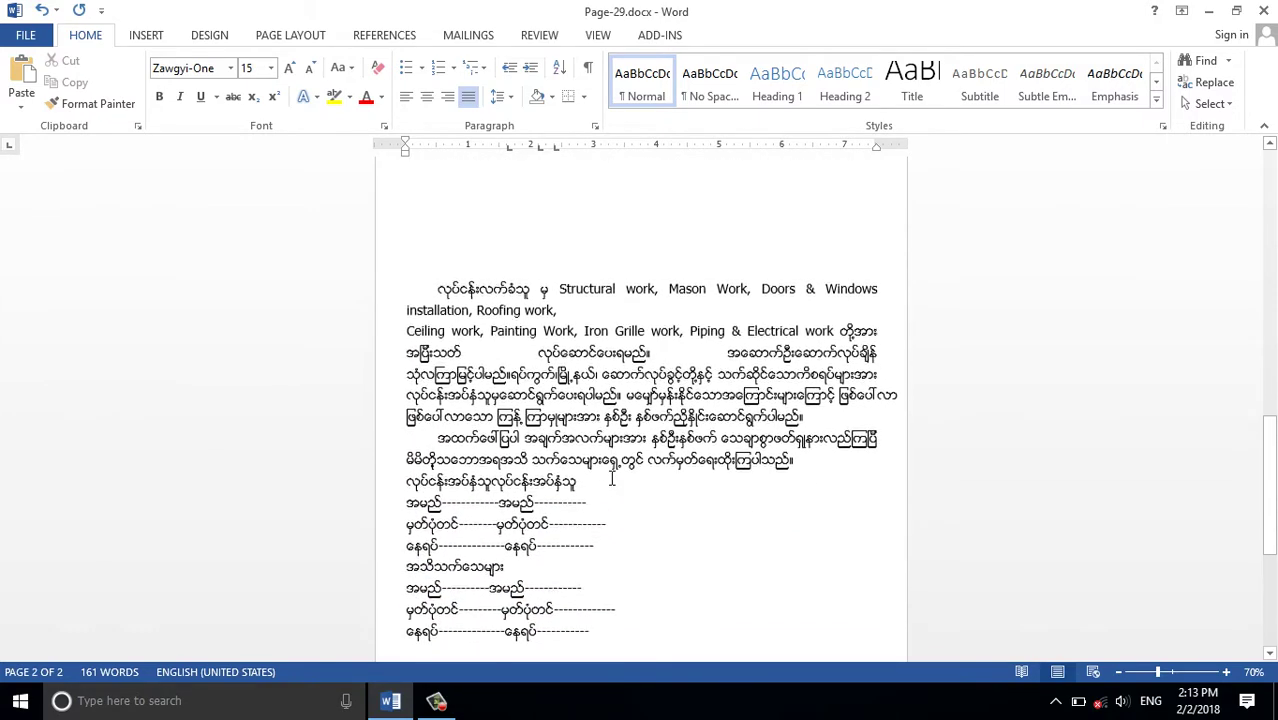
{"action": "scroll", "coordinate": [612, 478], "scroll_direction": "up", "scroll_amount": 3}
{"action": "scroll", "coordinate": [612, 478], "scroll_direction": "up", "scroll_amount": 4}
{"action": "scroll", "coordinate": [612, 478], "scroll_direction": "up", "scroll_amount": 2}
{"action": "scroll", "coordinate": [612, 478], "scroll_direction": "up", "scroll_amount": 3}
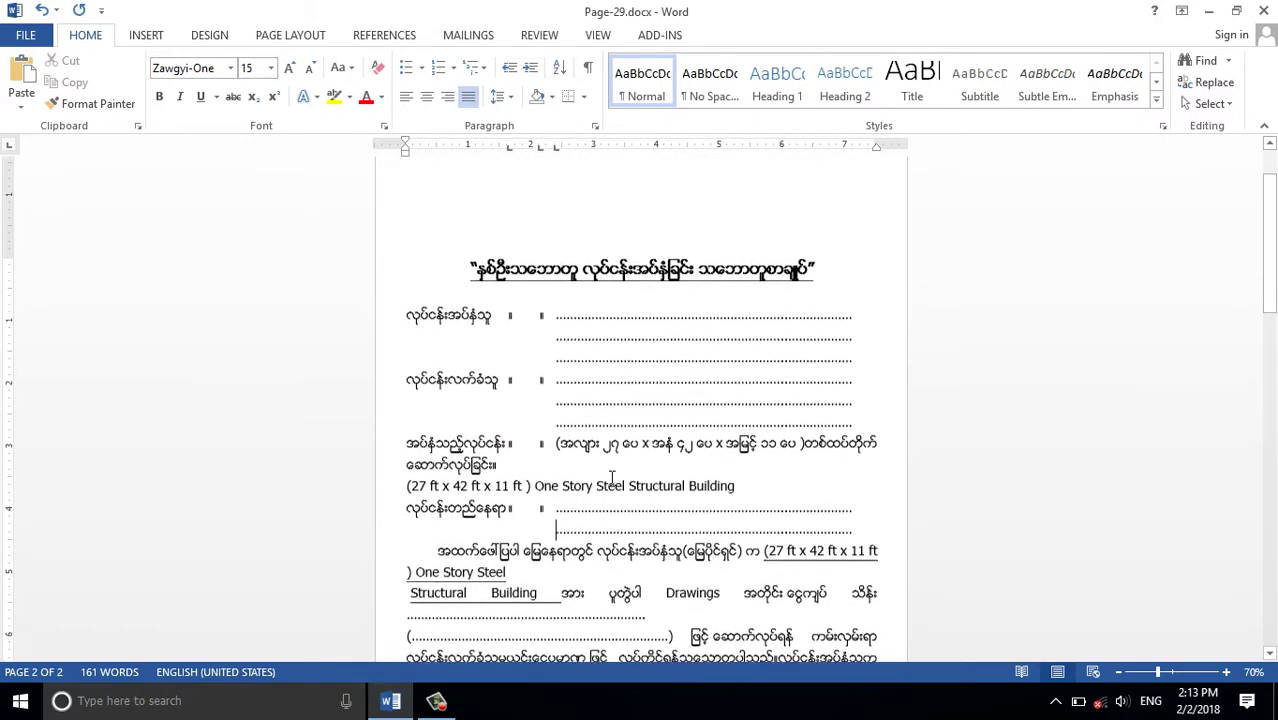
{"action": "scroll", "coordinate": [611, 478], "scroll_direction": "up", "scroll_amount": 1}
{"action": "left_click", "coordinate": [577, 298]}
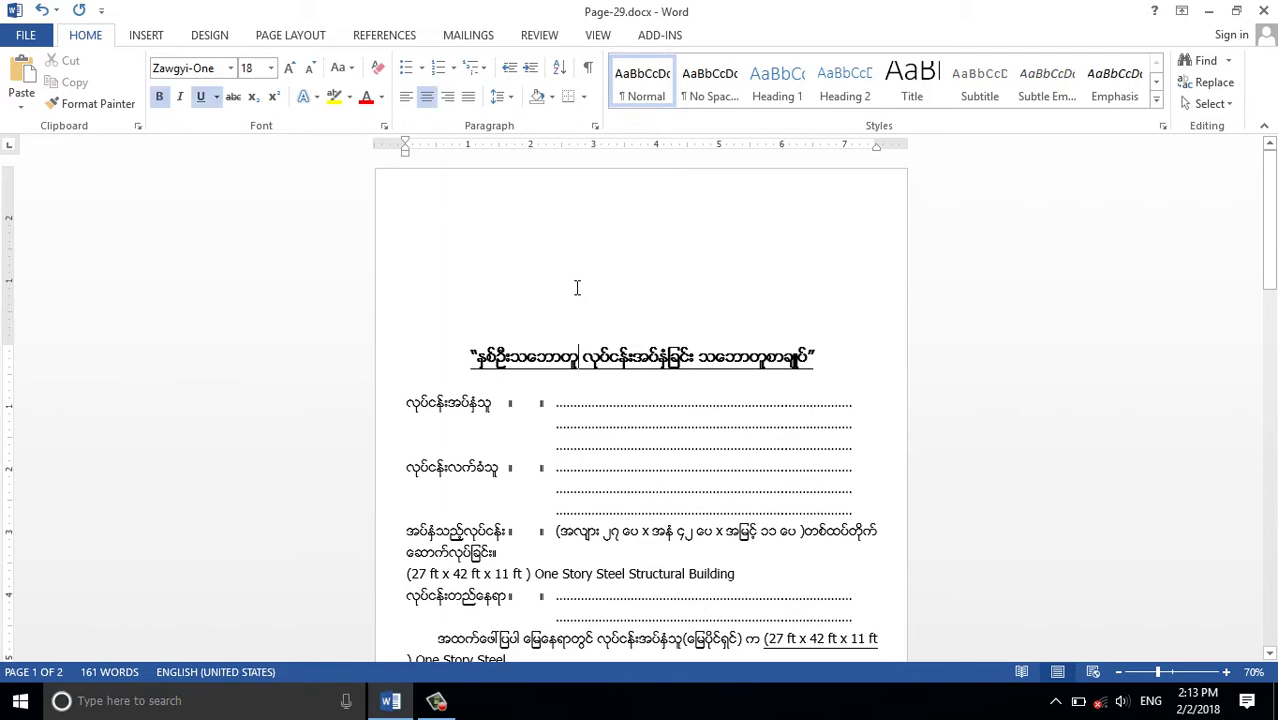
{"action": "scroll", "coordinate": [568, 294], "scroll_direction": "down", "scroll_amount": 1}
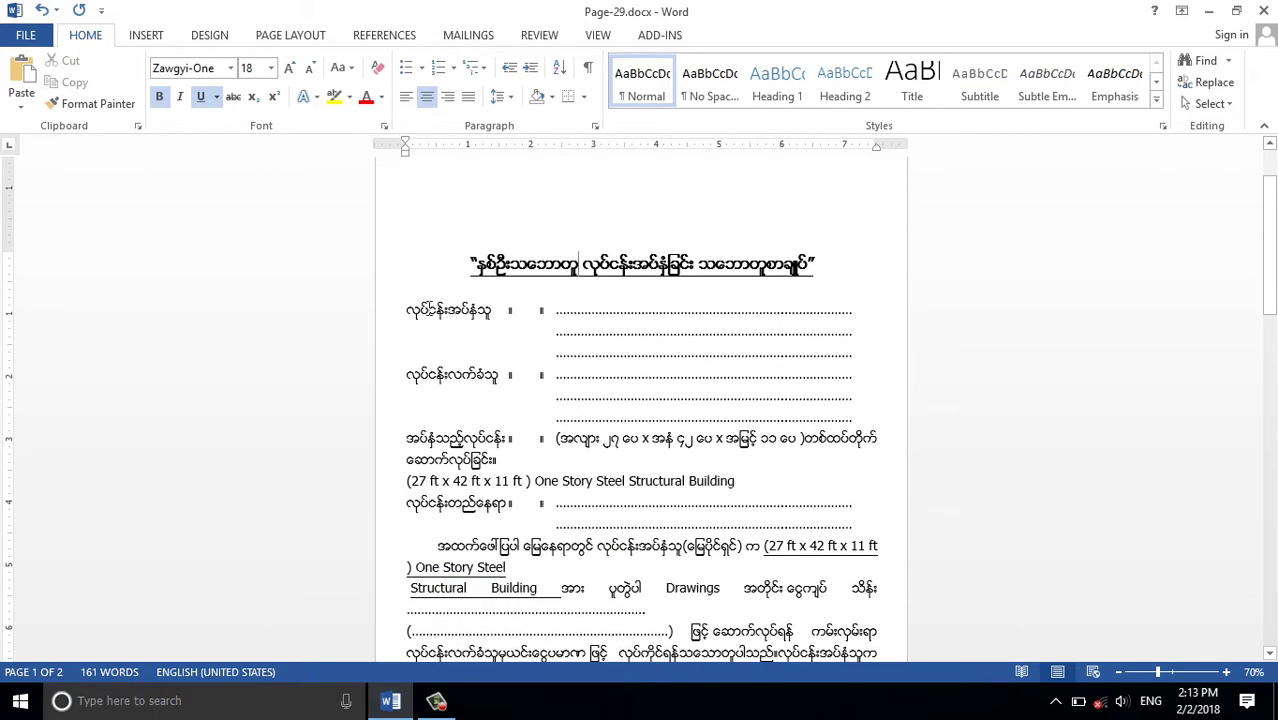
{"action": "left_click_drag", "start_coordinate": [403, 310], "coordinate": [816, 640]}
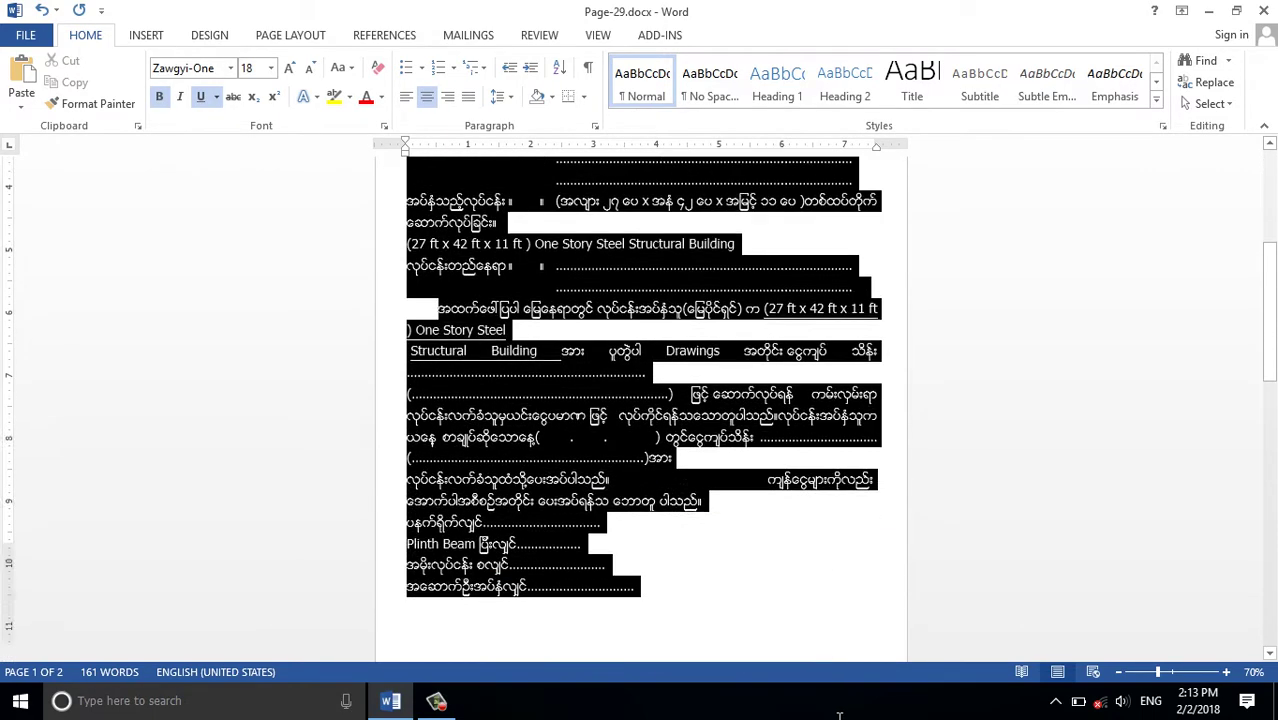
{"action": "left_click_drag", "start_coordinate": [816, 640], "coordinate": [797, 620]}
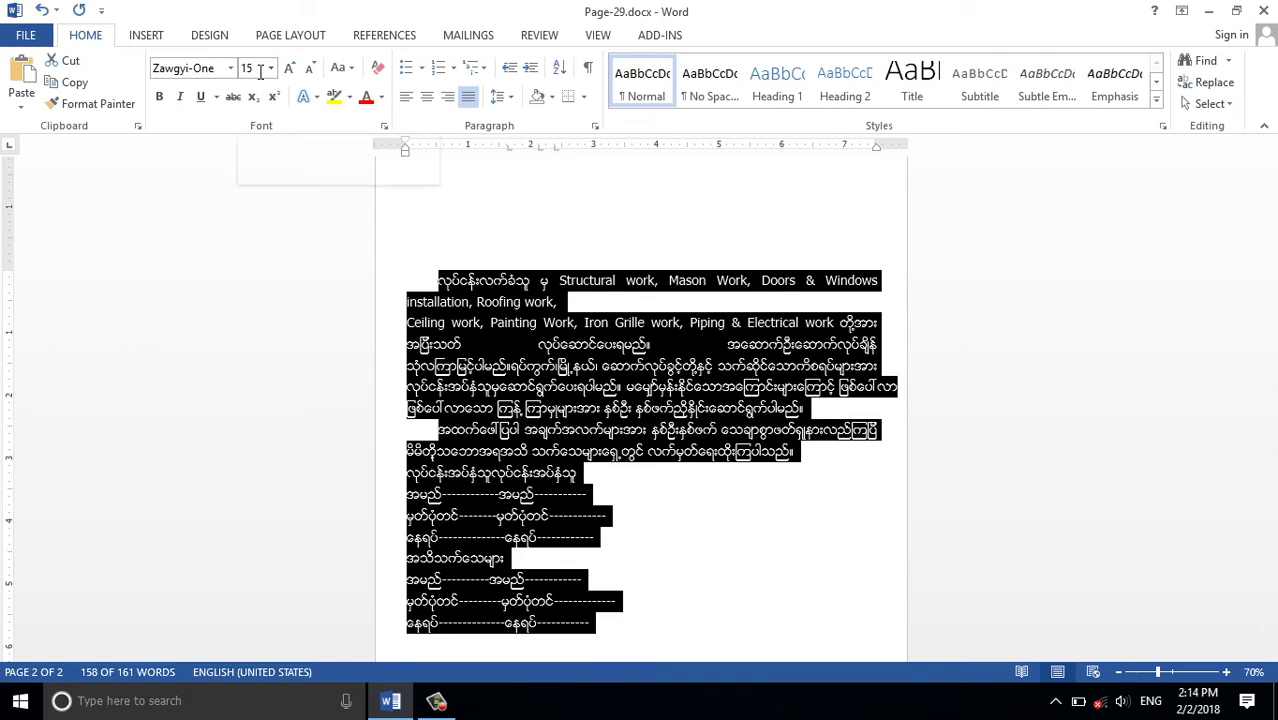
Shrink the selected contract text step by step down to 11 pt.
{"action": "left_click", "coordinate": [310, 69]}
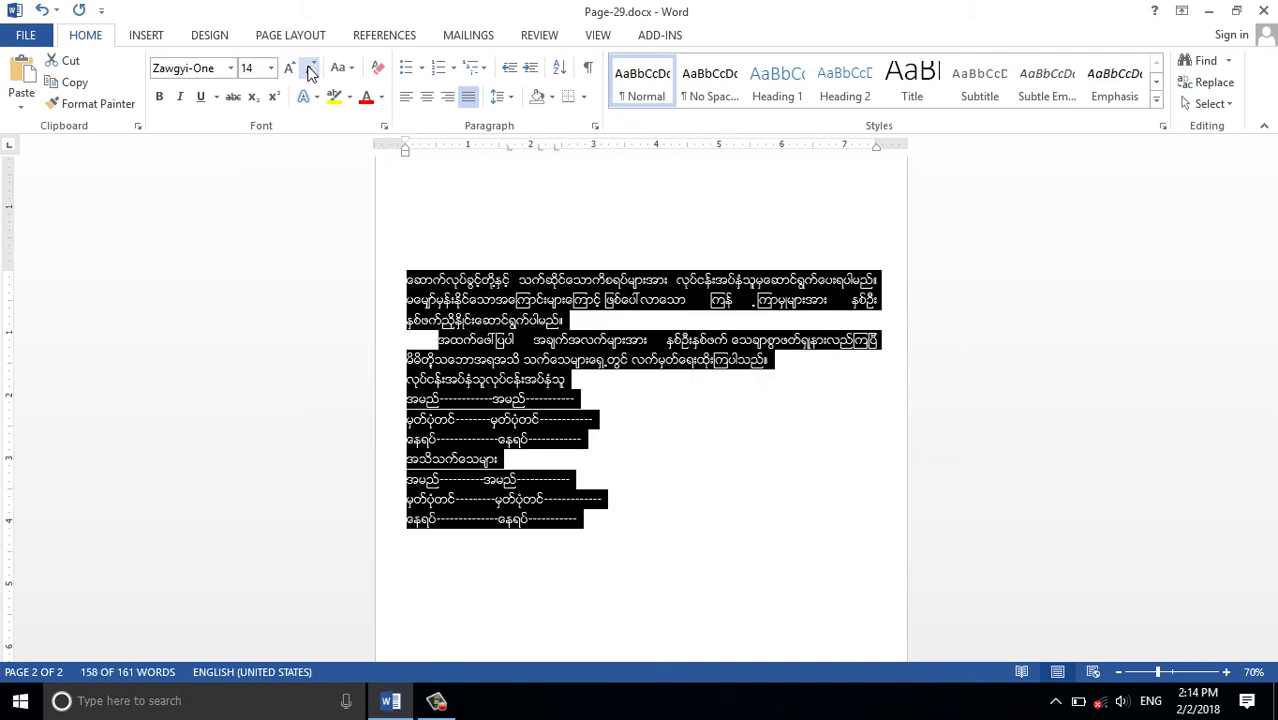
{"action": "left_click", "coordinate": [310, 69]}
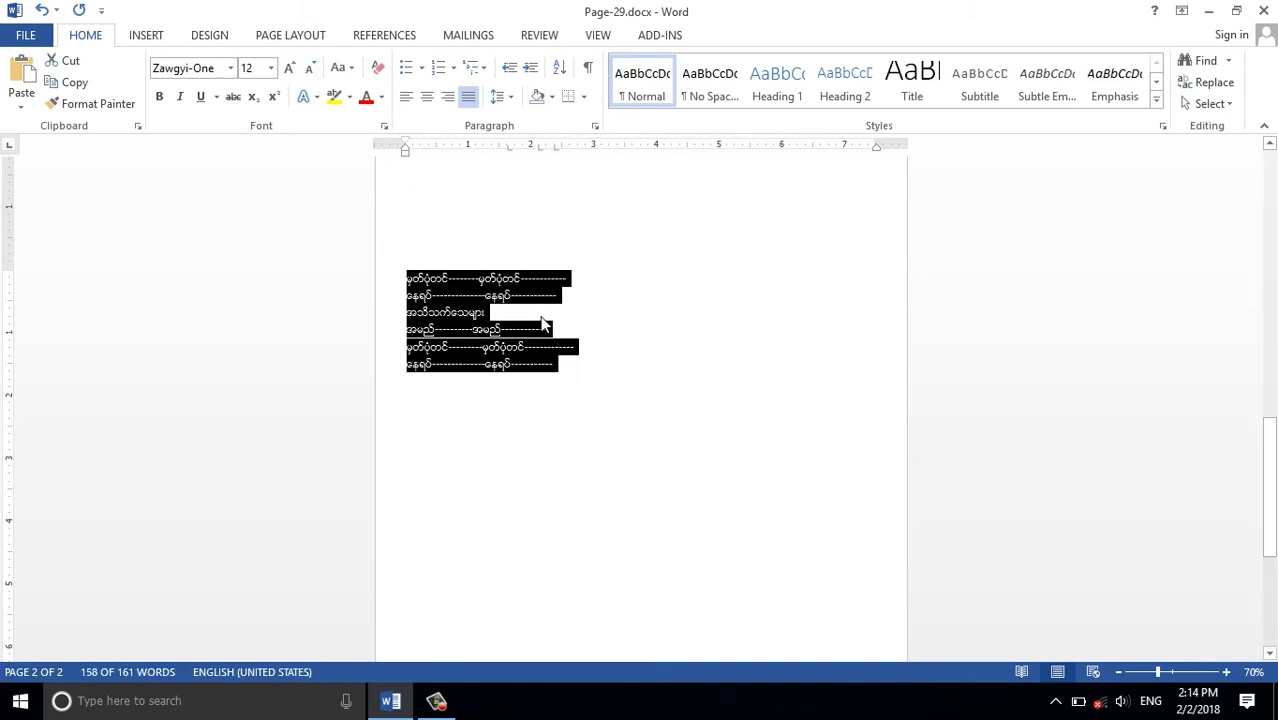
{"action": "scroll", "coordinate": [545, 325], "scroll_direction": "up", "scroll_amount": 2}
{"action": "scroll", "coordinate": [545, 325], "scroll_direction": "up", "scroll_amount": 3}
{"action": "scroll", "coordinate": [542, 322], "scroll_direction": "up", "scroll_amount": 2}
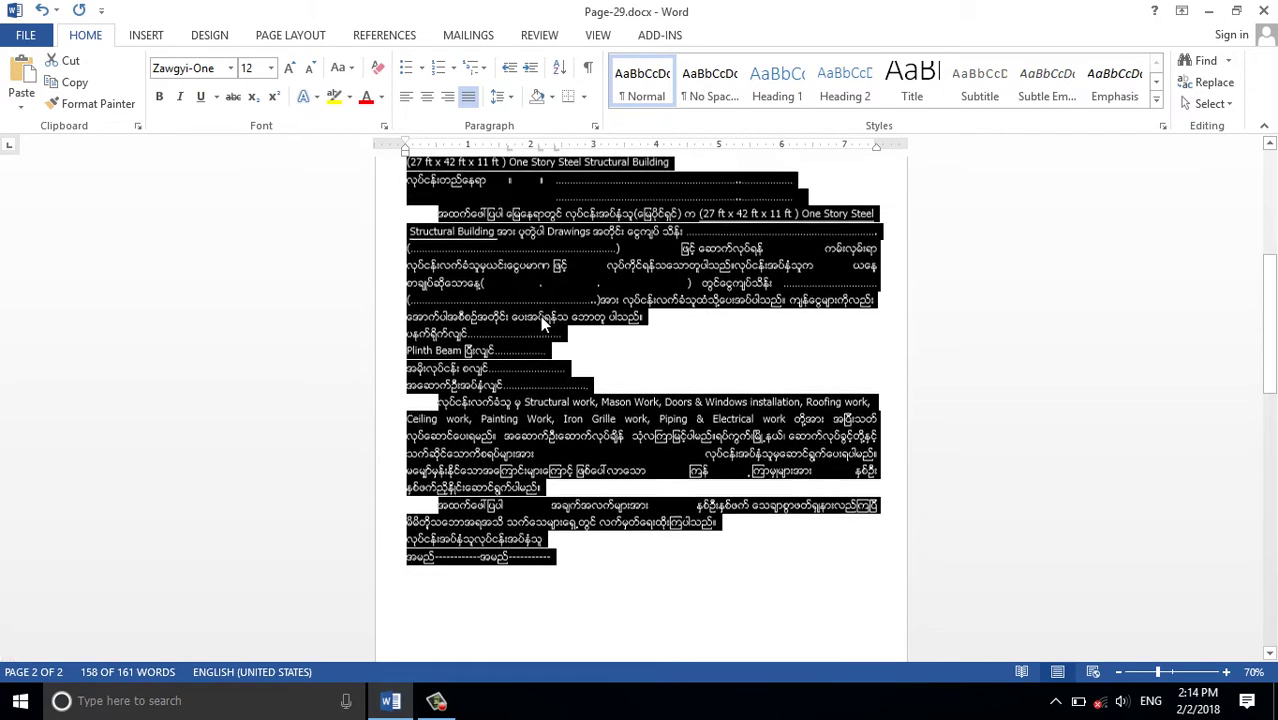
{"action": "left_click", "coordinate": [509, 98]}
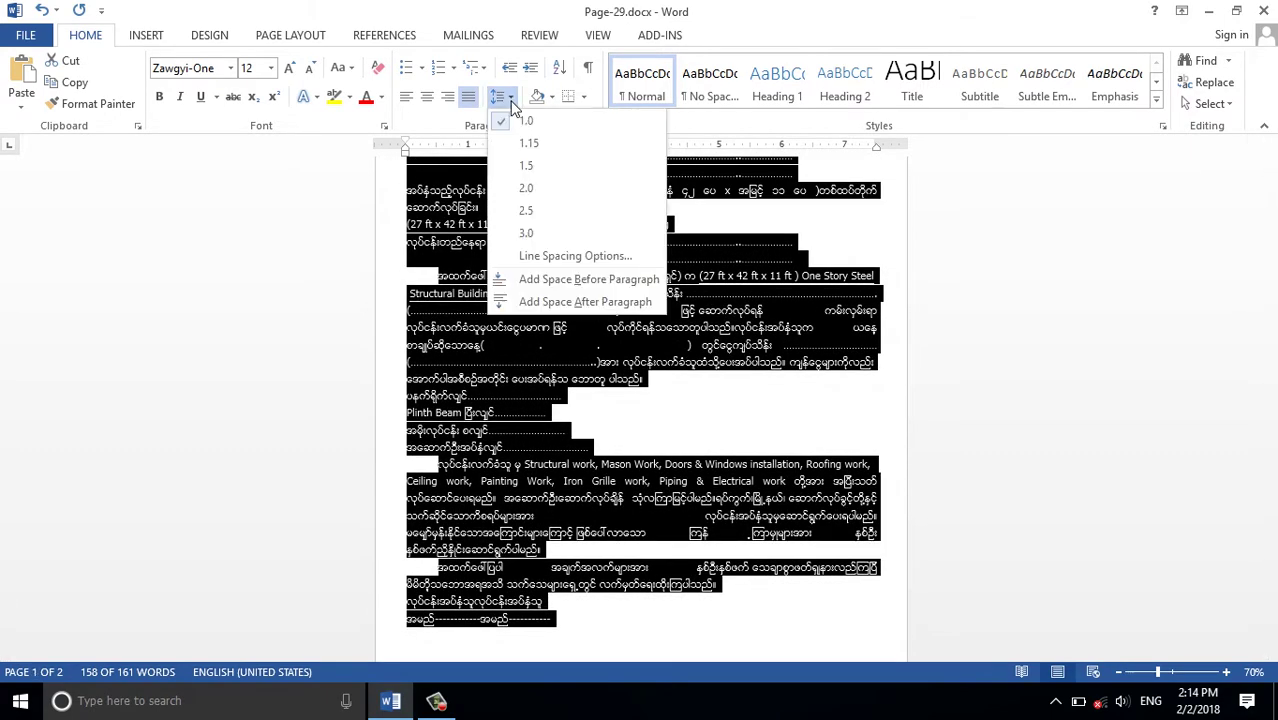
{"action": "left_click", "coordinate": [510, 100]}
{"action": "left_click", "coordinate": [290, 37]}
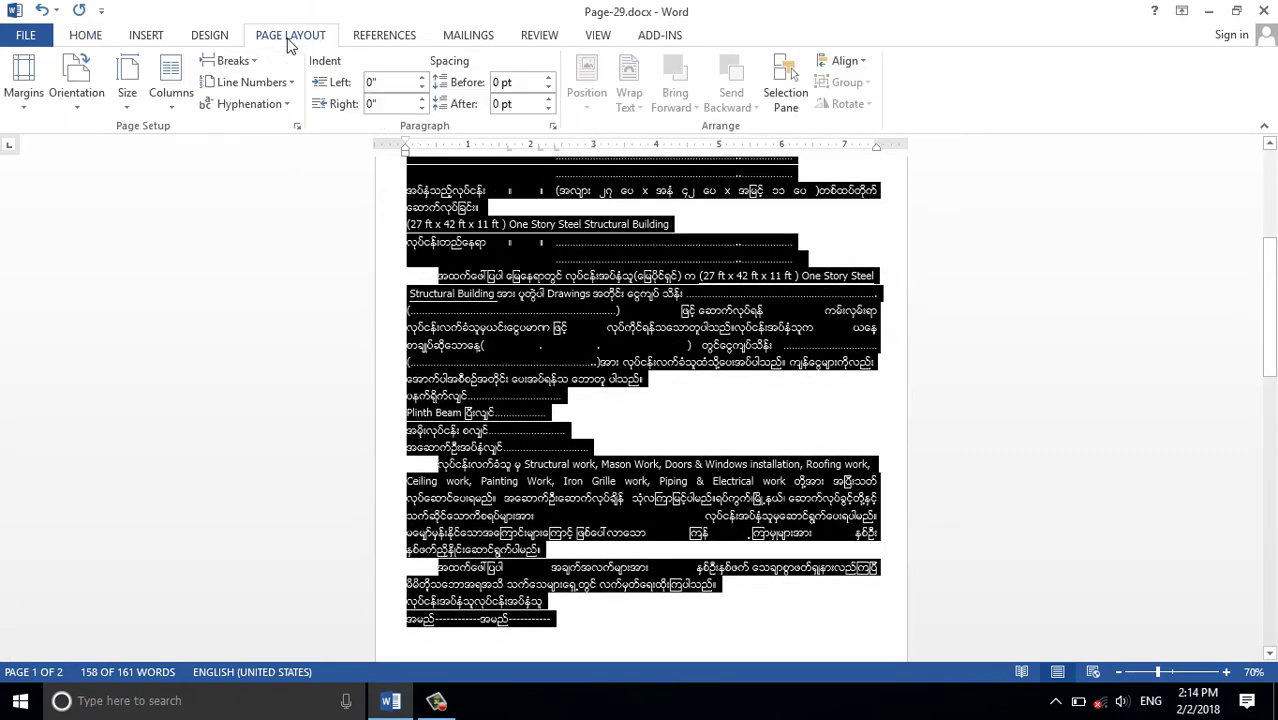
{"action": "left_click", "coordinate": [85, 45]}
{"action": "scroll", "coordinate": [607, 528], "scroll_direction": "up", "scroll_amount": 1}
{"action": "scroll", "coordinate": [607, 528], "scroll_direction": "up", "scroll_amount": 2}
{"action": "scroll", "coordinate": [605, 528], "scroll_direction": "up", "scroll_amount": 2}
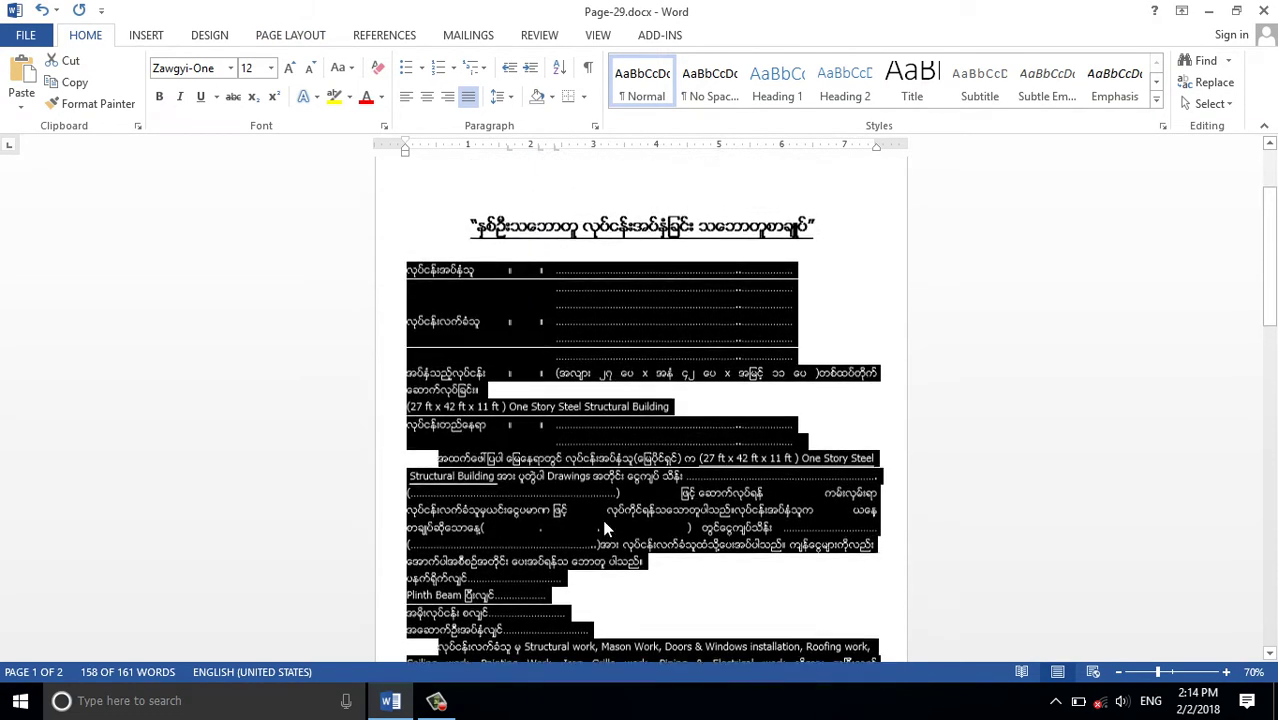
{"action": "scroll", "coordinate": [605, 528], "scroll_direction": "down", "scroll_amount": 2}
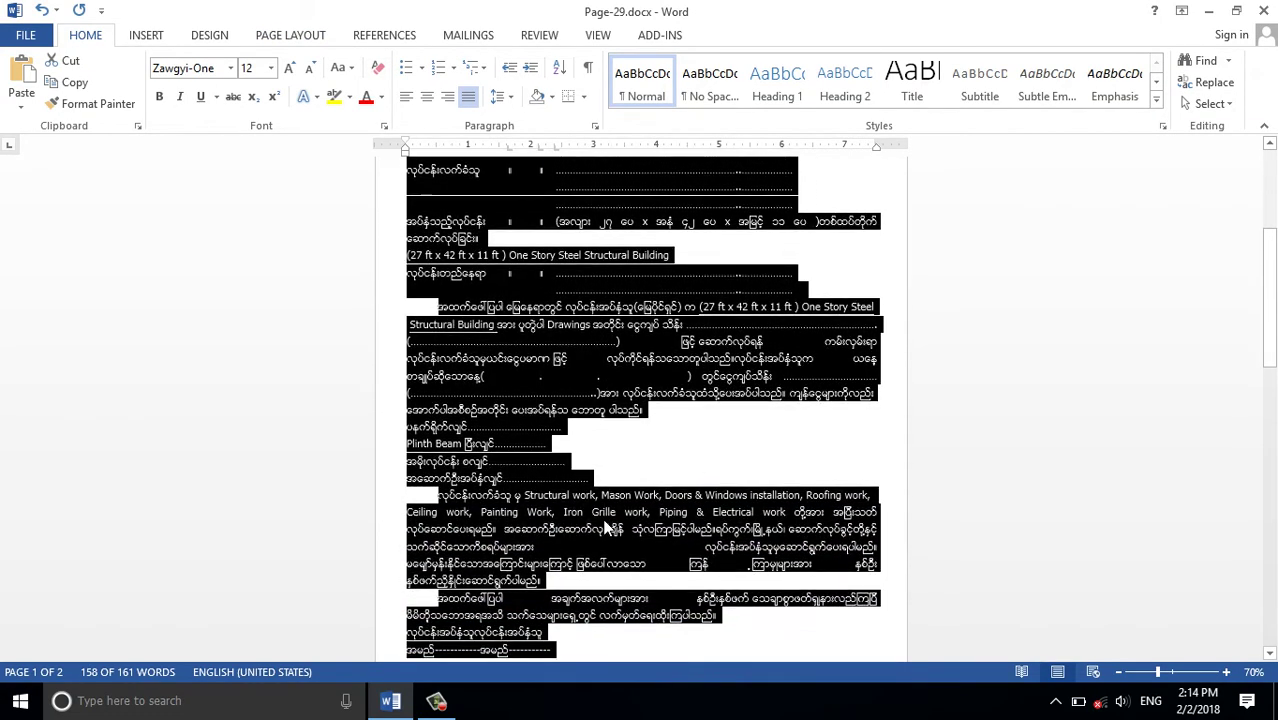
{"action": "scroll", "coordinate": [605, 525], "scroll_direction": "down", "scroll_amount": 3}
{"action": "scroll", "coordinate": [605, 520], "scroll_direction": "down", "scroll_amount": 1}
{"action": "scroll", "coordinate": [605, 520], "scroll_direction": "up", "scroll_amount": 2}
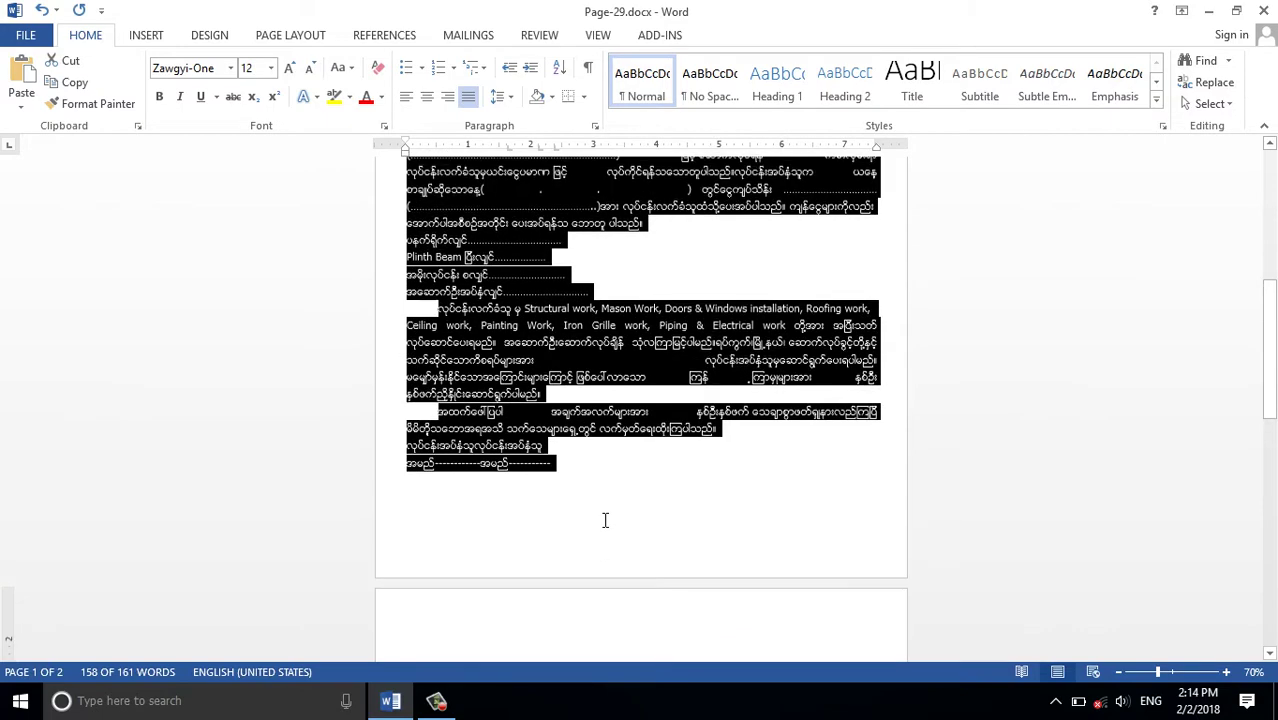
{"action": "left_click", "coordinate": [309, 68]}
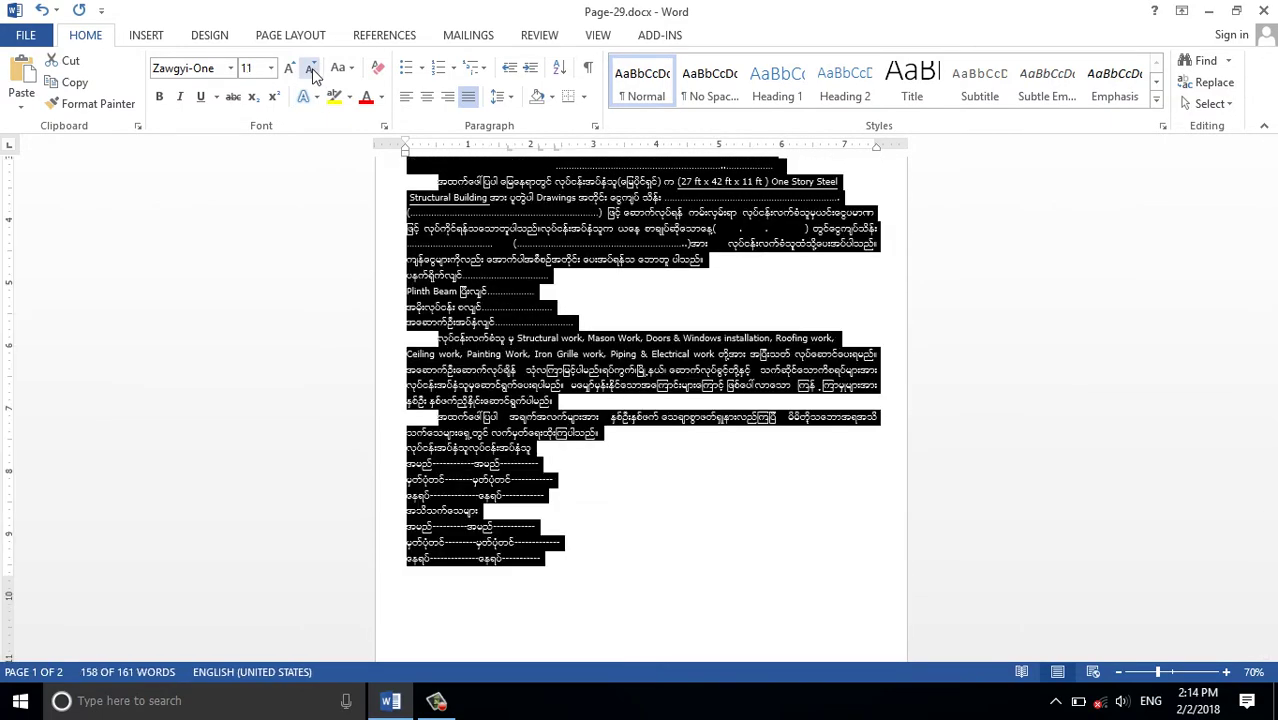
Delete the empty second page at the end of the document.
{"action": "scroll", "coordinate": [465, 308], "scroll_direction": "down", "scroll_amount": 2}
{"action": "scroll", "coordinate": [468, 314], "scroll_direction": "down", "scroll_amount": 1}
{"action": "scroll", "coordinate": [468, 314], "scroll_direction": "down", "scroll_amount": 1}
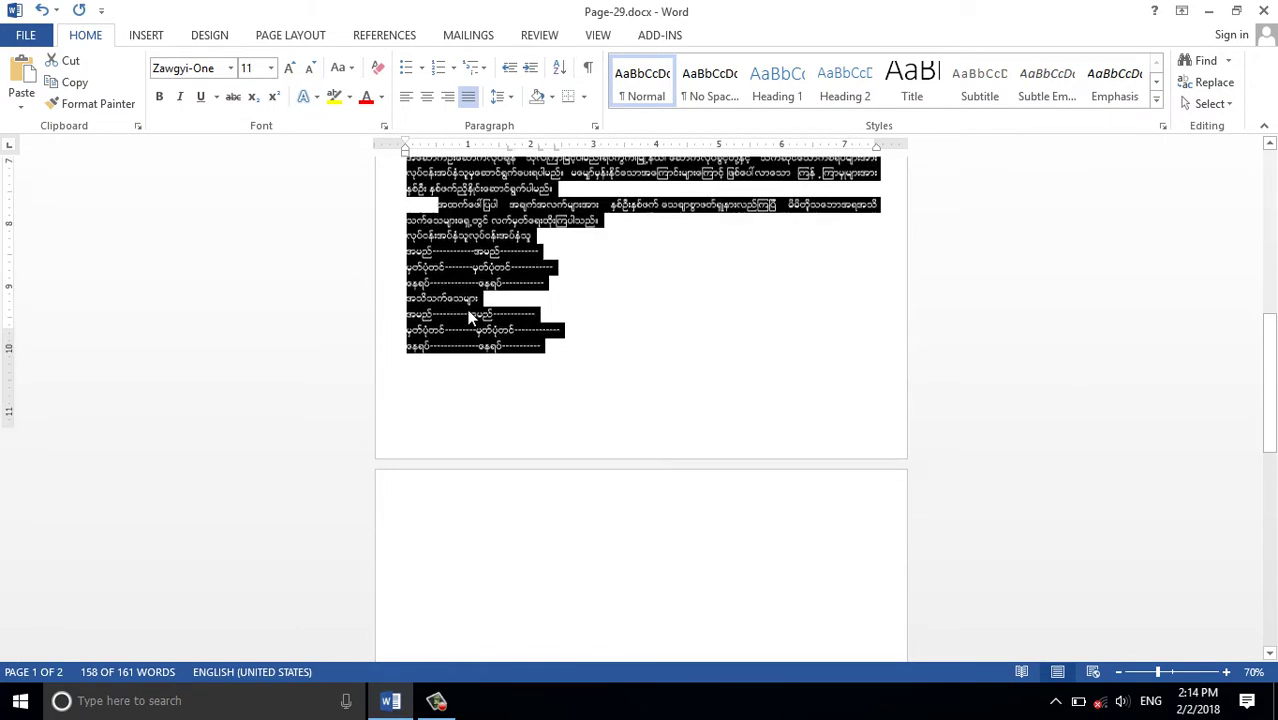
{"action": "scroll", "coordinate": [468, 312], "scroll_direction": "down", "scroll_amount": 2}
{"action": "scroll", "coordinate": [469, 310], "scroll_direction": "down", "scroll_amount": 1}
{"action": "scroll", "coordinate": [468, 309], "scroll_direction": "up", "scroll_amount": 2}
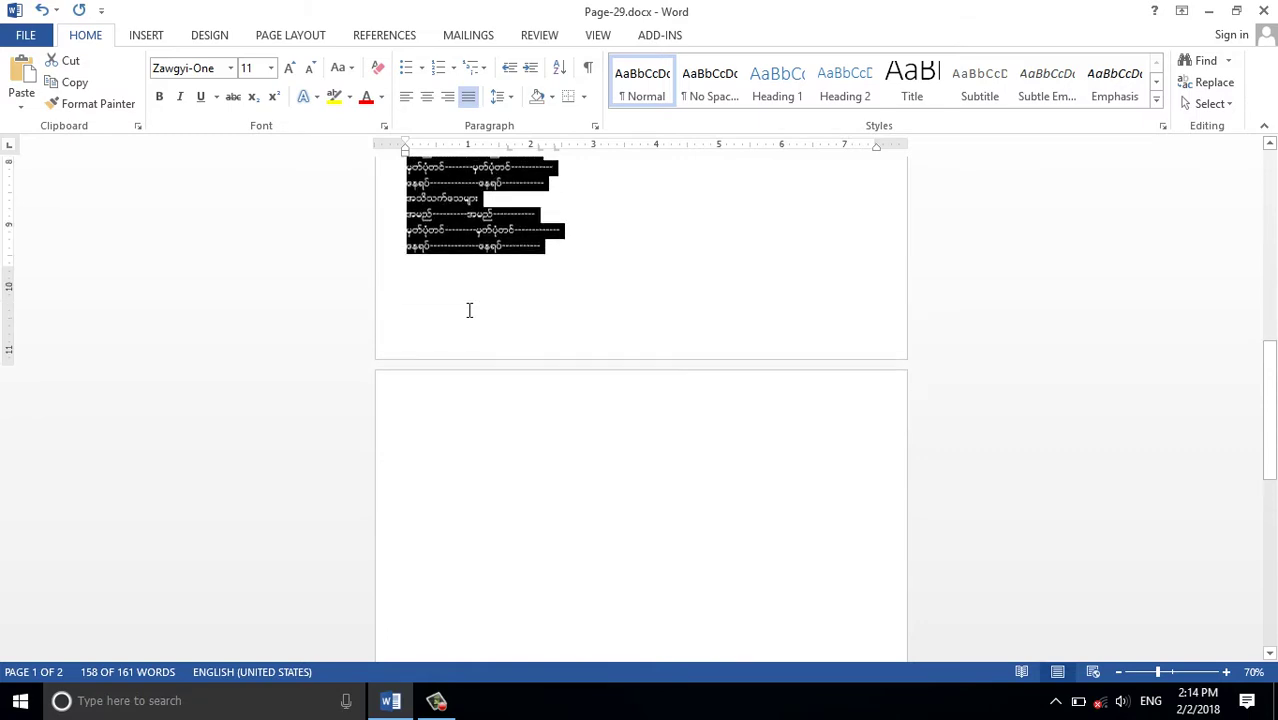
{"action": "left_click", "coordinate": [575, 262]}
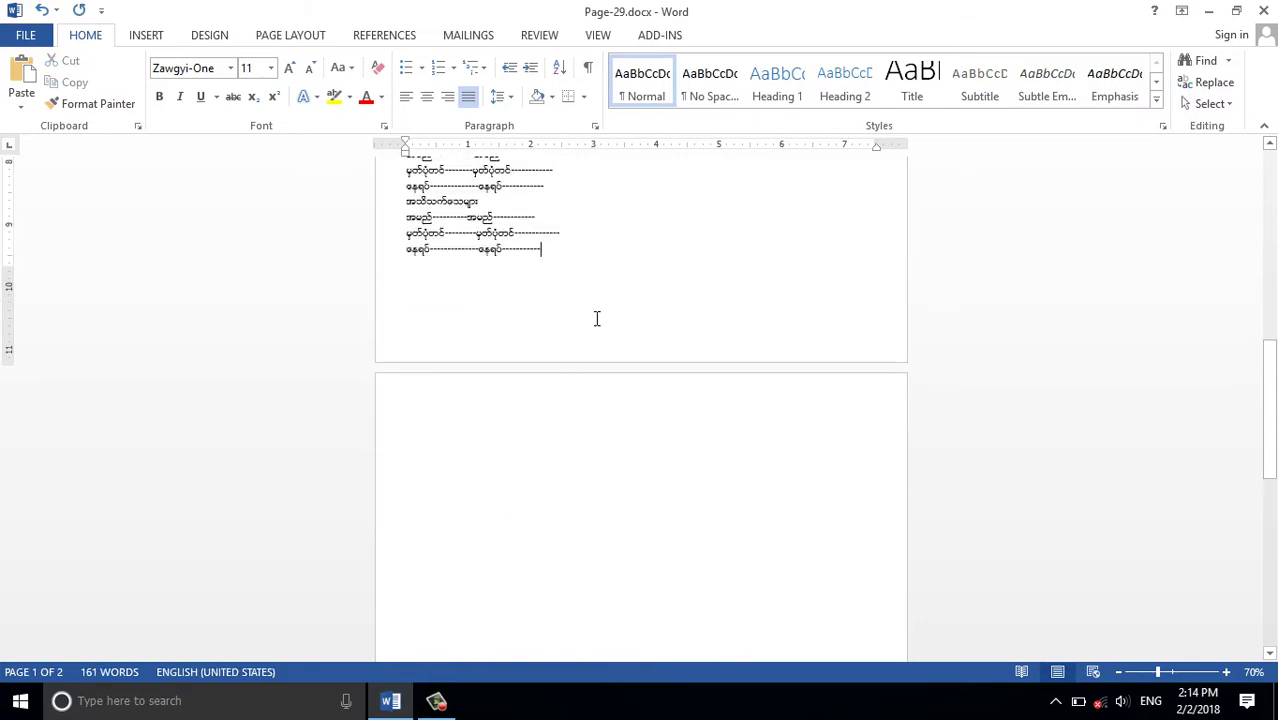
{"action": "key", "text": "Delete"}
Tab the '(27 ft x 42 ft x 11 ft ) One Story Steel Structural Building' line under the Burmese description.
{"action": "scroll", "coordinate": [581, 463], "scroll_direction": "up", "scroll_amount": 1}
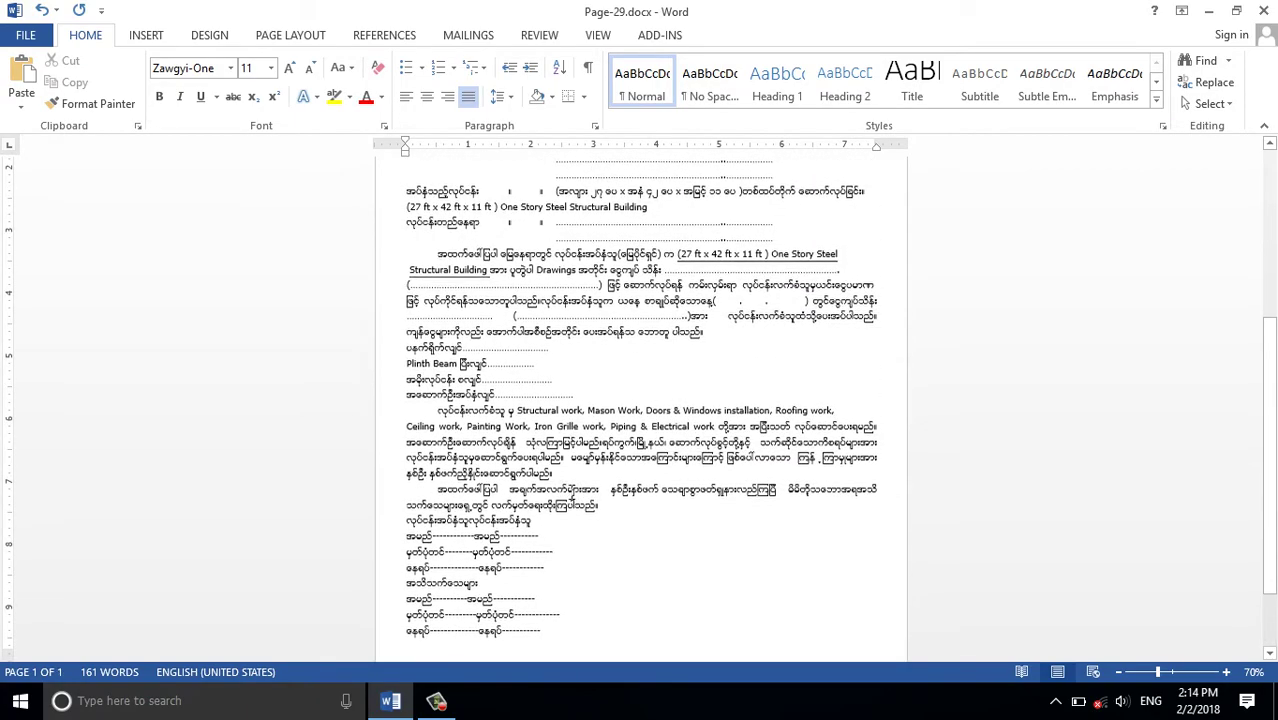
{"action": "scroll", "coordinate": [585, 420], "scroll_direction": "up", "scroll_amount": 2}
{"action": "scroll", "coordinate": [592, 360], "scroll_direction": "up", "scroll_amount": 3}
{"action": "scroll", "coordinate": [599, 304], "scroll_direction": "up", "scroll_amount": 3}
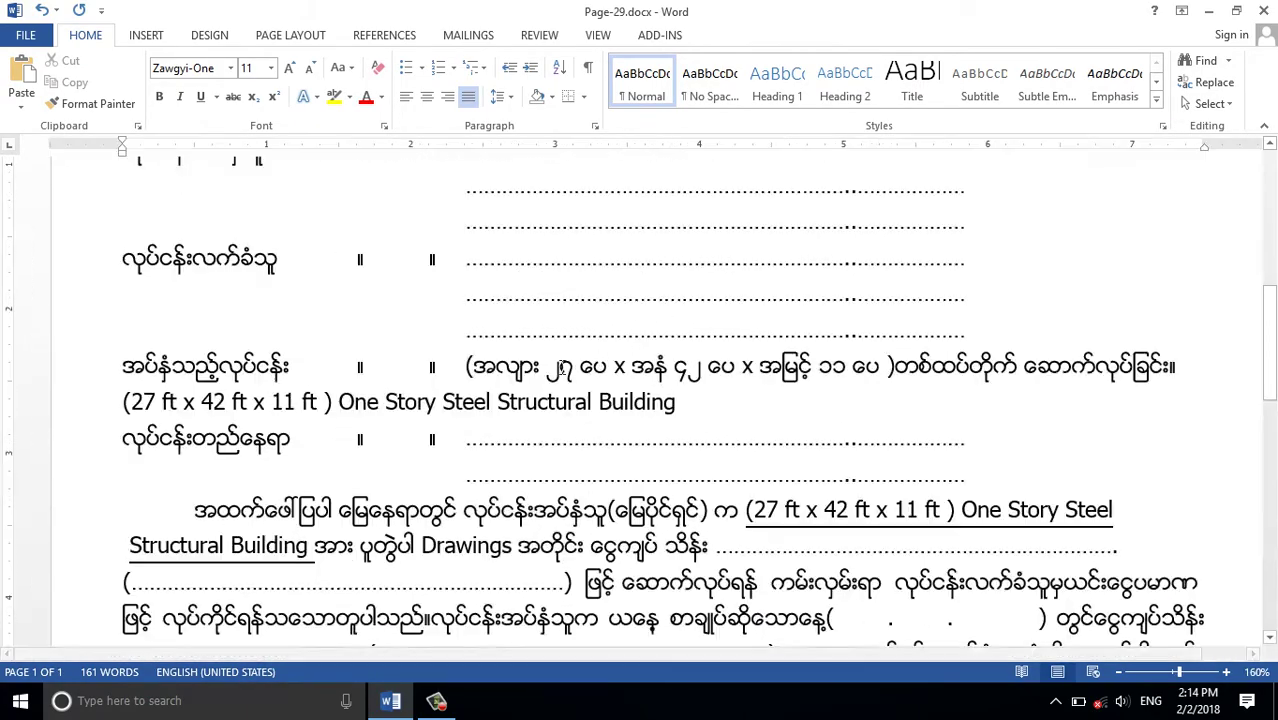
{"action": "scroll", "coordinate": [573, 364], "scroll_direction": "down", "scroll_amount": 2}
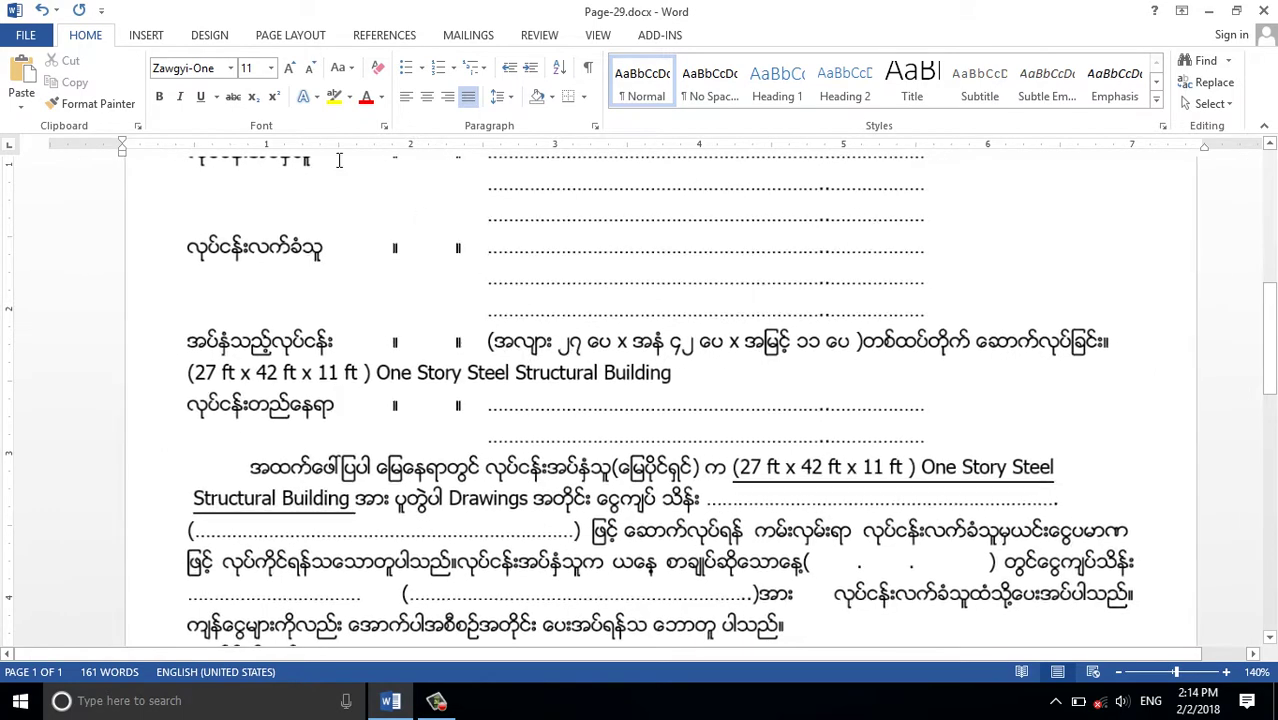
{"action": "scroll", "coordinate": [560, 378], "scroll_direction": "up", "scroll_amount": 2}
{"action": "scroll", "coordinate": [560, 378], "scroll_direction": "up", "scroll_amount": 2}
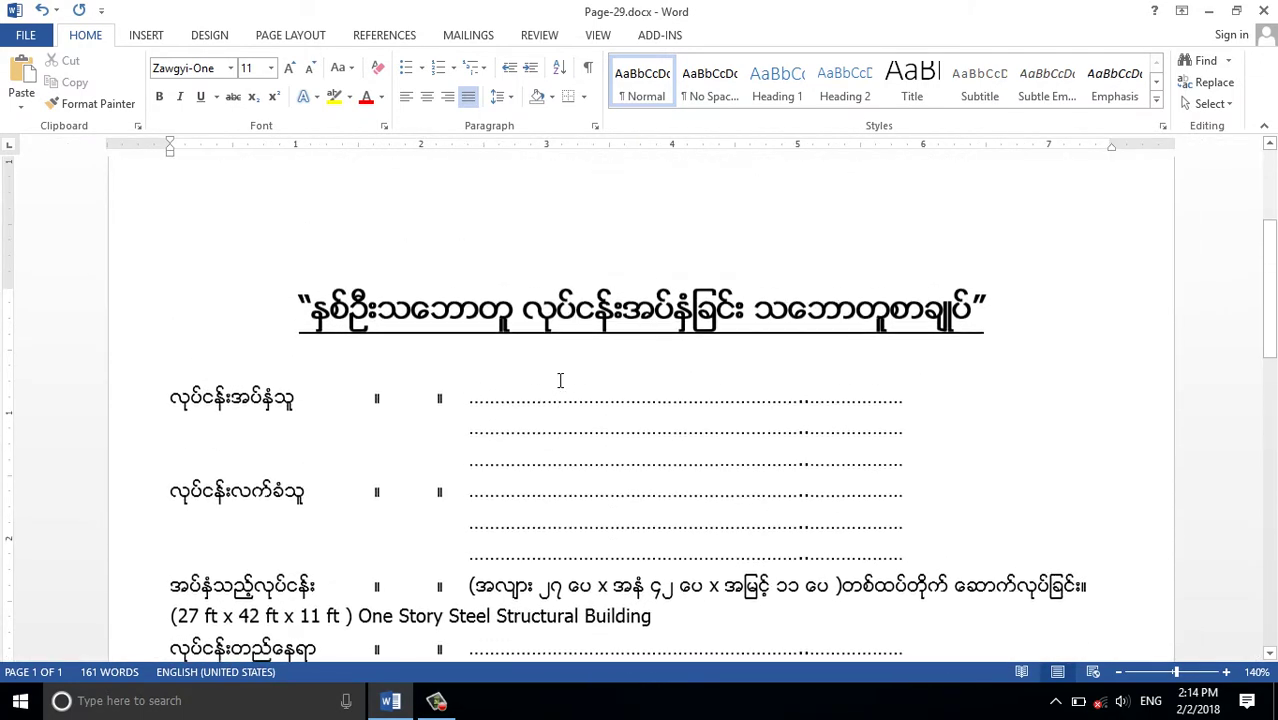
{"action": "scroll", "coordinate": [130, 500], "scroll_direction": "down", "scroll_amount": 2}
{"action": "scroll", "coordinate": [131, 502], "scroll_direction": "down", "scroll_amount": 1}
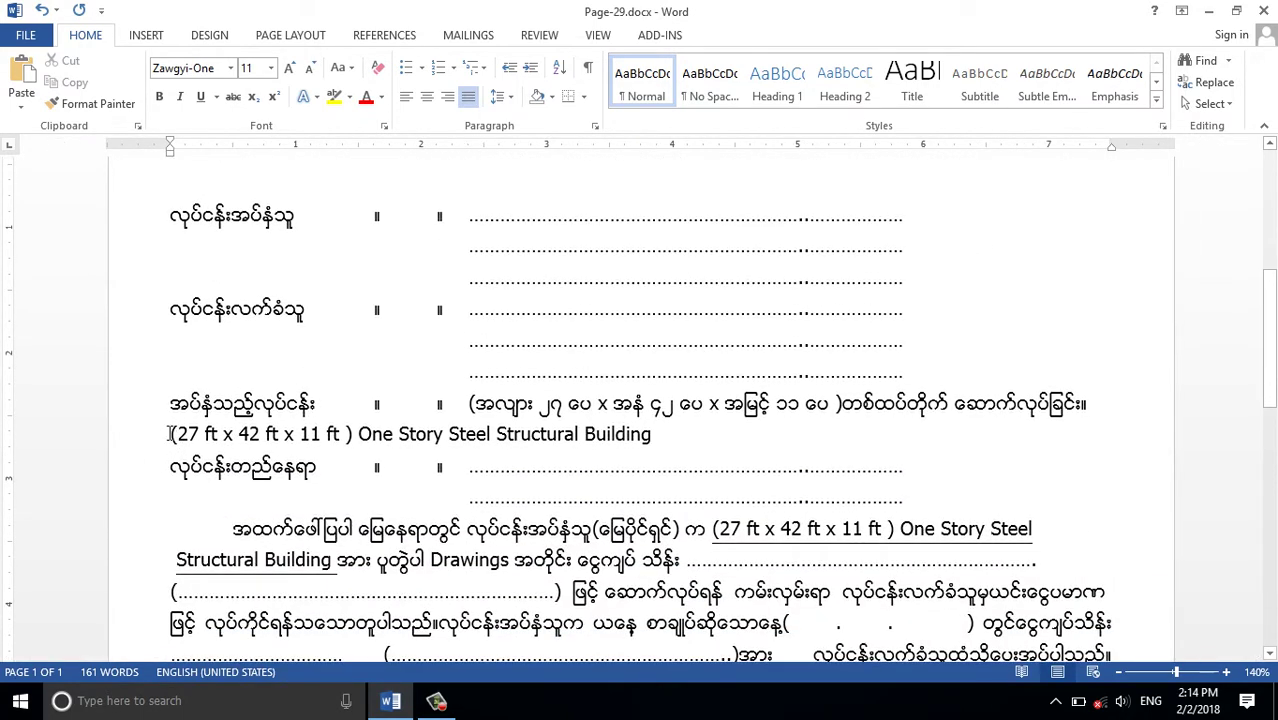
{"action": "key", "text": "Tab"}
{"action": "key", "text": "Tab"}
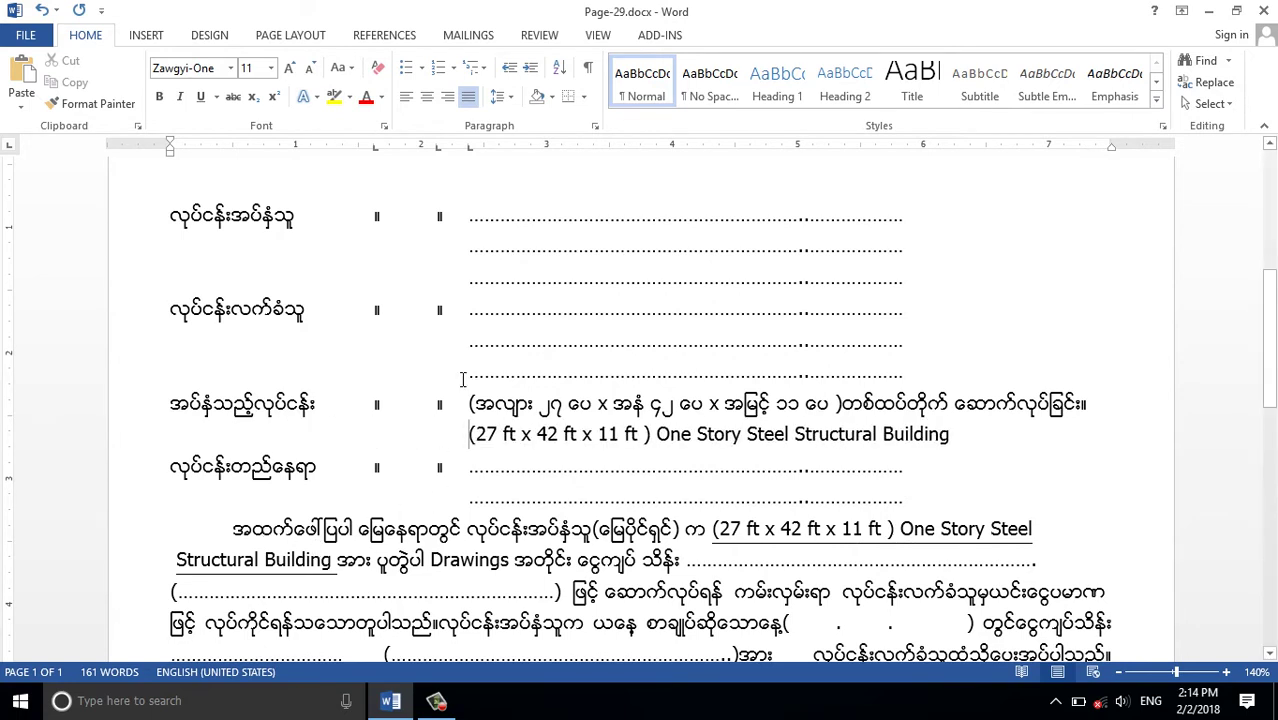
{"action": "scroll", "coordinate": [463, 379], "scroll_direction": "up", "scroll_amount": 3}
{"action": "scroll", "coordinate": [314, 403], "scroll_direction": "down", "scroll_amount": 2}
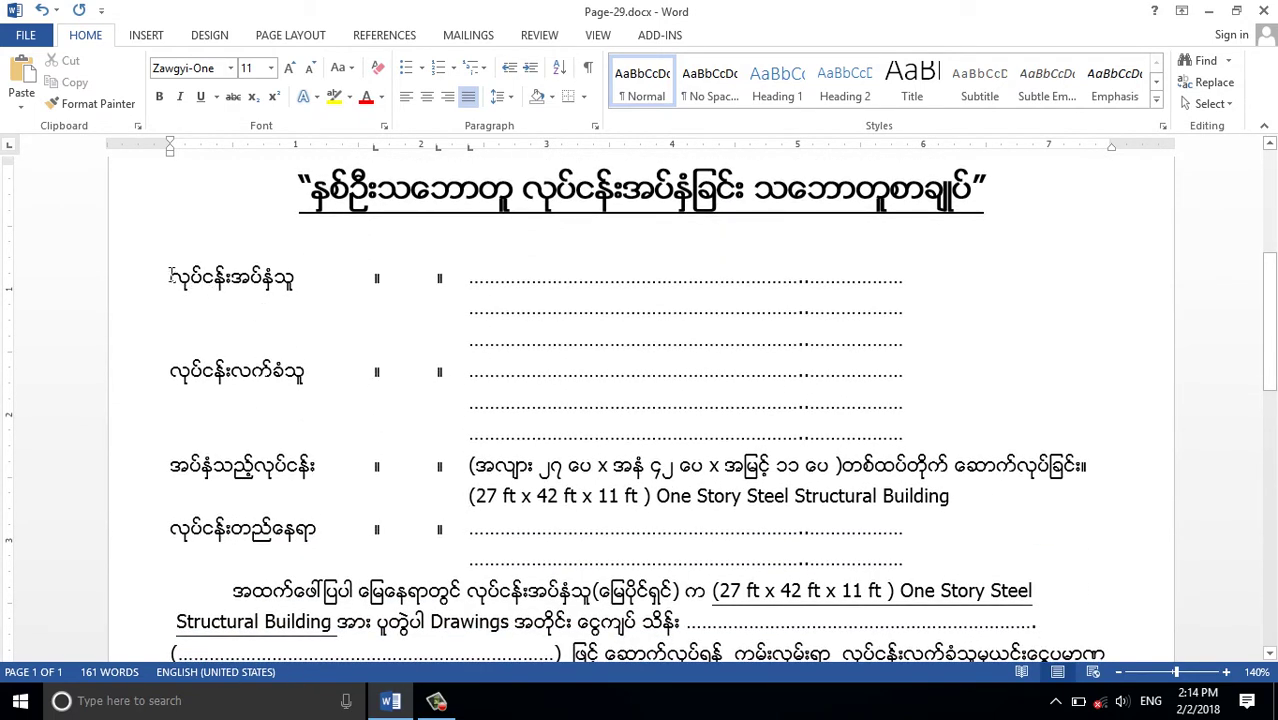
Drag the label rows' colon and dotted-line tab stops leftward on the ruler, closer to the labels.
{"action": "mouse_move", "coordinate": [171, 274]}
{"action": "left_mouse_down"}
{"action": "mouse_move", "coordinate": [690, 418]}
{"action": "mouse_move", "coordinate": [945, 560]}
{"action": "mouse_move", "coordinate": [1145, 497]}
{"action": "left_mouse_up"}
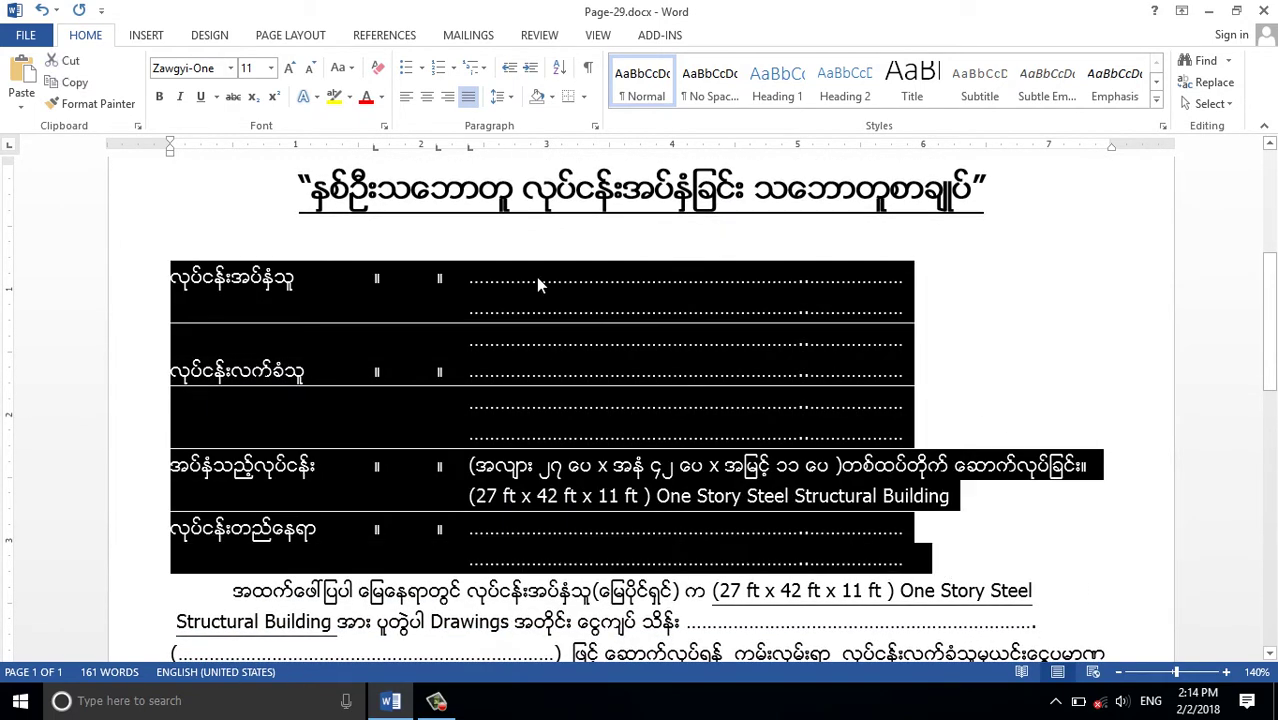
{"action": "left_click_drag", "start_coordinate": [378, 155], "coordinate": [320, 160]}
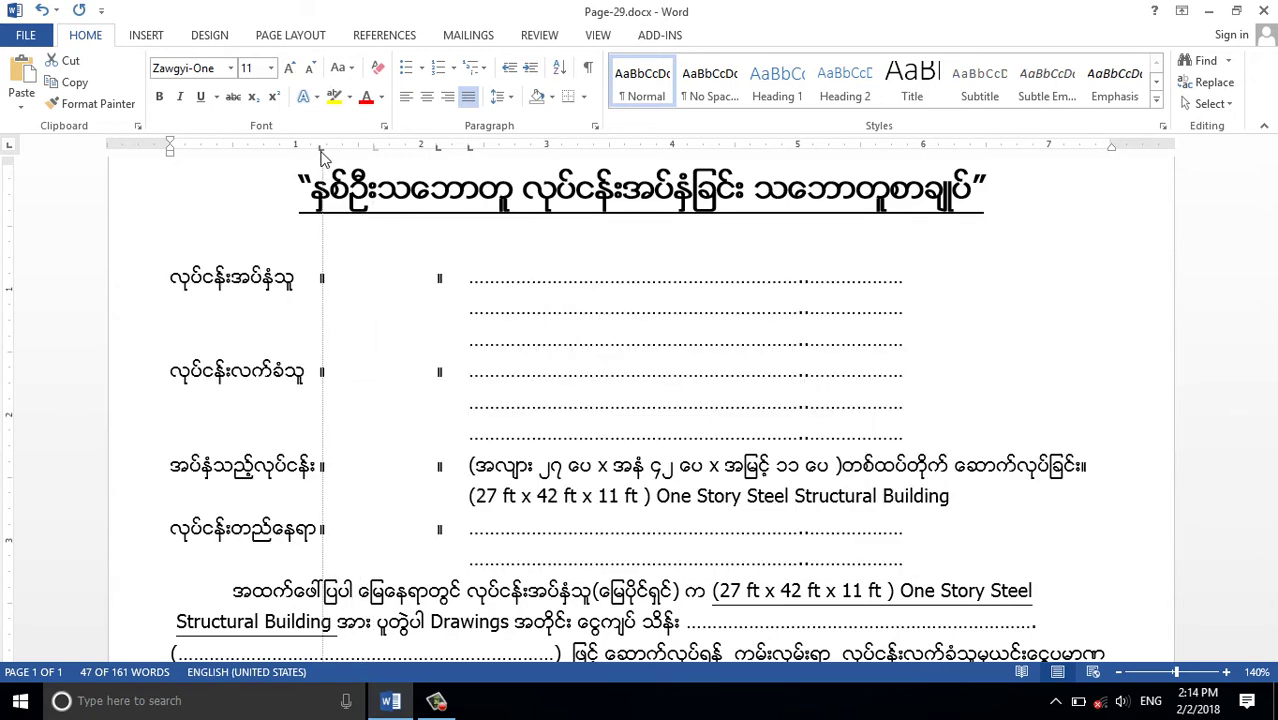
{"action": "left_click_drag", "start_coordinate": [322, 157], "coordinate": [328, 157]}
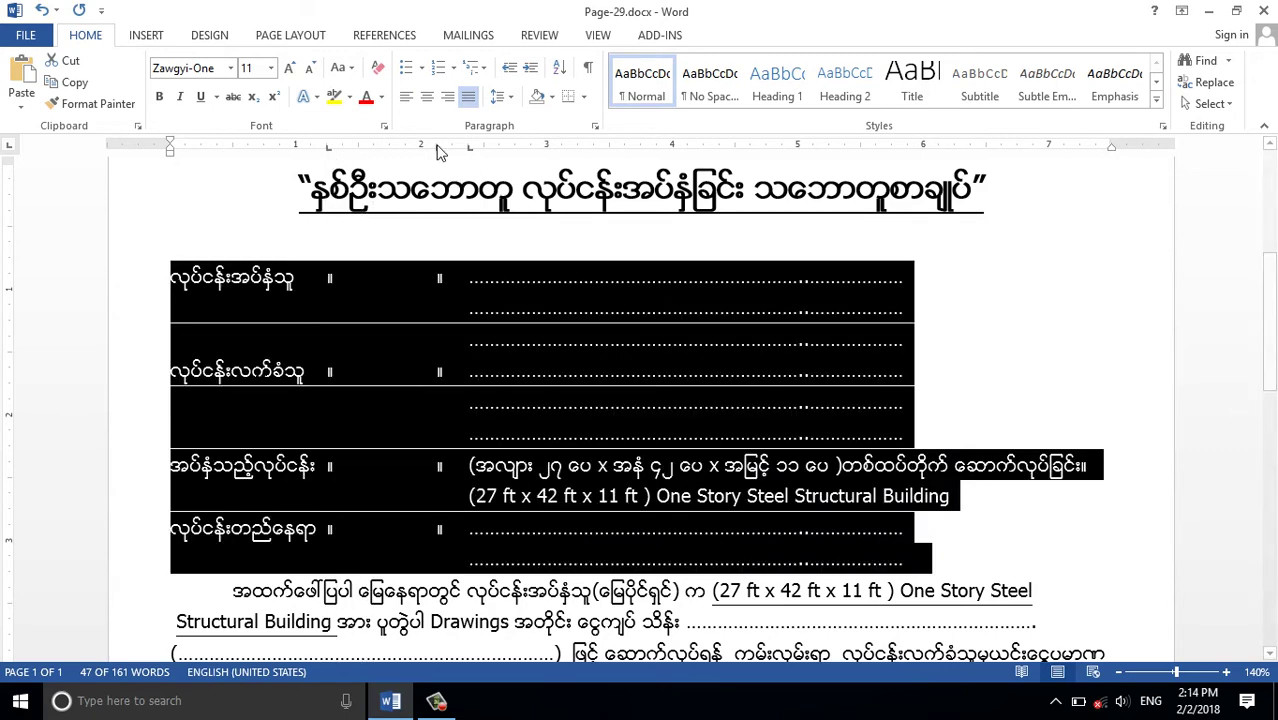
{"action": "mouse_move", "coordinate": [437, 152]}
{"action": "left_mouse_down"}
{"action": "mouse_move", "coordinate": [400, 157]}
{"action": "mouse_move", "coordinate": [445, 156]}
{"action": "mouse_move", "coordinate": [424, 146]}
{"action": "left_mouse_up"}
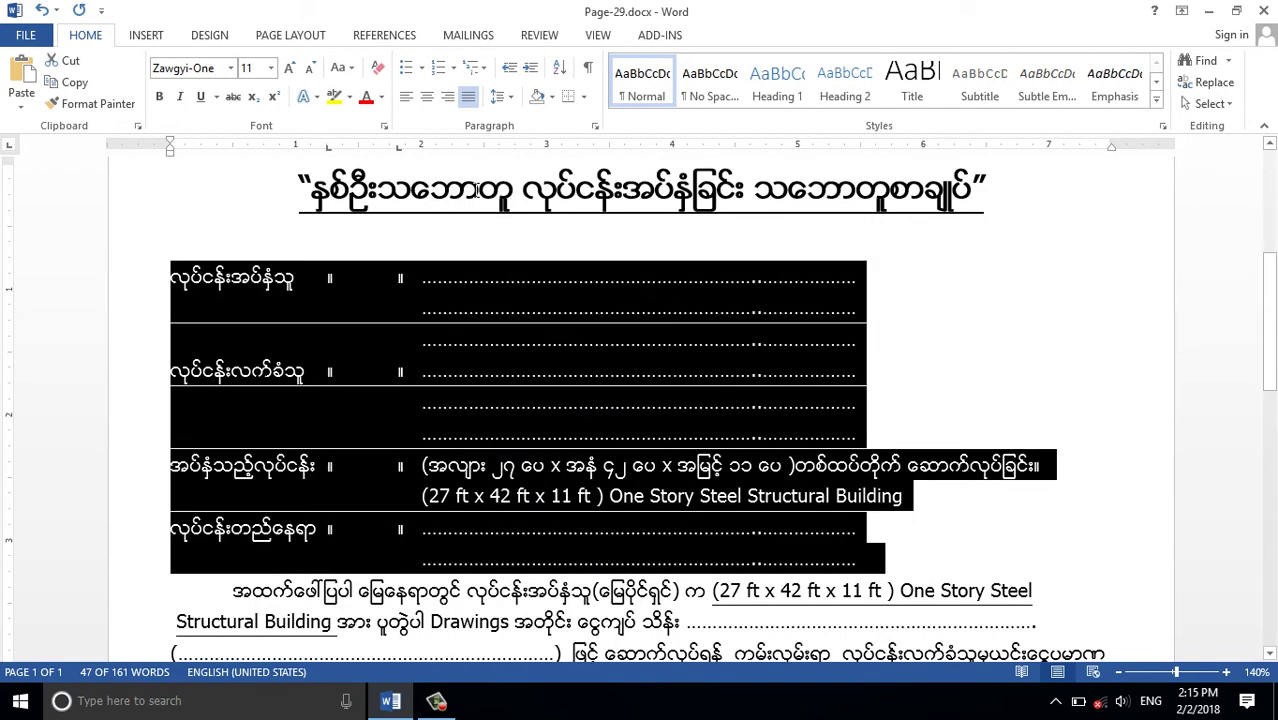
{"action": "left_click", "coordinate": [430, 150]}
{"action": "left_click", "coordinate": [430, 150]}
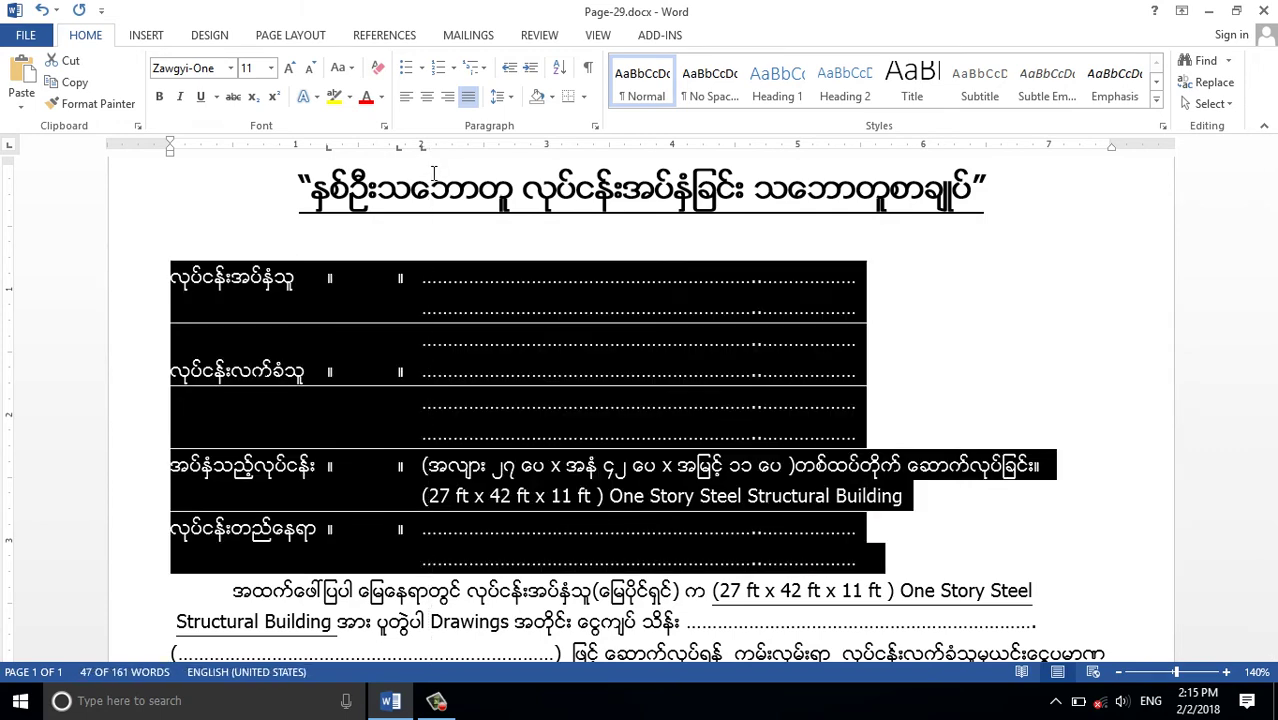
{"action": "left_click_drag", "start_coordinate": [421, 147], "coordinate": [405, 152]}
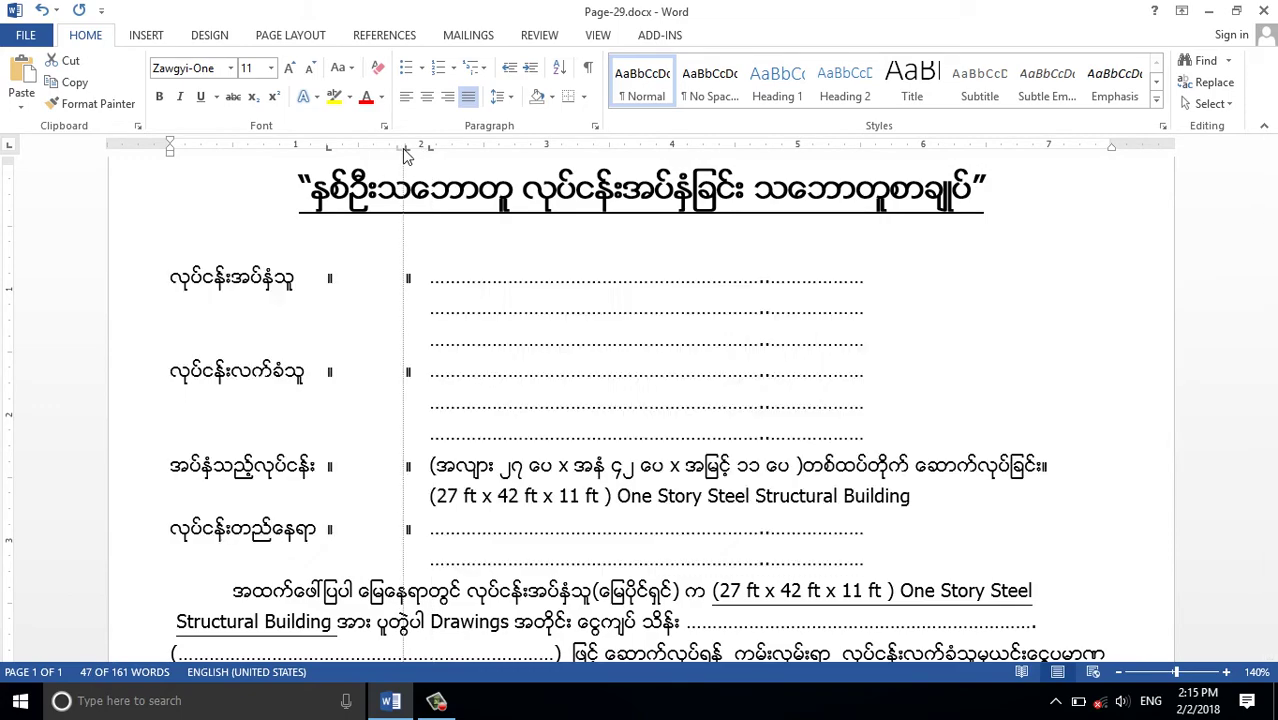
{"action": "left_click", "coordinate": [652, 420]}
Lengthen the first dotted line with 40 more dots and paste it over the second and third lines.
{"action": "scroll", "coordinate": [842, 301], "scroll_direction": "down", "scroll_amount": 2, "text": "ctrl"}
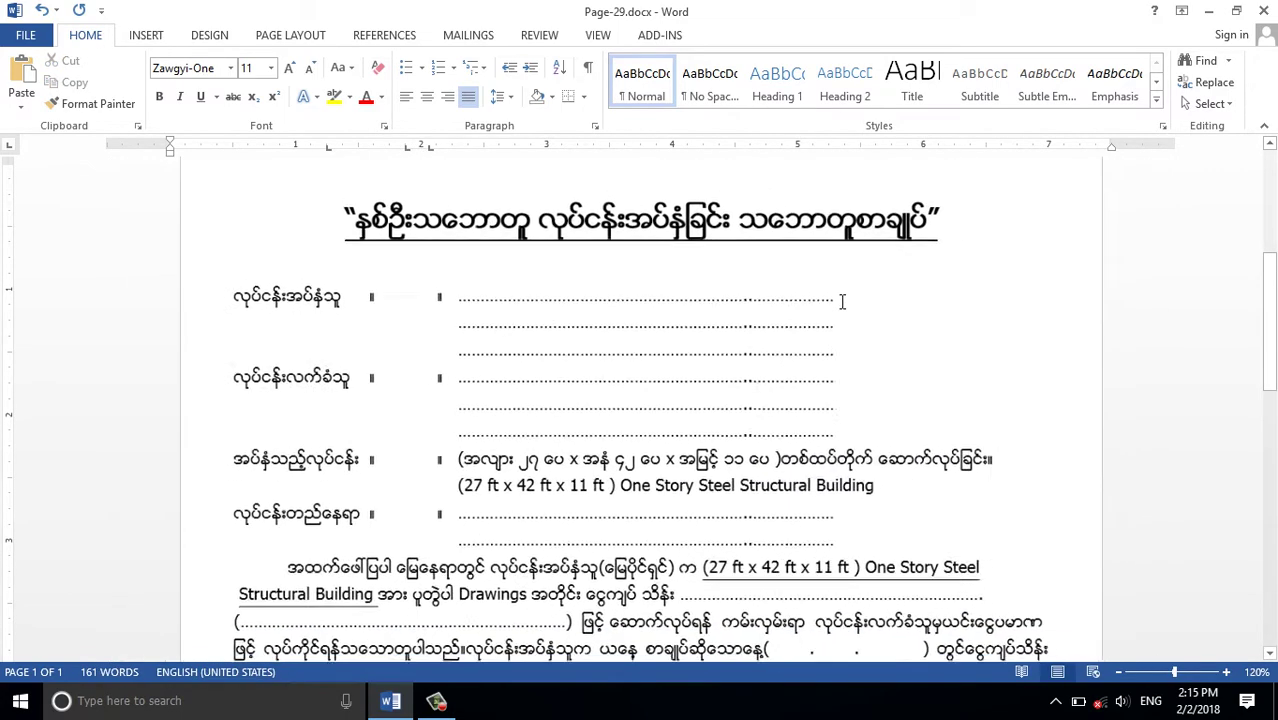
{"action": "scroll", "coordinate": [842, 301], "scroll_direction": "up", "scroll_amount": 3, "text": "ctrl"}
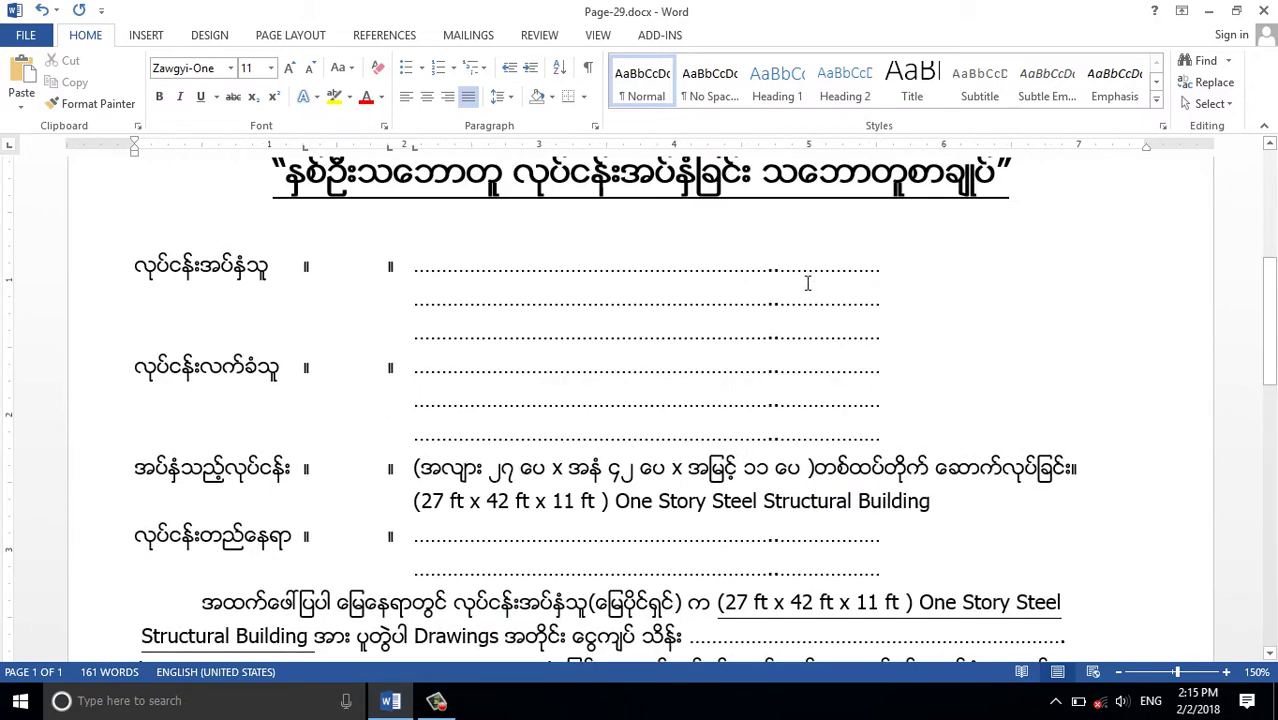
{"action": "left_click", "coordinate": [814, 268]}
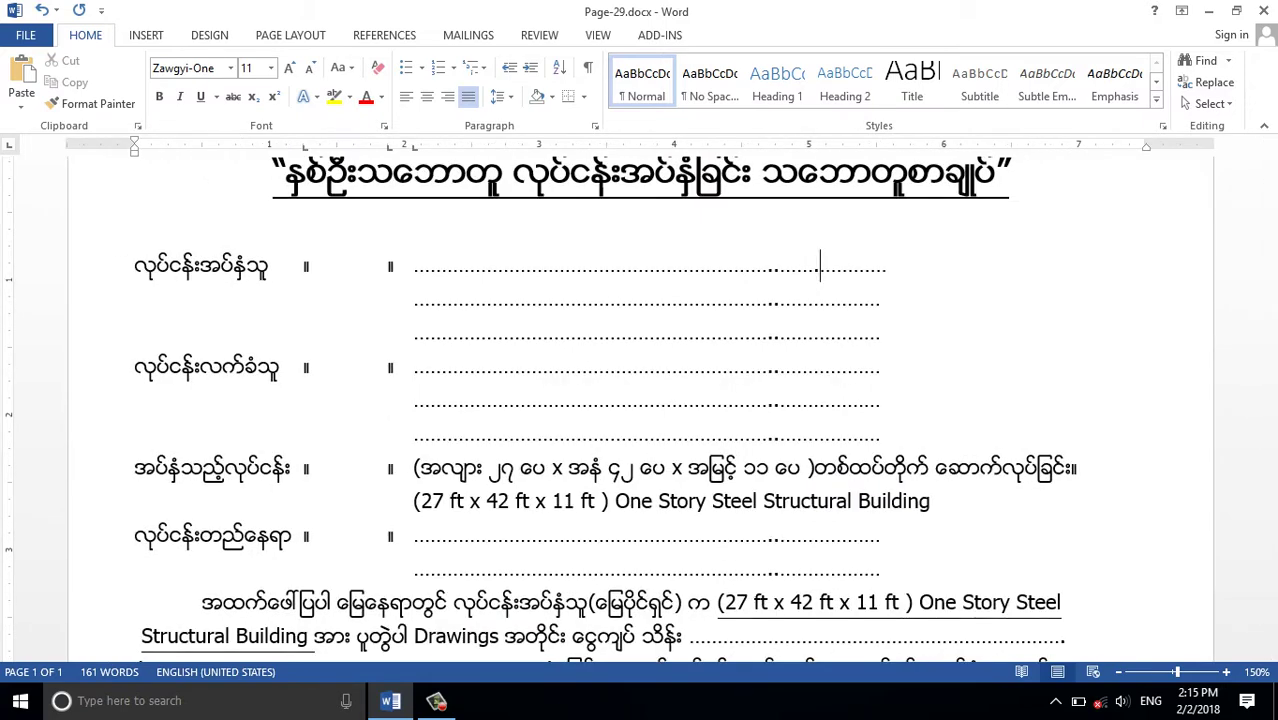
{"action": "type", "text": "..........................................."}
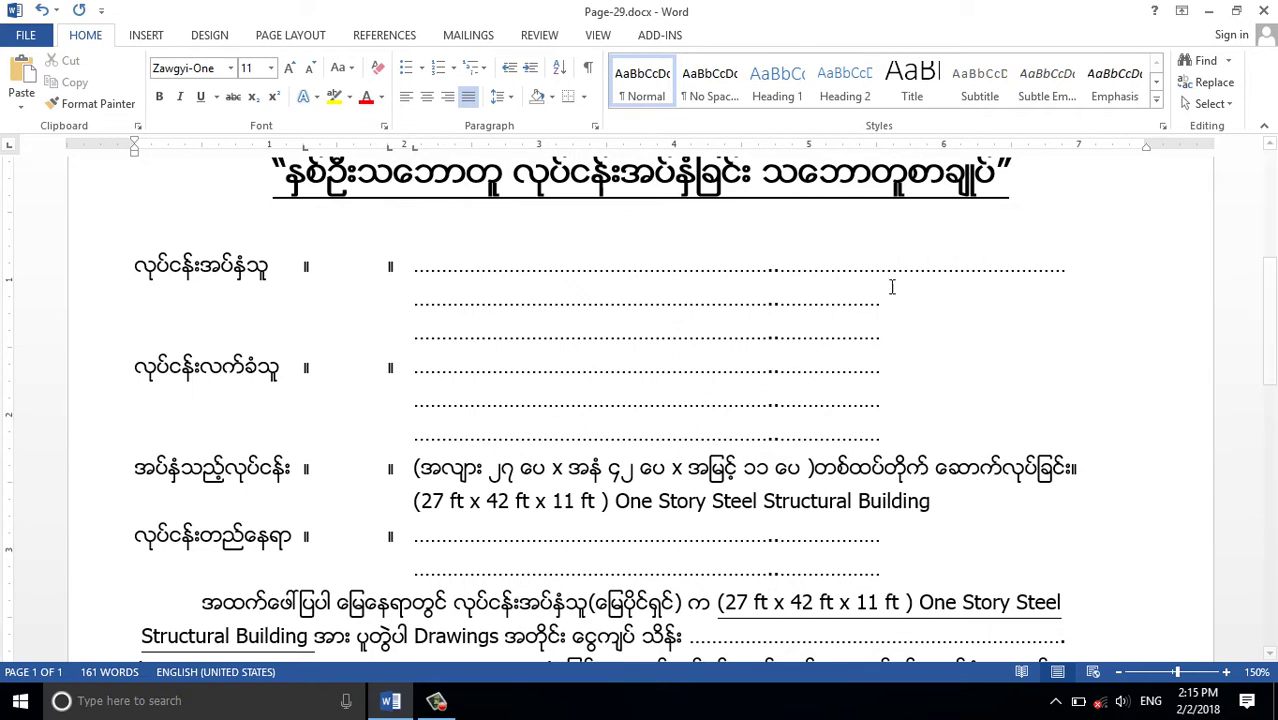
{"action": "left_click_drag", "start_coordinate": [1068, 270], "coordinate": [416, 280]}
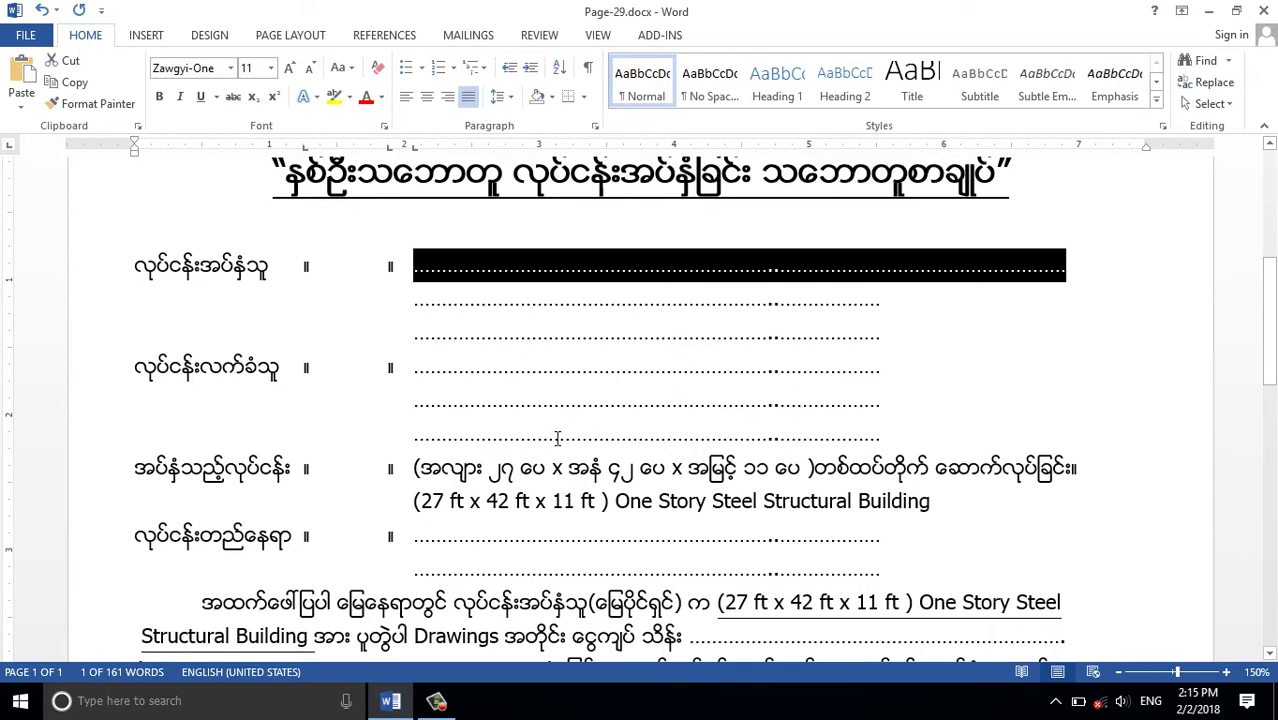
{"action": "left_click_drag", "start_coordinate": [415, 296], "coordinate": [882, 307]}
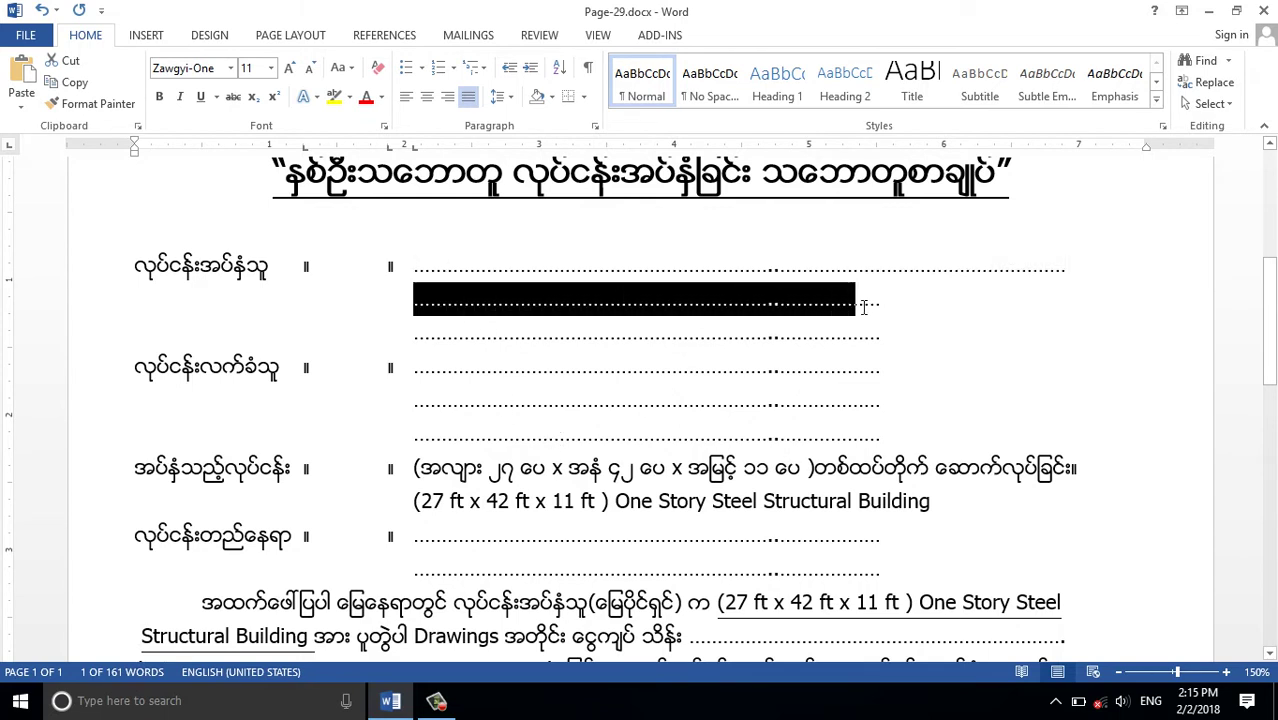
{"action": "key", "text": "ctrl+v"}
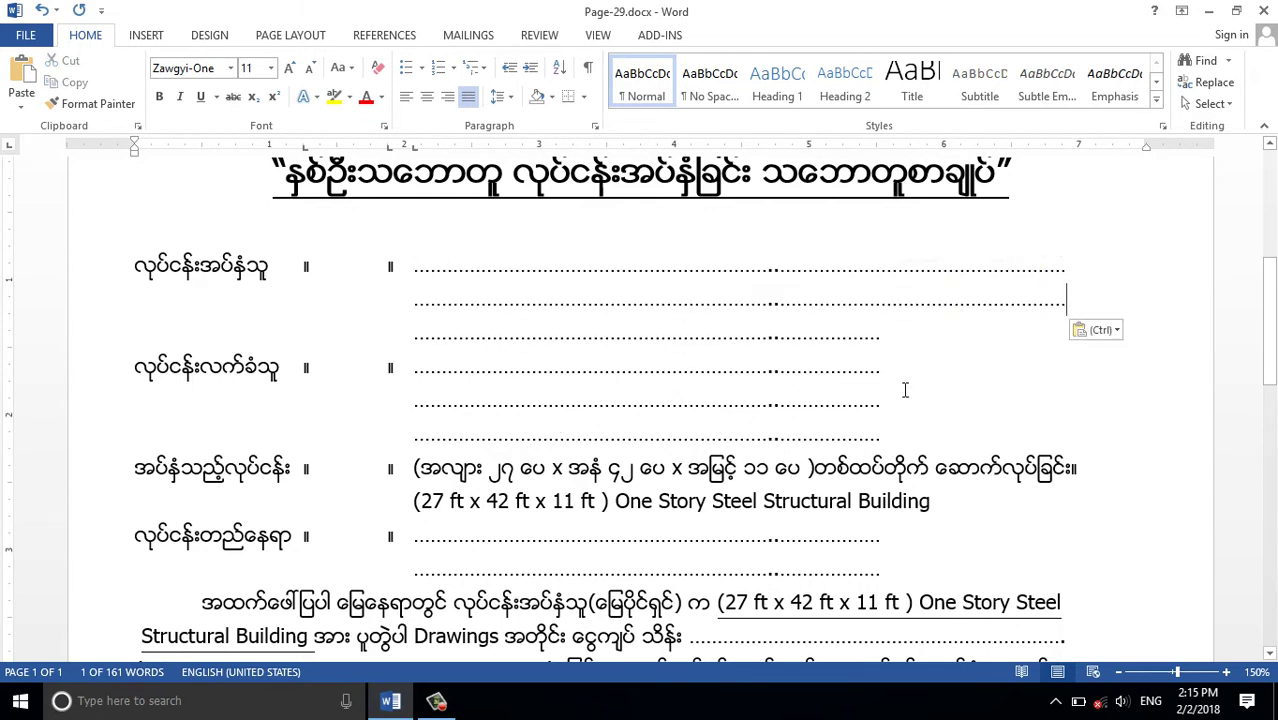
{"action": "left_click_drag", "start_coordinate": [419, 339], "coordinate": [880, 336]}
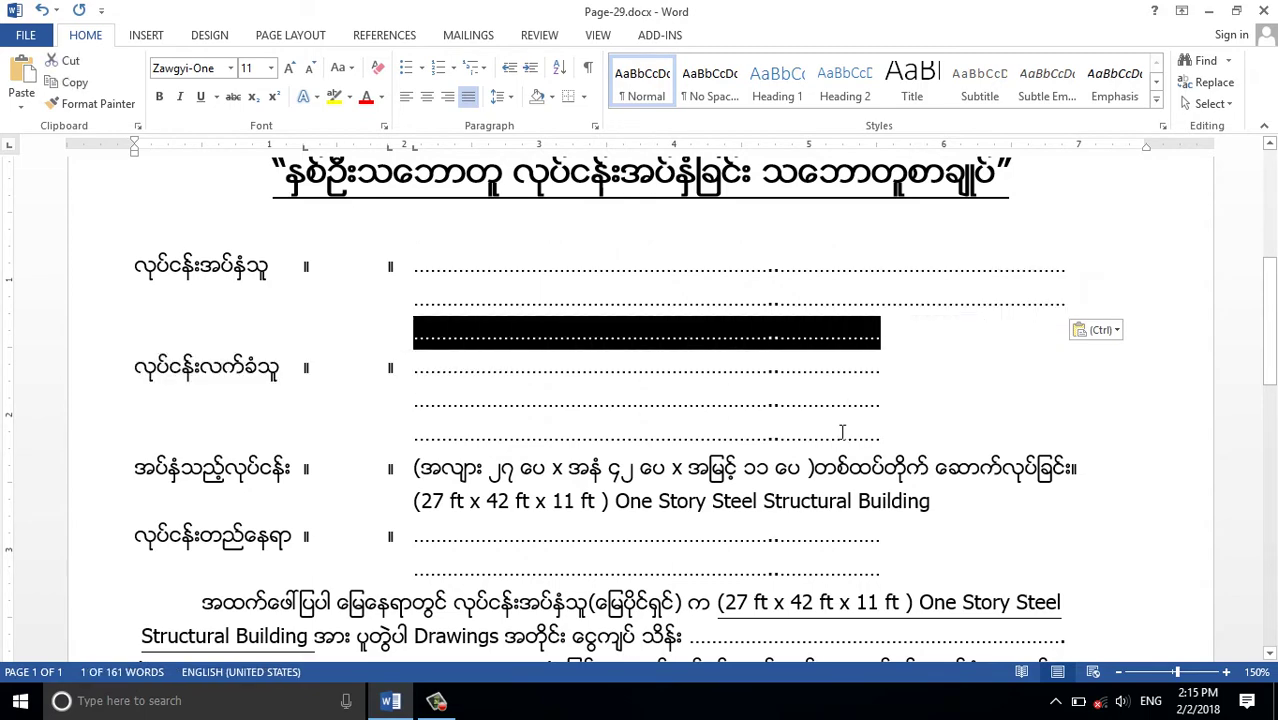
{"action": "key", "text": "ctrl+v"}
Replace the three short dotted lines beside the second label with the full-length line.
{"action": "scroll", "coordinate": [848, 432], "scroll_direction": "down", "scroll_amount": 3}
{"action": "left_click_drag", "start_coordinate": [418, 231], "coordinate": [878, 231]}
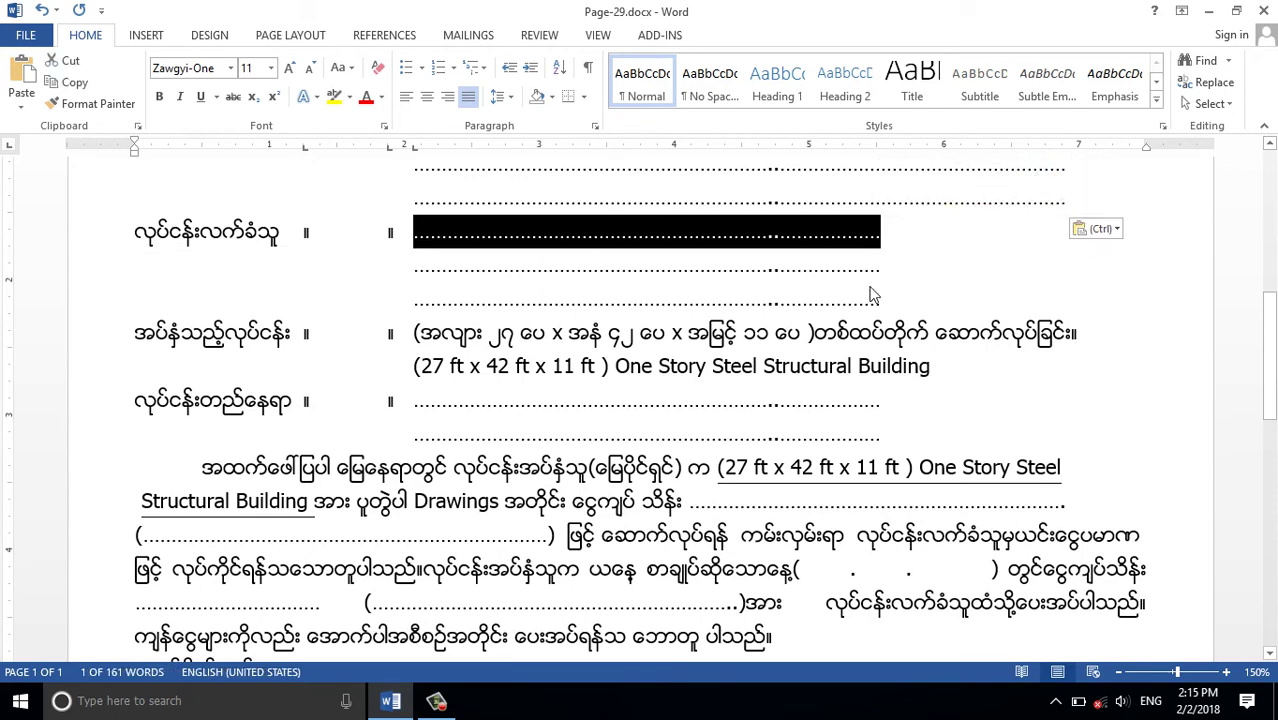
{"action": "key", "text": "ctrl+v"}
{"action": "left_click_drag", "start_coordinate": [412, 268], "coordinate": [877, 289]}
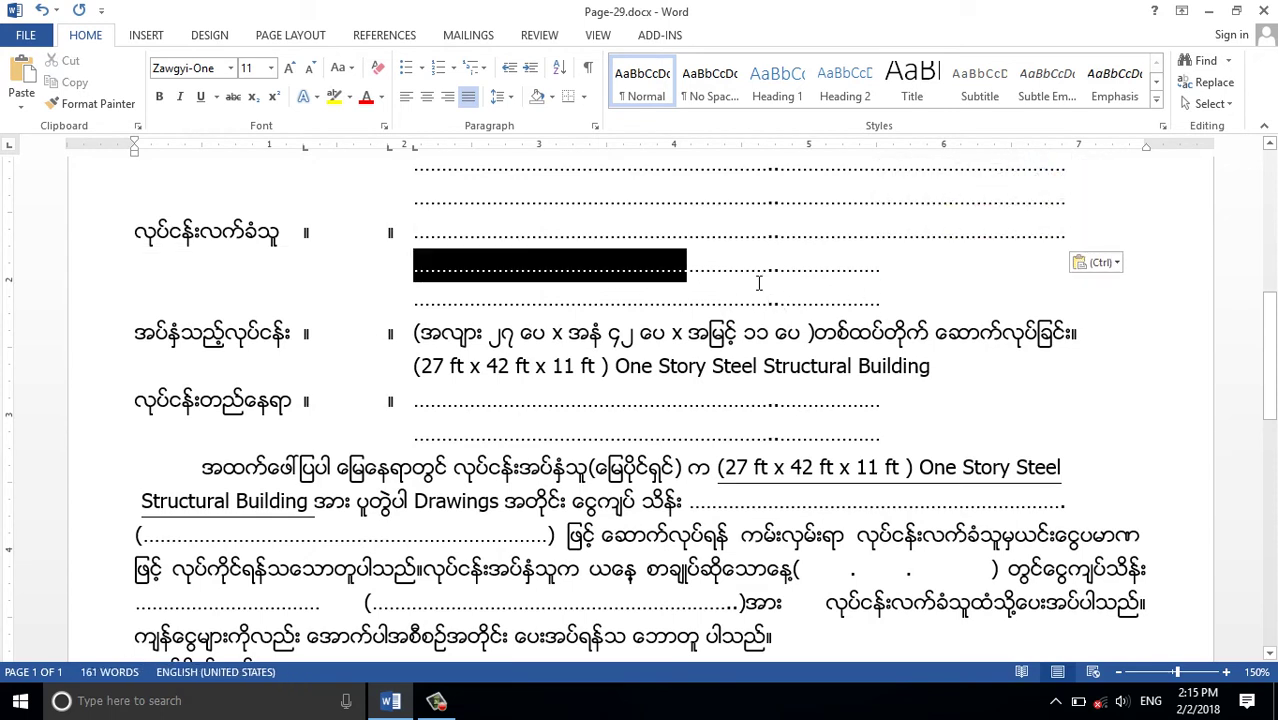
{"action": "key", "text": "ctrl+v"}
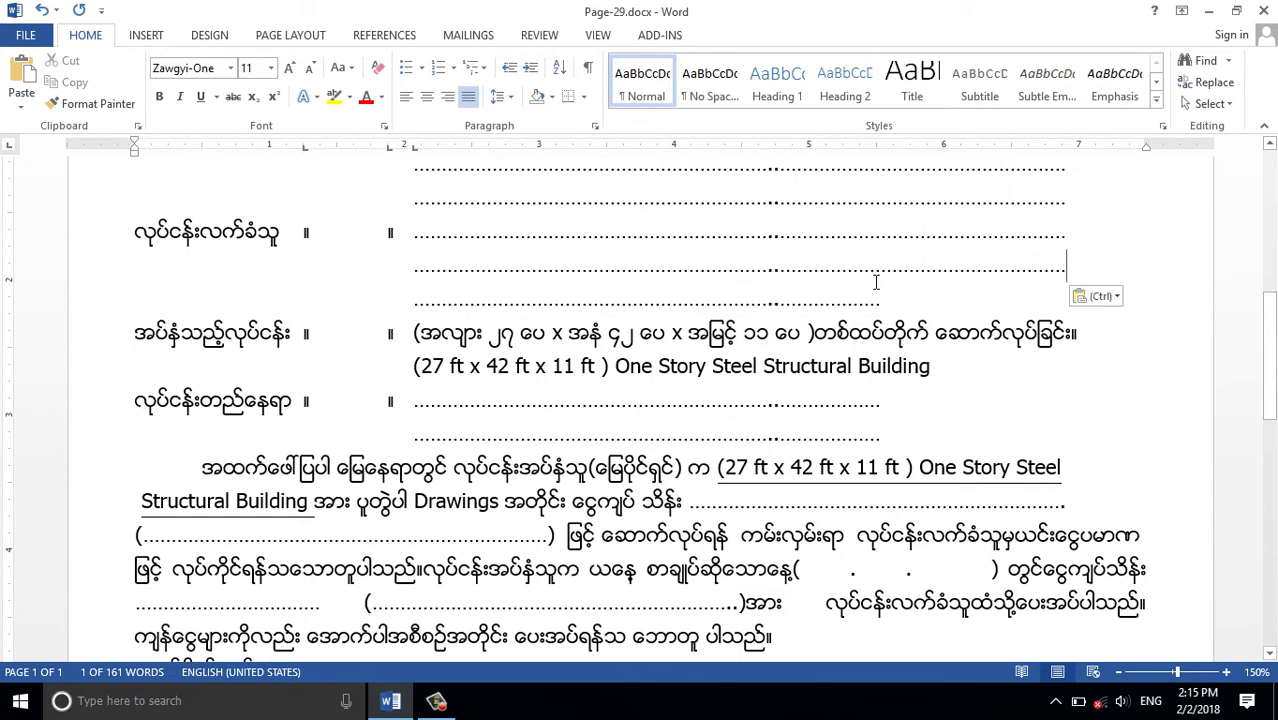
{"action": "left_click_drag", "start_coordinate": [416, 308], "coordinate": [880, 310]}
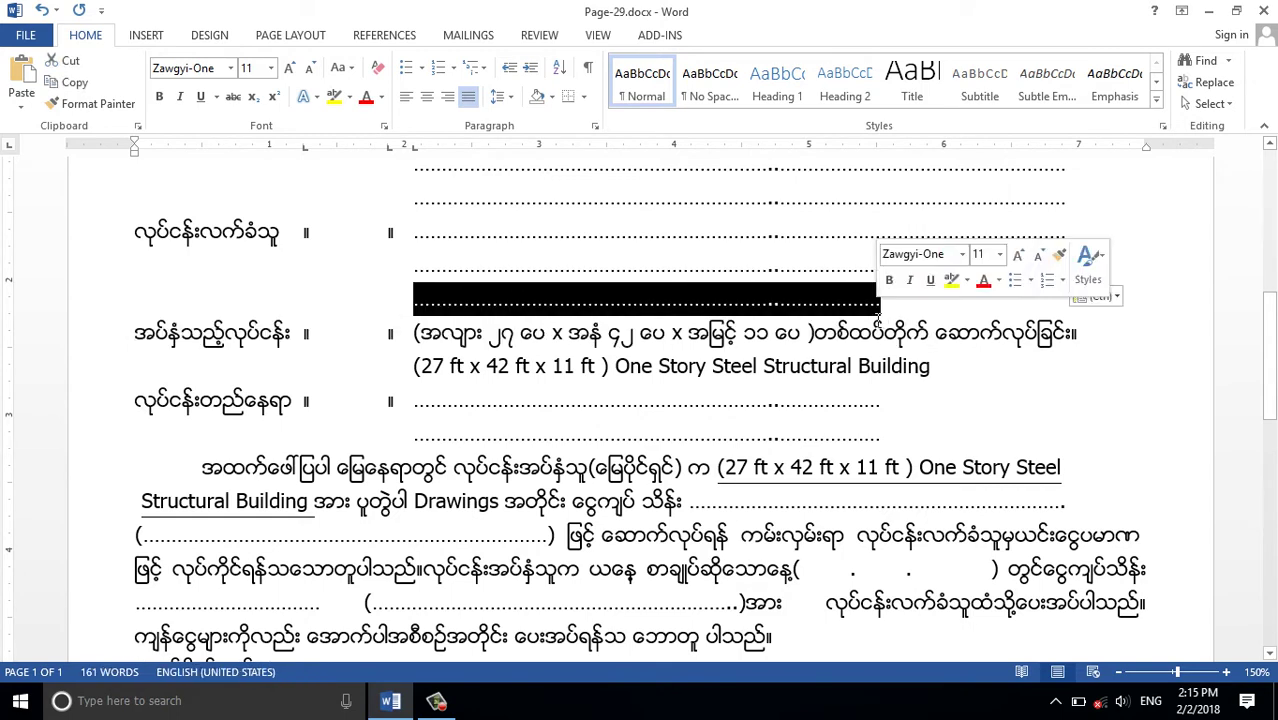
{"action": "key", "text": "ctrl+v"}
Replace both dotted lines beside the location label with the full-length line.
{"action": "scroll", "coordinate": [879, 322], "scroll_direction": "up", "scroll_amount": 1}
{"action": "scroll", "coordinate": [879, 322], "scroll_direction": "up", "scroll_amount": 5}
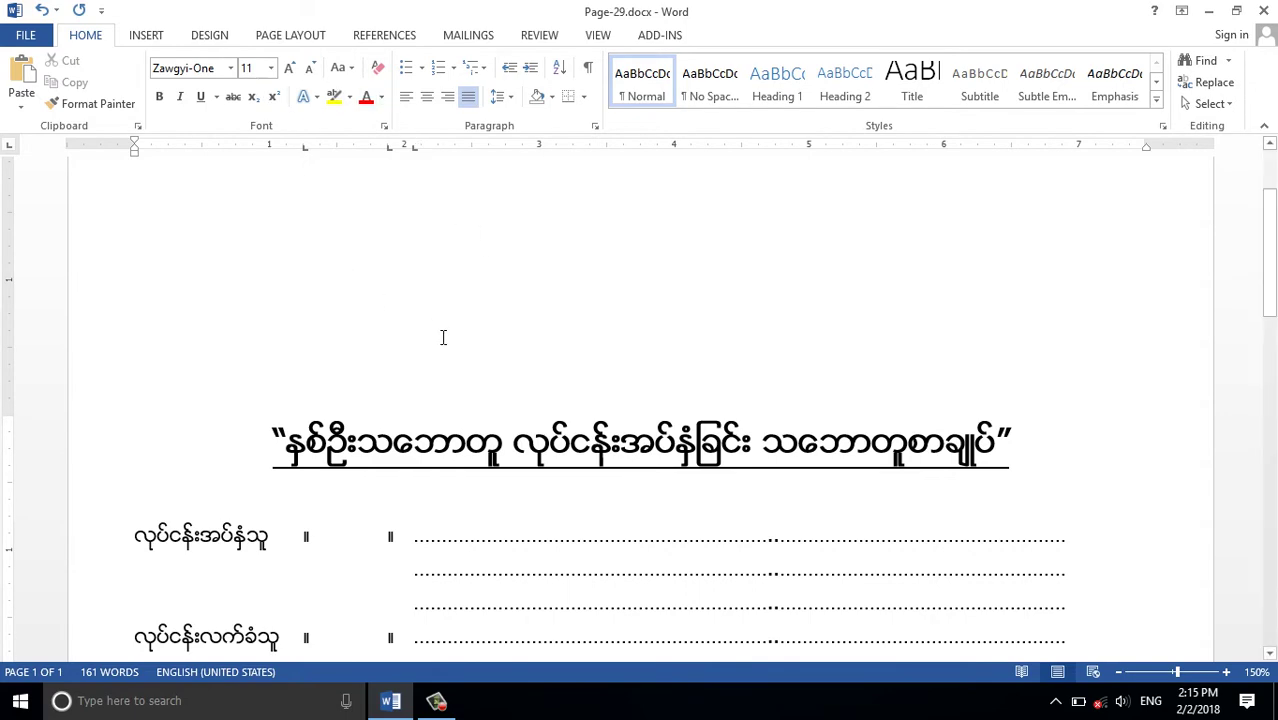
{"action": "scroll", "coordinate": [469, 345], "scroll_direction": "down", "scroll_amount": 2}
{"action": "scroll", "coordinate": [469, 345], "scroll_direction": "down", "scroll_amount": 3}
{"action": "scroll", "coordinate": [469, 345], "scroll_direction": "down", "scroll_amount": 2}
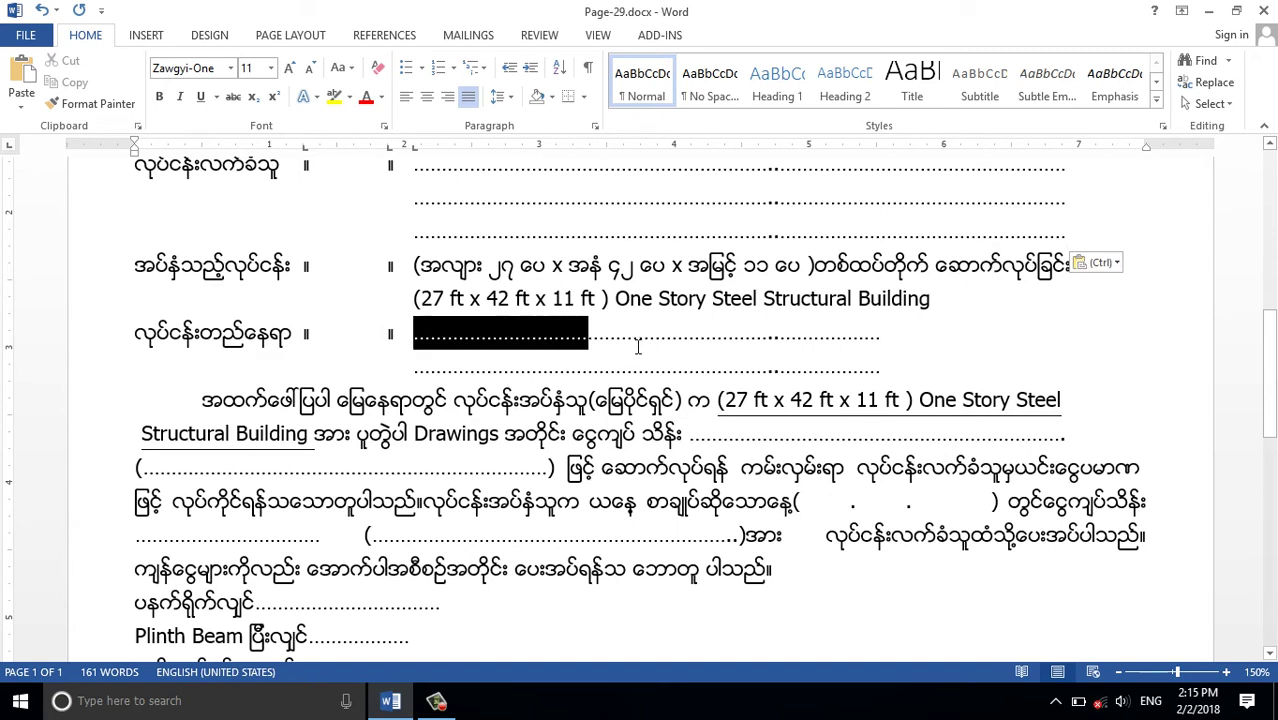
{"action": "left_click_drag", "start_coordinate": [413, 336], "coordinate": [880, 336]}
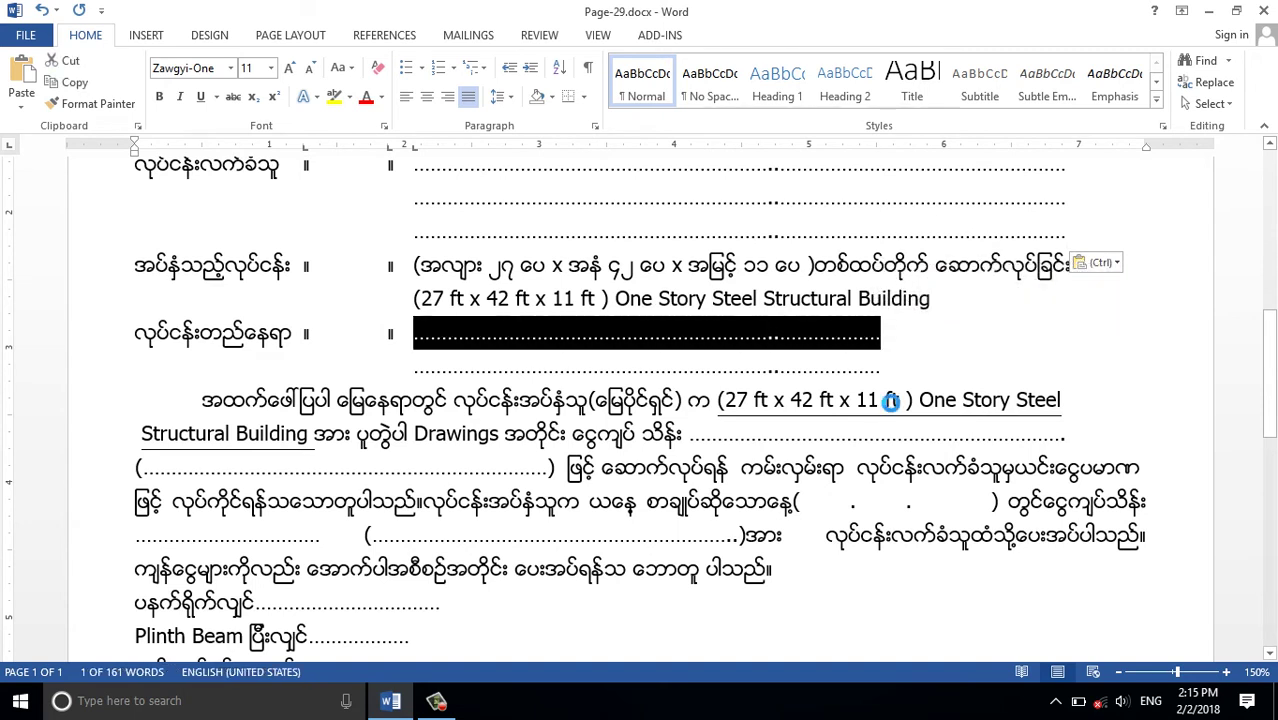
{"action": "key", "text": "ctrl+v"}
{"action": "left_click_drag", "start_coordinate": [415, 370], "coordinate": [886, 372]}
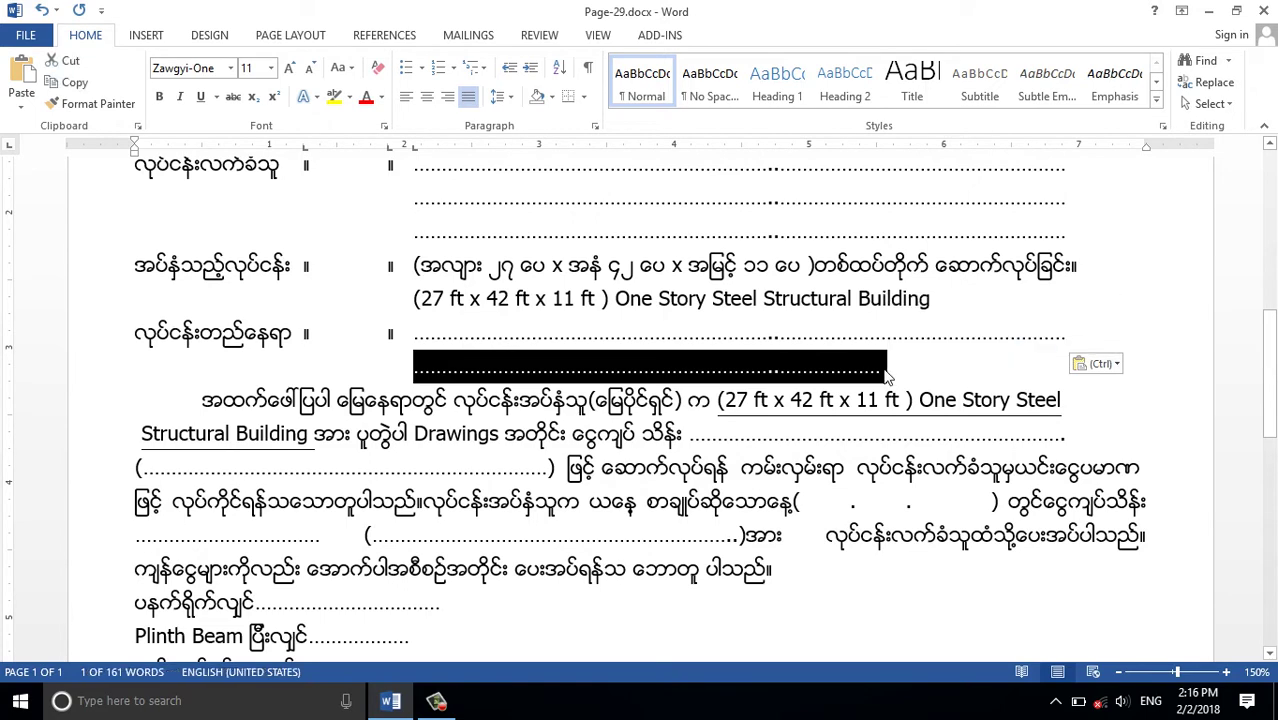
{"action": "key", "text": "ctrl+v"}
{"action": "scroll", "coordinate": [886, 375], "scroll_direction": "down", "scroll_amount": 3}
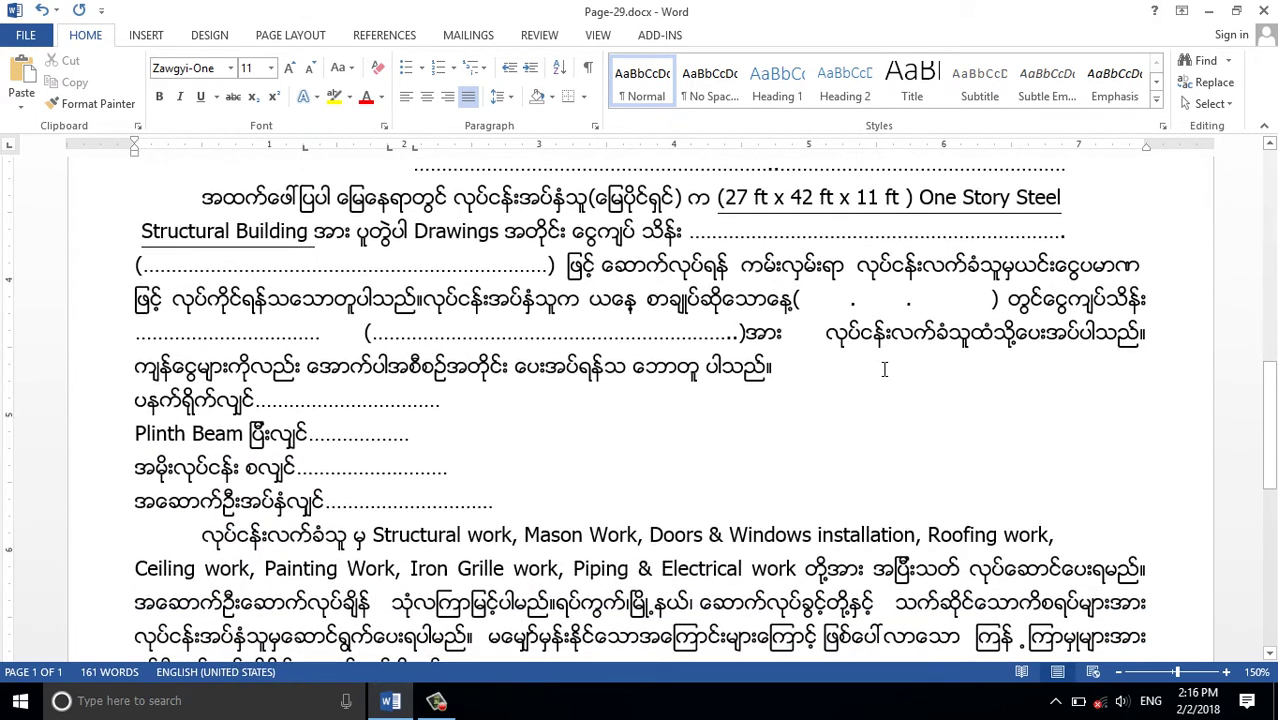
Left-align the lower body paragraphs and signature lines.
{"action": "scroll", "coordinate": [886, 370], "scroll_direction": "up", "scroll_amount": 3}
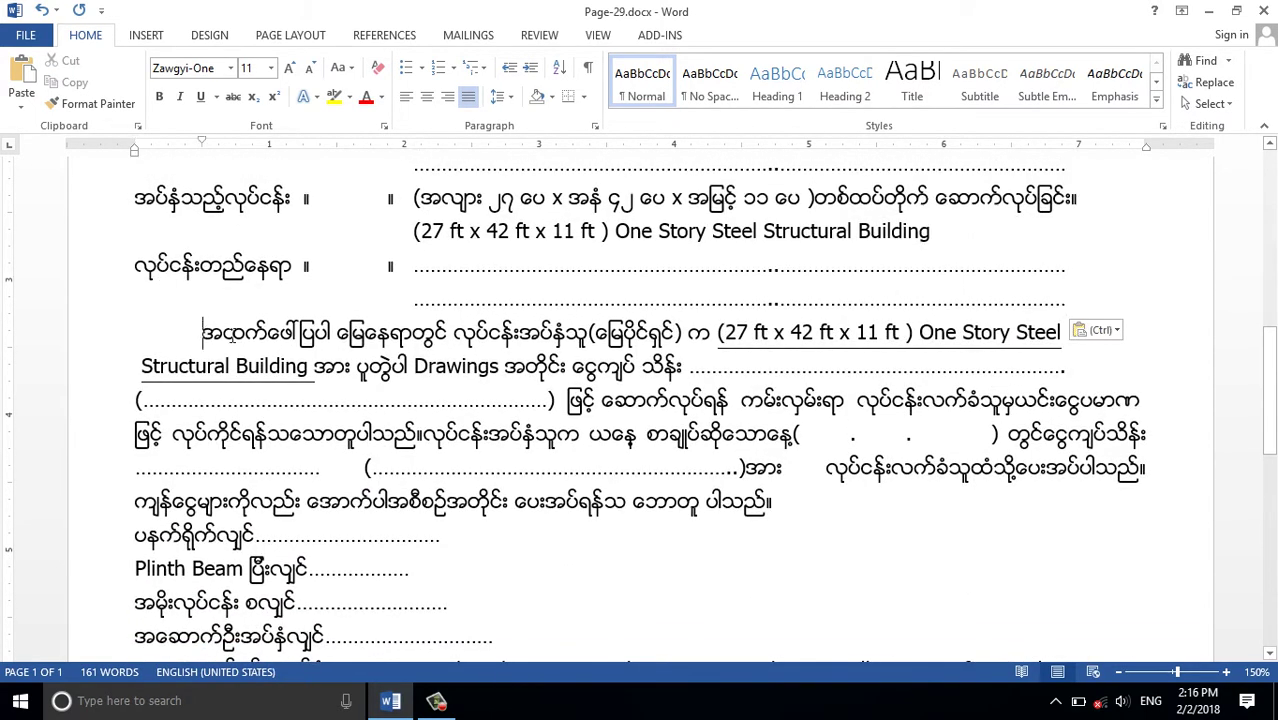
{"action": "key", "text": "ctrl"}
{"action": "scroll", "coordinate": [265, 350], "scroll_direction": "down", "scroll_amount": 6}
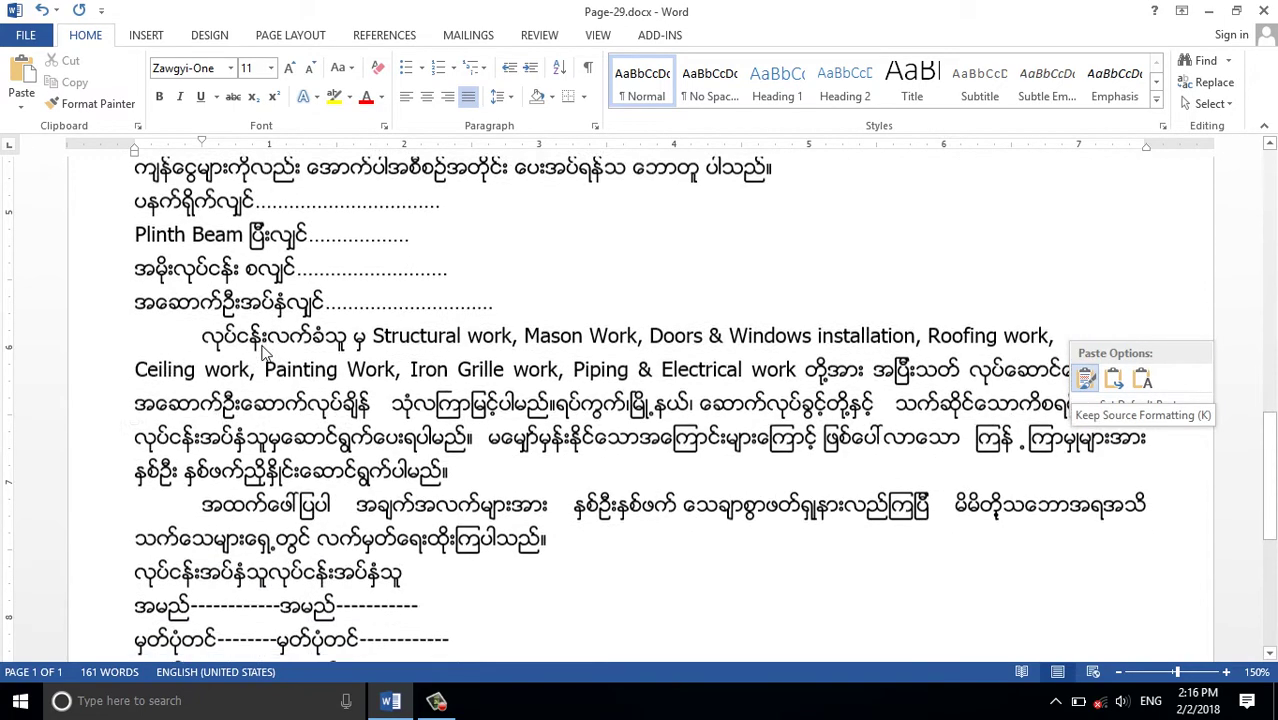
{"action": "scroll", "coordinate": [265, 350], "scroll_direction": "down", "scroll_amount": 6}
{"action": "left_click", "coordinate": [445, 547]}
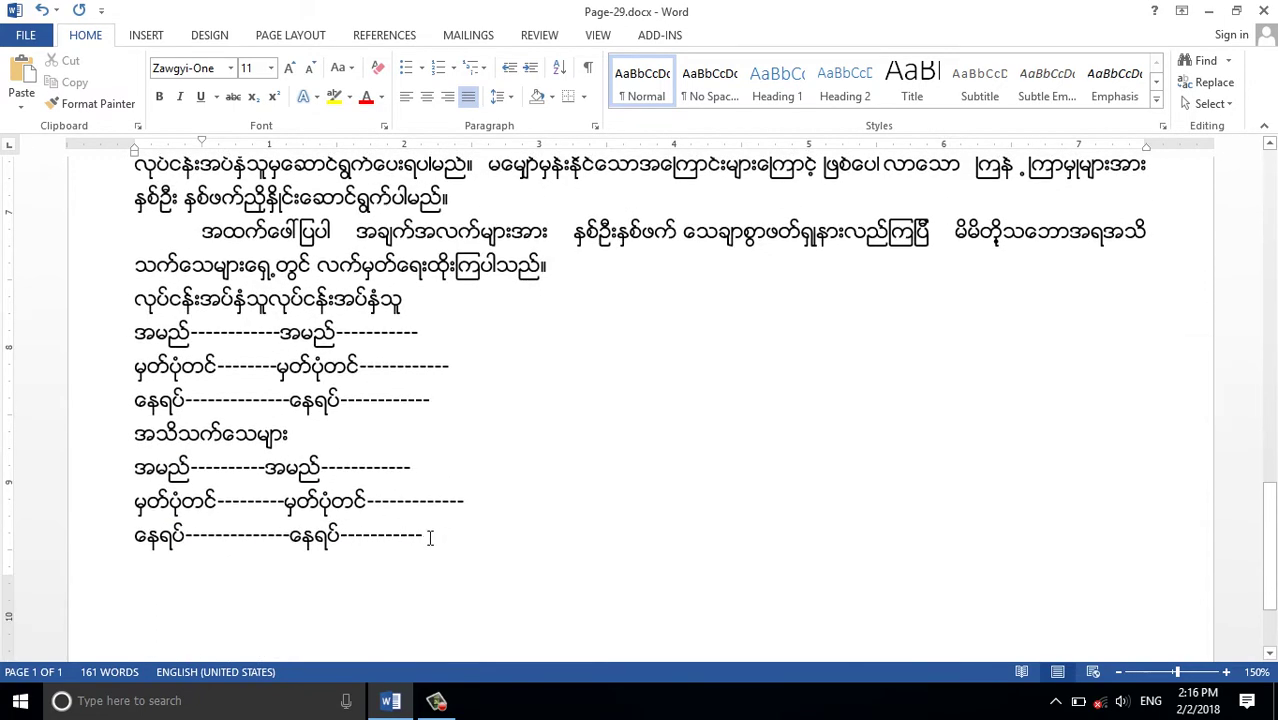
{"action": "left_click_drag", "start_coordinate": [430, 538], "coordinate": [470, 100]}
{"action": "left_click", "coordinate": [470, 98]}
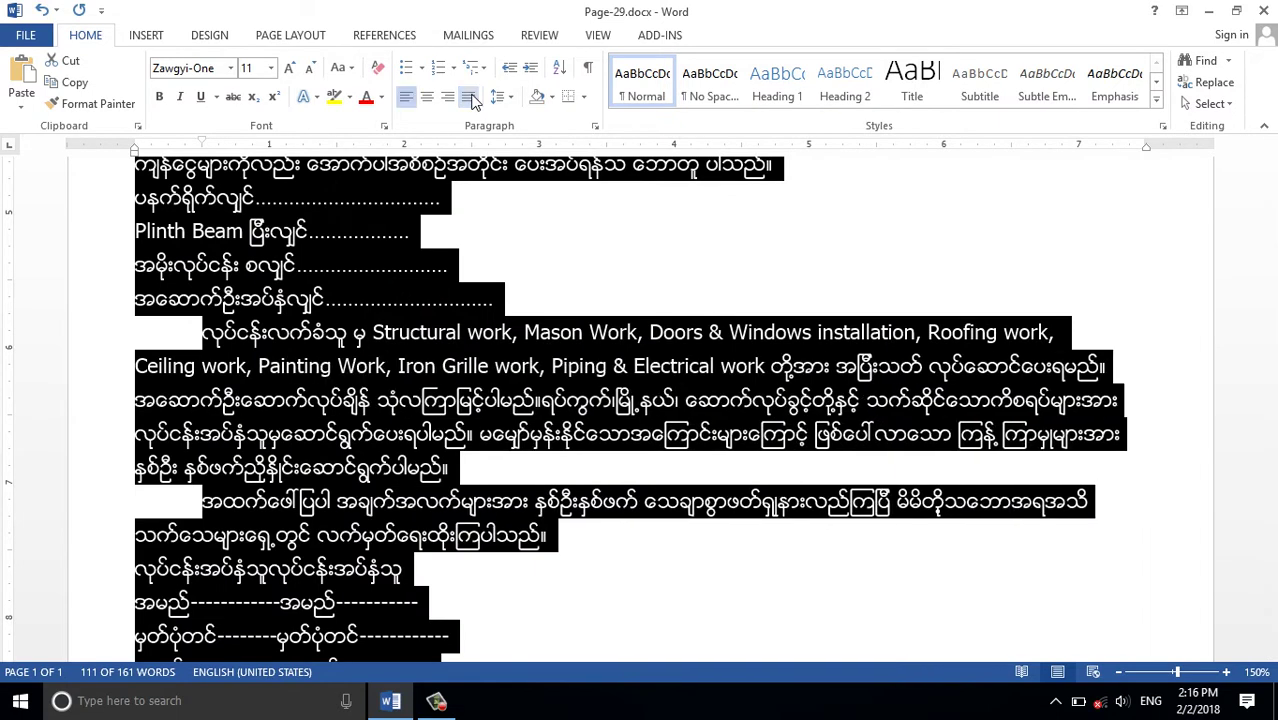
{"action": "left_click", "coordinate": [447, 333]}
Delete the stray spaces splitting Burmese words in the Structural work paragraph so Ceiling reflows up.
{"action": "scroll", "coordinate": [358, 432], "scroll_direction": "up", "scroll_amount": 2}
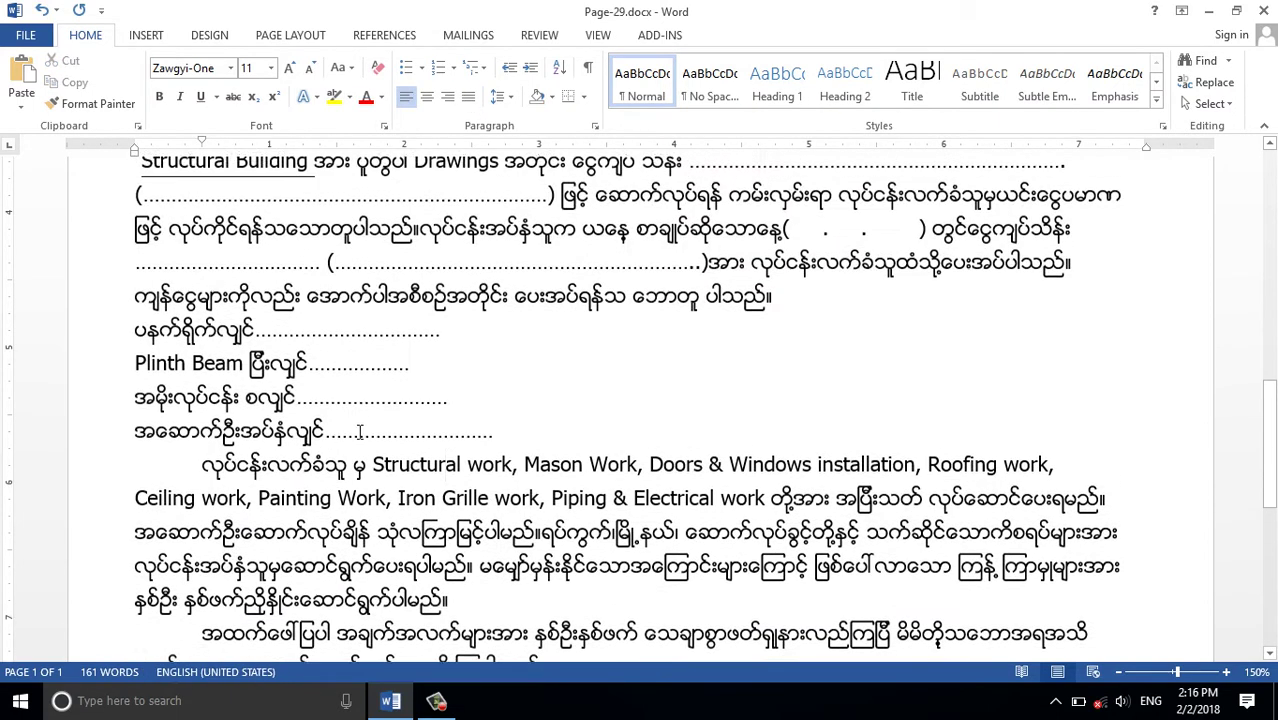
{"action": "scroll", "coordinate": [1094, 462], "scroll_direction": "down", "scroll_amount": 1}
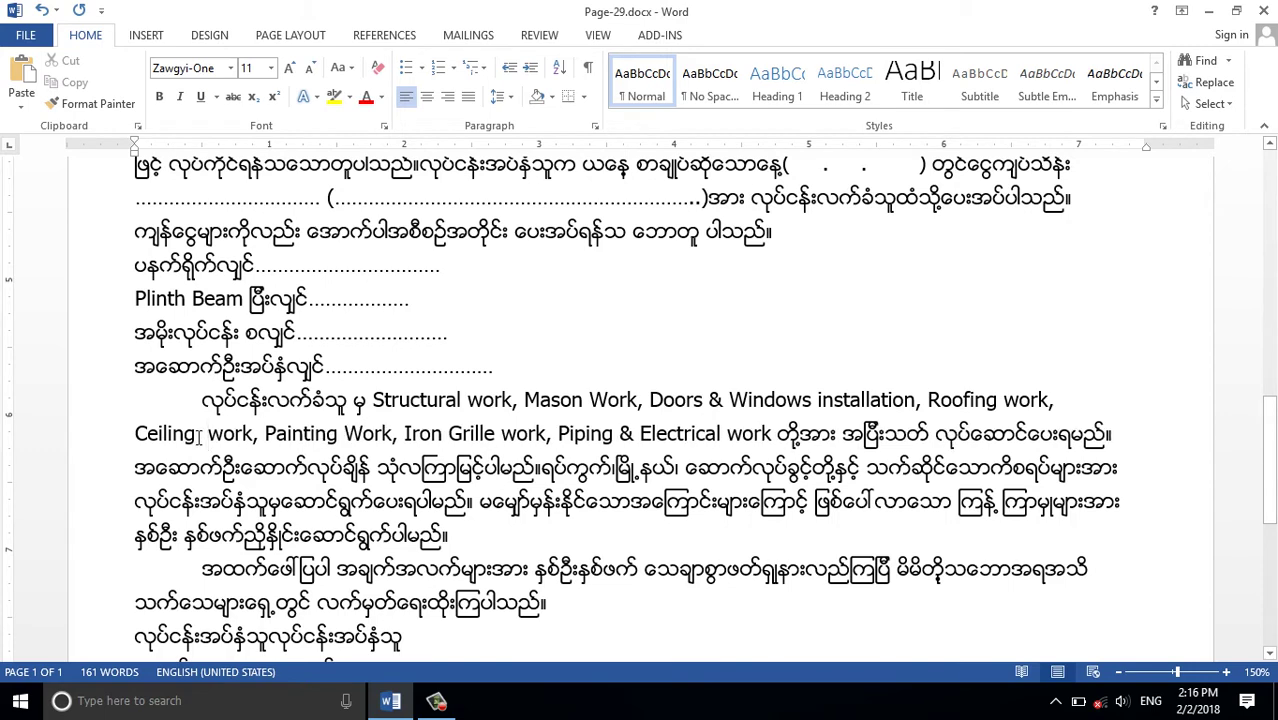
{"action": "key", "text": "Delete"}
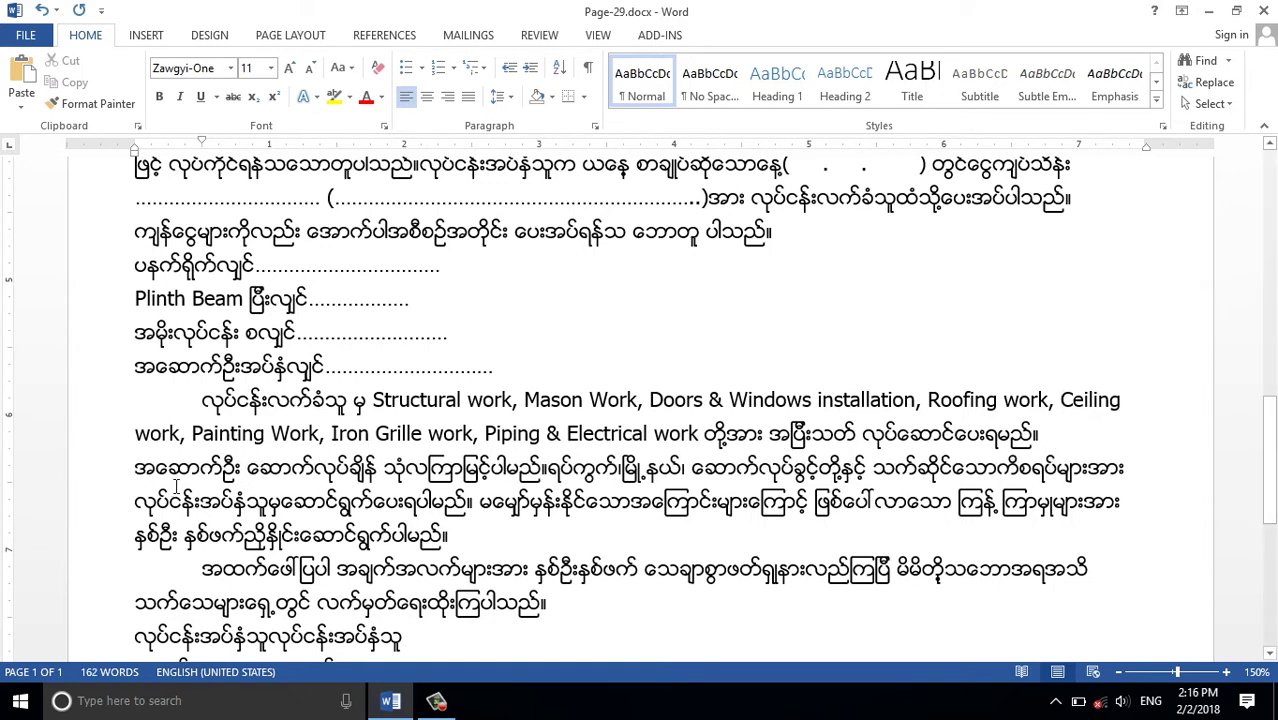
{"action": "key", "text": "BackSpace"}
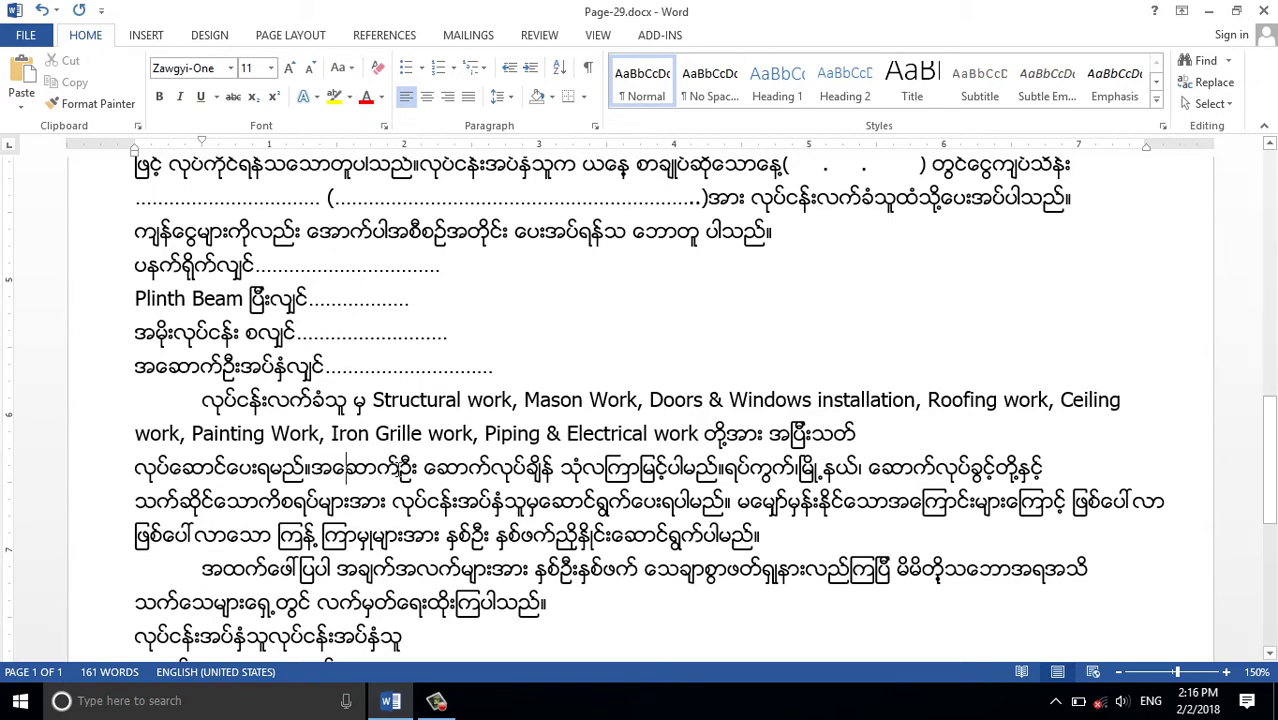
{"action": "left_click", "coordinate": [447, 468]}
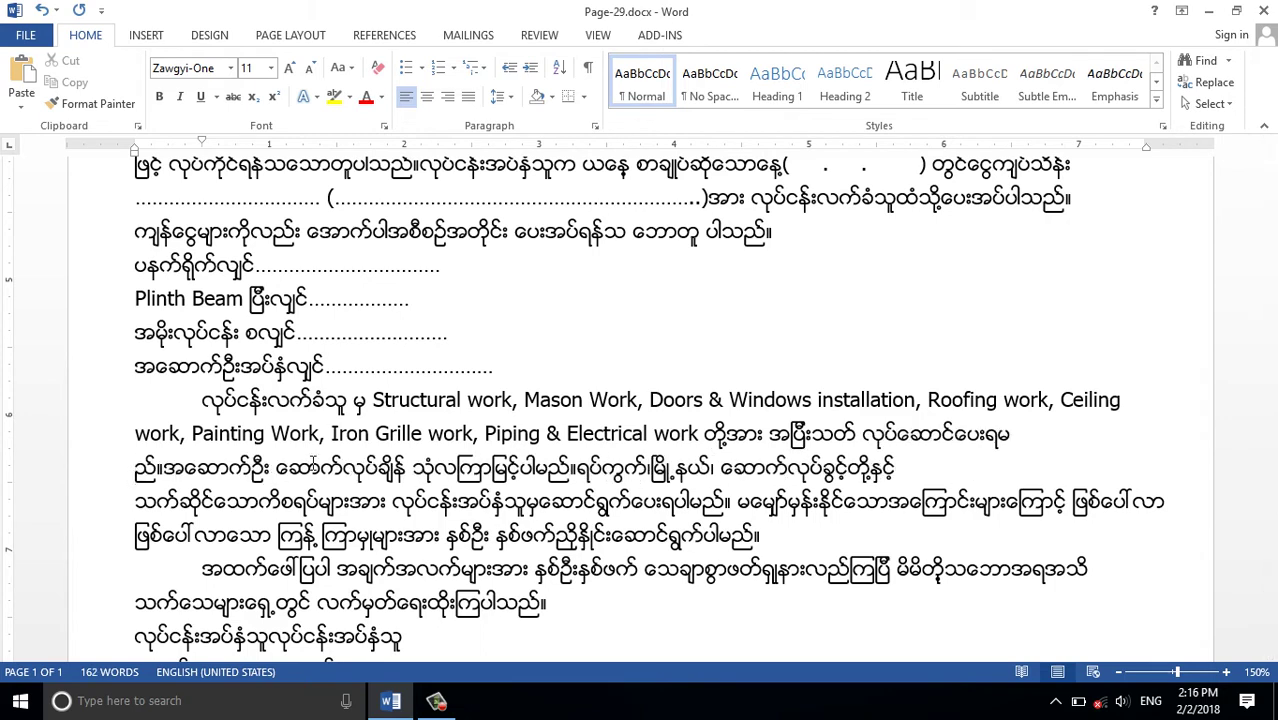
{"action": "key", "text": "BackSpace"}
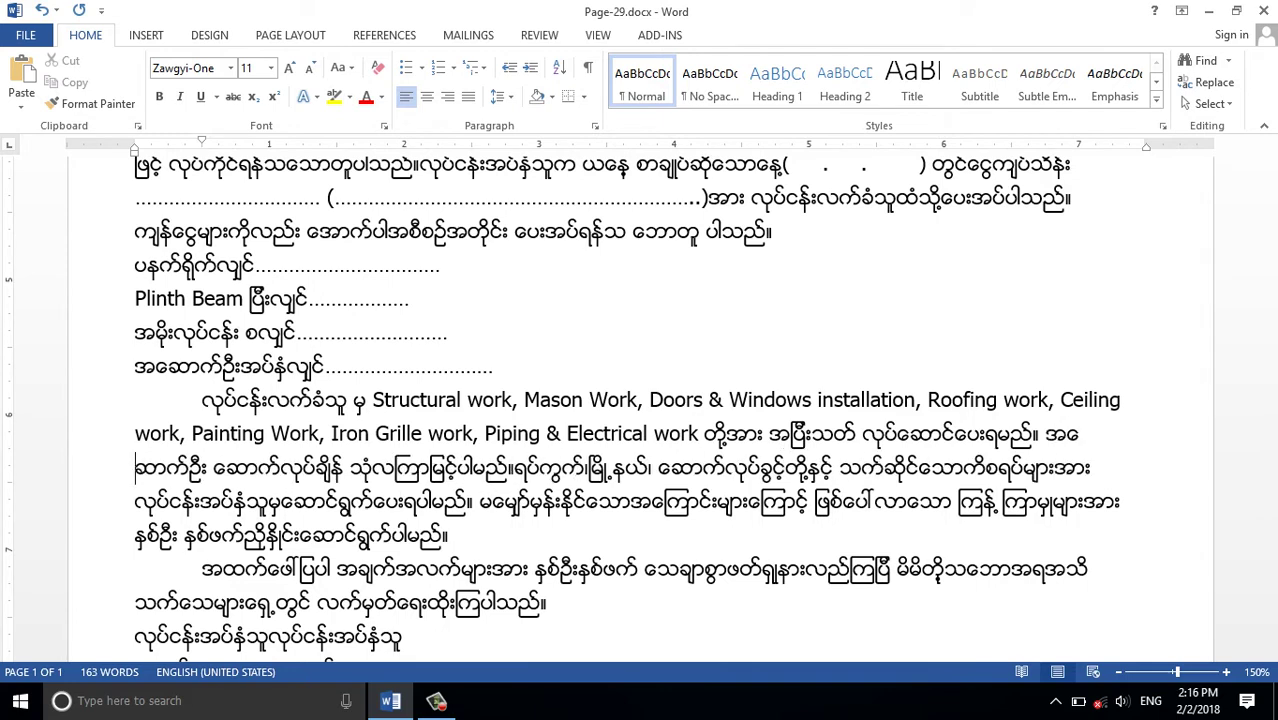
{"action": "key", "text": "BackSpace"}
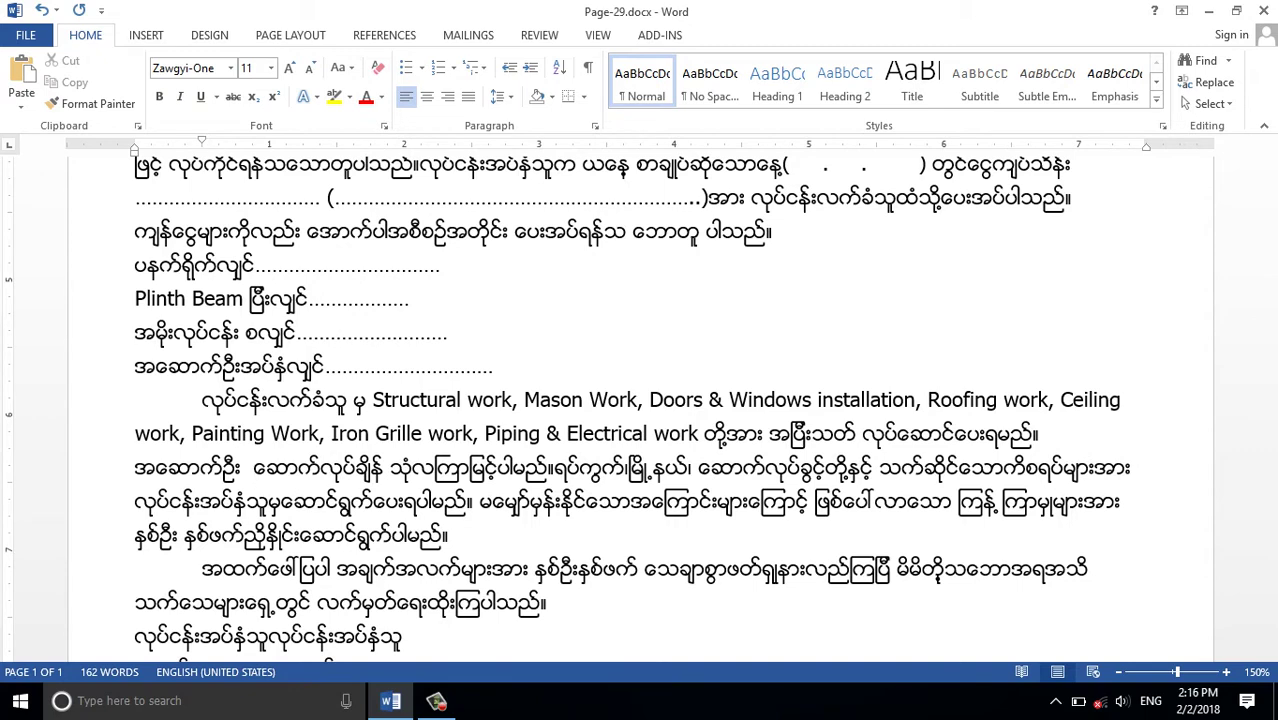
{"action": "key", "text": "BackSpace"}
{"action": "key", "text": "BackSpace"}
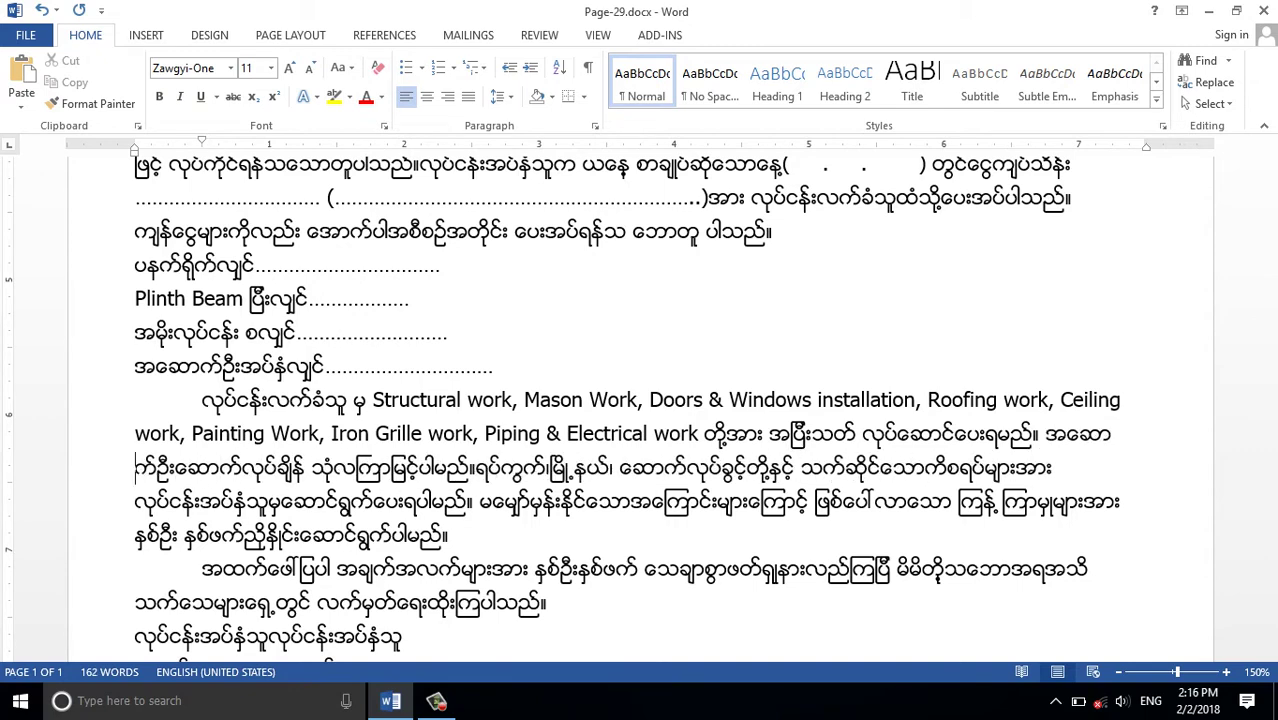
{"action": "key", "text": "BackSpace"}
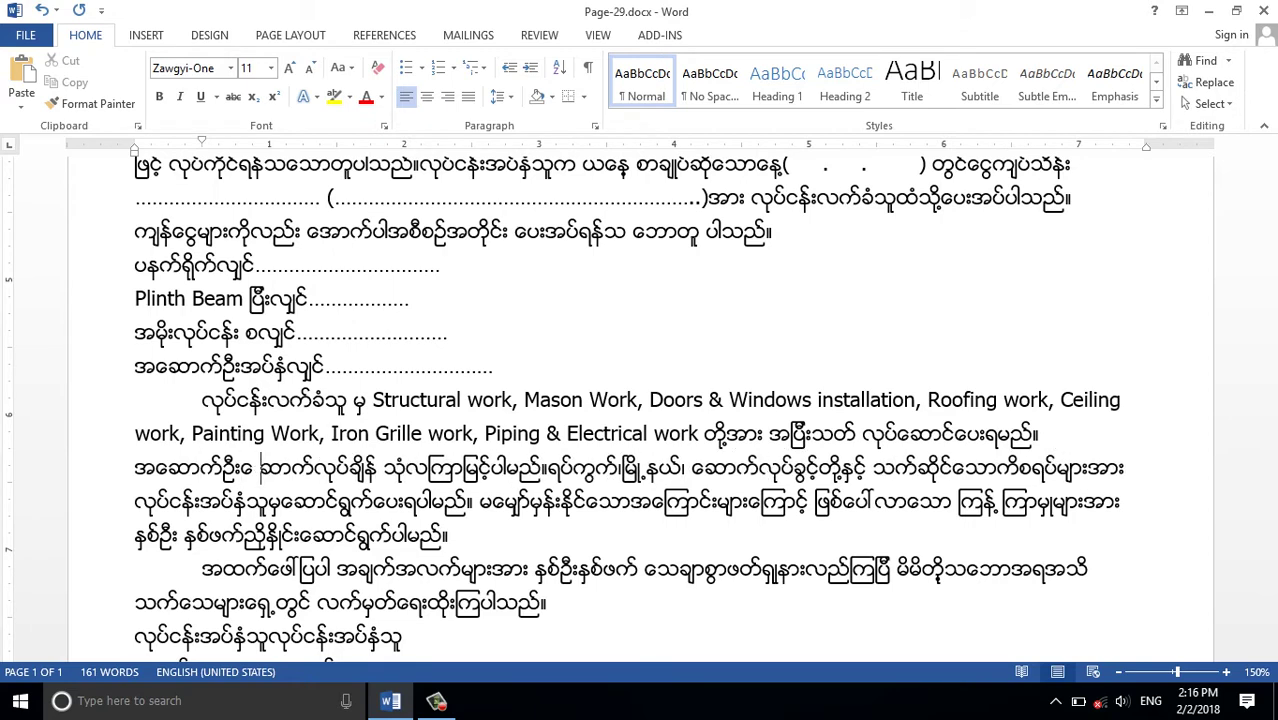
{"action": "key", "text": "BackSpace"}
{"action": "key", "text": "Right"}
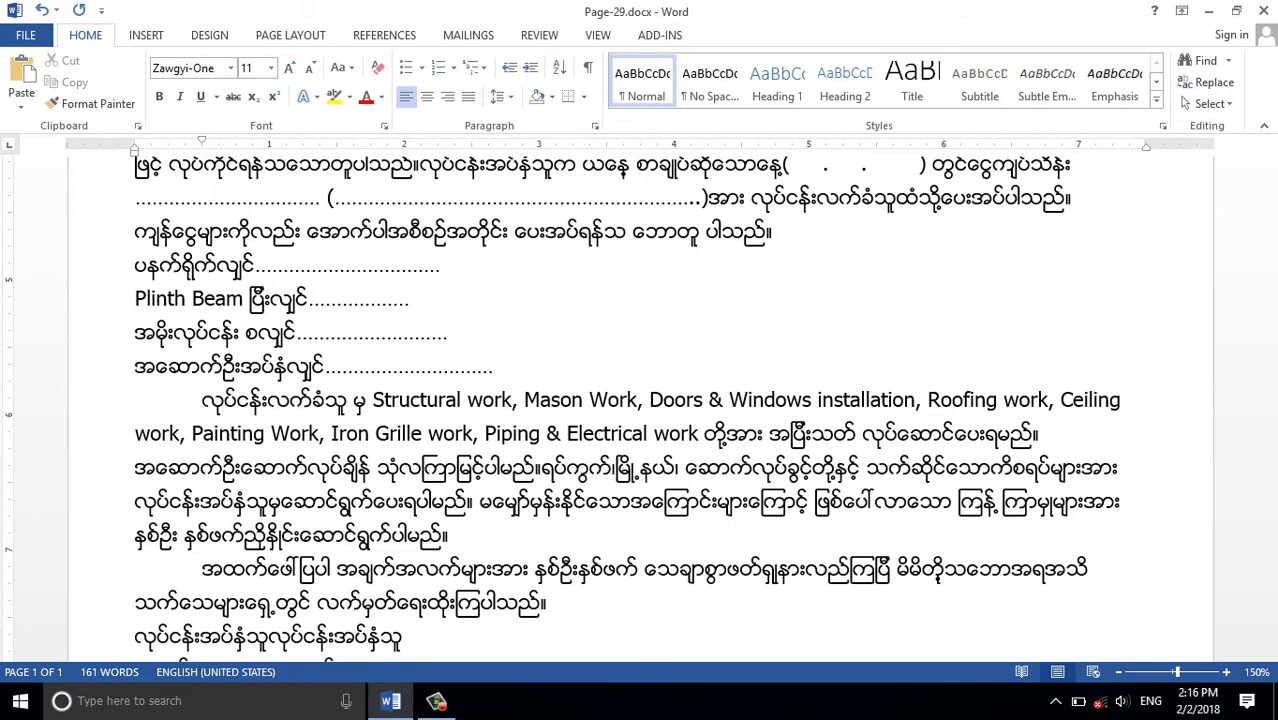
{"action": "scroll", "coordinate": [499, 395], "scroll_direction": "down", "scroll_amount": 2}
{"action": "scroll", "coordinate": [499, 395], "scroll_direction": "up", "scroll_amount": 1}
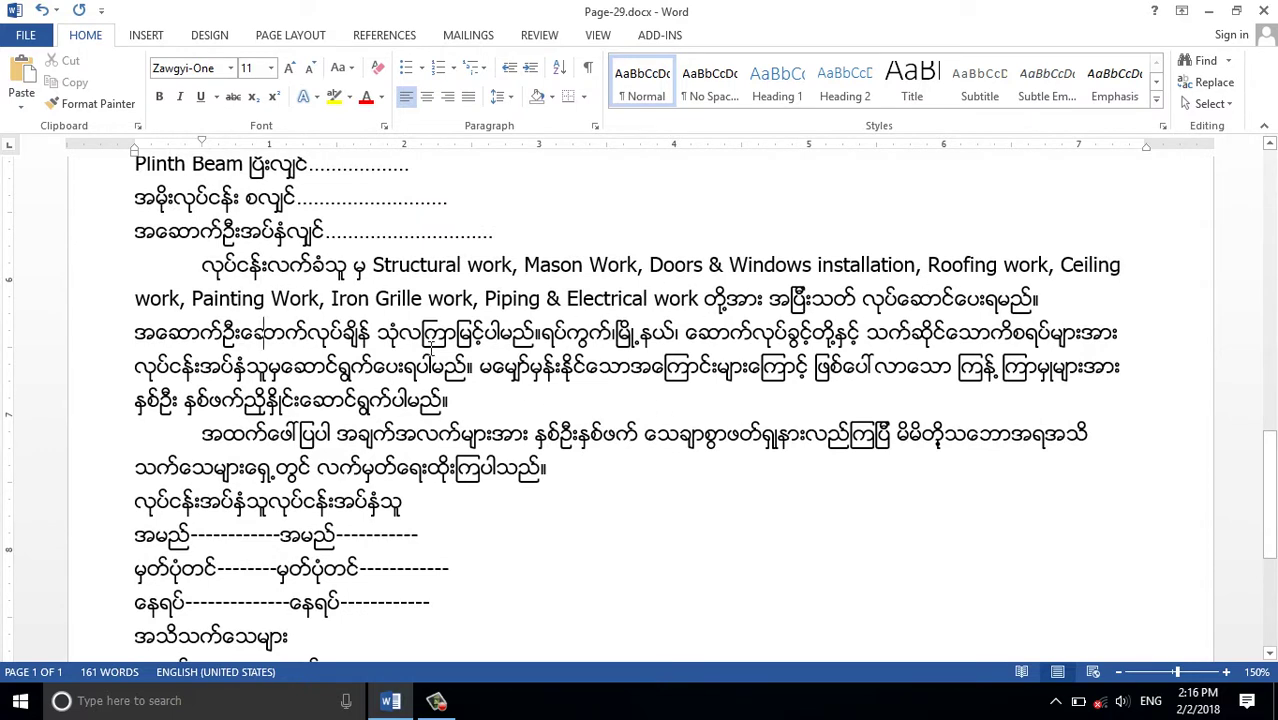
Restore the line-end word with ဦး and remove the space pushing the next word down.
{"action": "left_click", "coordinate": [236, 336]}
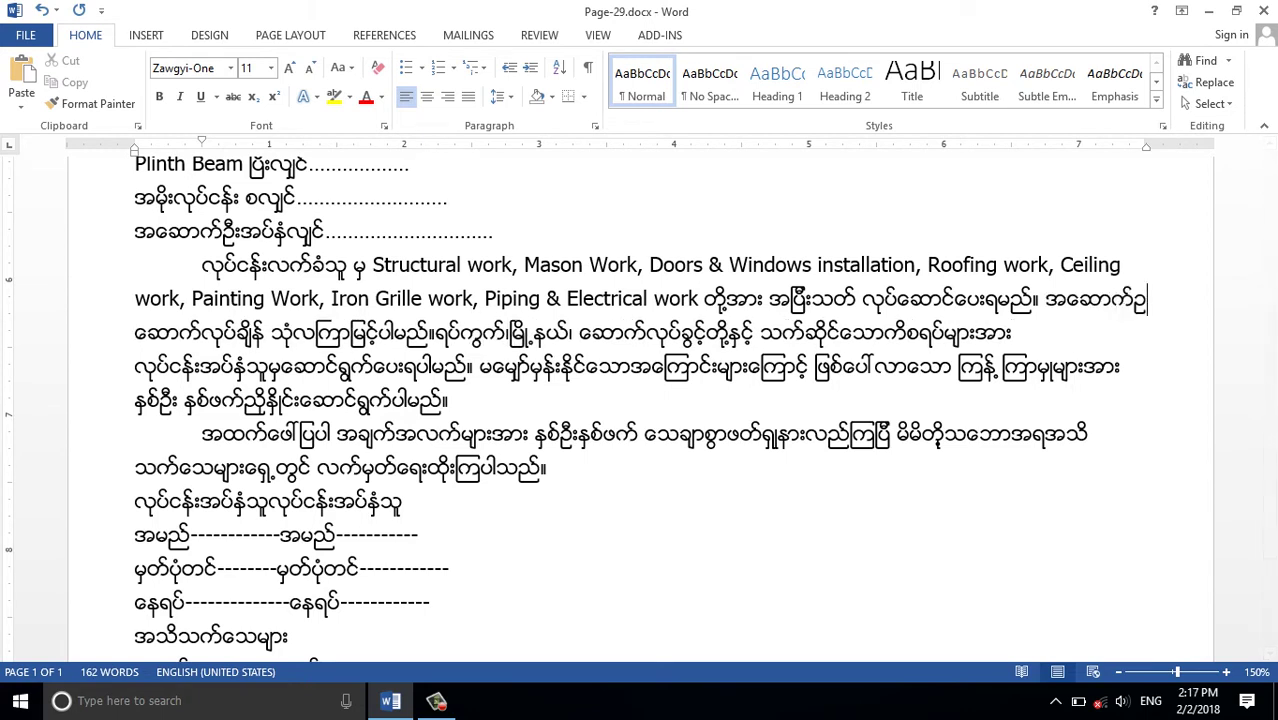
{"action": "key", "text": "BackSpace"}
{"action": "type", "text": "ဦး"}
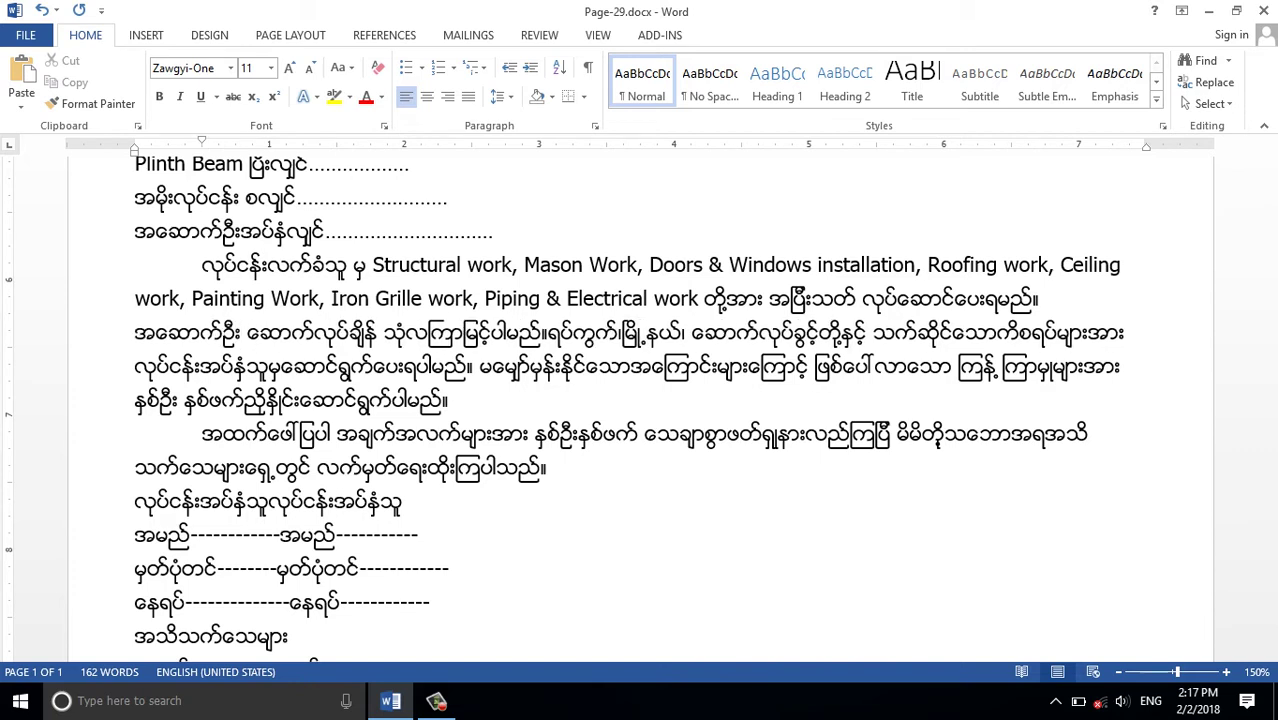
{"action": "key", "text": "BackSpace"}
{"action": "key", "text": "BackSpace"}
{"action": "key", "text": "BackSpace"}
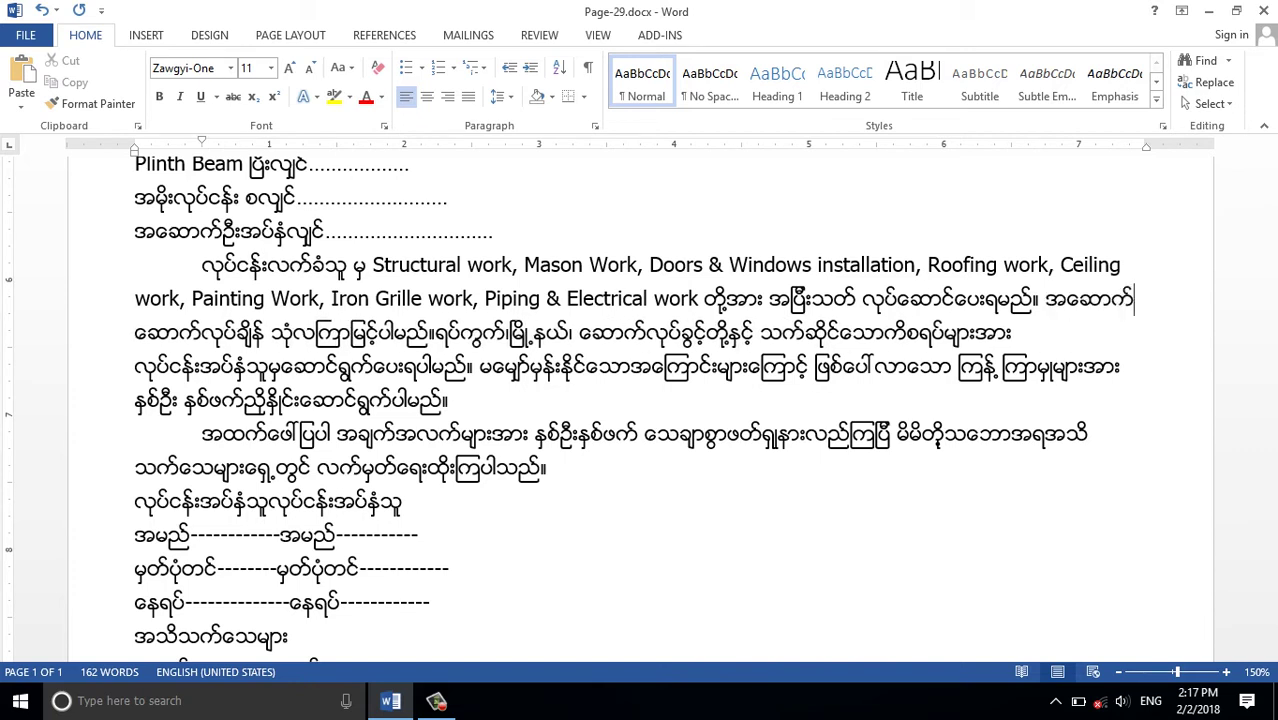
{"action": "type", "text": "အ"}
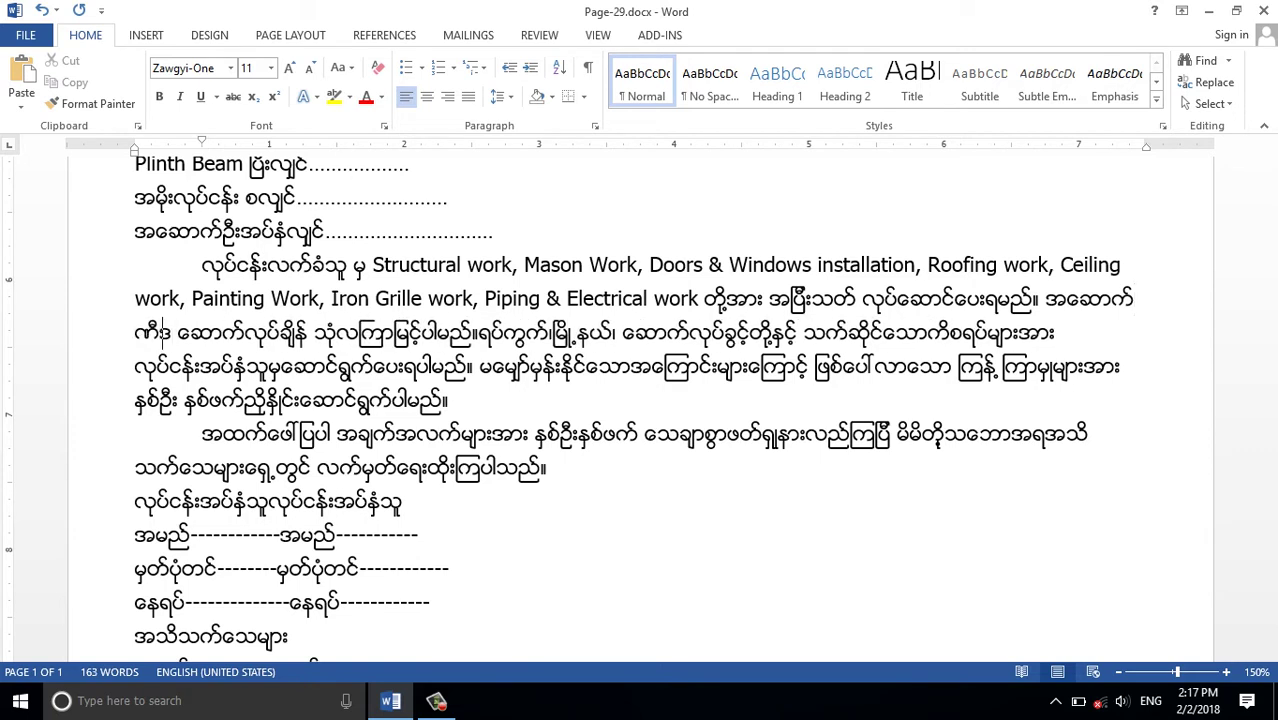
{"action": "key", "text": "BackSpace"}
{"action": "type", "text": "ဥ"}
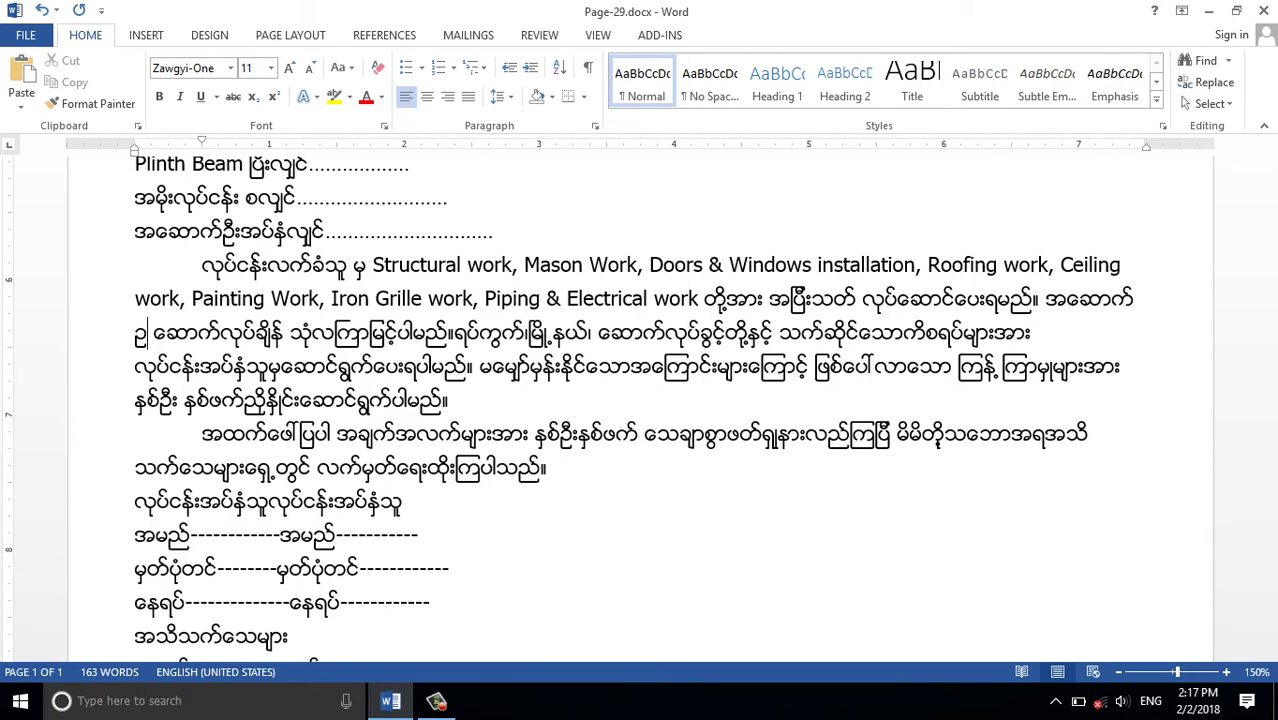
{"action": "type", "text": "ဦး"}
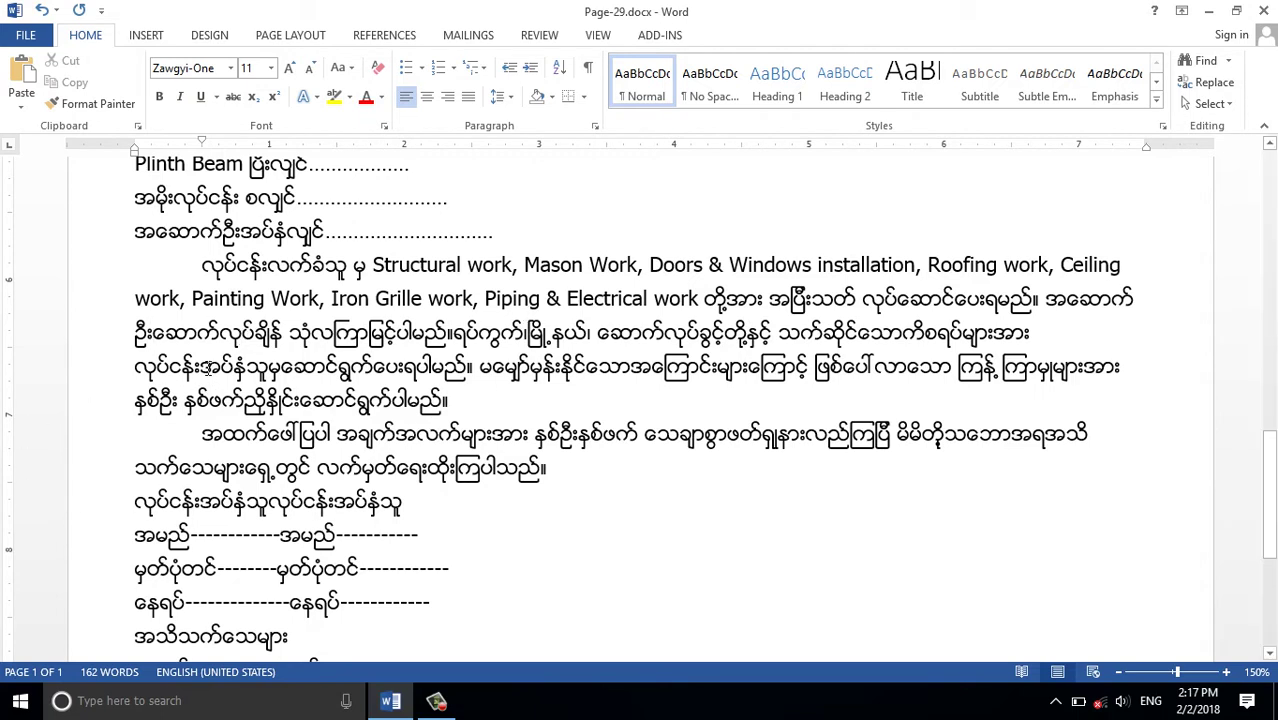
{"action": "left_click", "coordinate": [205, 366]}
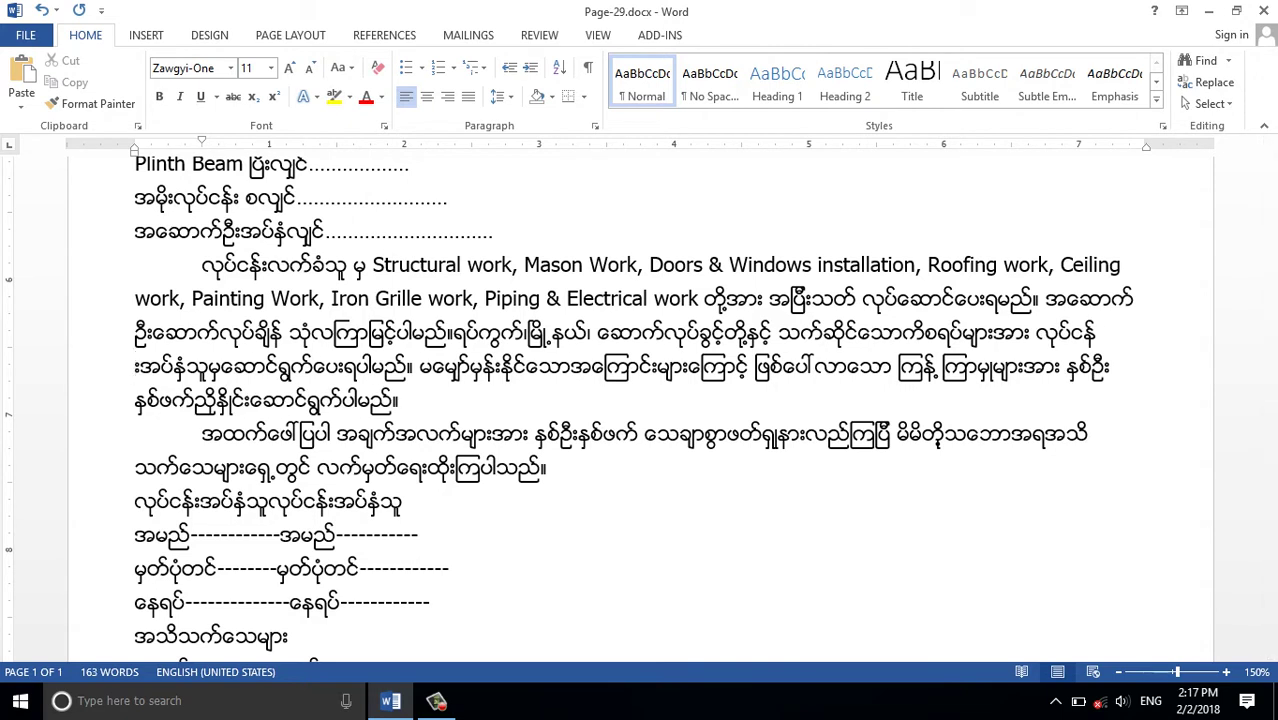
{"action": "key", "text": "BackSpace"}
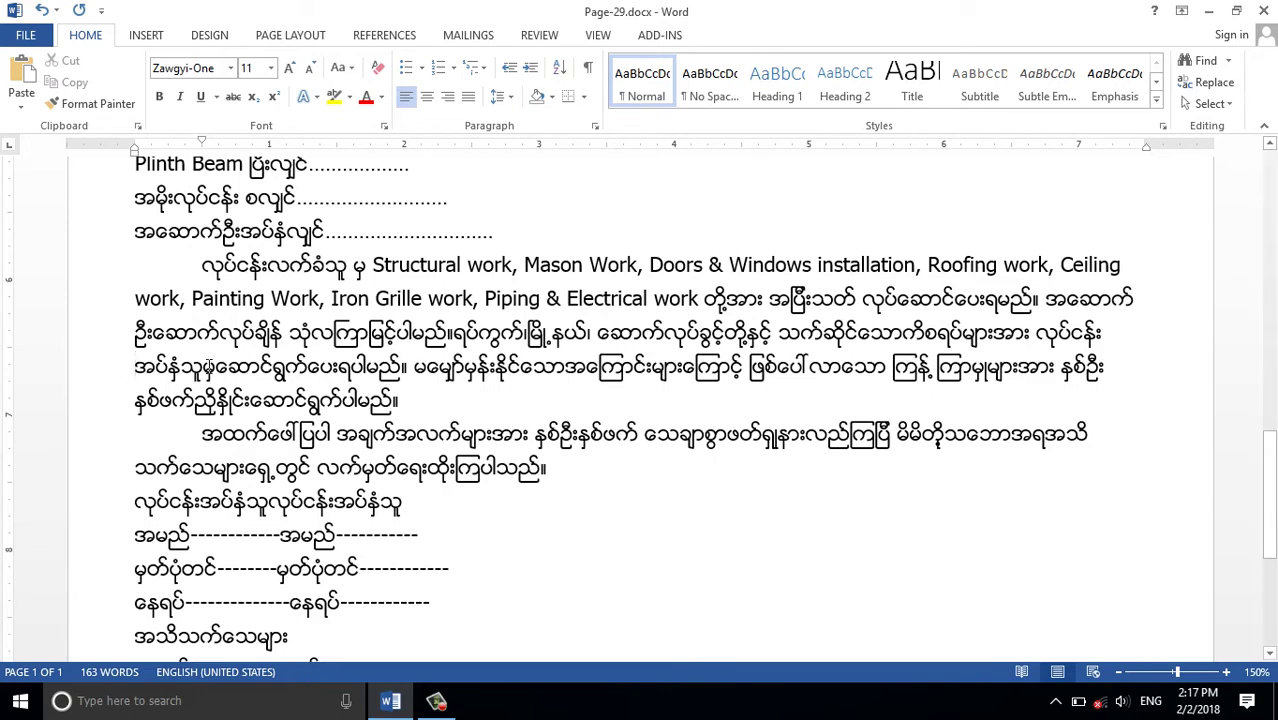
{"action": "scroll", "coordinate": [244, 372], "scroll_direction": "down", "scroll_amount": 2}
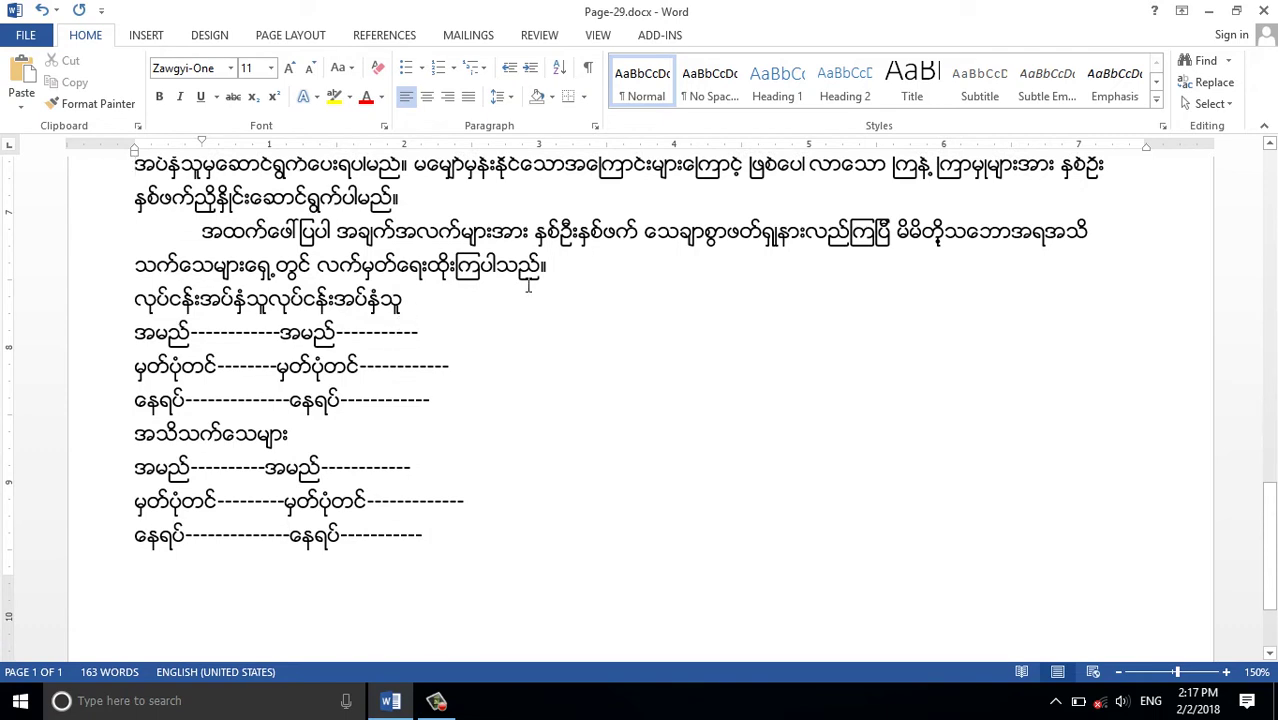
{"action": "left_click", "coordinate": [579, 277]}
{"action": "key", "text": "Return"}
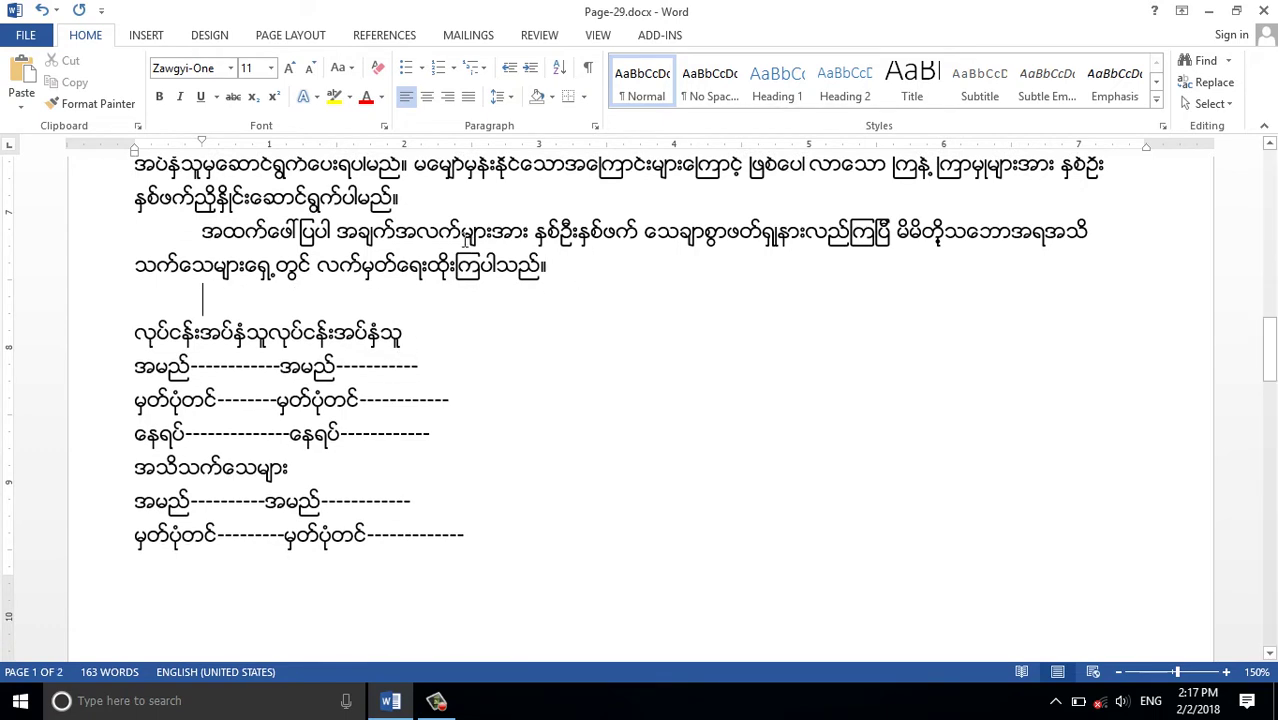
{"action": "left_click", "coordinate": [424, 195]}
{"action": "key", "text": "Return"}
{"action": "scroll", "coordinate": [458, 305], "scroll_direction": "down", "scroll_amount": 3}
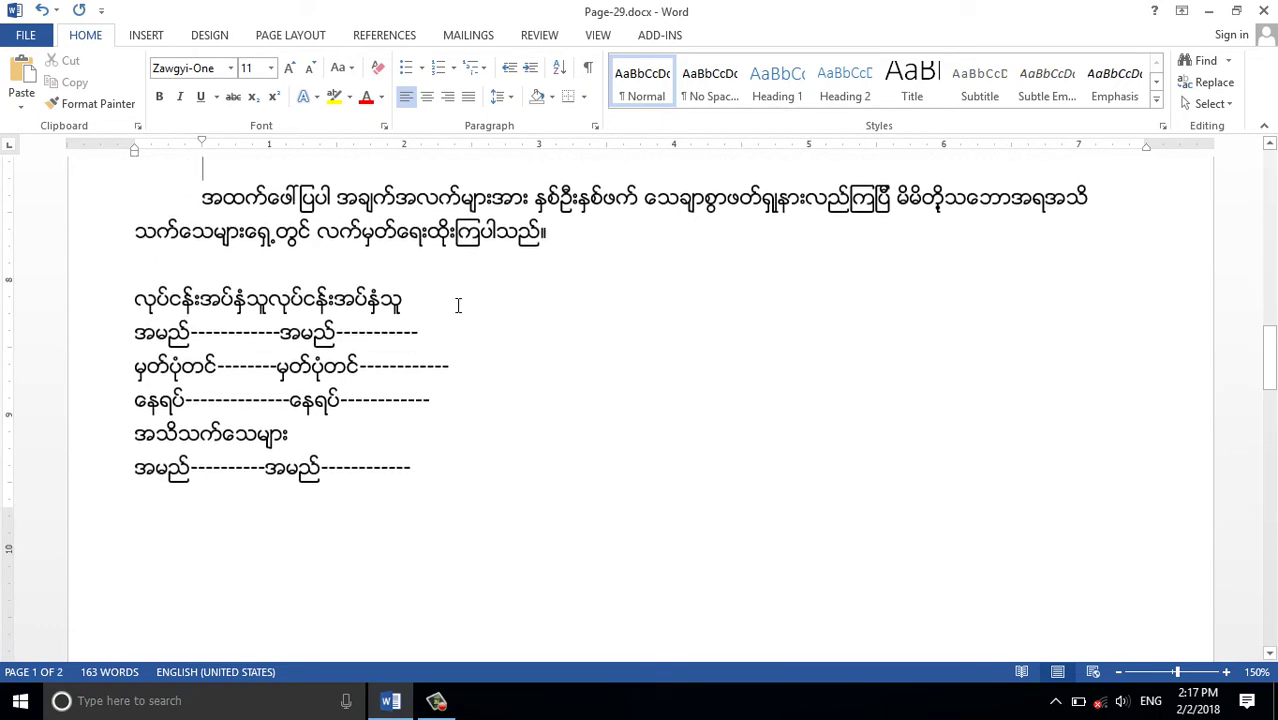
{"action": "scroll", "coordinate": [458, 305], "scroll_direction": "up", "scroll_amount": 5}
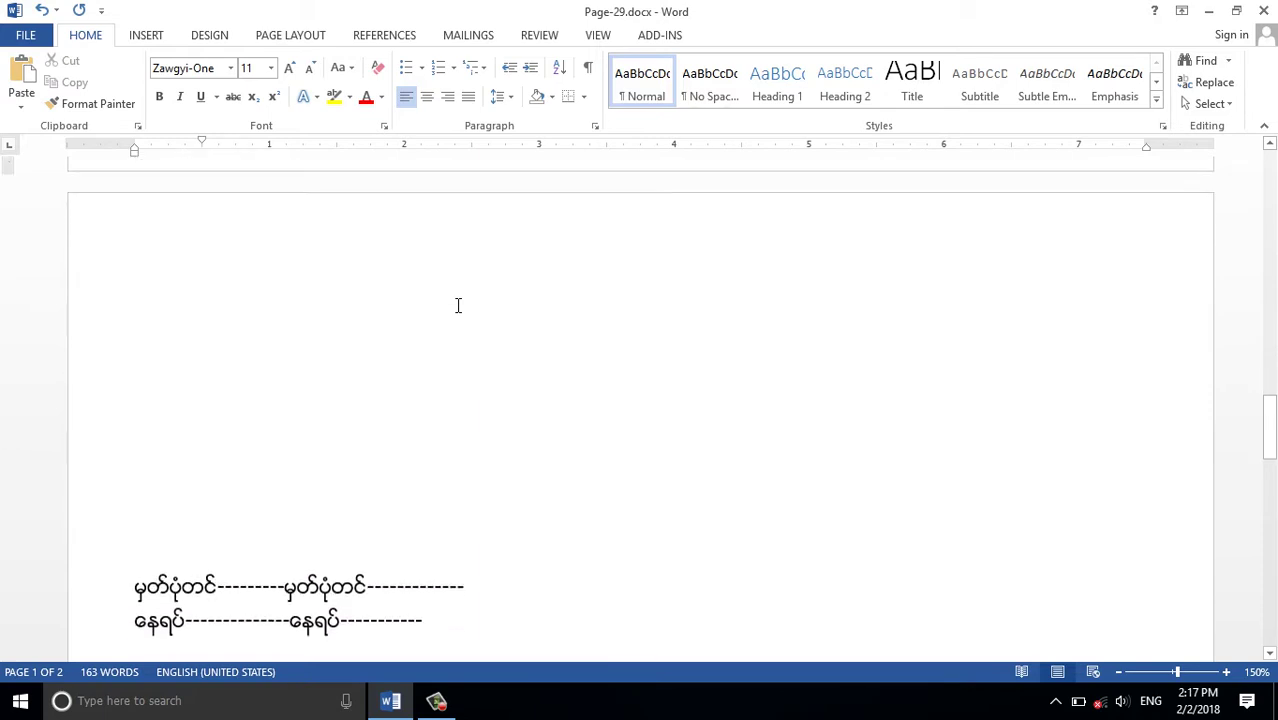
{"action": "scroll", "coordinate": [458, 305], "scroll_direction": "down", "scroll_amount": 4}
{"action": "scroll", "coordinate": [458, 305], "scroll_direction": "up", "scroll_amount": 3}
{"action": "scroll", "coordinate": [458, 305], "scroll_direction": "up", "scroll_amount": 1}
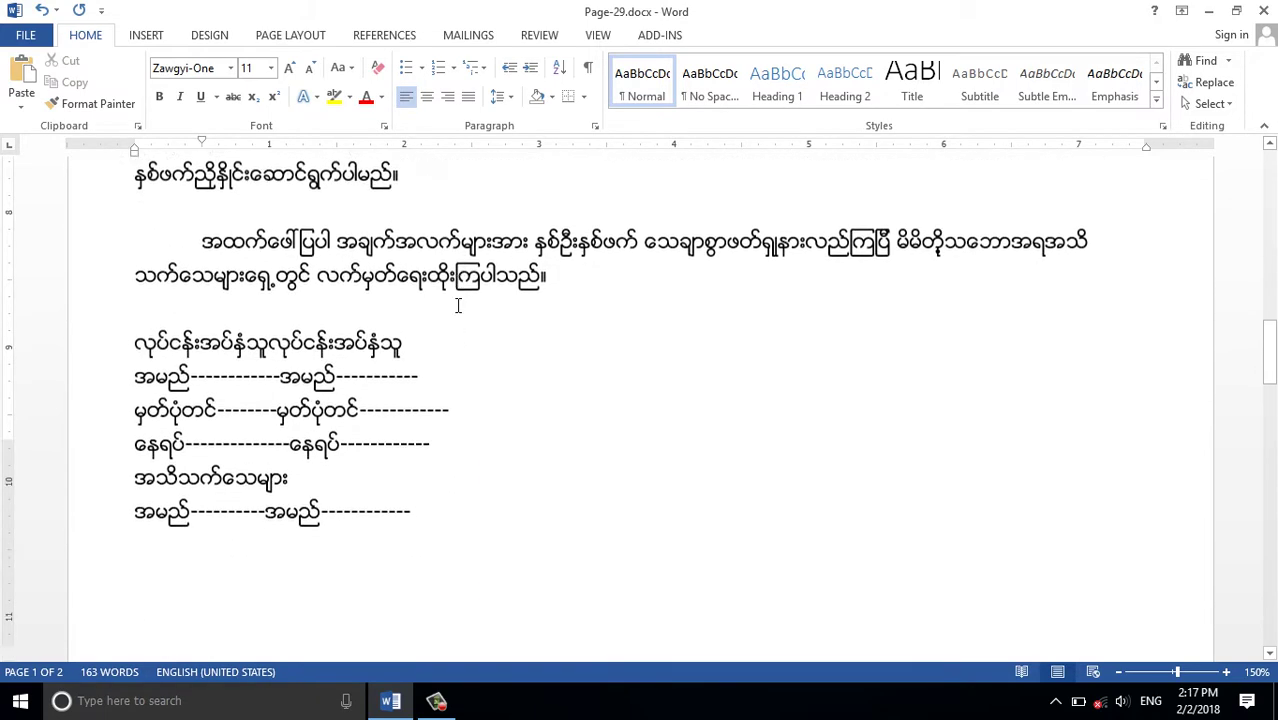
{"action": "scroll", "coordinate": [458, 305], "scroll_direction": "down", "scroll_amount": 4}
{"action": "scroll", "coordinate": [458, 305], "scroll_direction": "up", "scroll_amount": 2}
{"action": "scroll", "coordinate": [458, 305], "scroll_direction": "up", "scroll_amount": 2}
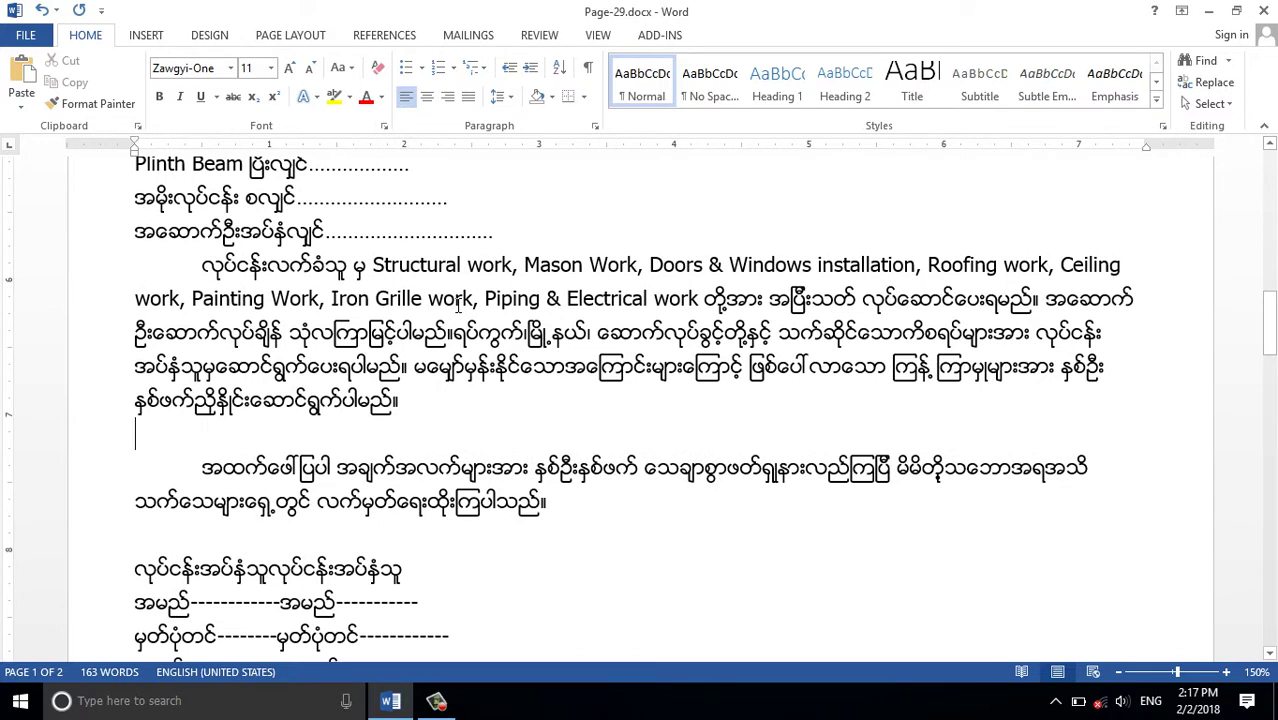
{"action": "key", "text": "BackSpace"}
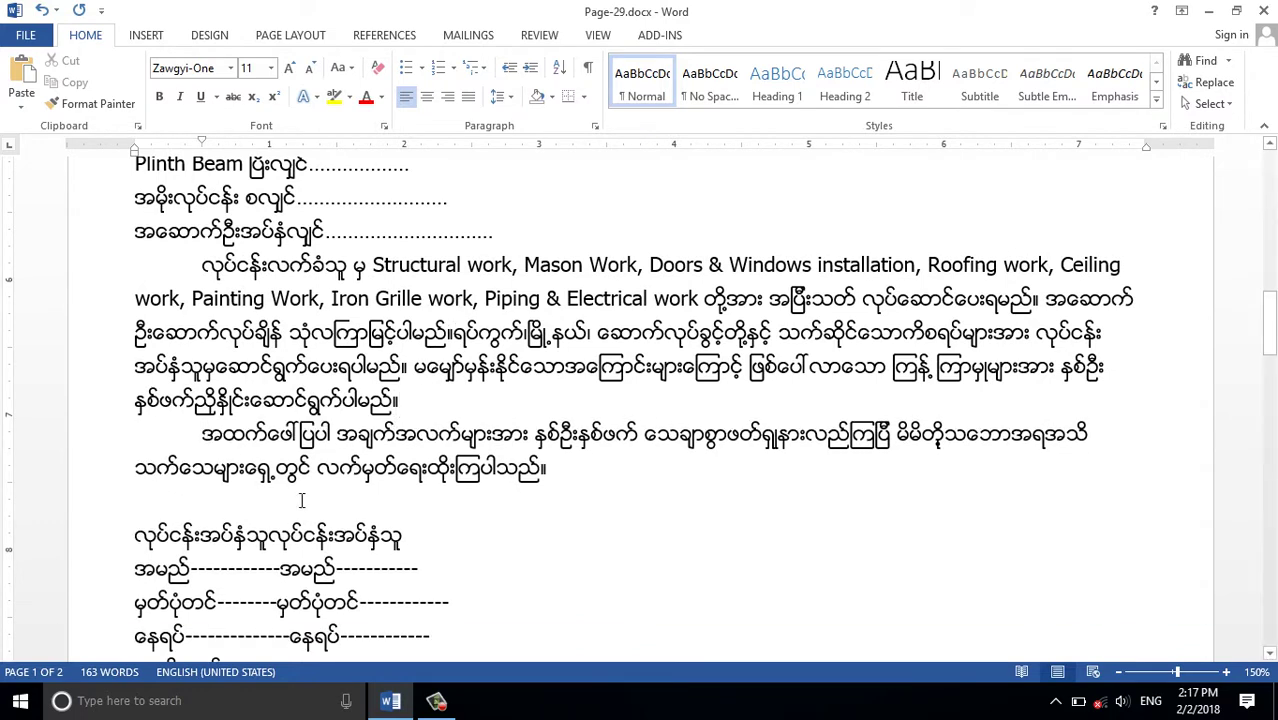
{"action": "left_click", "coordinate": [303, 500]}
{"action": "key", "text": "BackSpace"}
{"action": "key", "text": "BackSpace"}
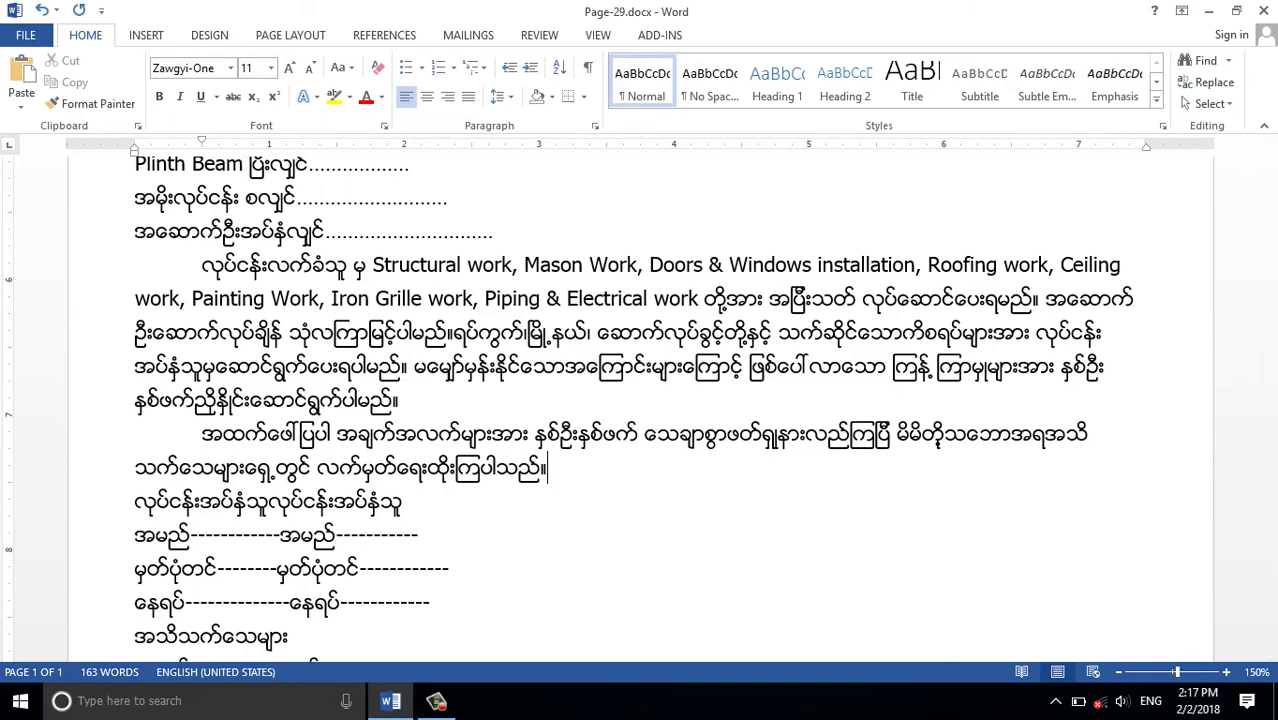
{"action": "scroll", "coordinate": [372, 467], "scroll_direction": "down", "scroll_amount": 5, "text": "ctrl"}
{"action": "scroll", "coordinate": [372, 467], "scroll_direction": "down", "scroll_amount": 3, "text": "ctrl"}
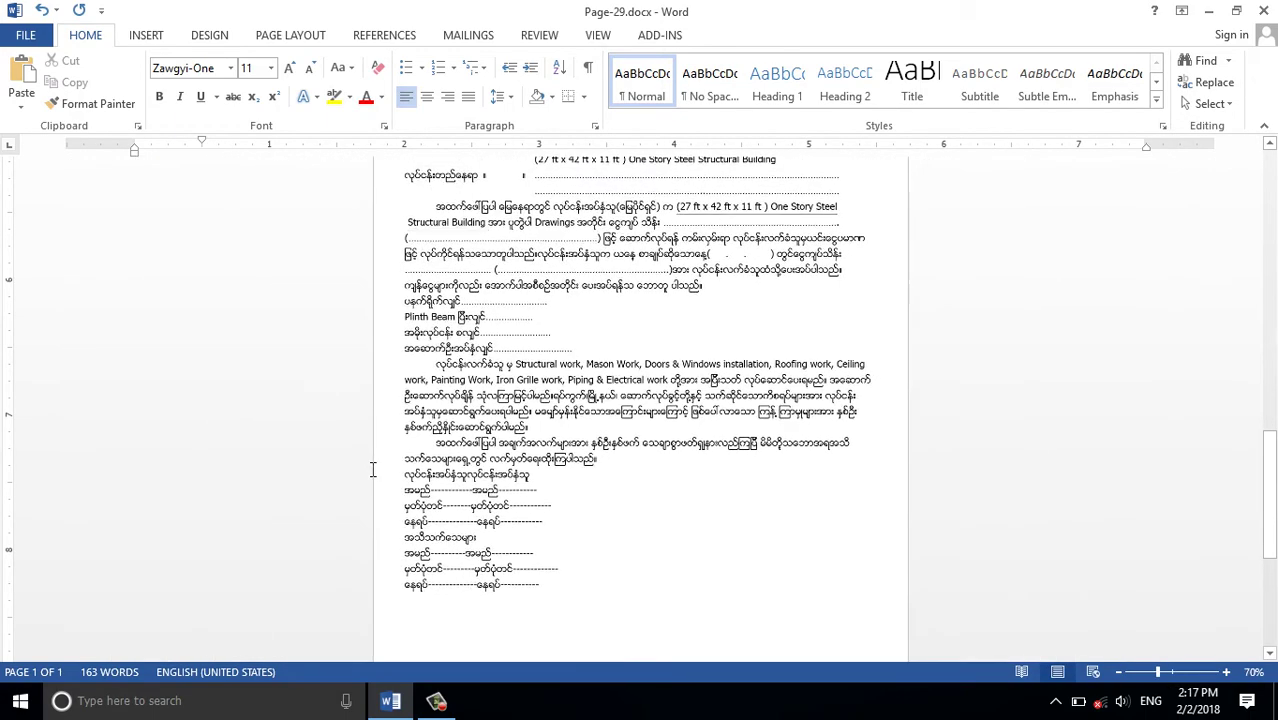
{"action": "scroll", "coordinate": [399, 517], "scroll_direction": "up", "scroll_amount": 4}
{"action": "scroll", "coordinate": [399, 517], "scroll_direction": "up", "scroll_amount": 4}
{"action": "scroll", "coordinate": [399, 517], "scroll_direction": "down", "scroll_amount": 2}
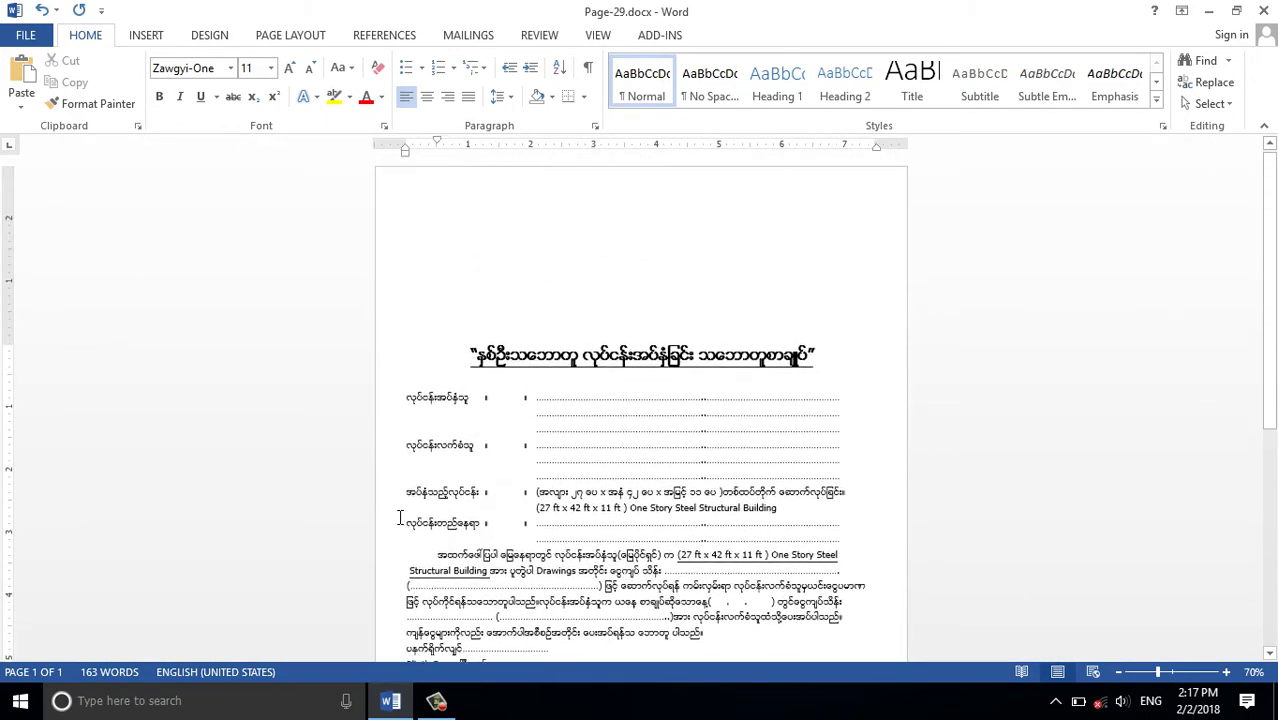
{"action": "scroll", "coordinate": [400, 516], "scroll_direction": "down", "scroll_amount": 2}
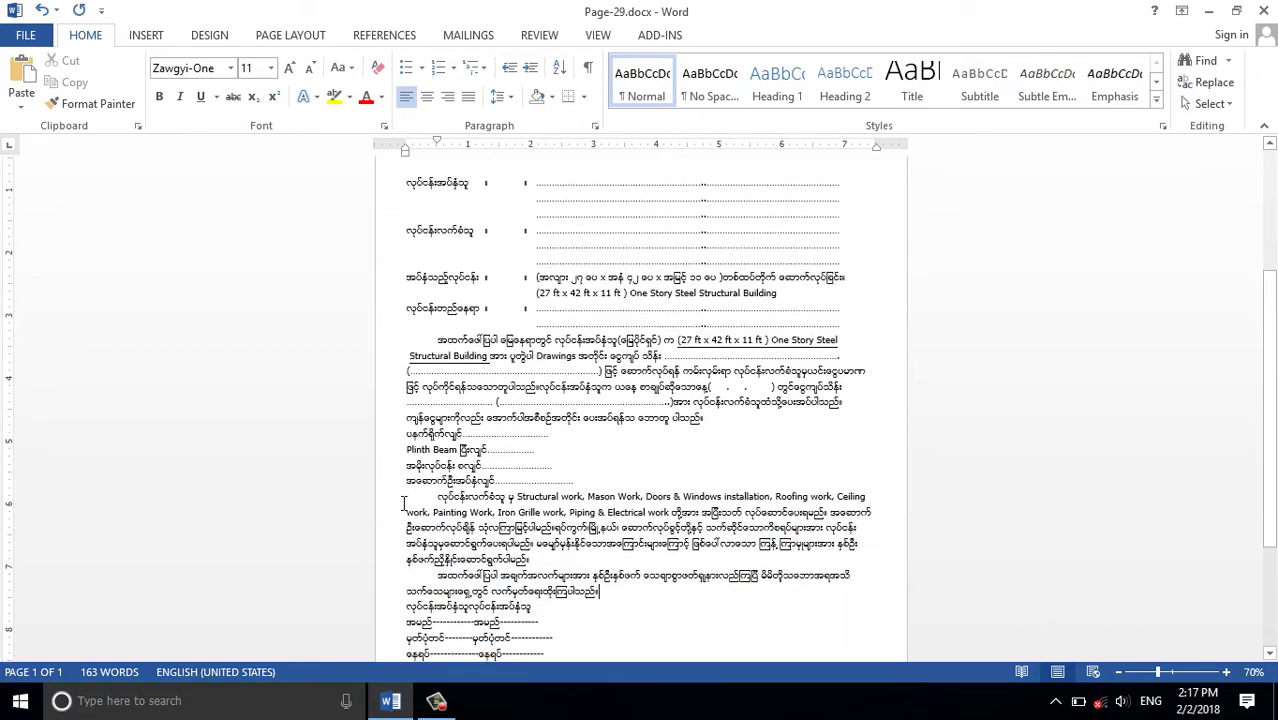
{"action": "scroll", "coordinate": [524, 507], "scroll_direction": "up", "scroll_amount": 3, "text": "ctrl"}
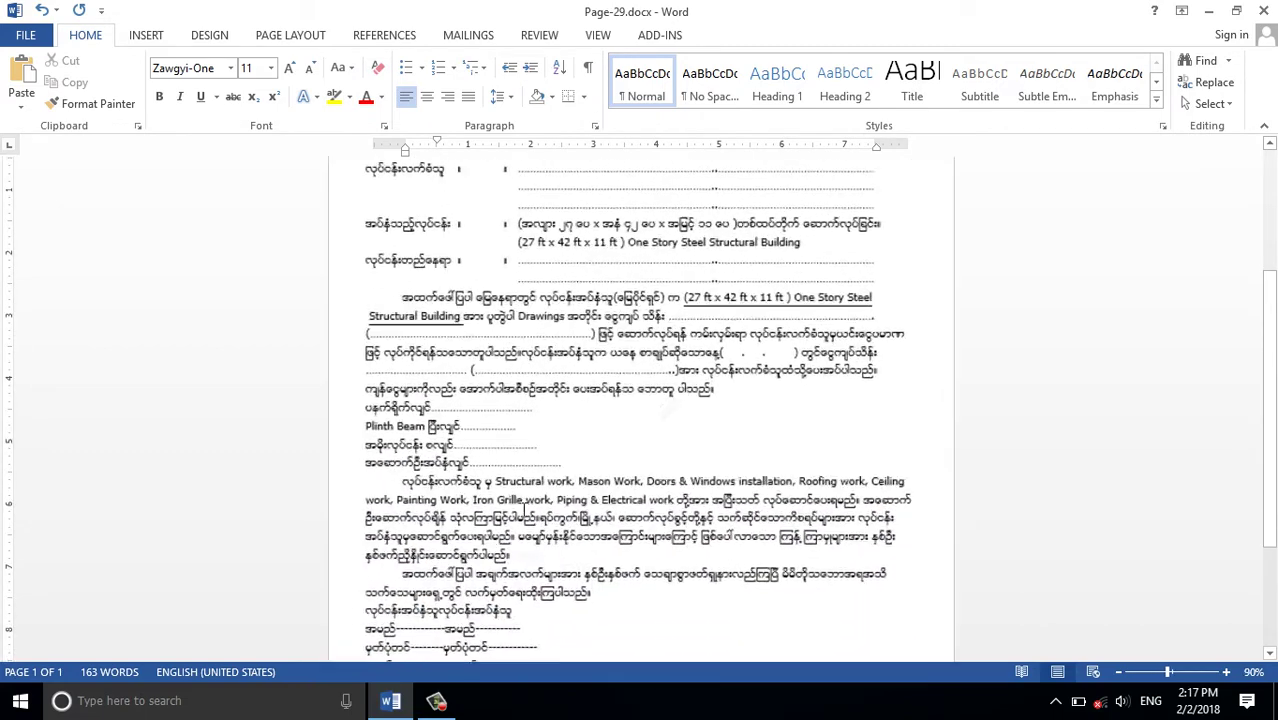
{"action": "scroll", "coordinate": [524, 510], "scroll_direction": "up", "scroll_amount": 2}
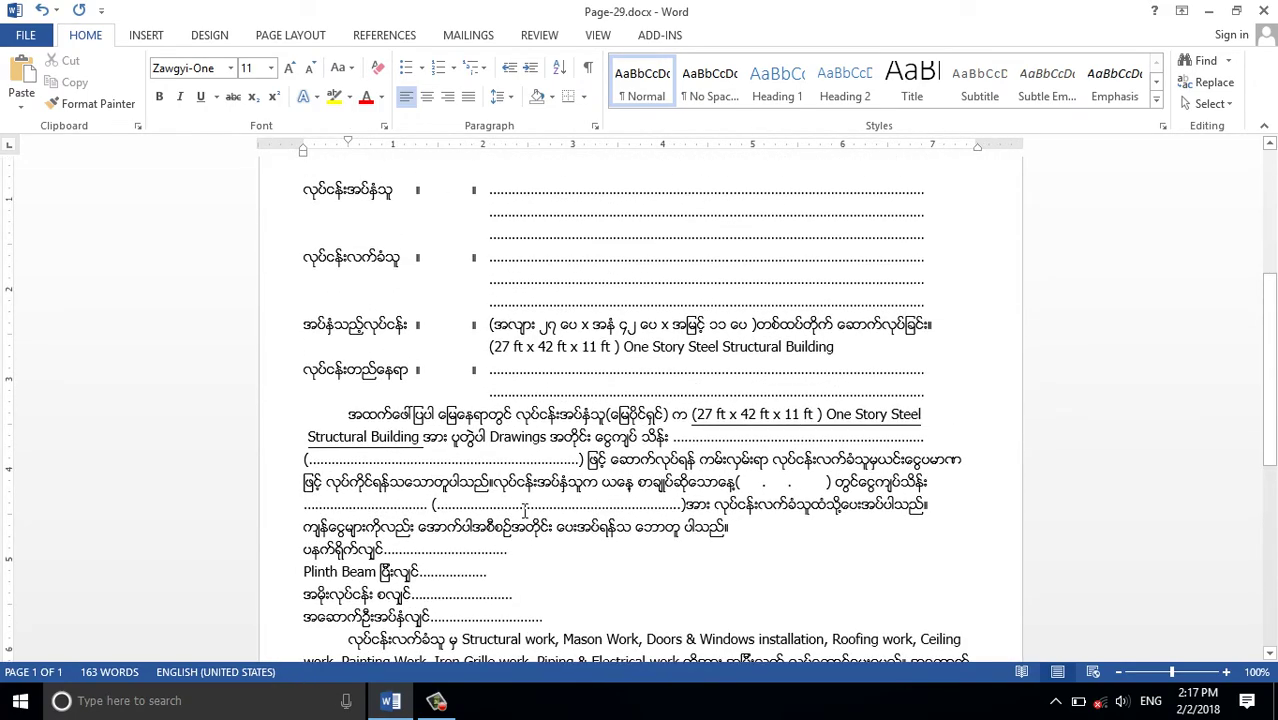
{"action": "scroll", "coordinate": [524, 510], "scroll_direction": "down", "scroll_amount": 1, "text": "ctrl"}
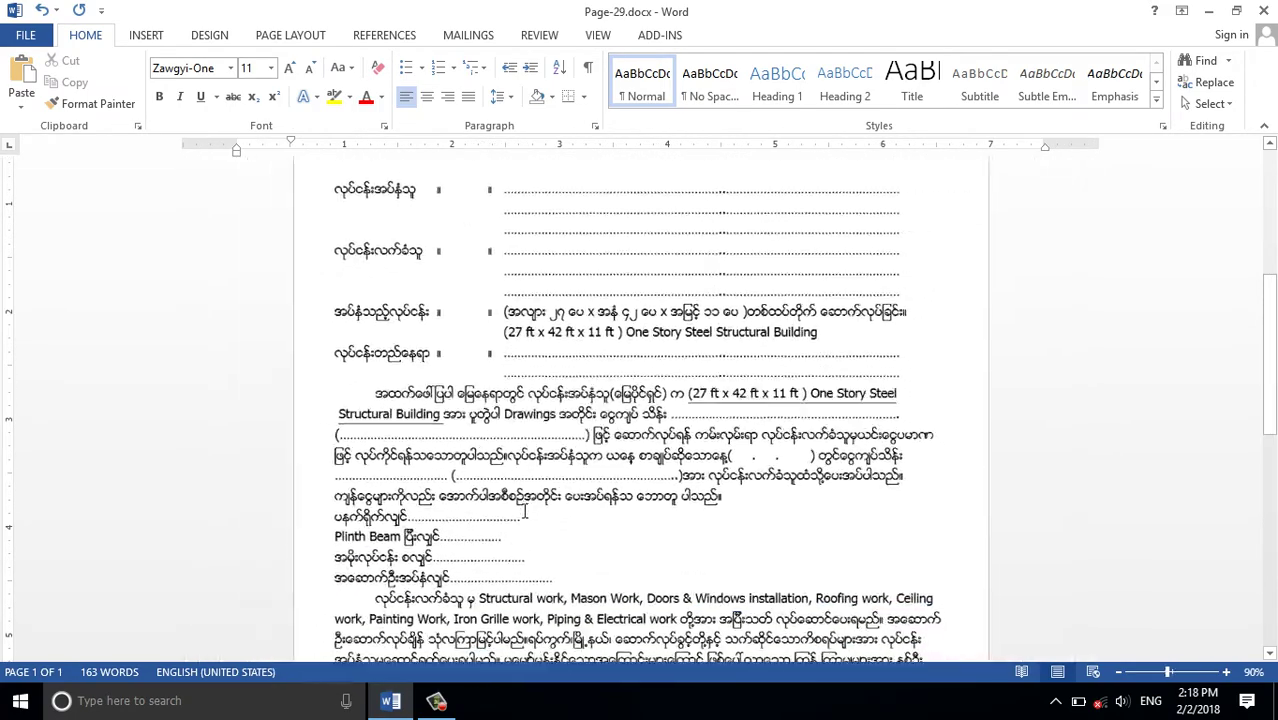
{"action": "scroll", "coordinate": [524, 510], "scroll_direction": "up", "scroll_amount": 3}
{"action": "scroll", "coordinate": [522, 512], "scroll_direction": "down", "scroll_amount": 2}
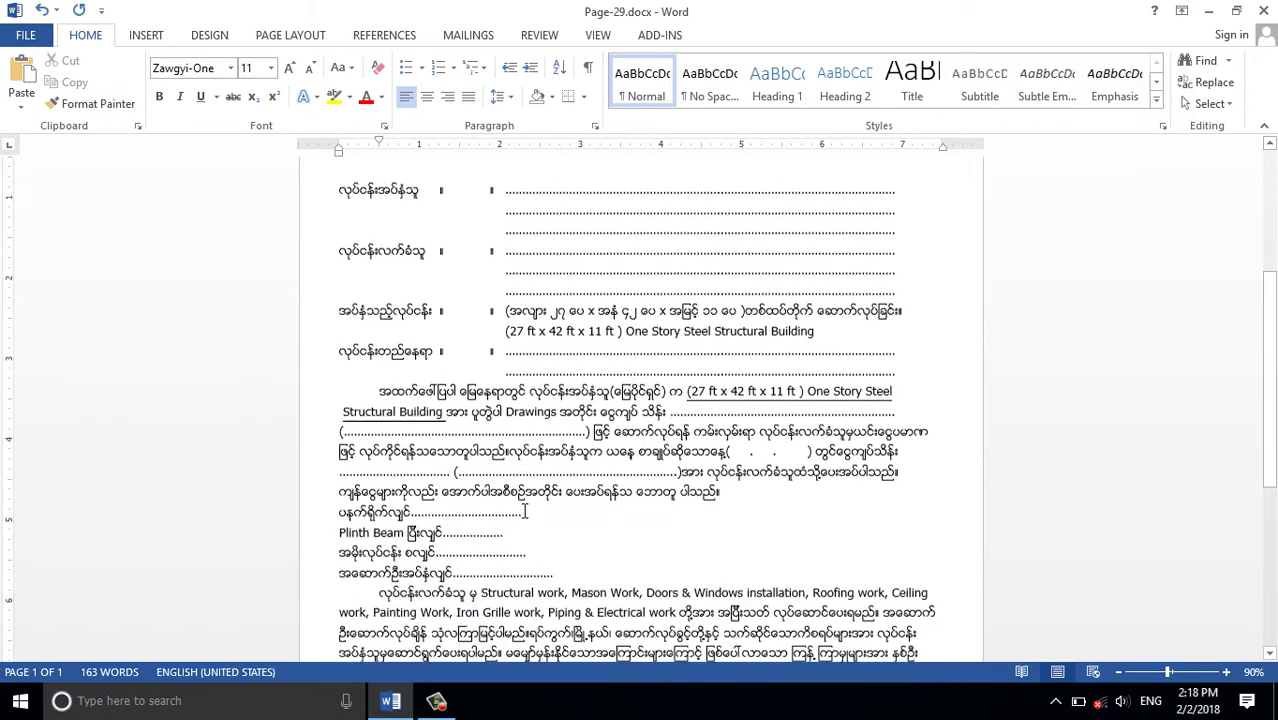
{"action": "scroll", "coordinate": [520, 515], "scroll_direction": "down", "scroll_amount": 5}
{"action": "scroll", "coordinate": [520, 515], "scroll_direction": "down", "scroll_amount": 1}
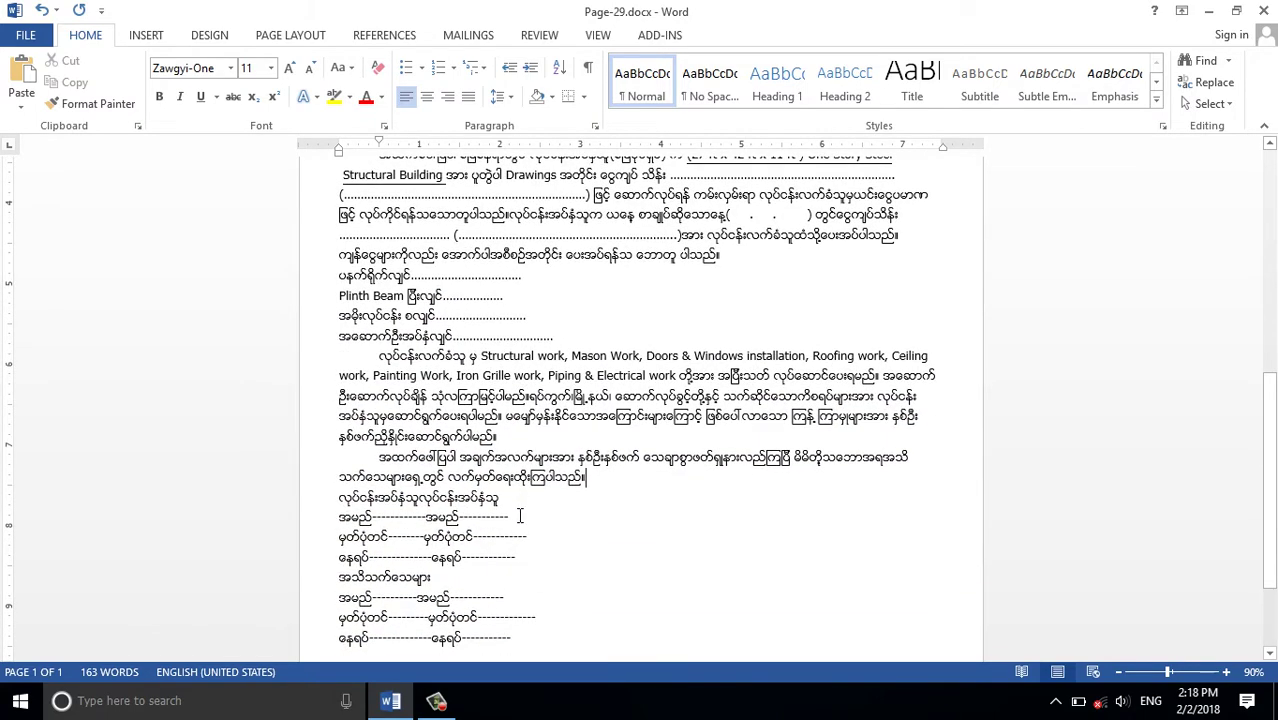
Preview the single-page contract with Ctrl+P and print it.
{"action": "key", "text": "ctrl+p"}
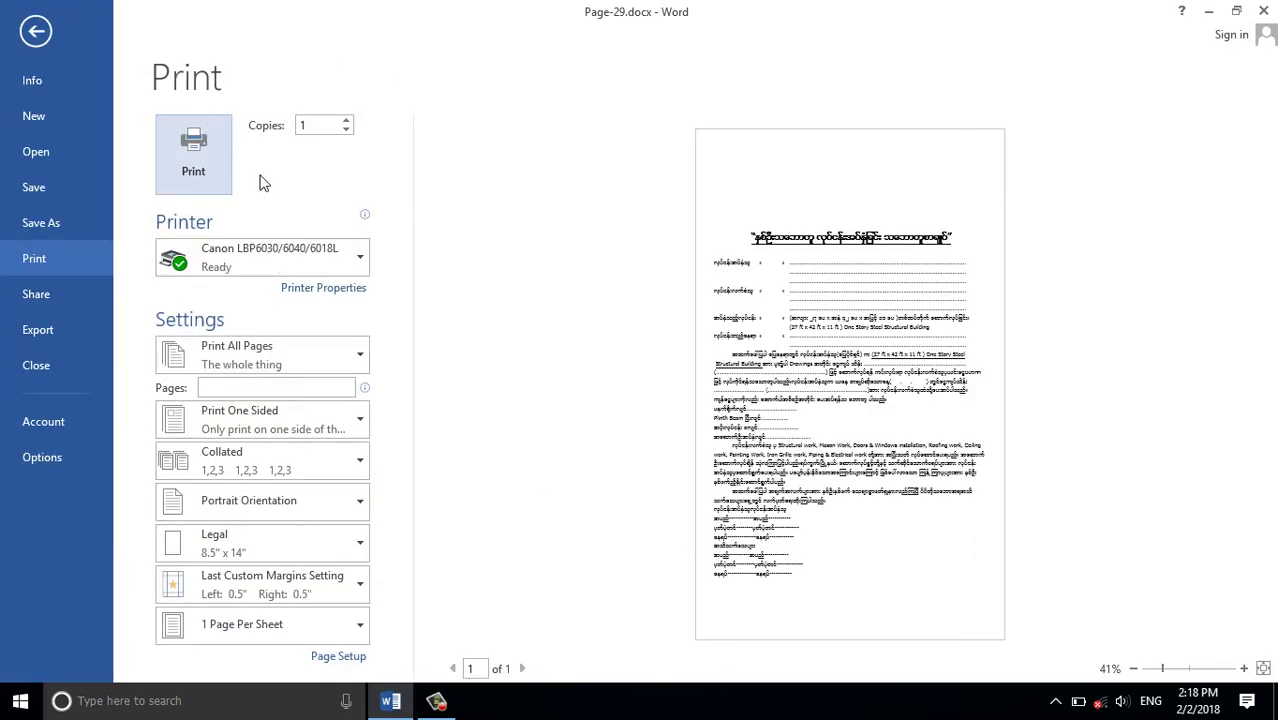
{"action": "left_click", "coordinate": [191, 145]}
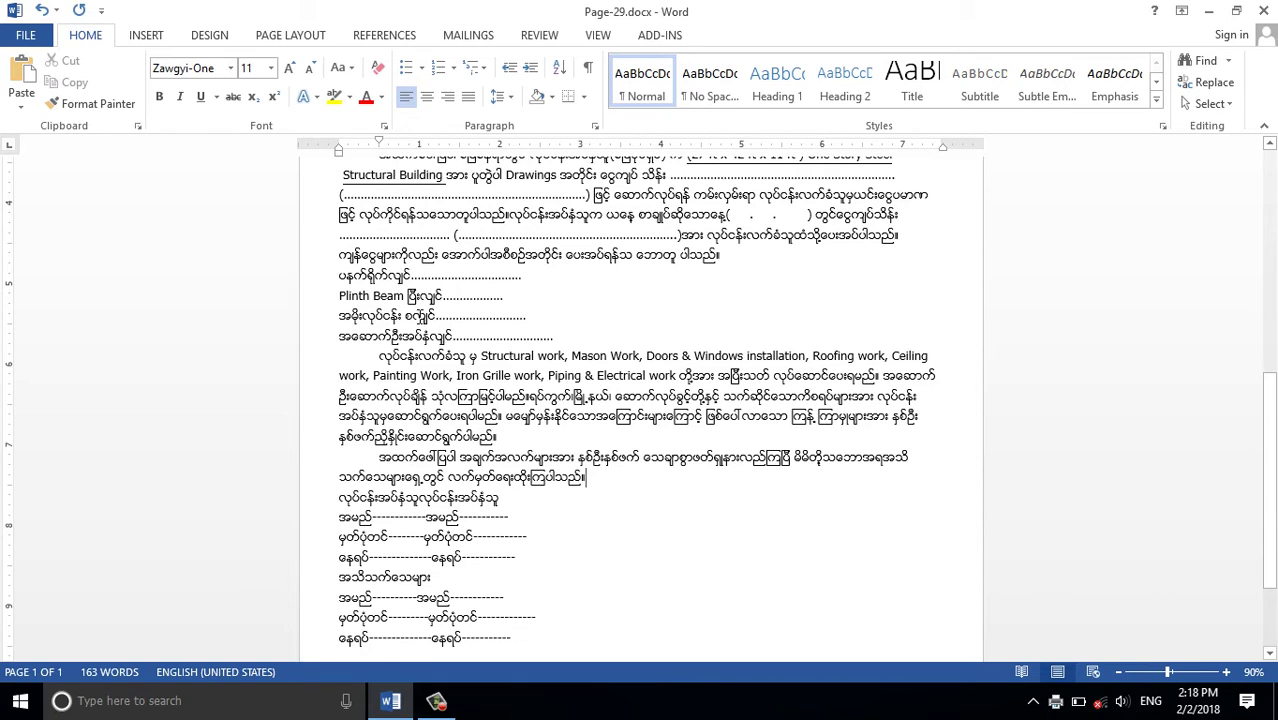
{"action": "scroll", "coordinate": [500, 382], "scroll_direction": "up", "scroll_amount": 5, "text": "ctrl"}
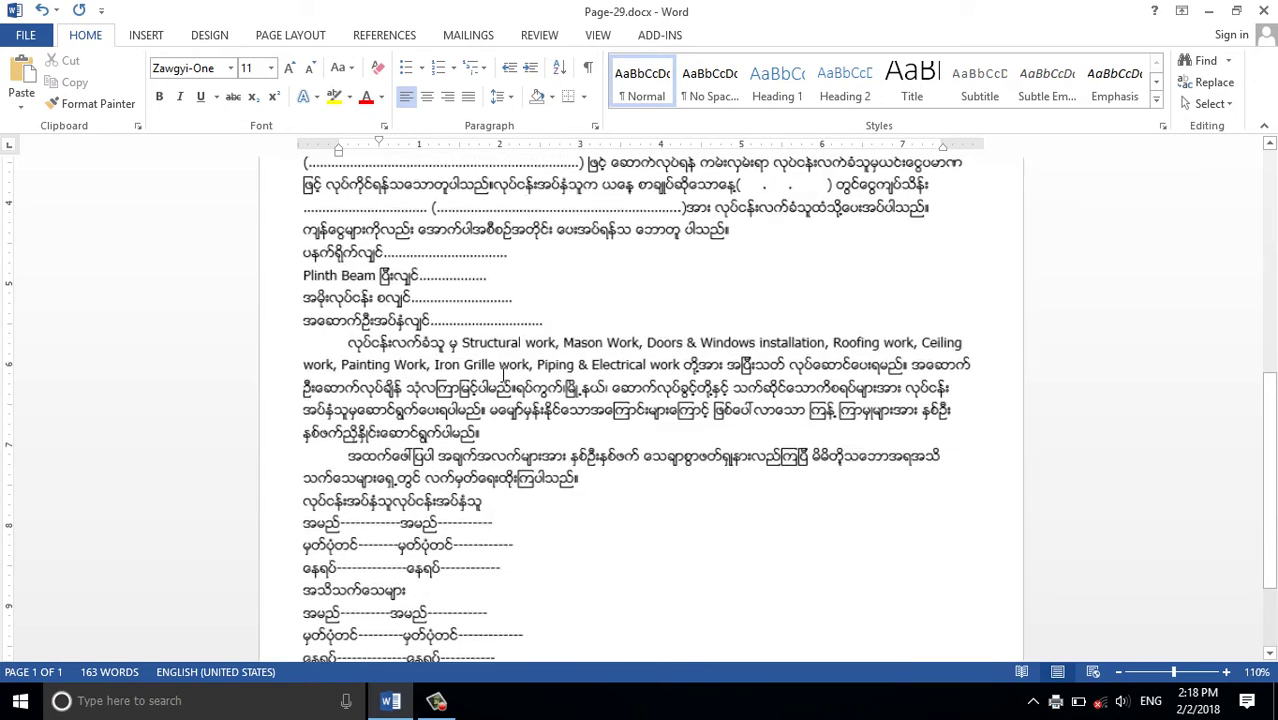
{"action": "scroll", "coordinate": [491, 365], "scroll_direction": "up", "scroll_amount": 2}
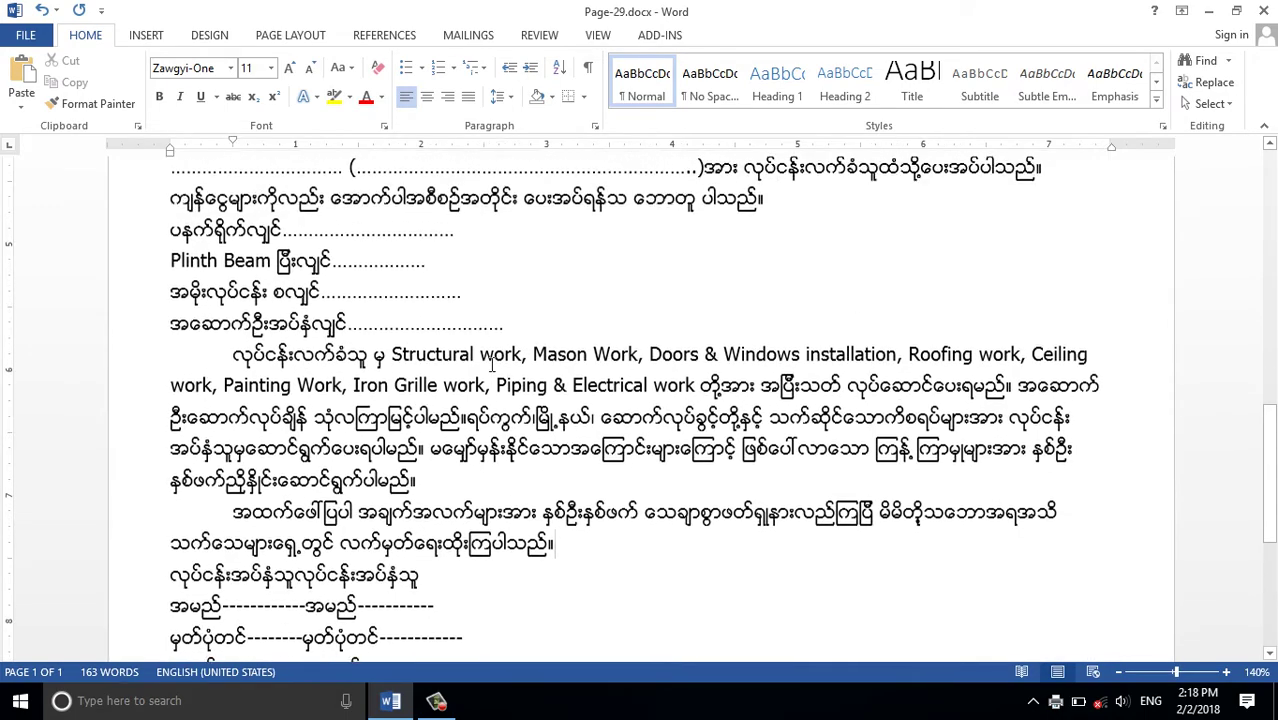
{"action": "scroll", "coordinate": [491, 365], "scroll_direction": "up", "scroll_amount": 2}
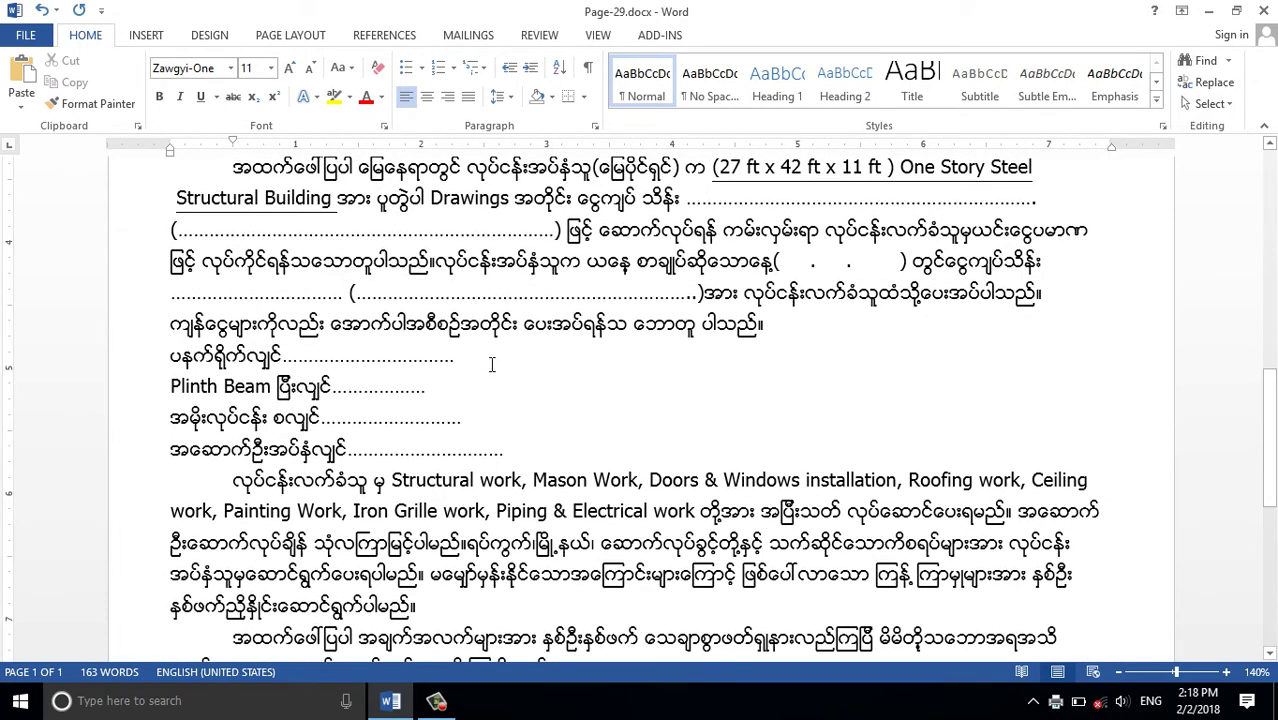
{"action": "scroll", "coordinate": [491, 365], "scroll_direction": "down", "scroll_amount": 2}
{"action": "scroll", "coordinate": [491, 365], "scroll_direction": "down", "scroll_amount": 3}
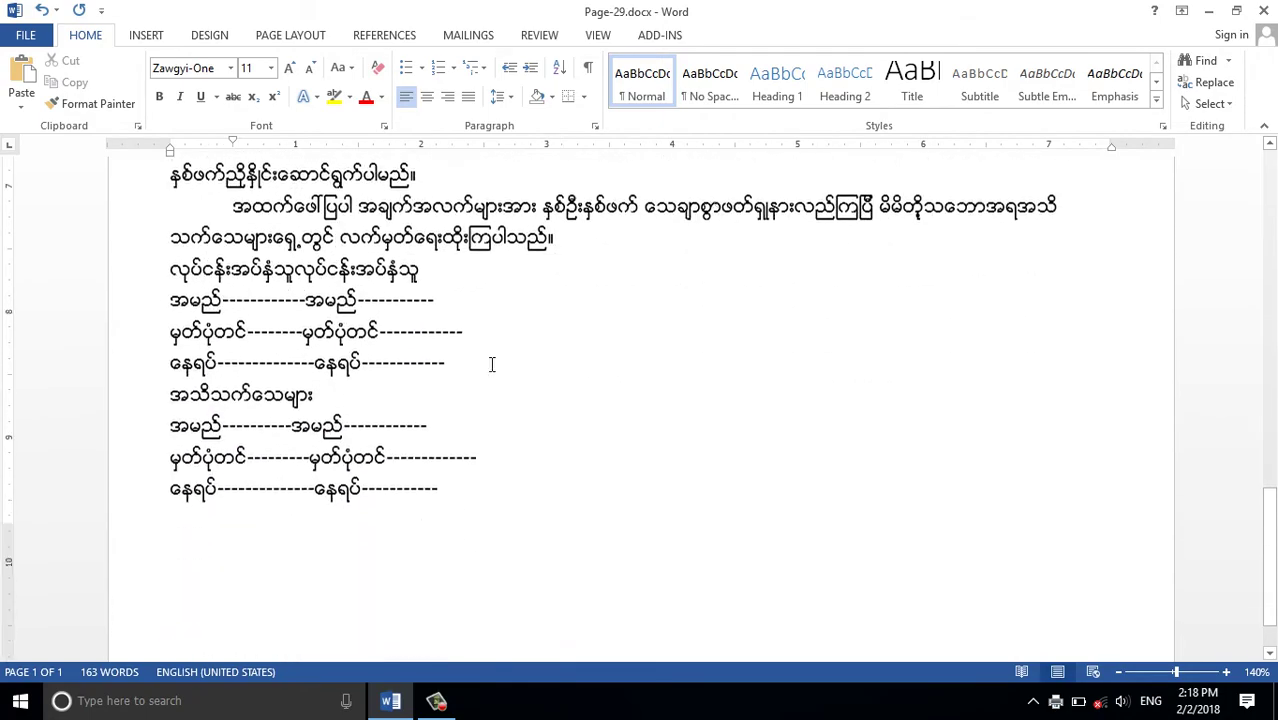
{"action": "scroll", "coordinate": [491, 365], "scroll_direction": "up", "scroll_amount": 4}
{"action": "scroll", "coordinate": [491, 365], "scroll_direction": "up", "scroll_amount": 1}
{"action": "scroll", "coordinate": [491, 365], "scroll_direction": "up", "scroll_amount": 1}
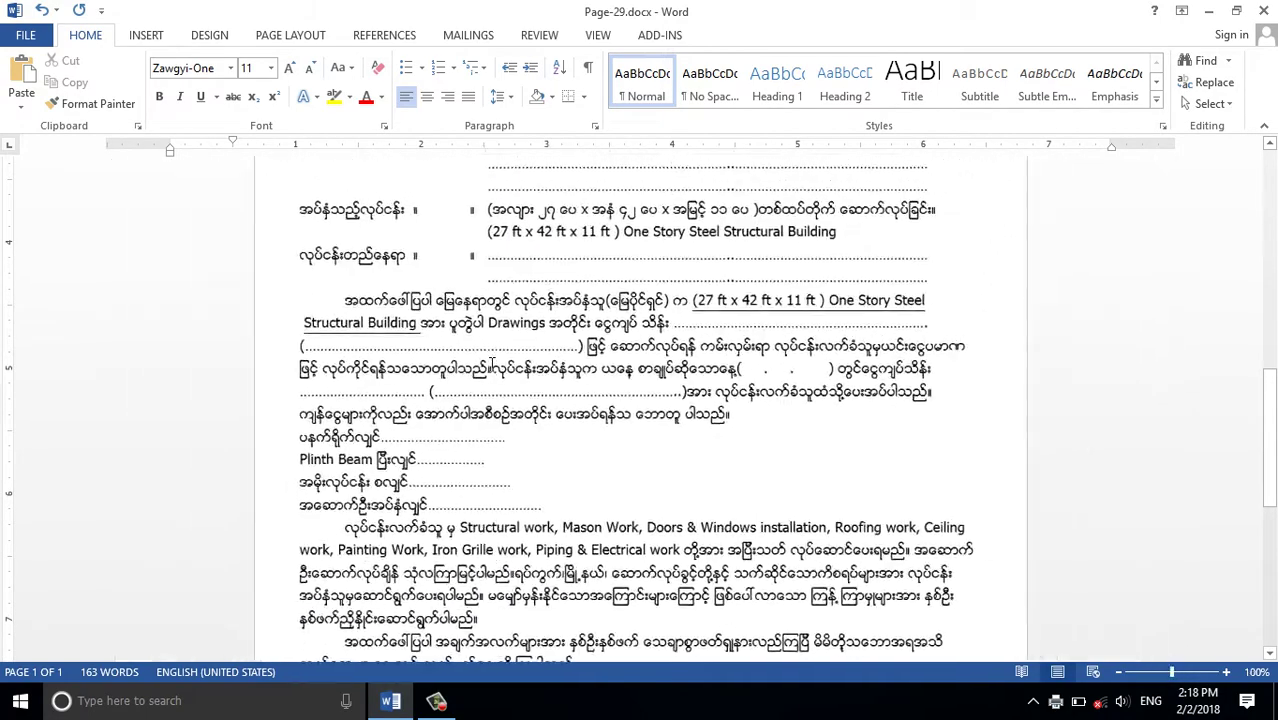
{"action": "scroll", "coordinate": [491, 365], "scroll_direction": "down", "scroll_amount": 4, "text": "ctrl"}
{"action": "scroll", "coordinate": [491, 370], "scroll_direction": "up", "scroll_amount": 3}
{"action": "scroll", "coordinate": [491, 372], "scroll_direction": "up", "scroll_amount": 3}
{"action": "scroll", "coordinate": [491, 374], "scroll_direction": "down", "scroll_amount": 2, "text": "ctrl"}
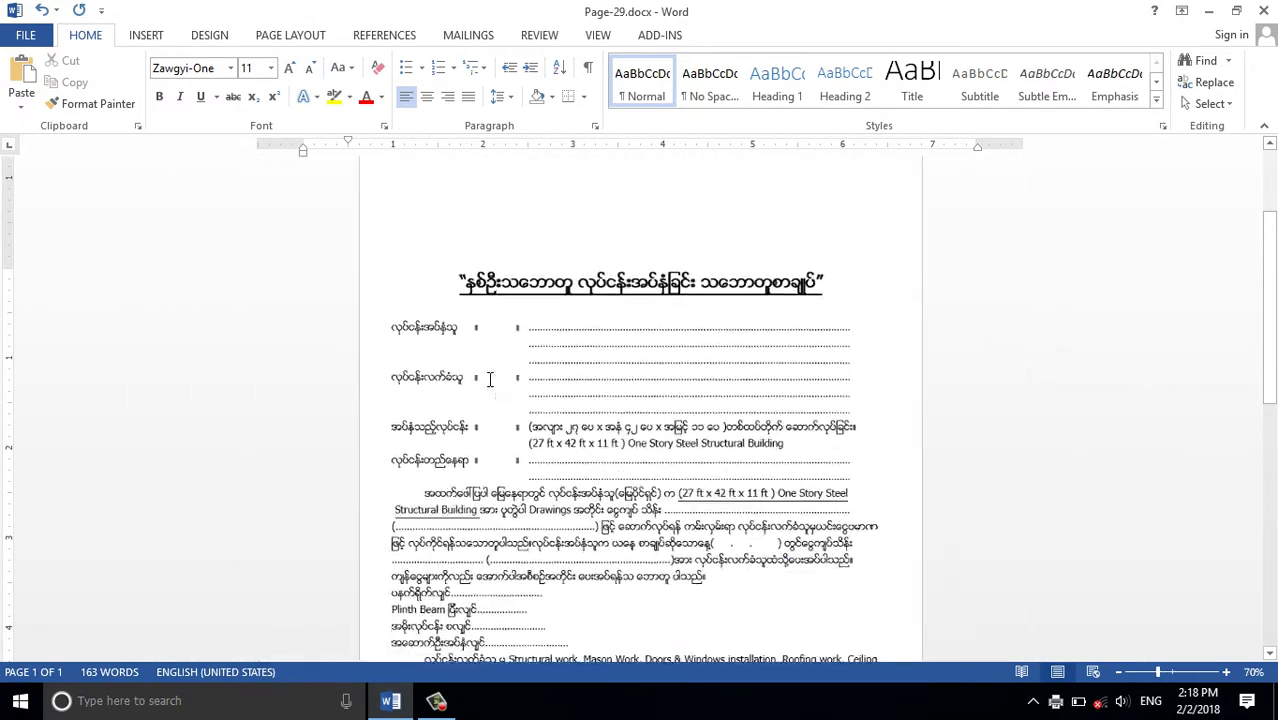
{"action": "scroll", "coordinate": [482, 389], "scroll_direction": "down", "scroll_amount": 1, "text": "ctrl"}
{"action": "scroll", "coordinate": [482, 389], "scroll_direction": "down", "scroll_amount": 2}
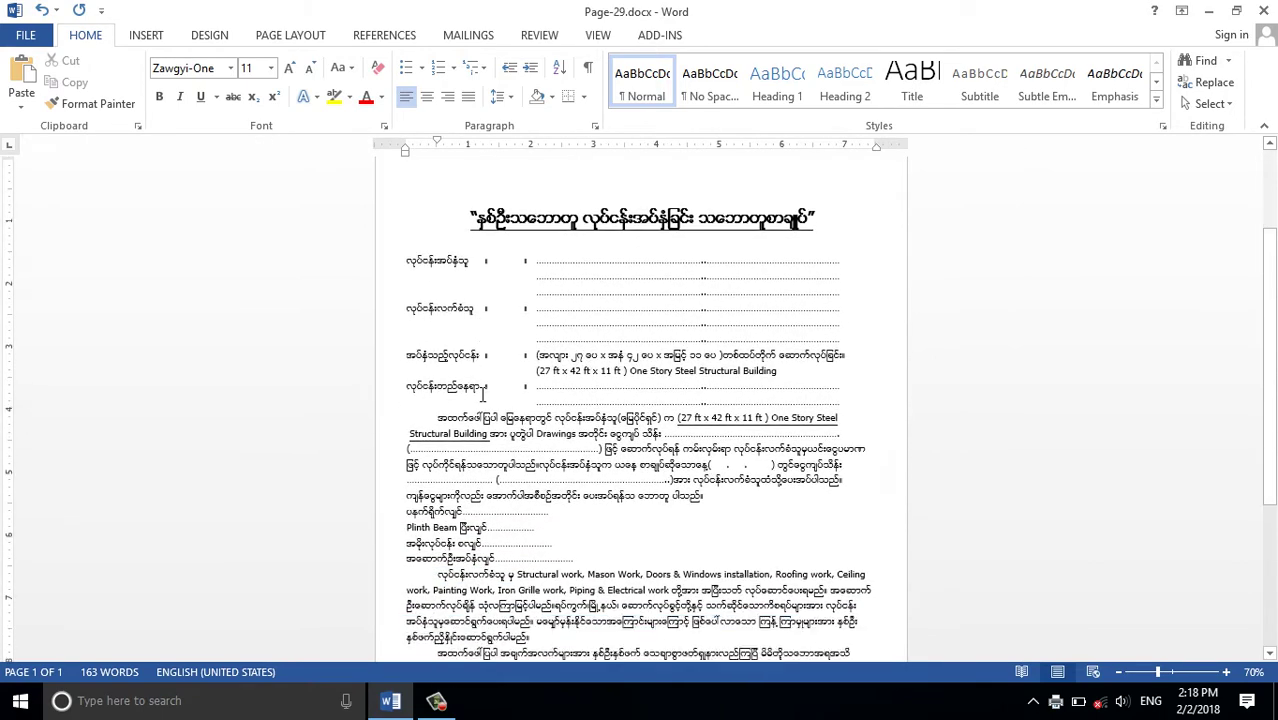
{"action": "scroll", "coordinate": [483, 397], "scroll_direction": "down", "scroll_amount": 1}
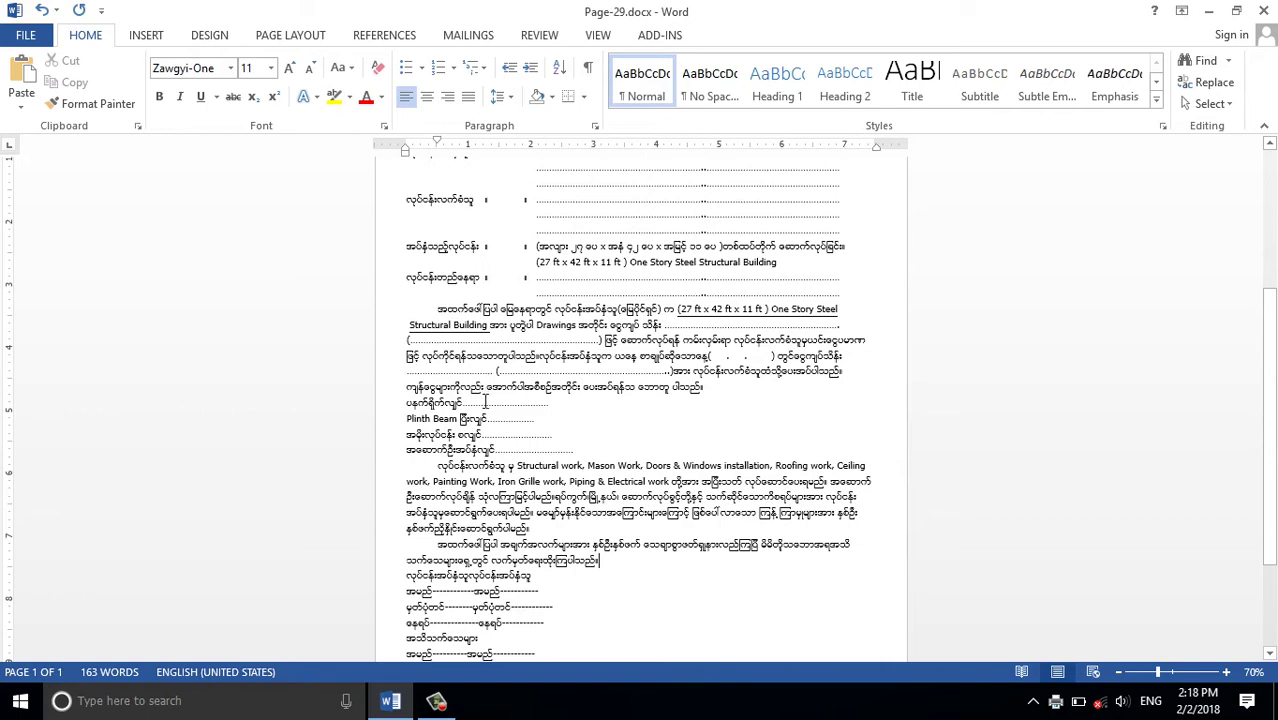
{"action": "scroll", "coordinate": [485, 410], "scroll_direction": "down", "scroll_amount": 1}
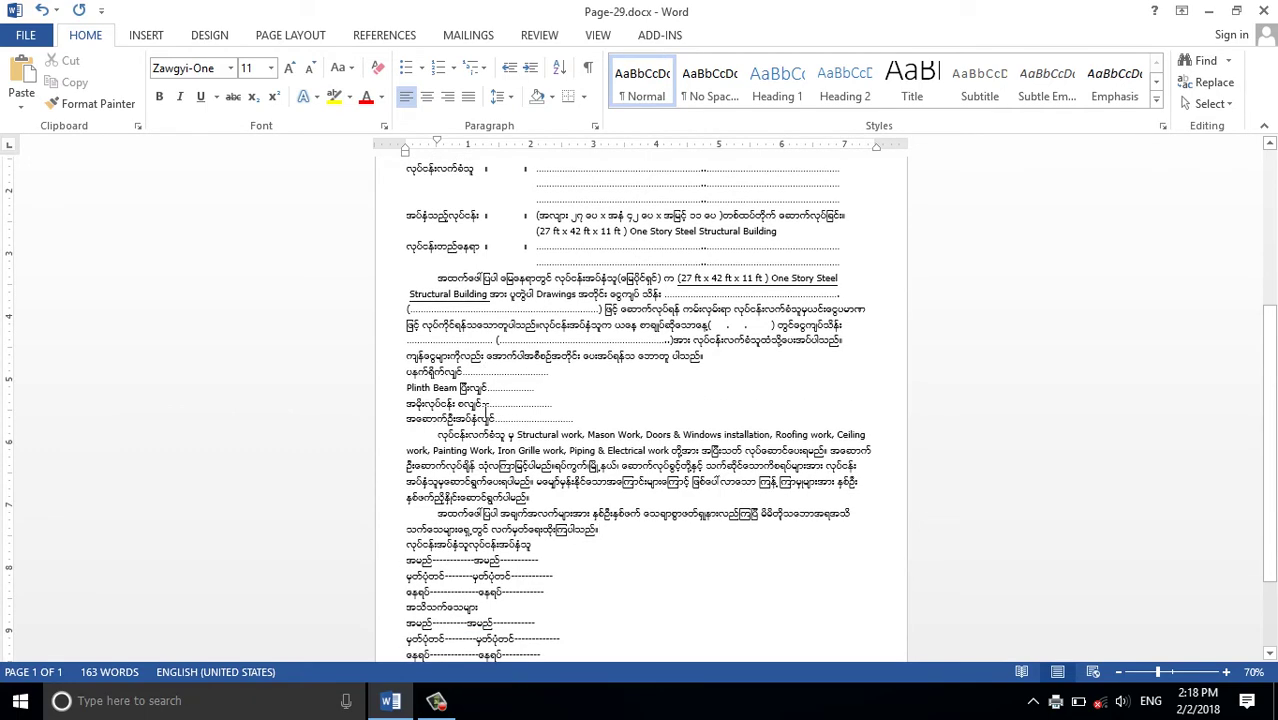
{"action": "scroll", "coordinate": [485, 410], "scroll_direction": "up", "scroll_amount": 5}
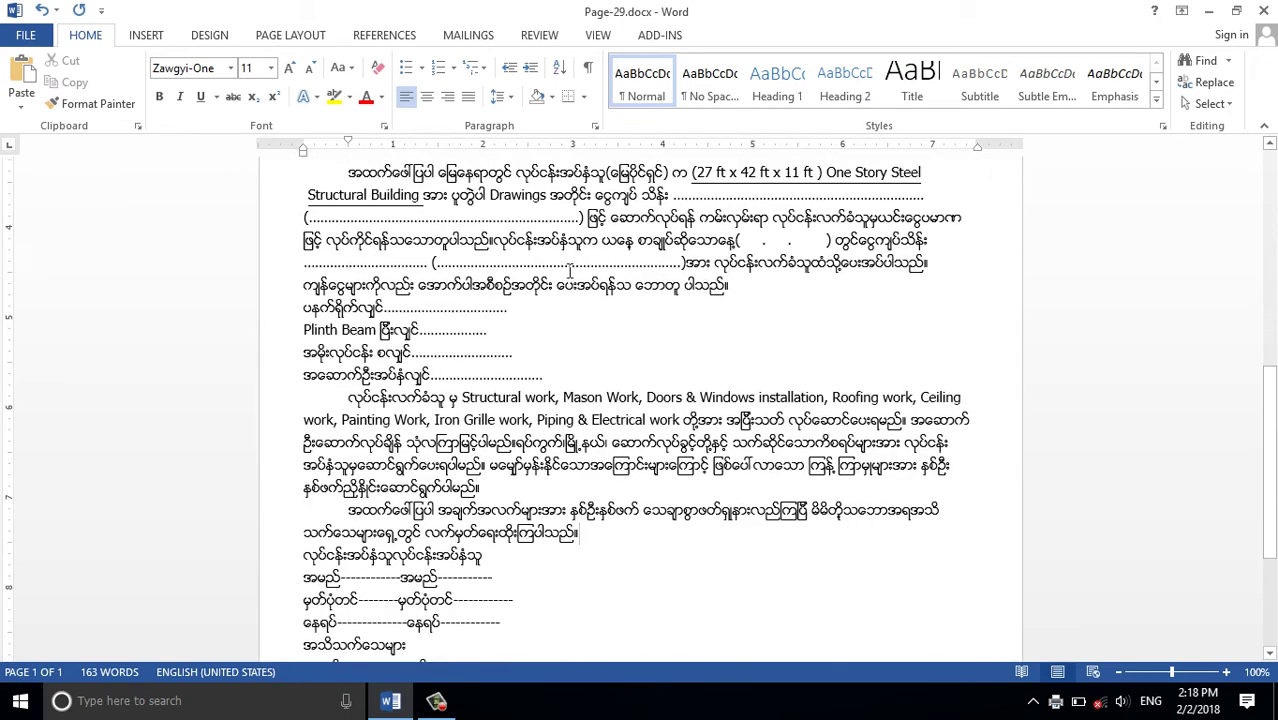
{"action": "scroll", "coordinate": [614, 289], "scroll_direction": "down", "scroll_amount": 1}
{"action": "scroll", "coordinate": [614, 289], "scroll_direction": "down", "scroll_amount": 2}
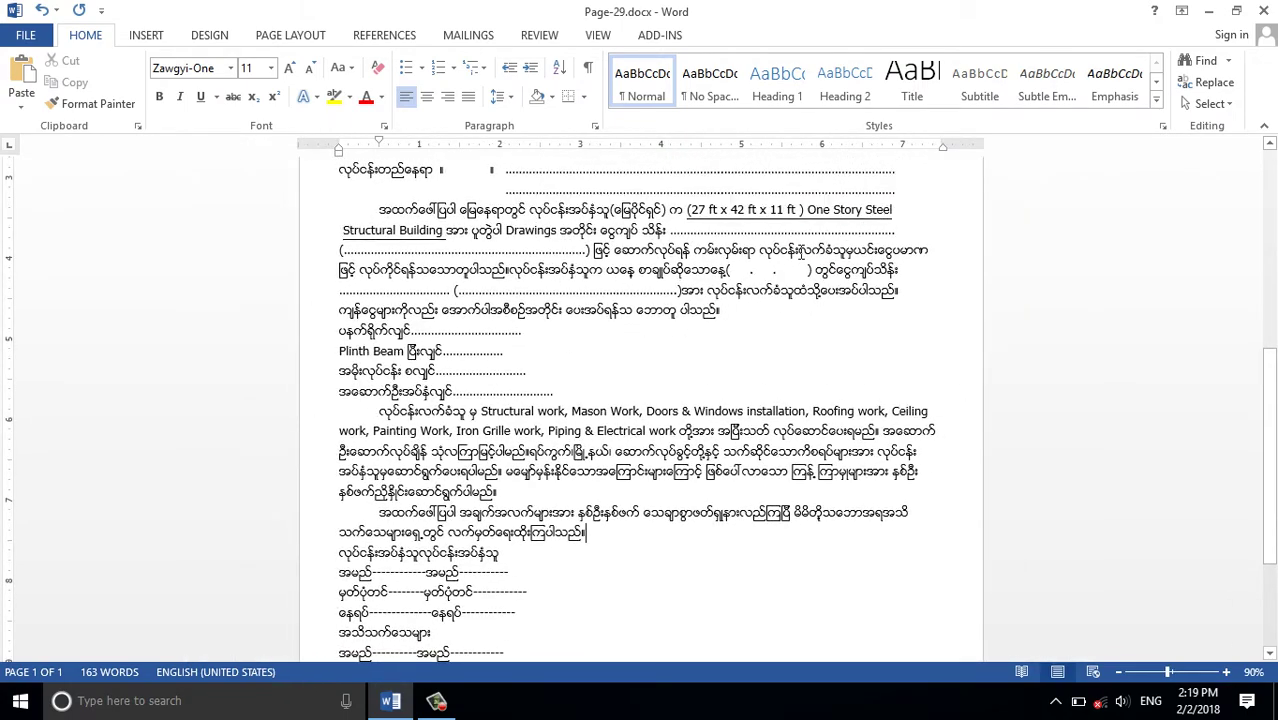
{"action": "scroll", "coordinate": [800, 252], "scroll_direction": "up", "scroll_amount": 2}
{"action": "scroll", "coordinate": [781, 262], "scroll_direction": "up", "scroll_amount": 2}
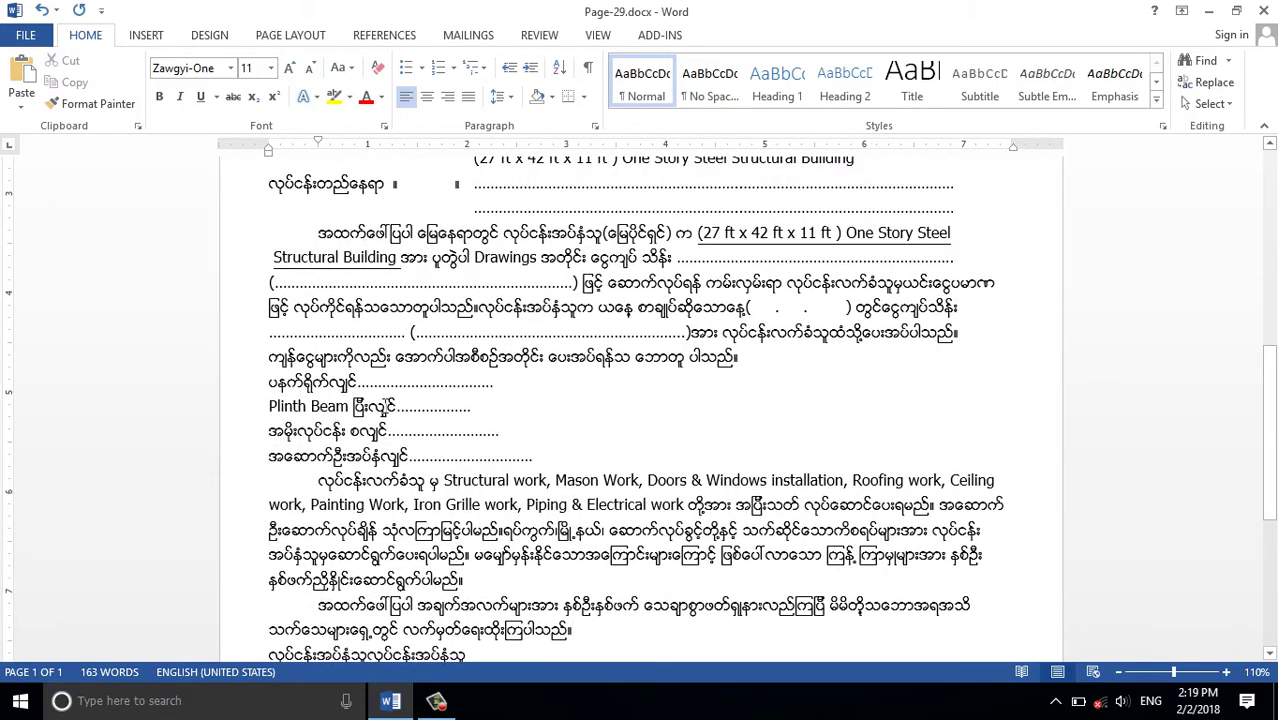
Align the dotted fills after ပနက်ရိုက်လျှင်, Plinth Beam and the other stage labels to one tab stop, nudged left.
{"action": "left_click", "coordinate": [358, 382]}
{"action": "left_click", "coordinate": [397, 406]}
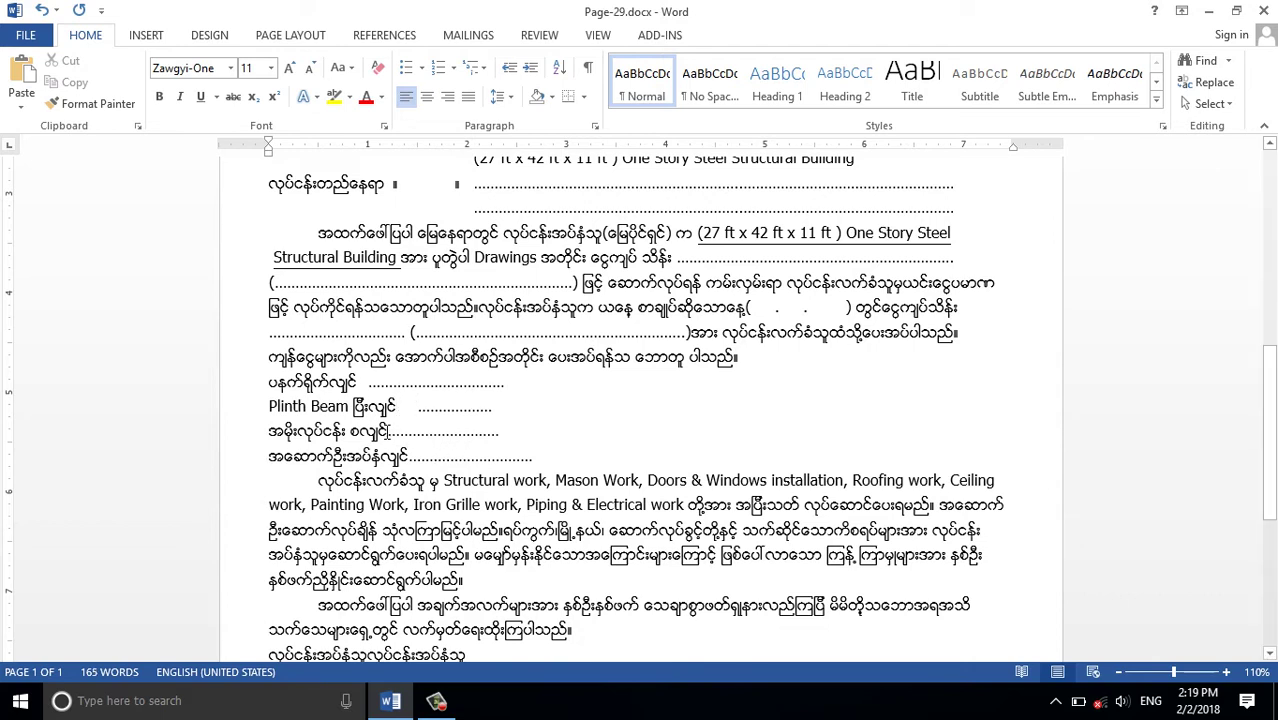
{"action": "left_click", "coordinate": [390, 431]}
{"action": "left_click", "coordinate": [409, 456]}
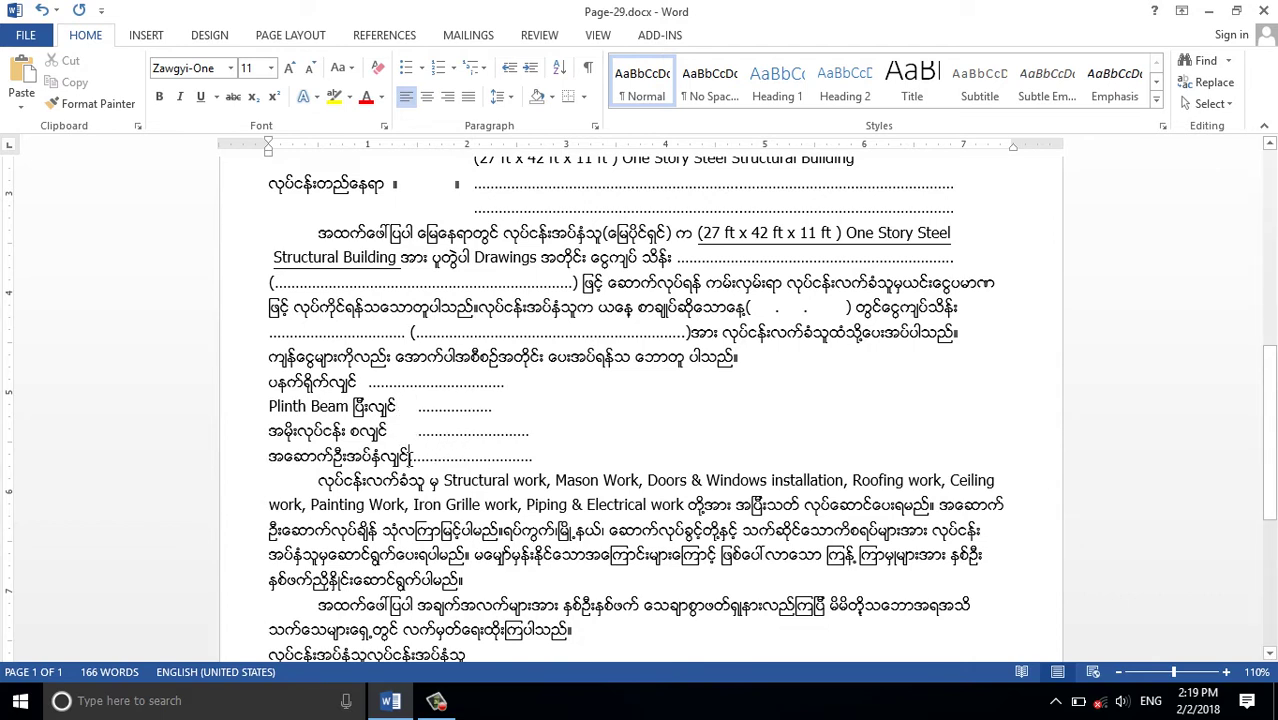
{"action": "left_click", "coordinate": [269, 381]}
{"action": "left_click_drag", "start_coordinate": [269, 381], "coordinate": [548, 458]}
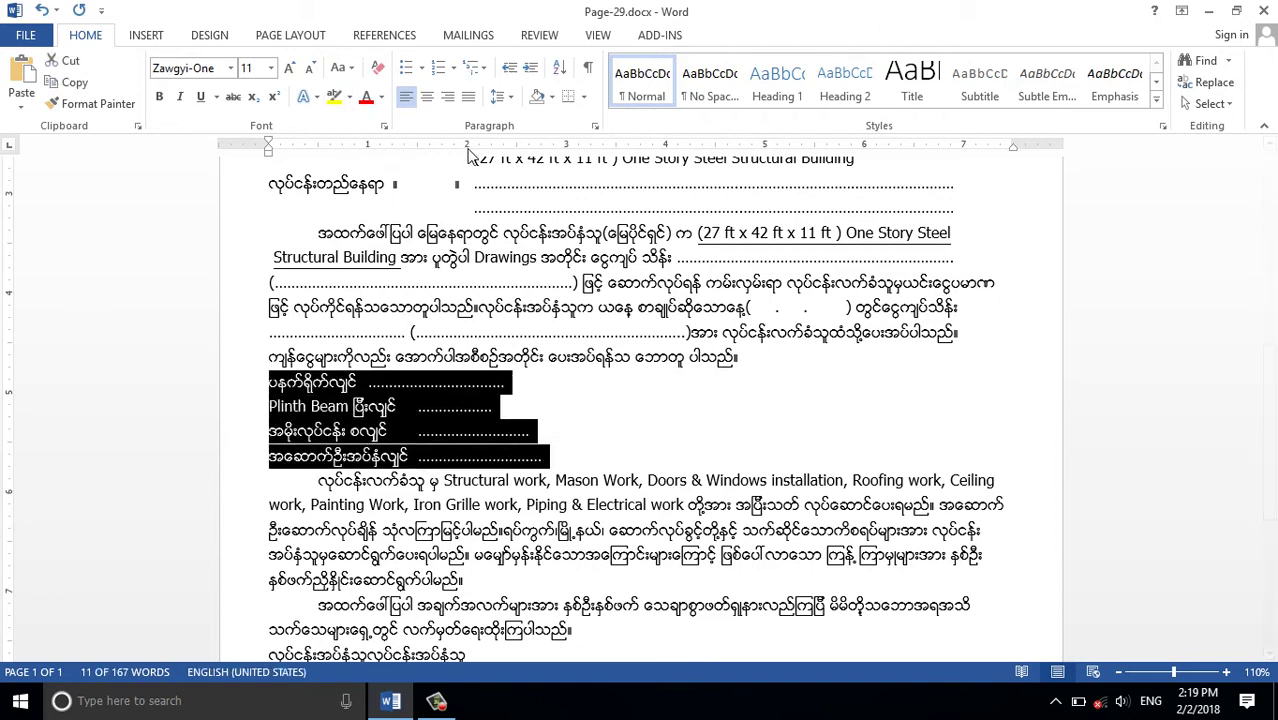
{"action": "left_click", "coordinate": [480, 150]}
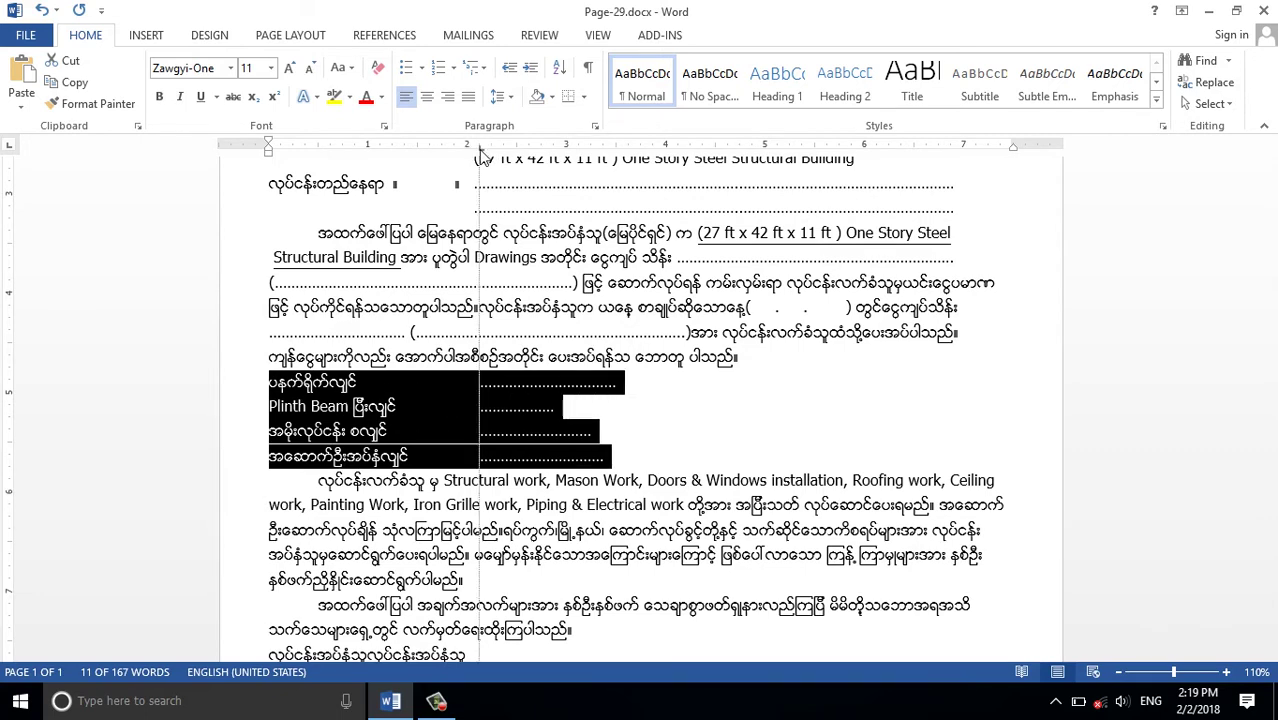
{"action": "left_click_drag", "start_coordinate": [481, 151], "coordinate": [434, 152]}
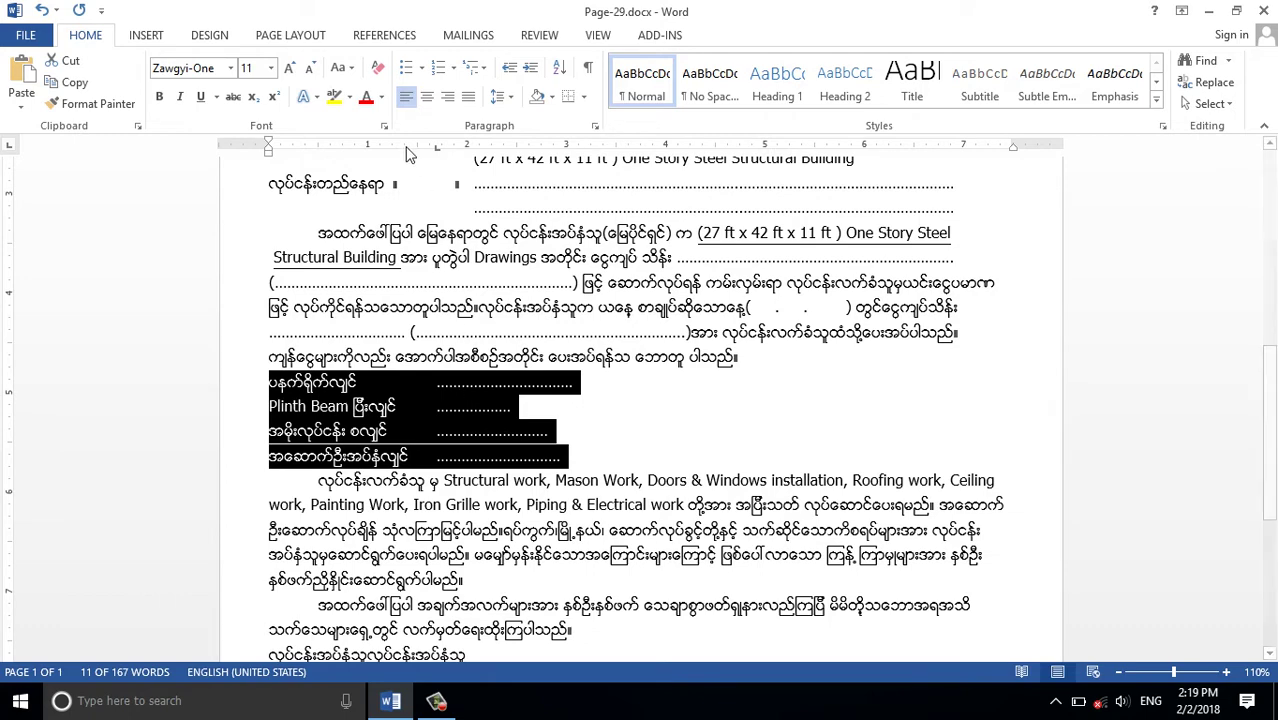
Align the four rows' dotted lines at one common left tab stop and lengthen the first row's dots.
{"action": "left_click_drag", "start_coordinate": [437, 148], "coordinate": [456, 338]}
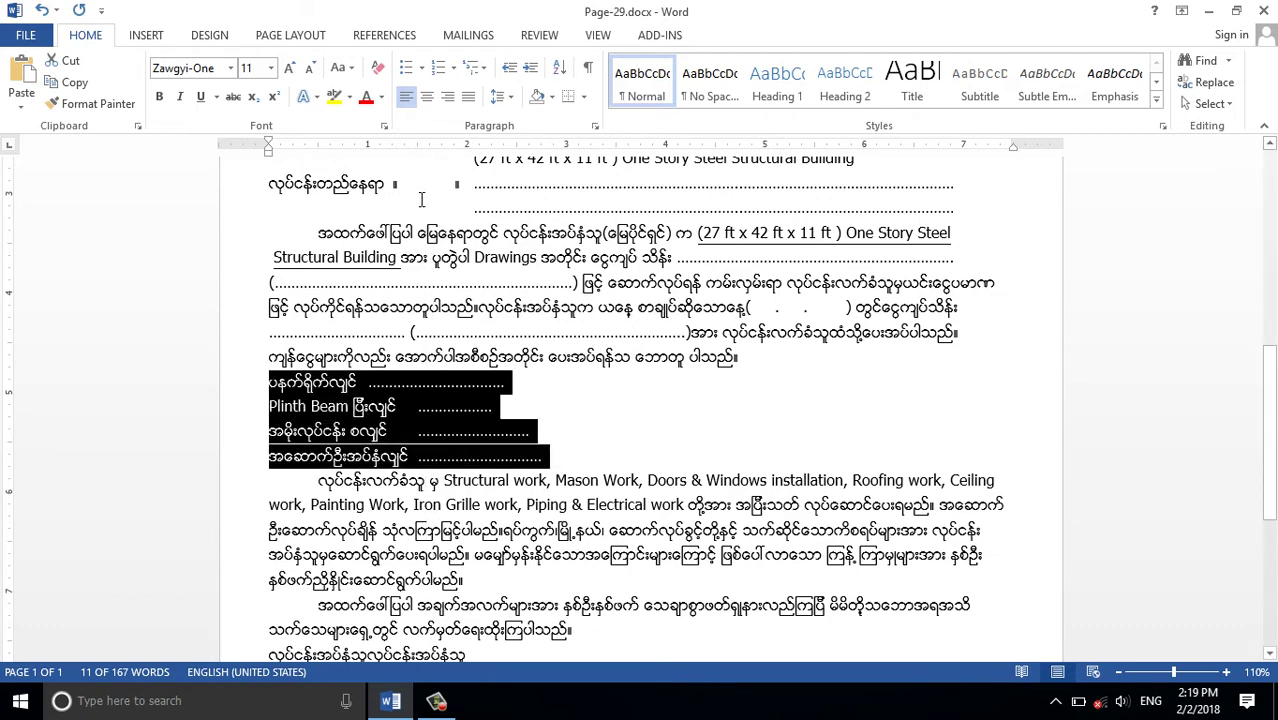
{"action": "left_click", "coordinate": [450, 148]}
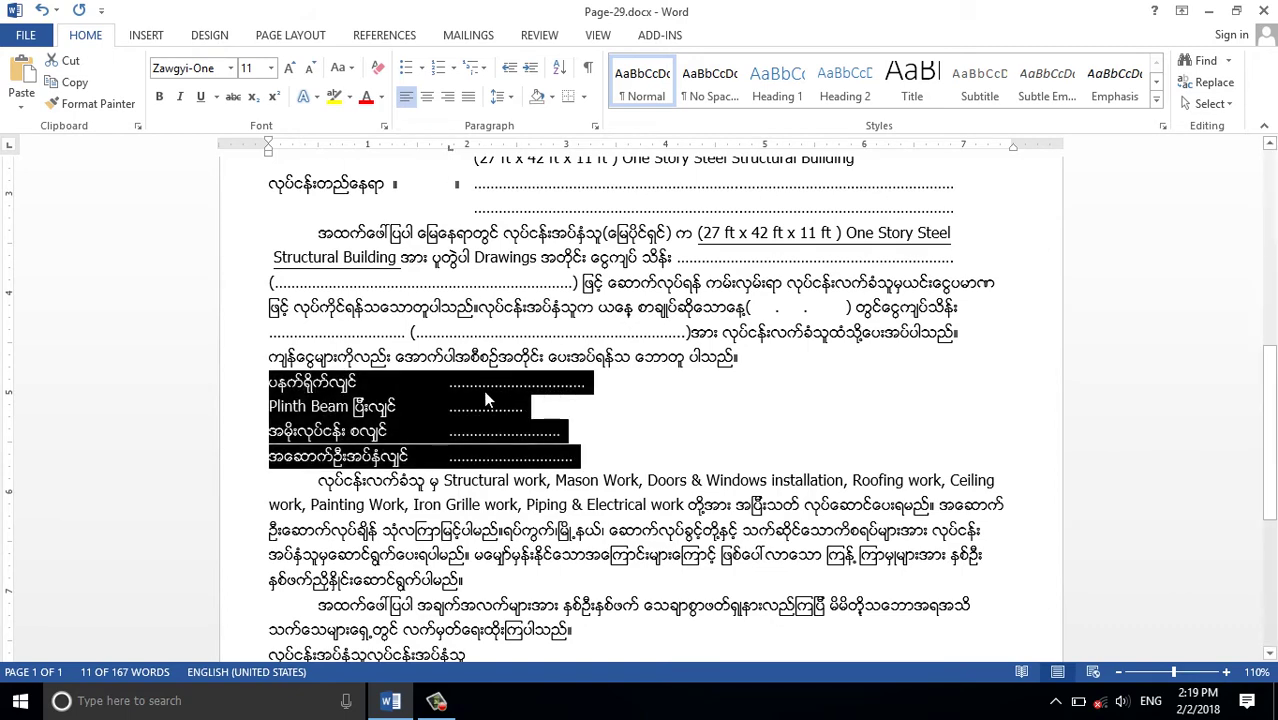
{"action": "left_click_drag", "start_coordinate": [447, 150], "coordinate": [445, 157]}
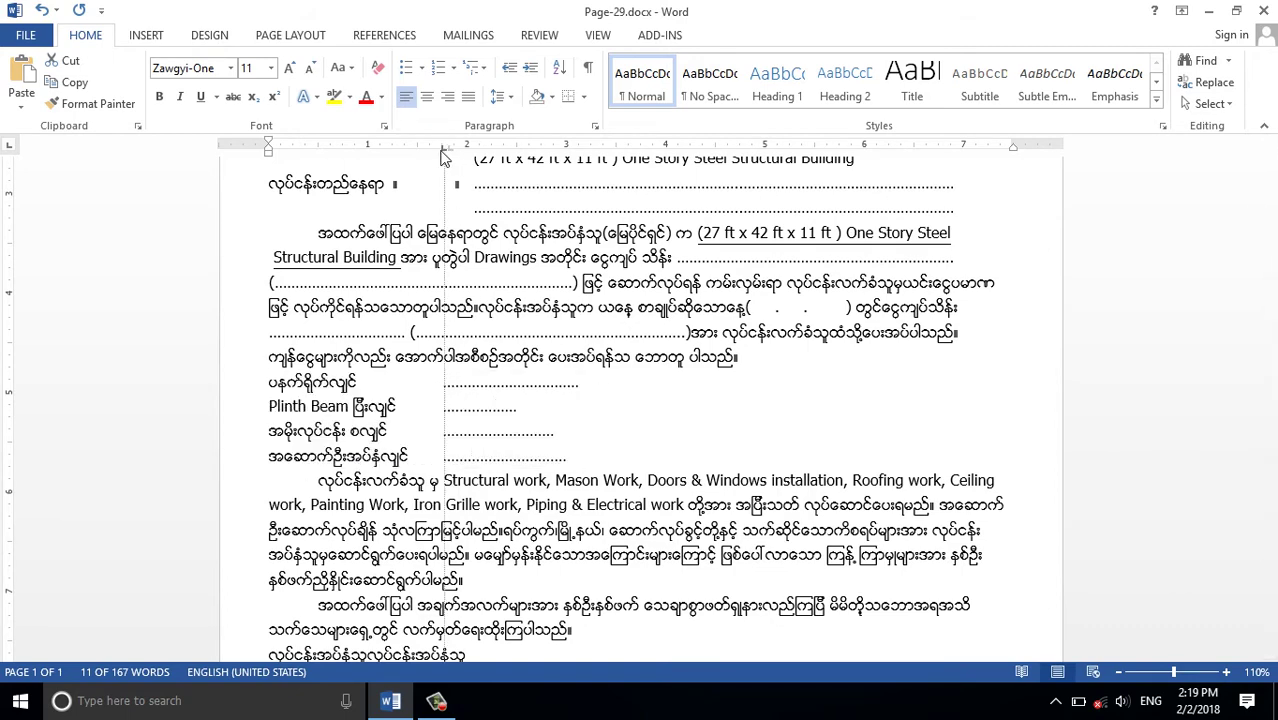
{"action": "left_click", "coordinate": [503, 383]}
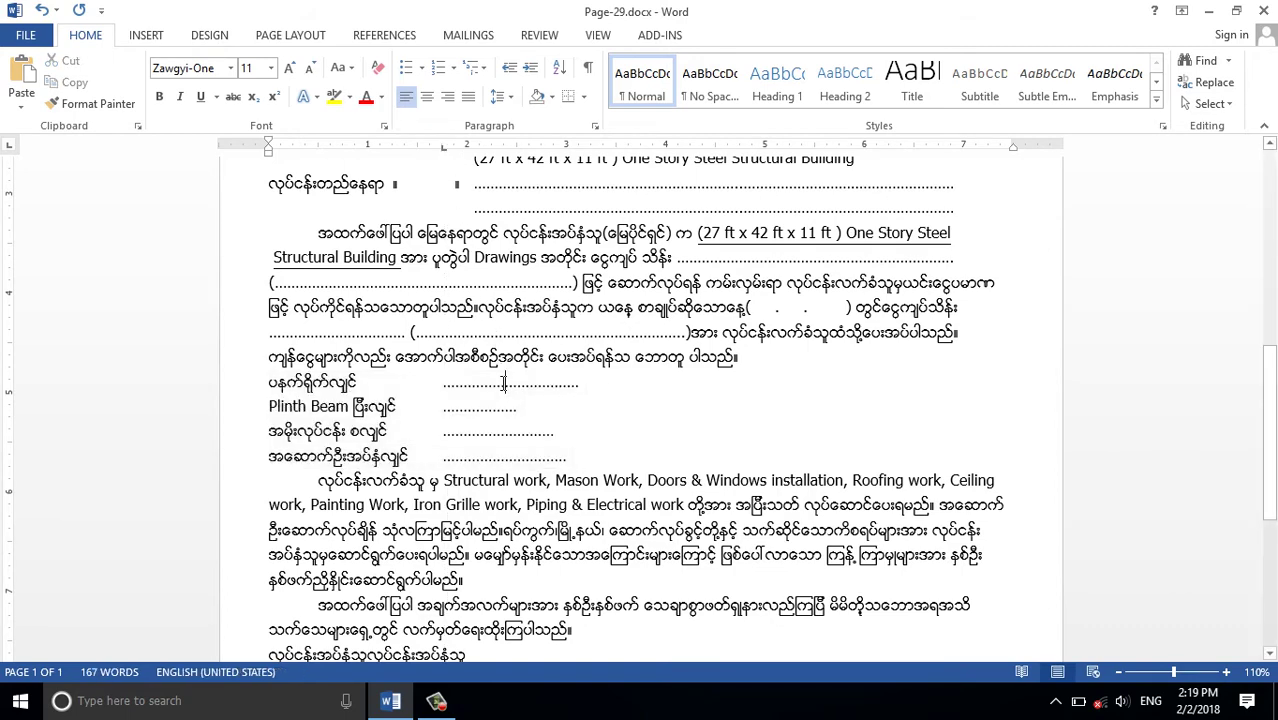
{"action": "type", "text": "..............................."}
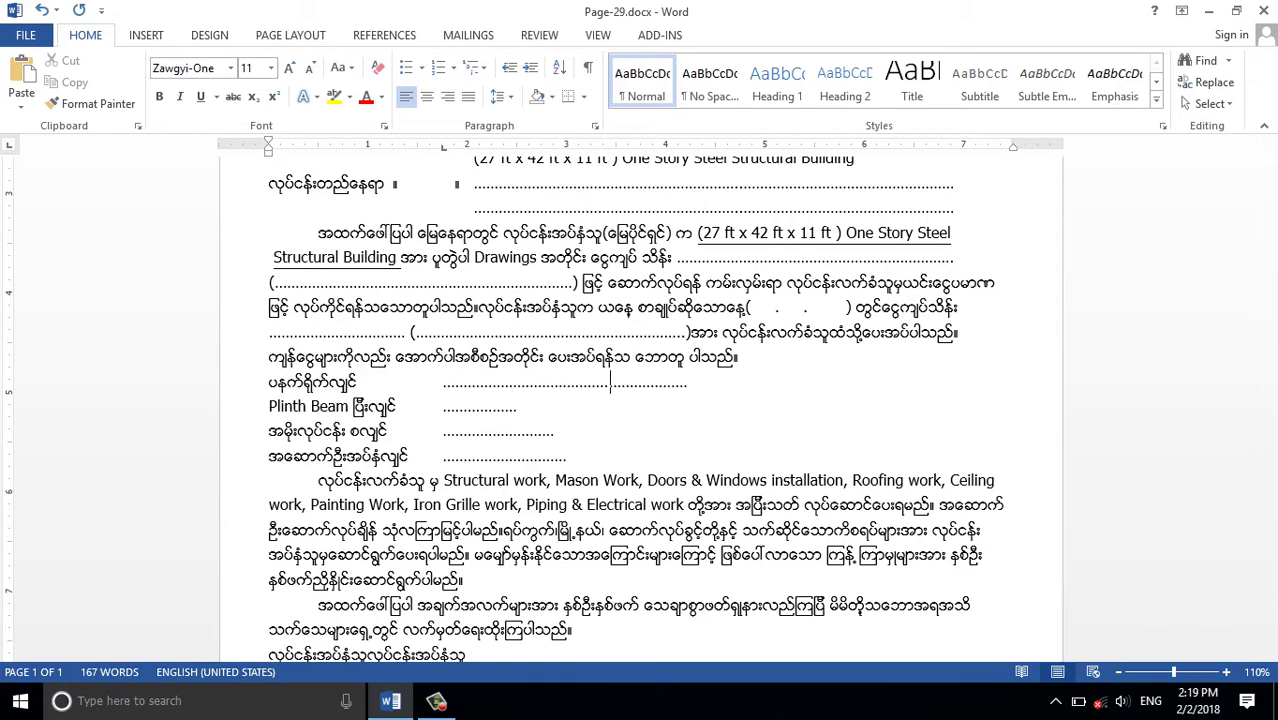
{"action": "type", "text": ".................................................."}
{"action": "type", "text": "......."}
{"action": "type", "text": ".."}
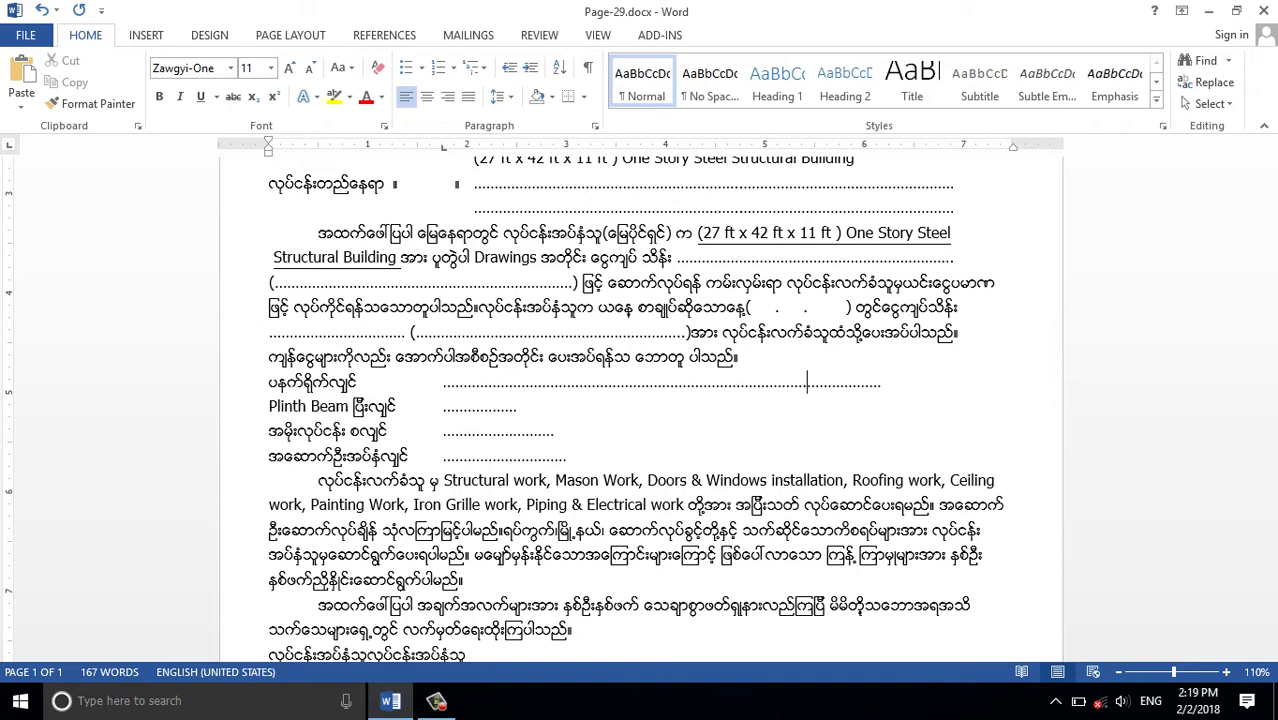
{"action": "type", "text": ".........."}
{"action": "type", "text": "............"}
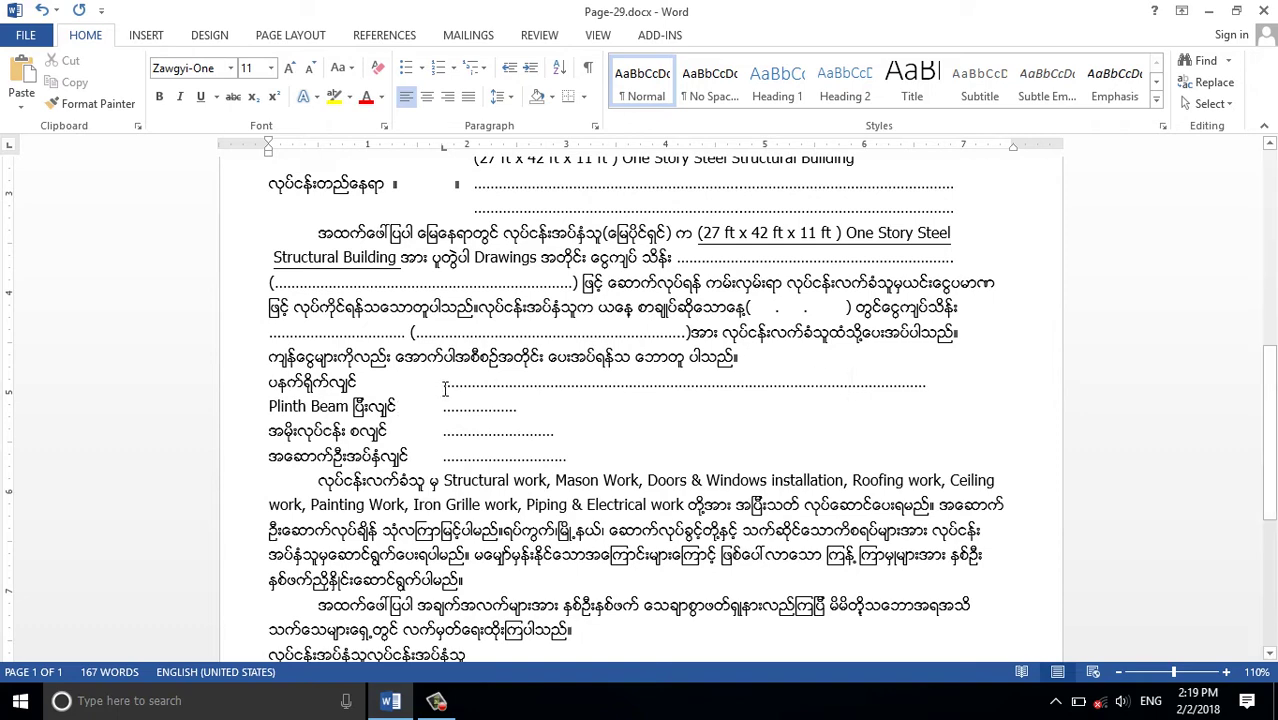
Paste the first row's long dotted line over the short dots in the Plinth Beam row and the two rows below.
{"action": "left_click_drag", "start_coordinate": [445, 388], "coordinate": [926, 384]}
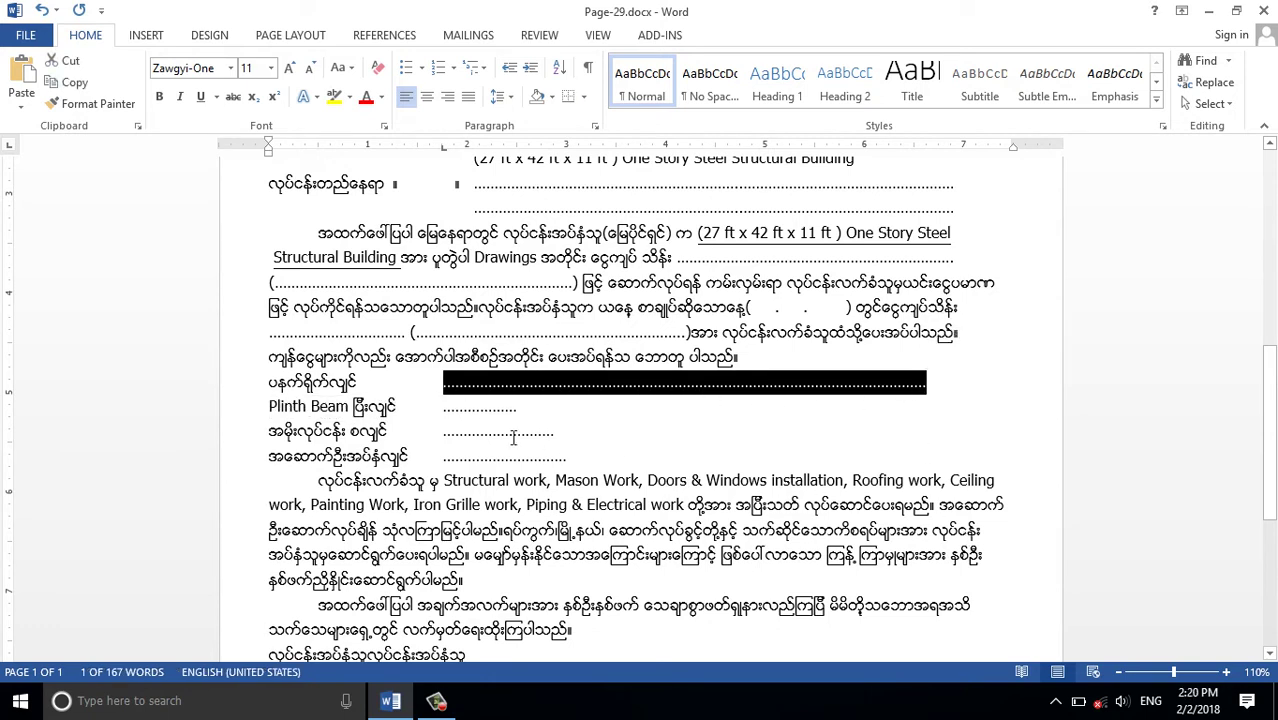
{"action": "left_click_drag", "start_coordinate": [445, 410], "coordinate": [531, 414]}
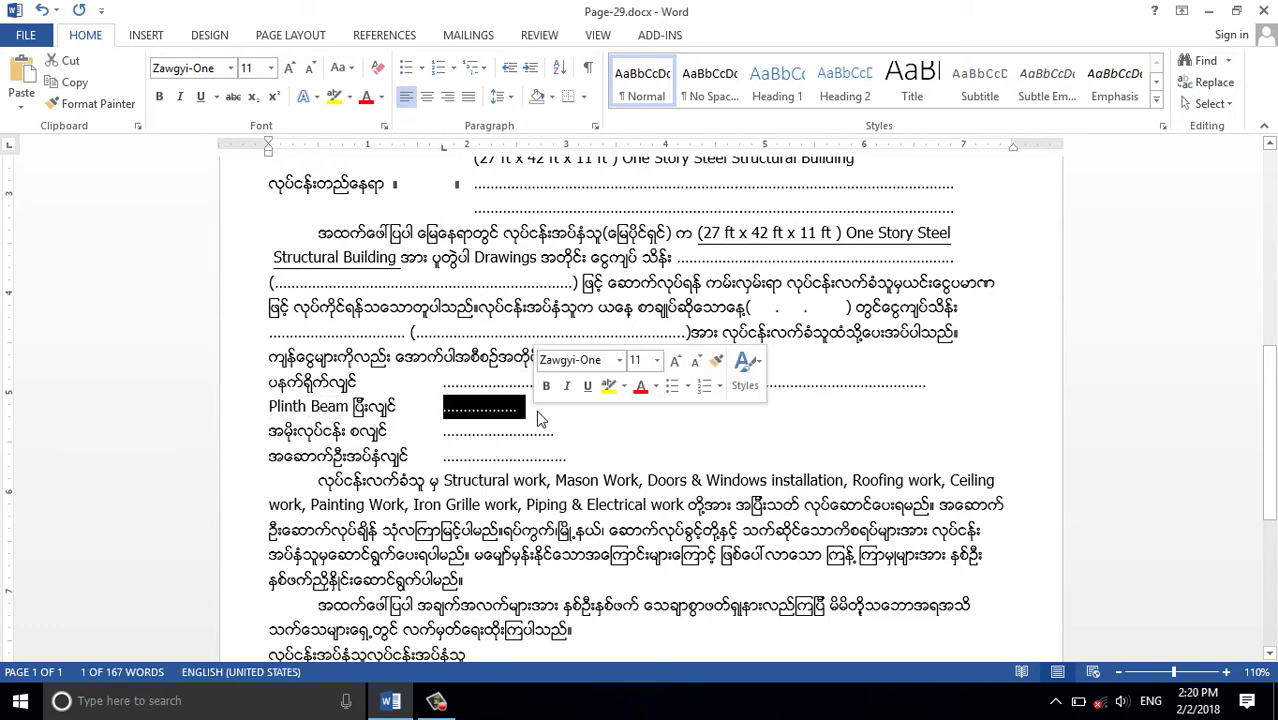
{"action": "key", "text": "ctrl+v"}
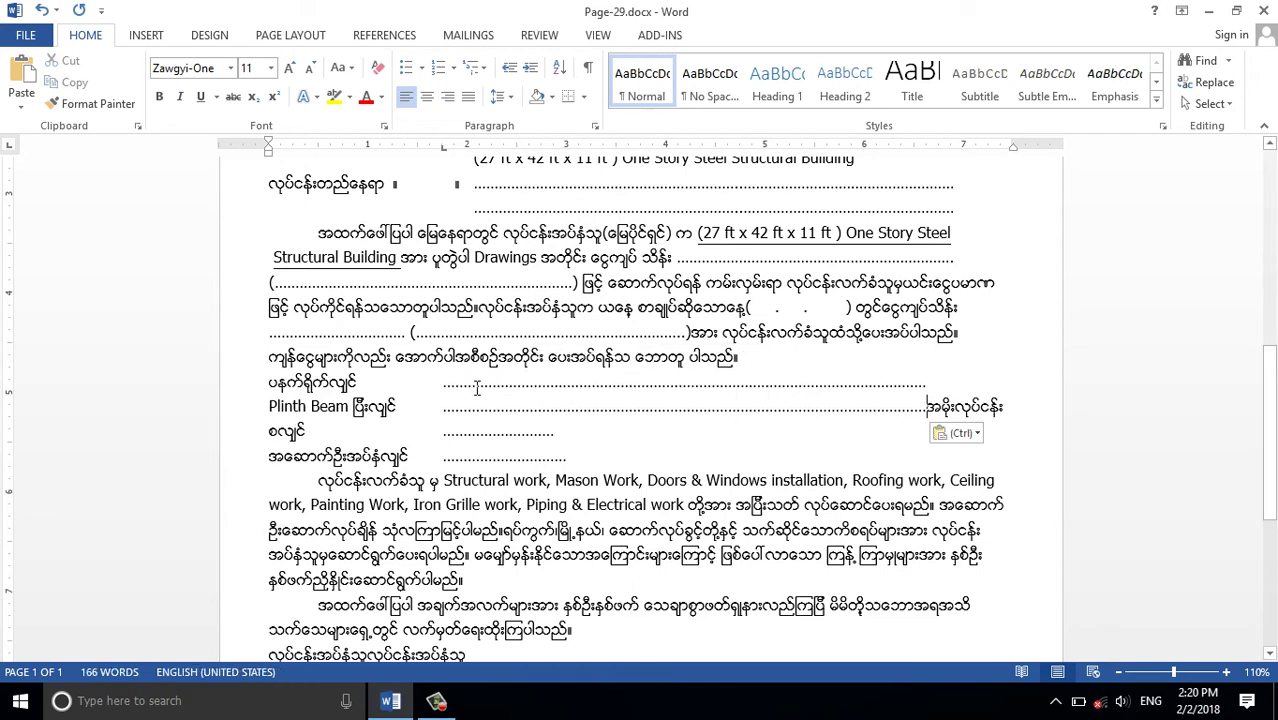
{"action": "key", "text": "Return"}
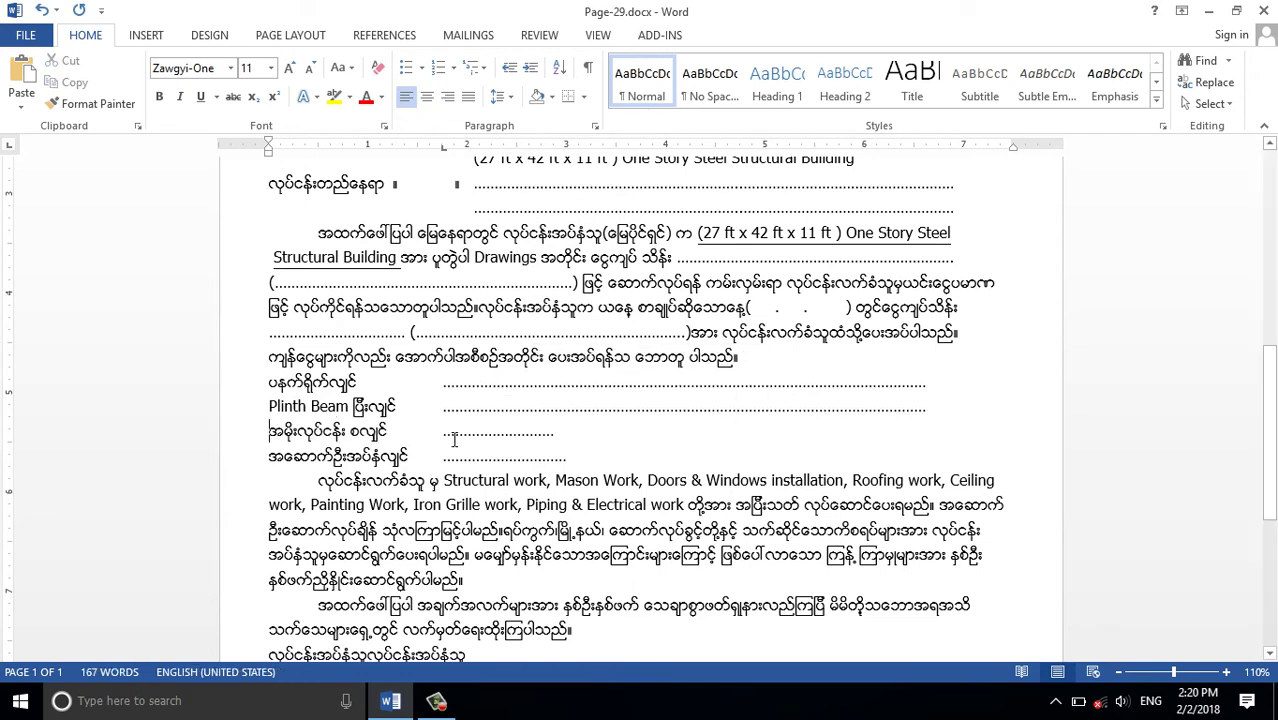
{"action": "left_click_drag", "start_coordinate": [443, 436], "coordinate": [556, 436]}
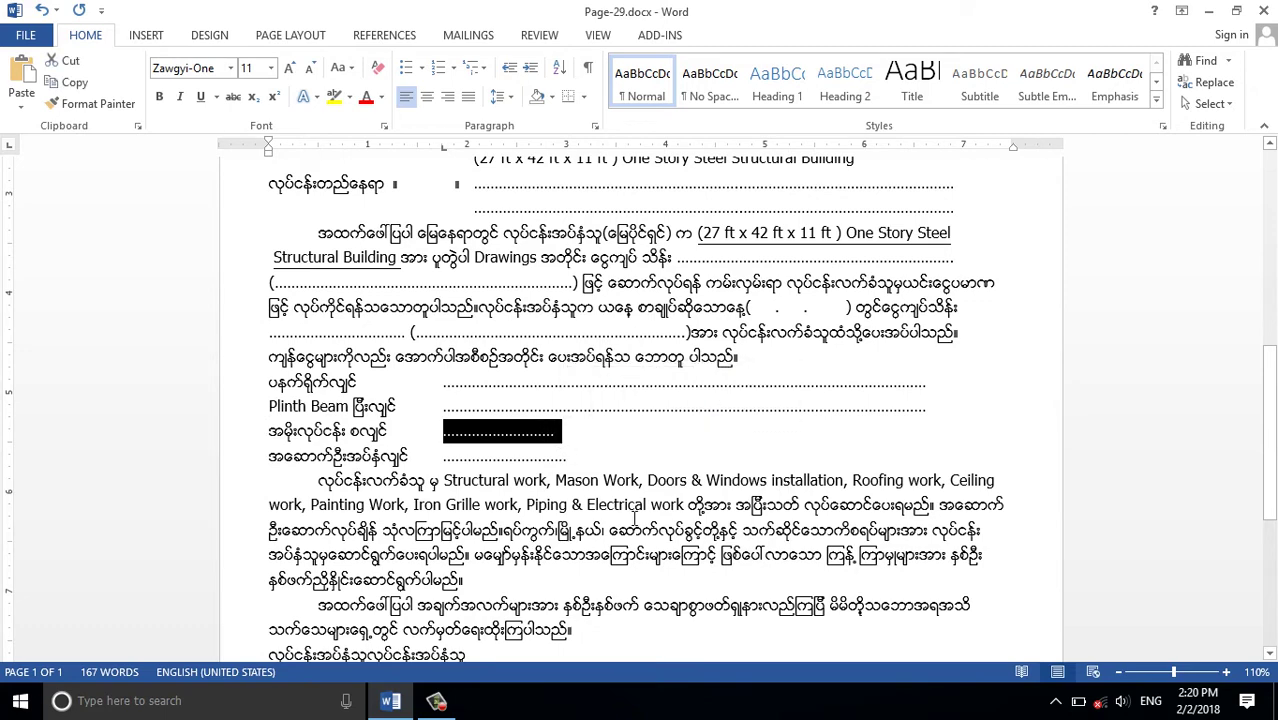
{"action": "key", "text": "ctrl+v"}
{"action": "key", "text": "Return"}
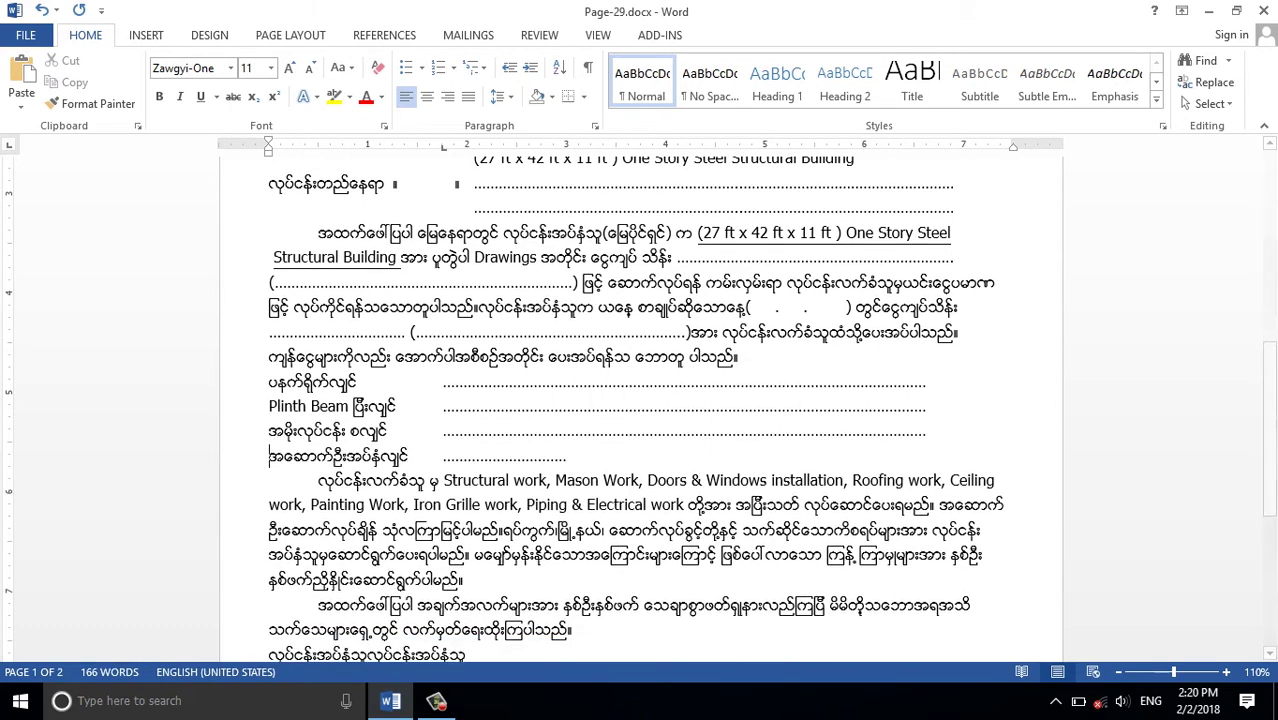
{"action": "left_click_drag", "start_coordinate": [443, 456], "coordinate": [569, 457]}
{"action": "key", "text": "ctrl+v"}
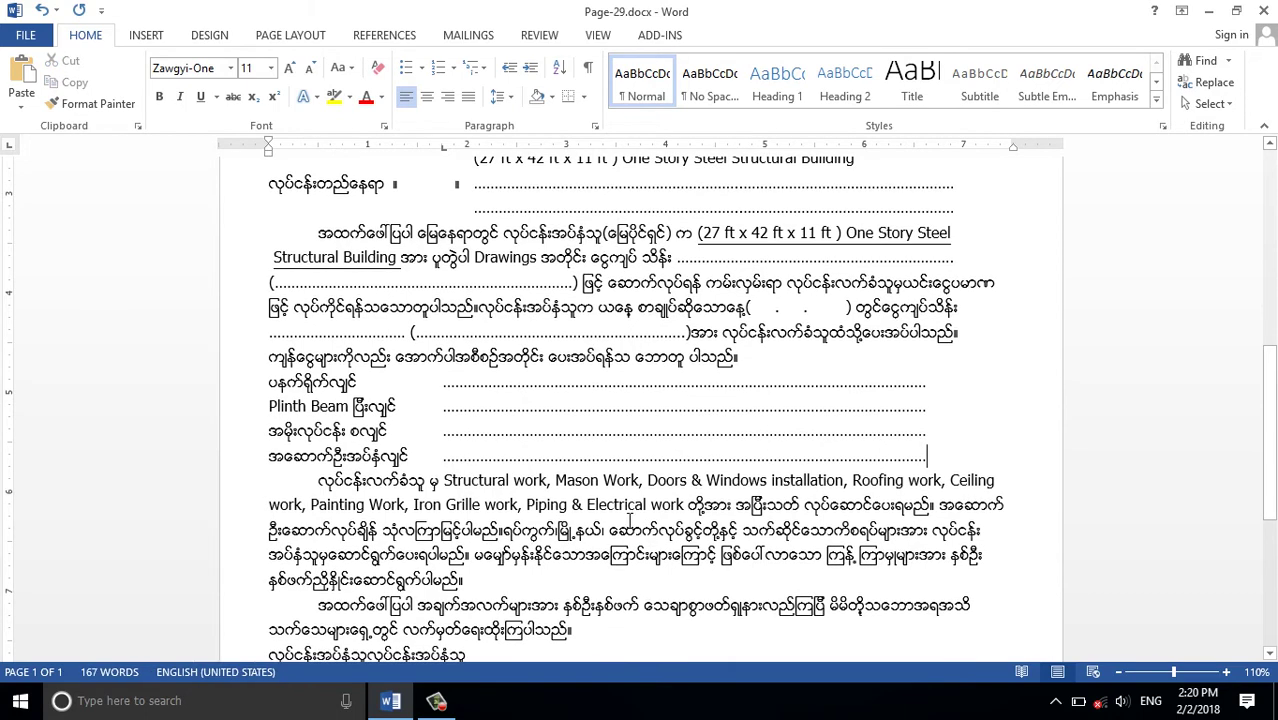
{"action": "scroll", "coordinate": [583, 467], "scroll_direction": "down", "scroll_amount": 4}
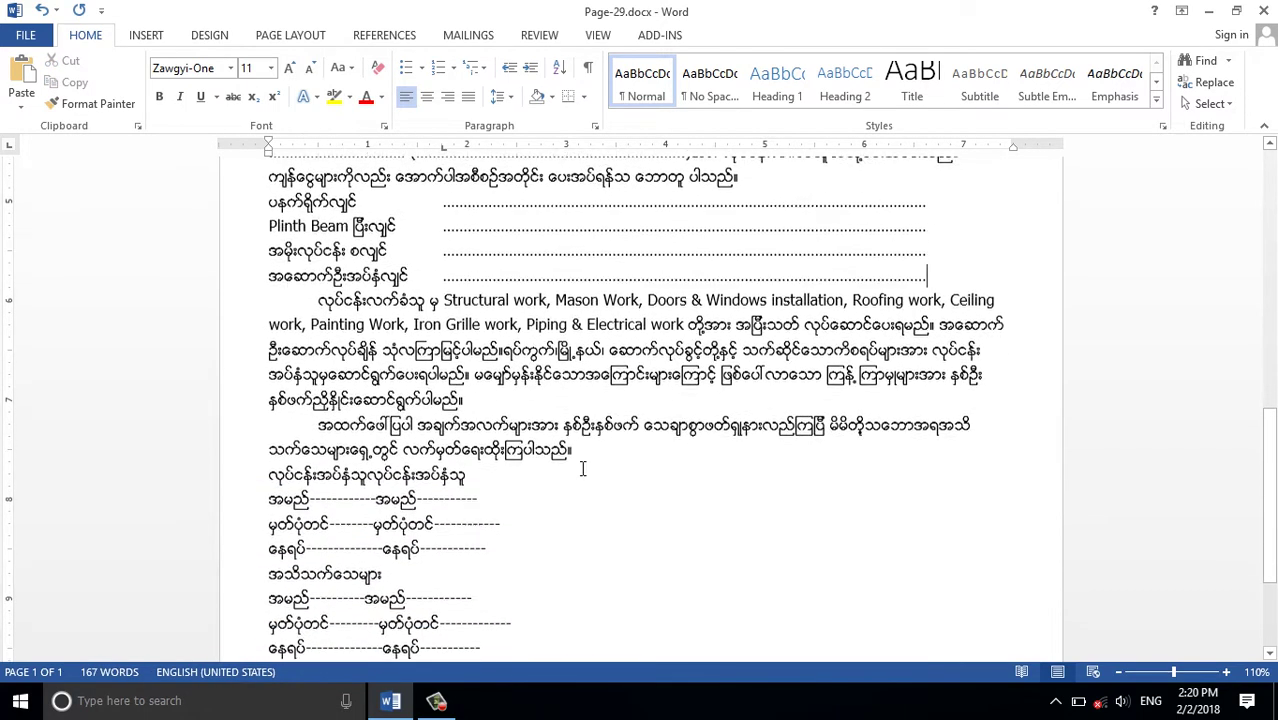
Give the two paragraphs before the signature lines 7 pt of space after.
{"action": "scroll", "coordinate": [583, 467], "scroll_direction": "up", "scroll_amount": 1}
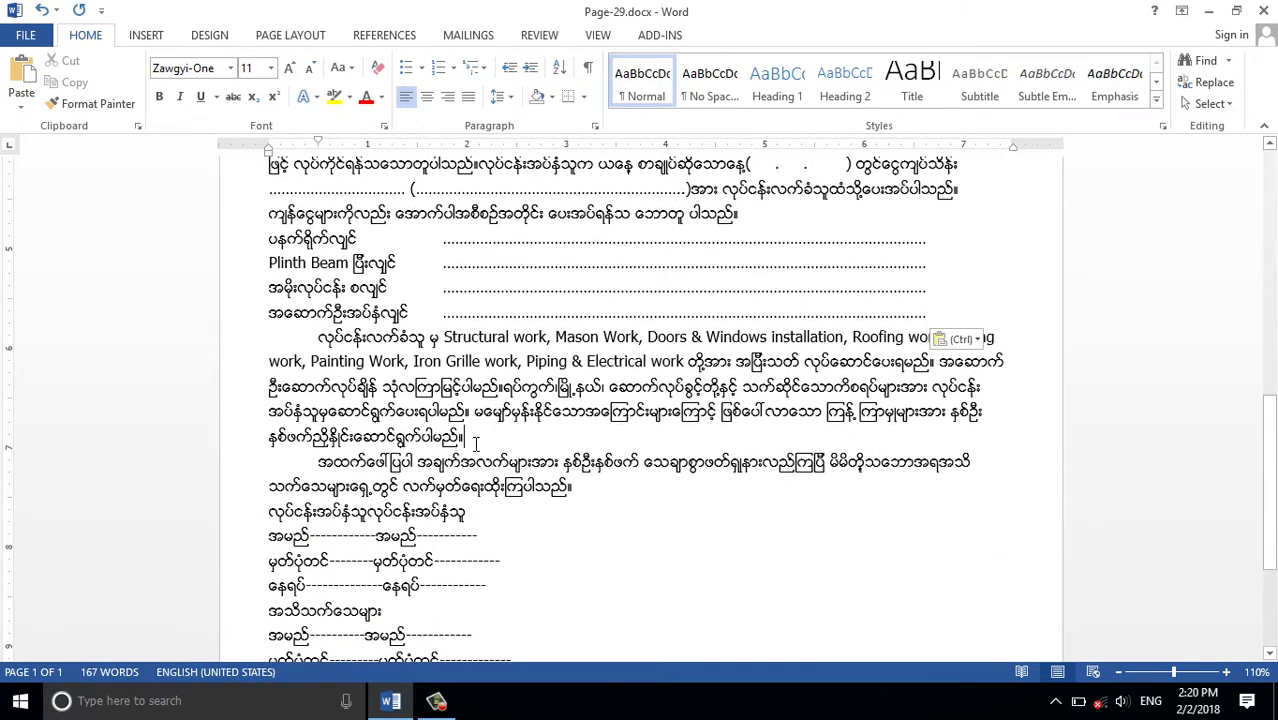
{"action": "left_click", "coordinate": [288, 36]}
{"action": "double_click", "coordinate": [533, 106]}
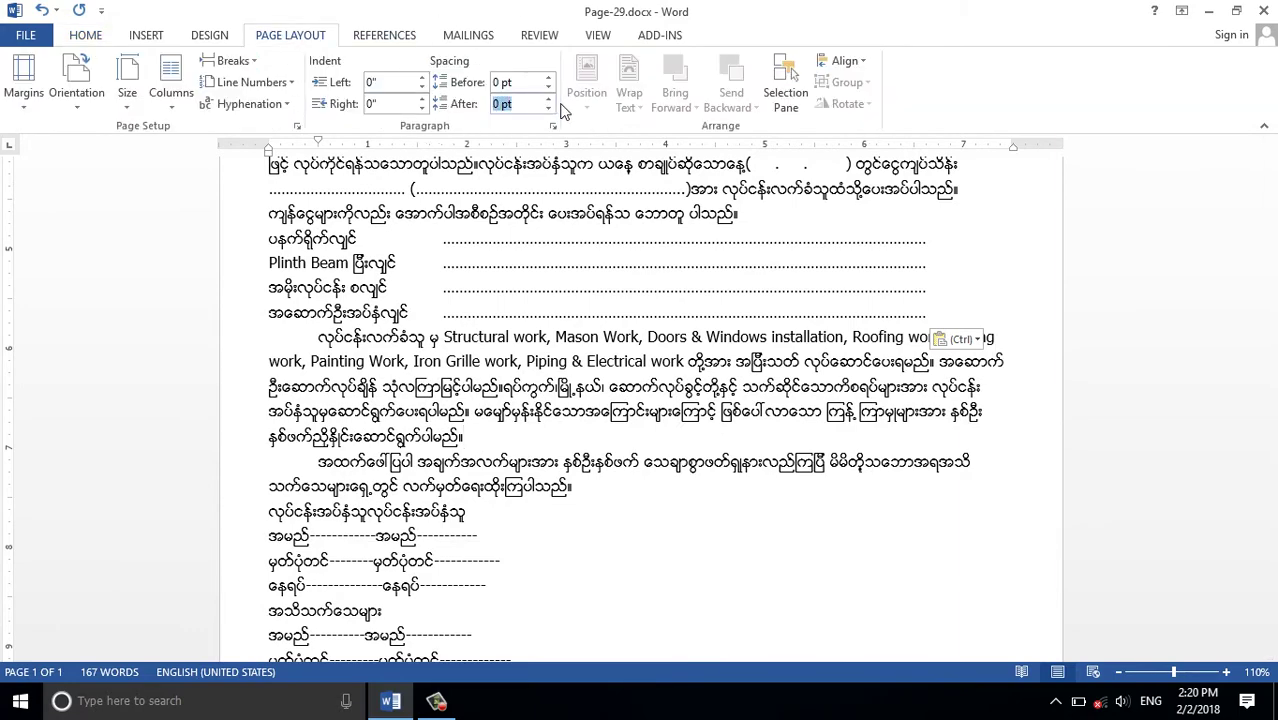
{"action": "type", "text": "10"}
{"action": "key", "text": "Return"}
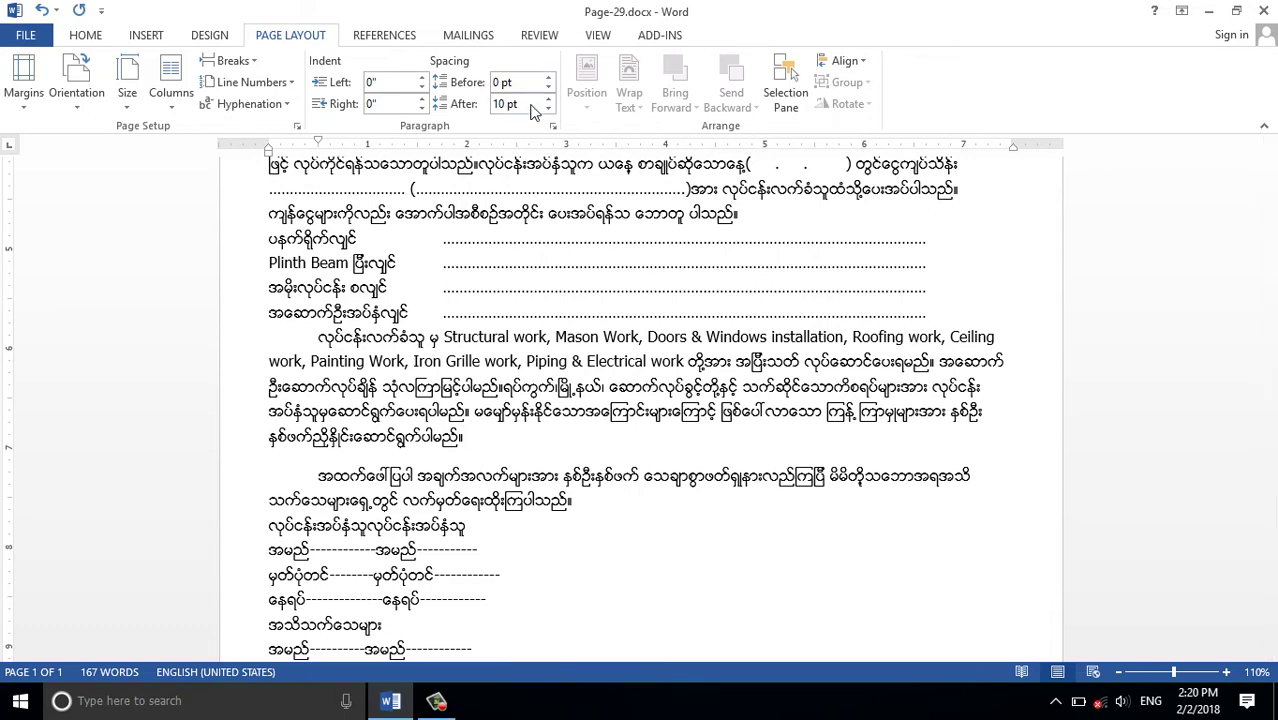
{"action": "left_click", "coordinate": [493, 104]}
{"action": "key", "text": "shift+End"}
{"action": "type", "text": "7"}
{"action": "key", "text": "Return"}
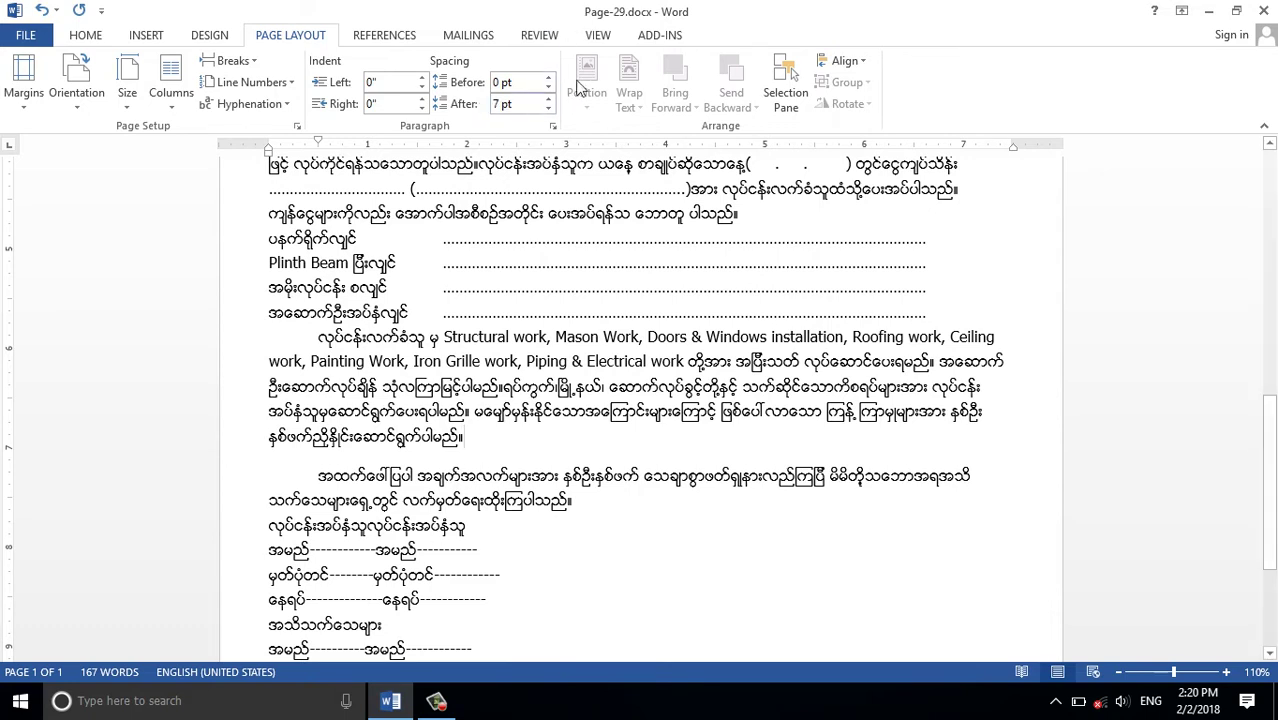
{"action": "left_click", "coordinate": [585, 498]}
{"action": "left_click", "coordinate": [520, 104]}
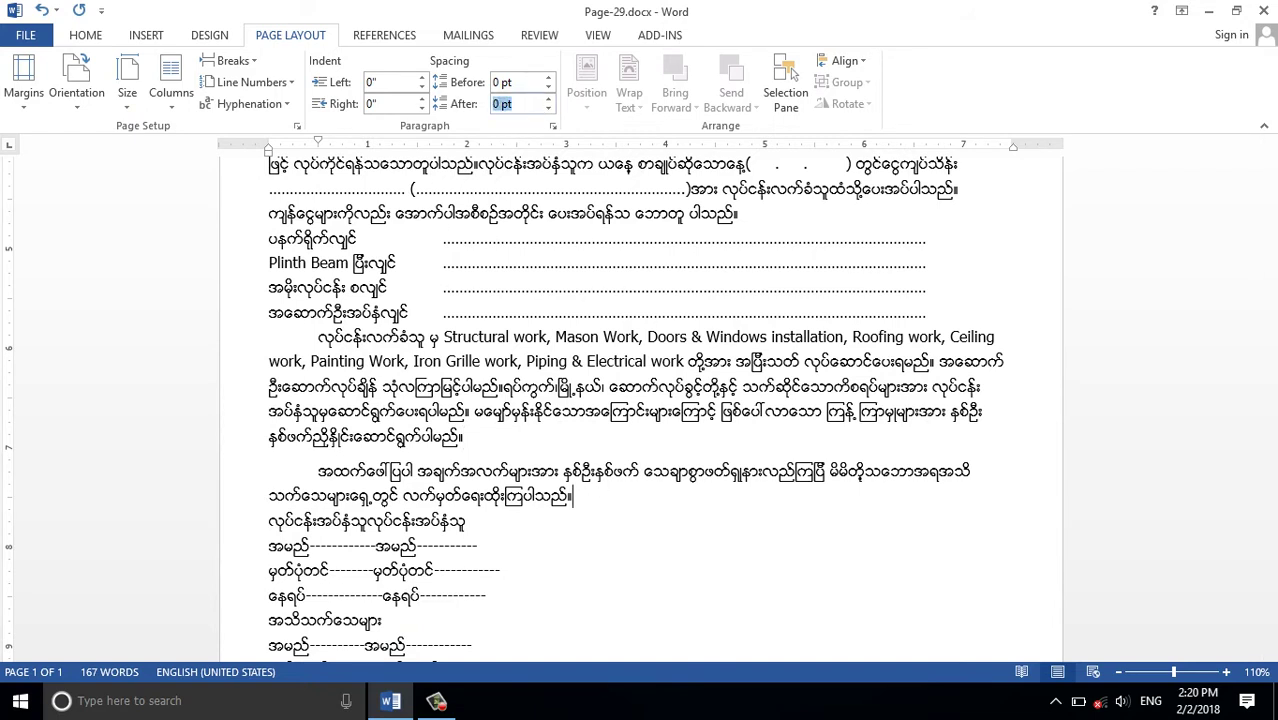
{"action": "type", "text": "7"}
{"action": "key", "text": "Return"}
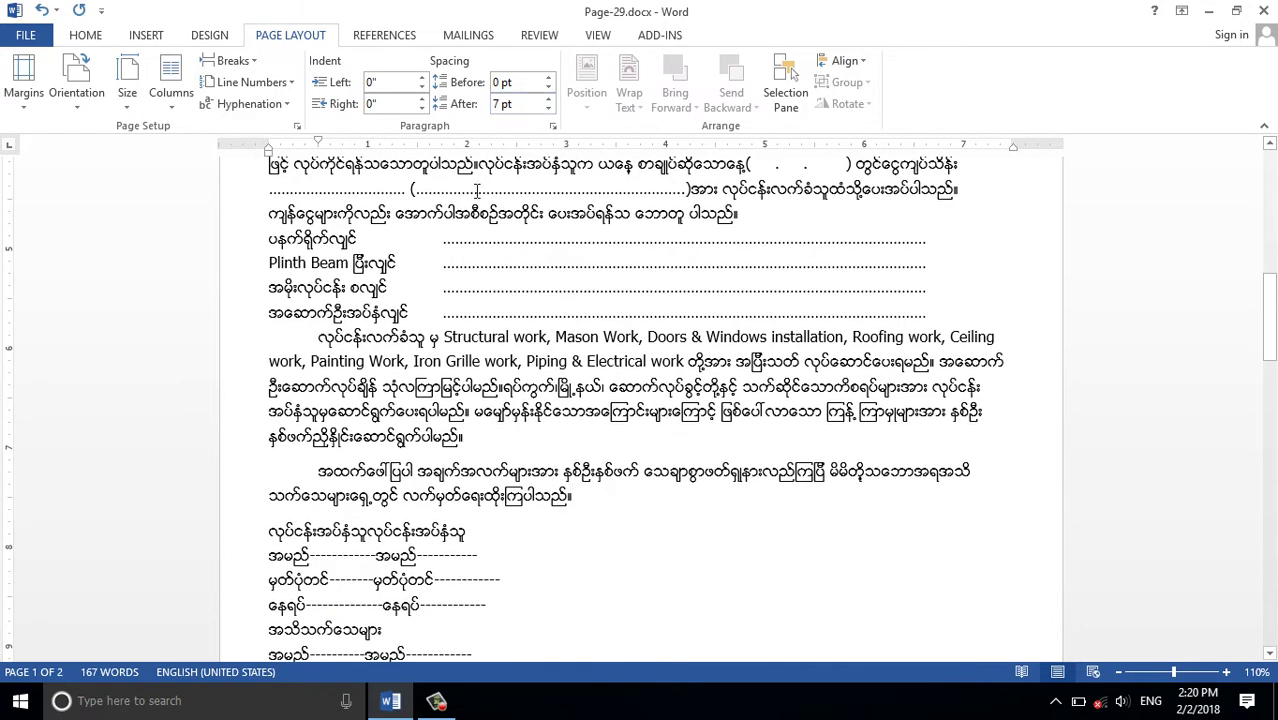
Add 7 pt space after the paragraph above the dotted rows and after the last dotted row.
{"action": "scroll", "coordinate": [468, 295], "scroll_direction": "up", "scroll_amount": 1}
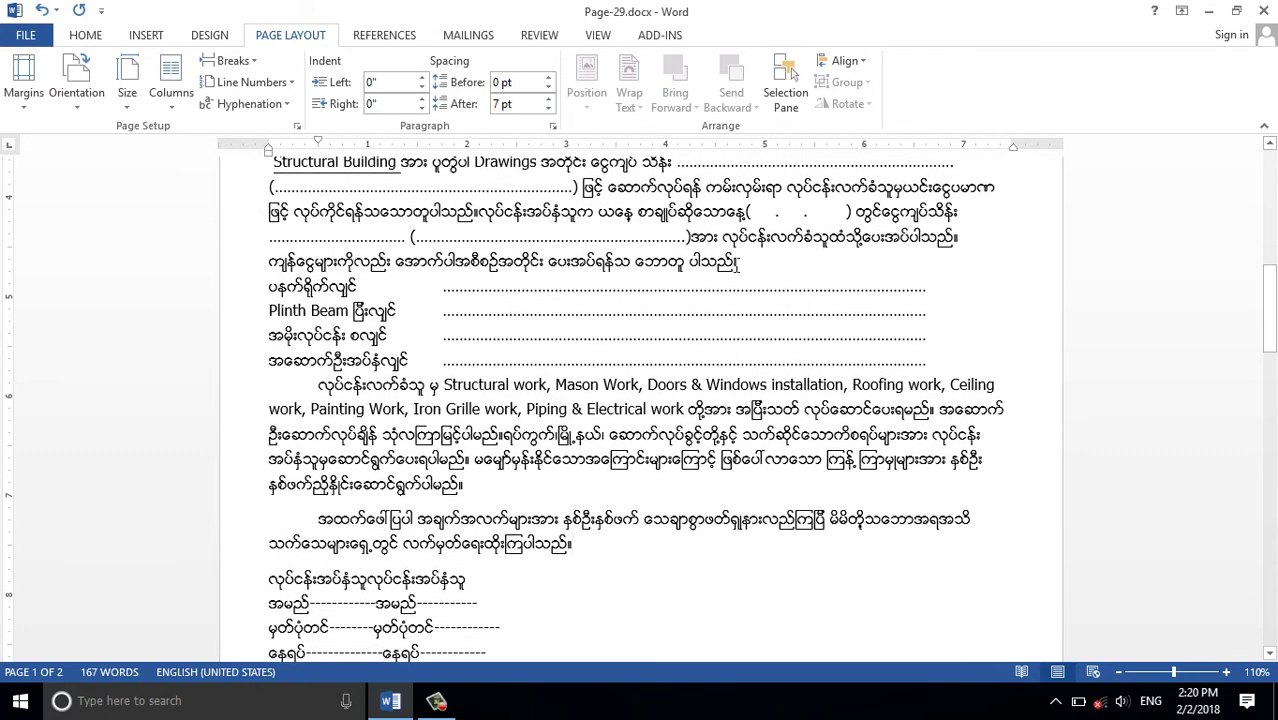
{"action": "left_click", "coordinate": [755, 262]}
{"action": "left_click", "coordinate": [527, 102]}
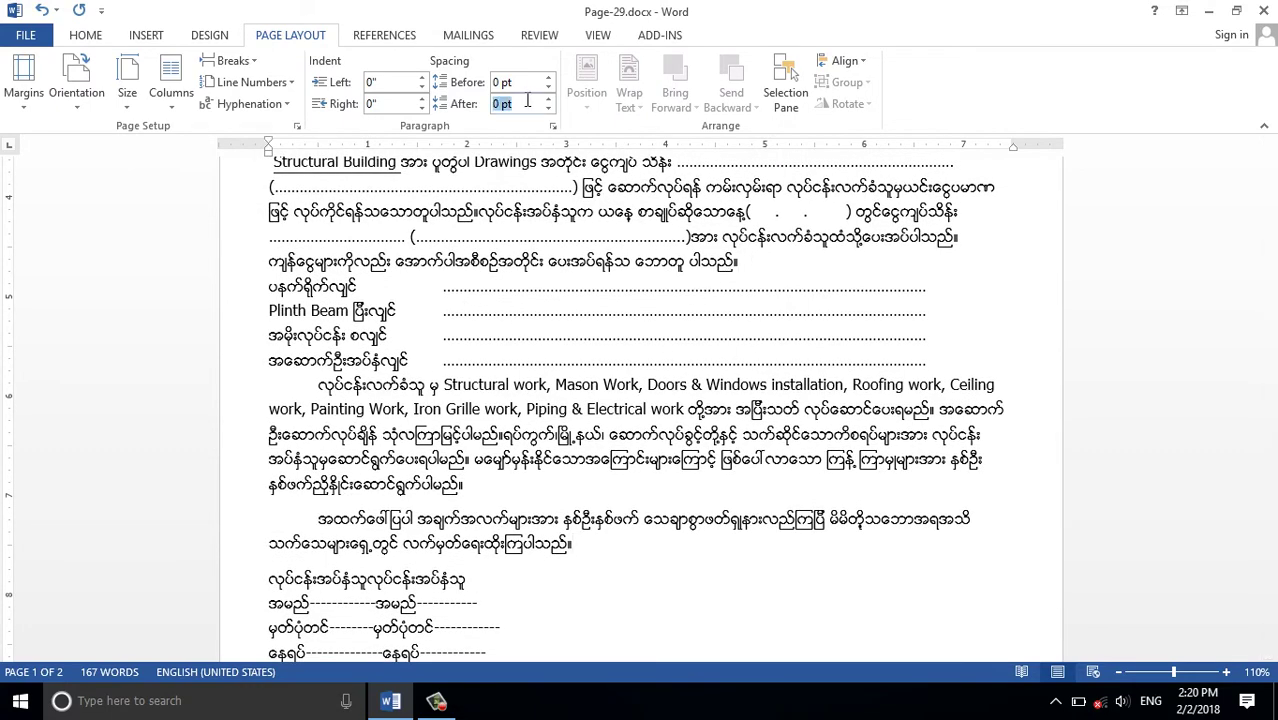
{"action": "type", "text": "7"}
{"action": "key", "text": "Return"}
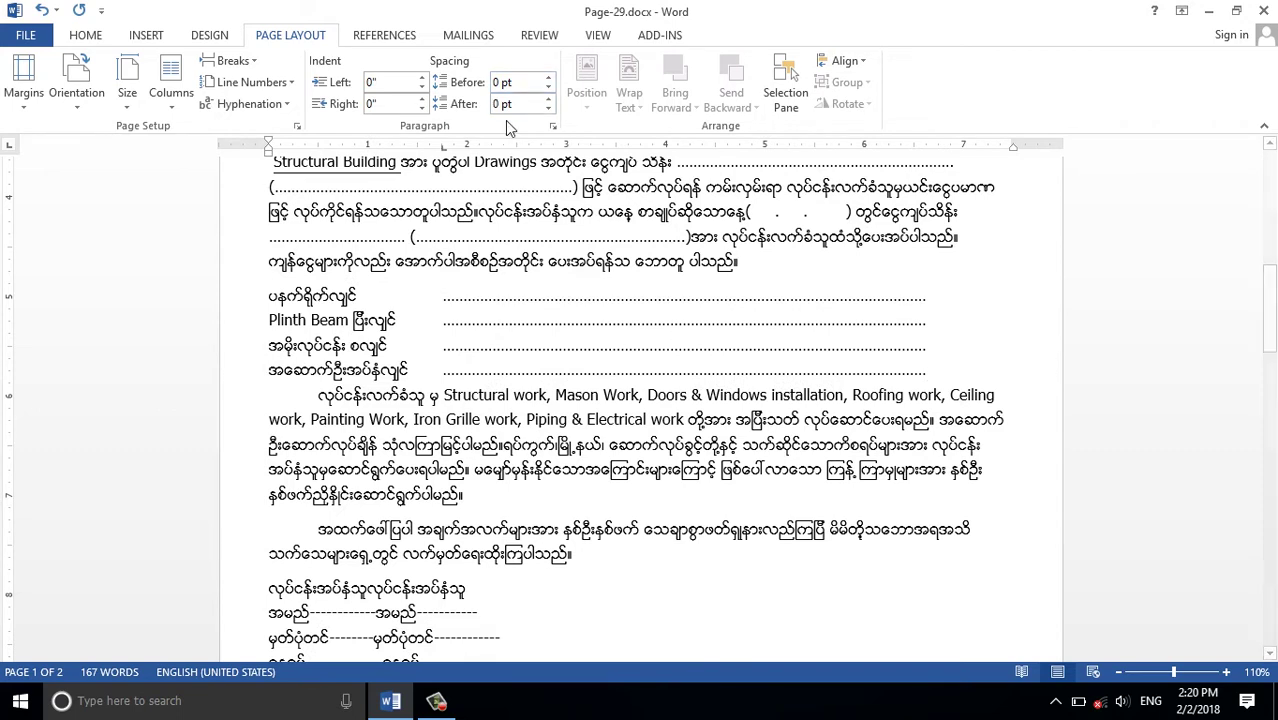
{"action": "left_click", "coordinate": [520, 104]}
{"action": "type", "text": "7"}
{"action": "key", "text": "Return"}
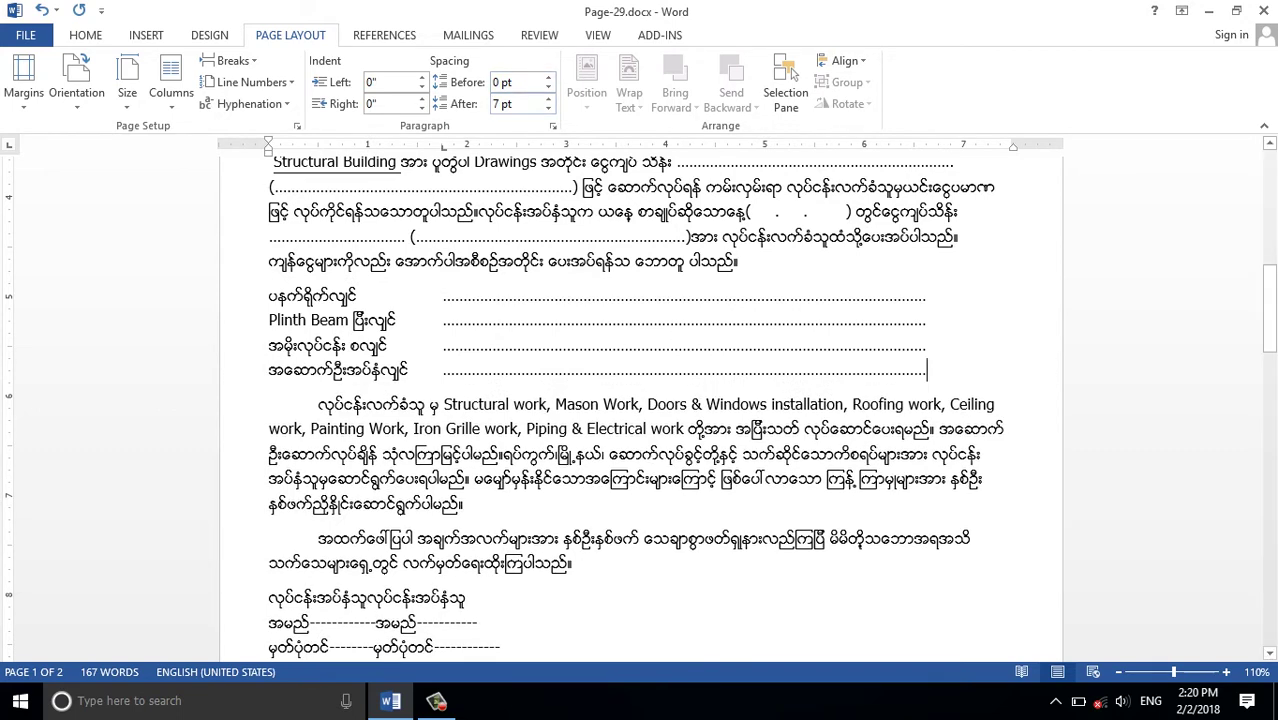
Set 10 pt space after an upper dotted line and after the Building line.
{"action": "scroll", "coordinate": [395, 403], "scroll_direction": "up", "scroll_amount": 1}
{"action": "scroll", "coordinate": [396, 401], "scroll_direction": "up", "scroll_amount": 2}
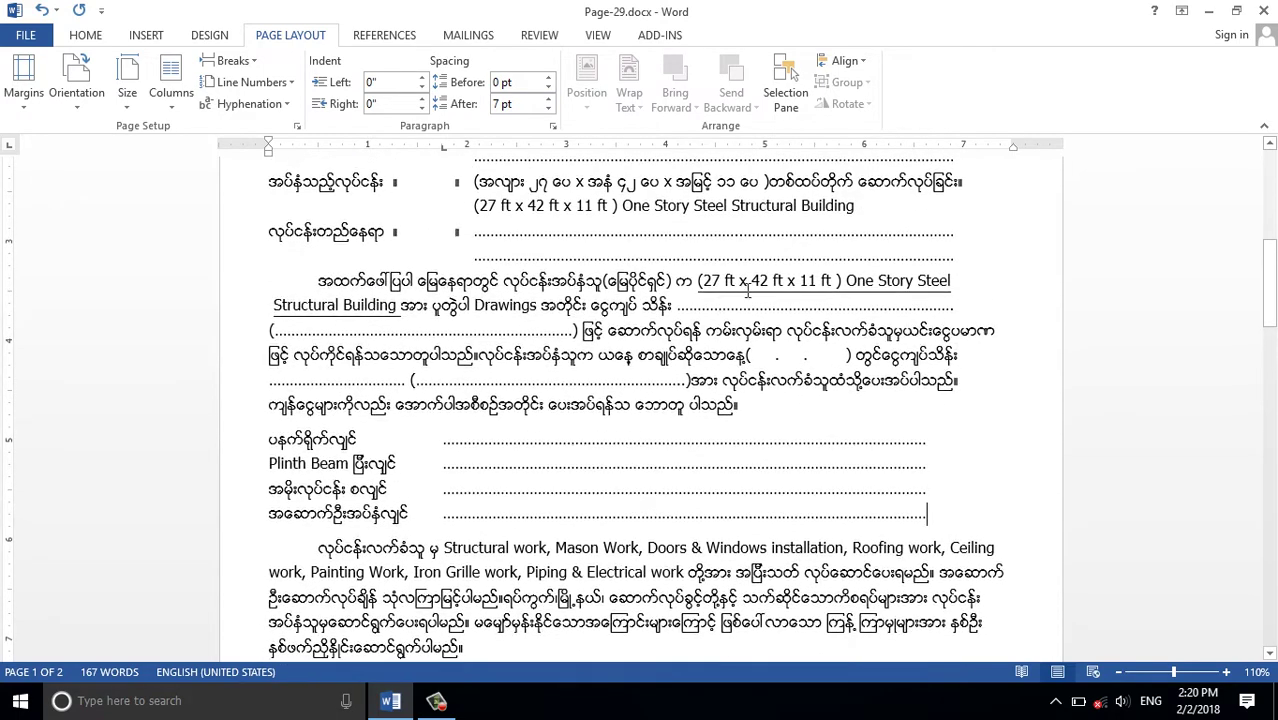
{"action": "left_click", "coordinate": [967, 262]}
{"action": "scroll", "coordinate": [967, 262], "scroll_direction": "up", "scroll_amount": 2}
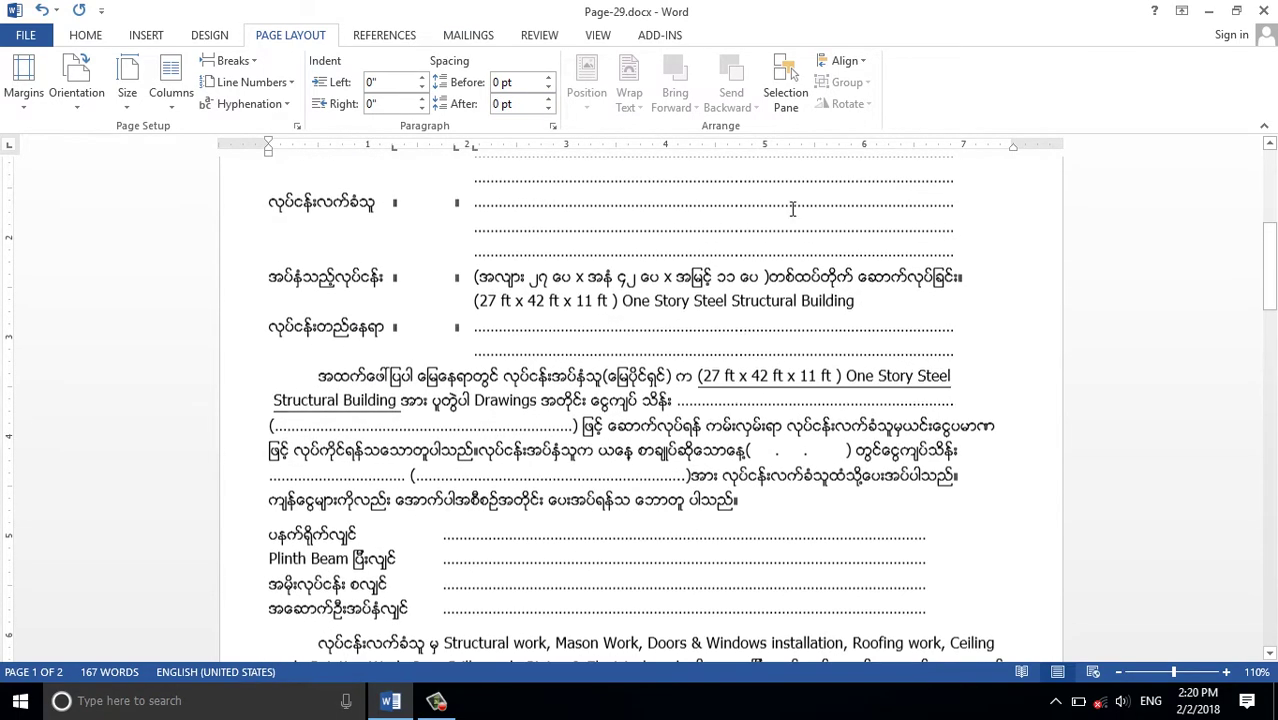
{"action": "left_click", "coordinate": [524, 104]}
{"action": "type", "text": "10"}
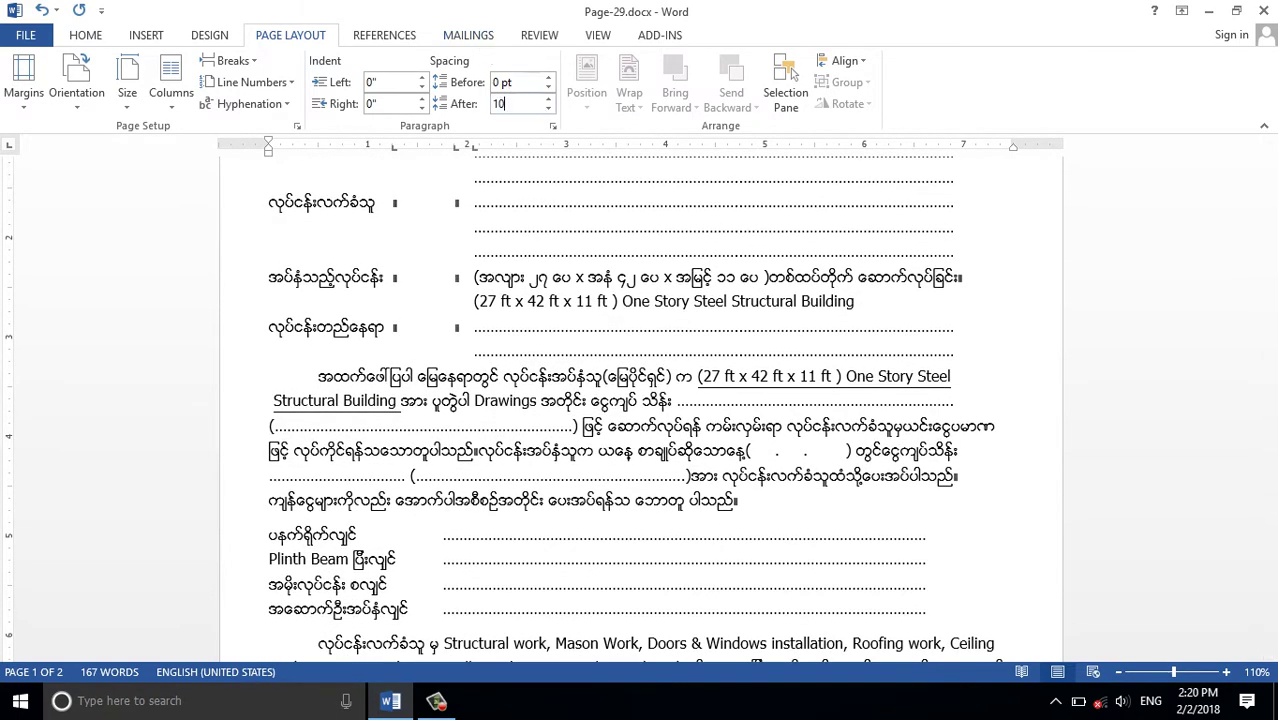
{"action": "key", "text": "Return"}
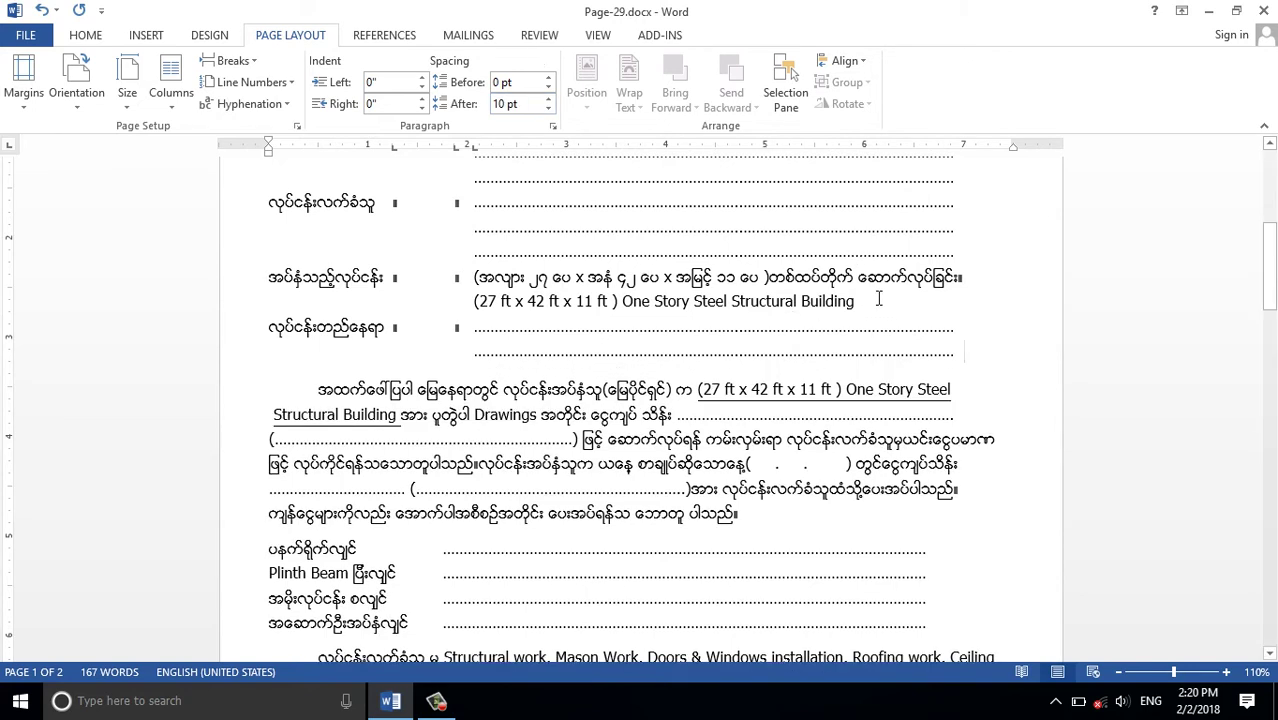
{"action": "left_click", "coordinate": [880, 300]}
{"action": "left_click", "coordinate": [505, 104]}
{"action": "type", "text": "10"}
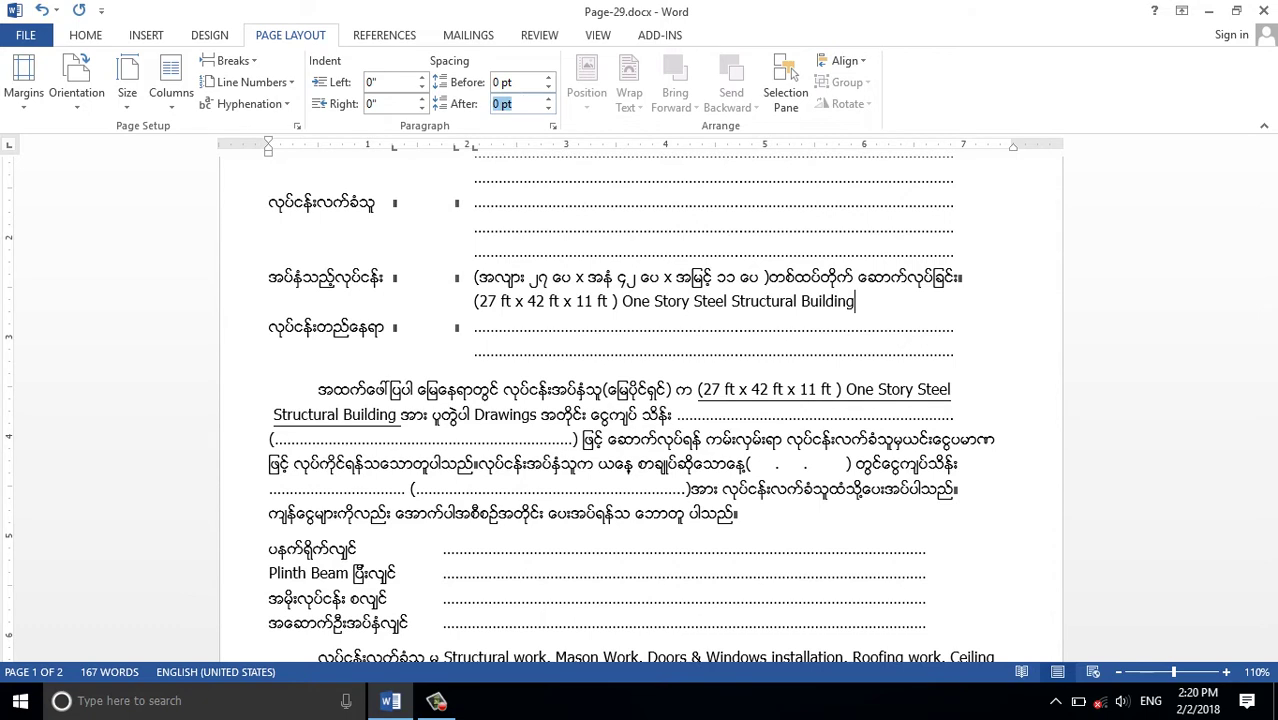
{"action": "key", "text": "Return"}
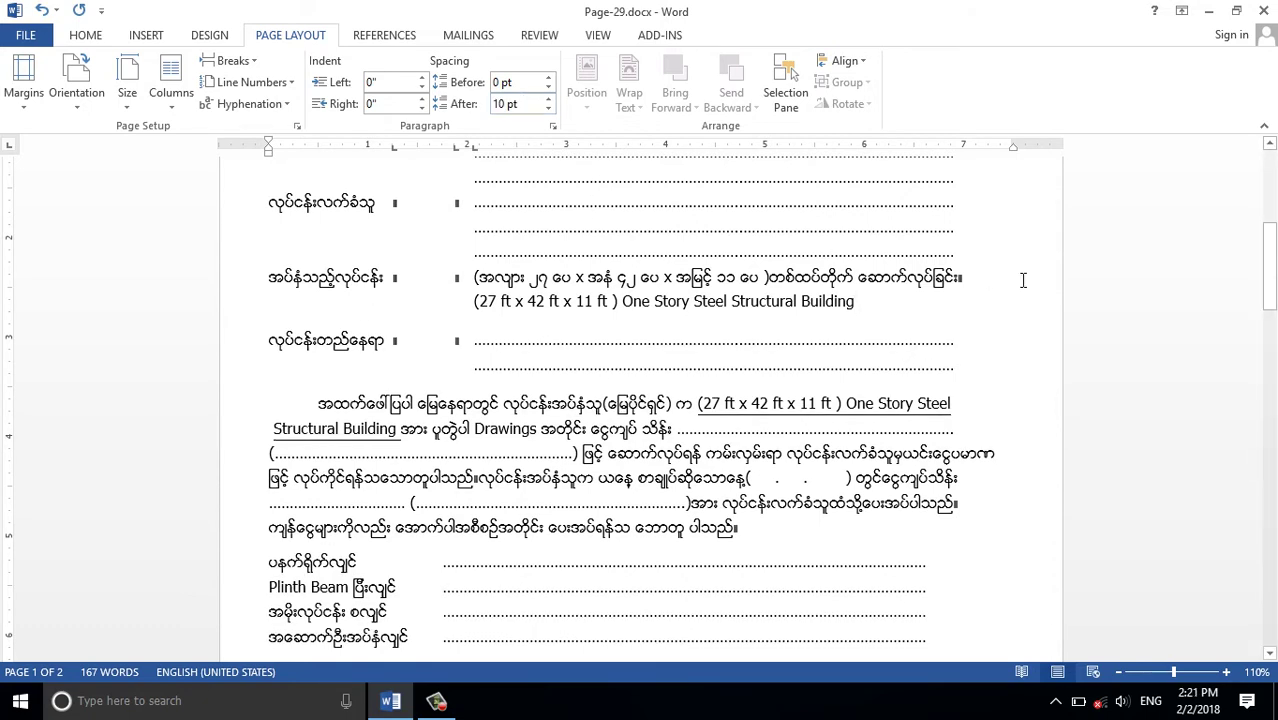
Apply 10 pt space after the remaining dotted lines, closing the first party's field.
{"action": "key", "text": "ctrl+z"}
{"action": "left_click", "coordinate": [539, 106]}
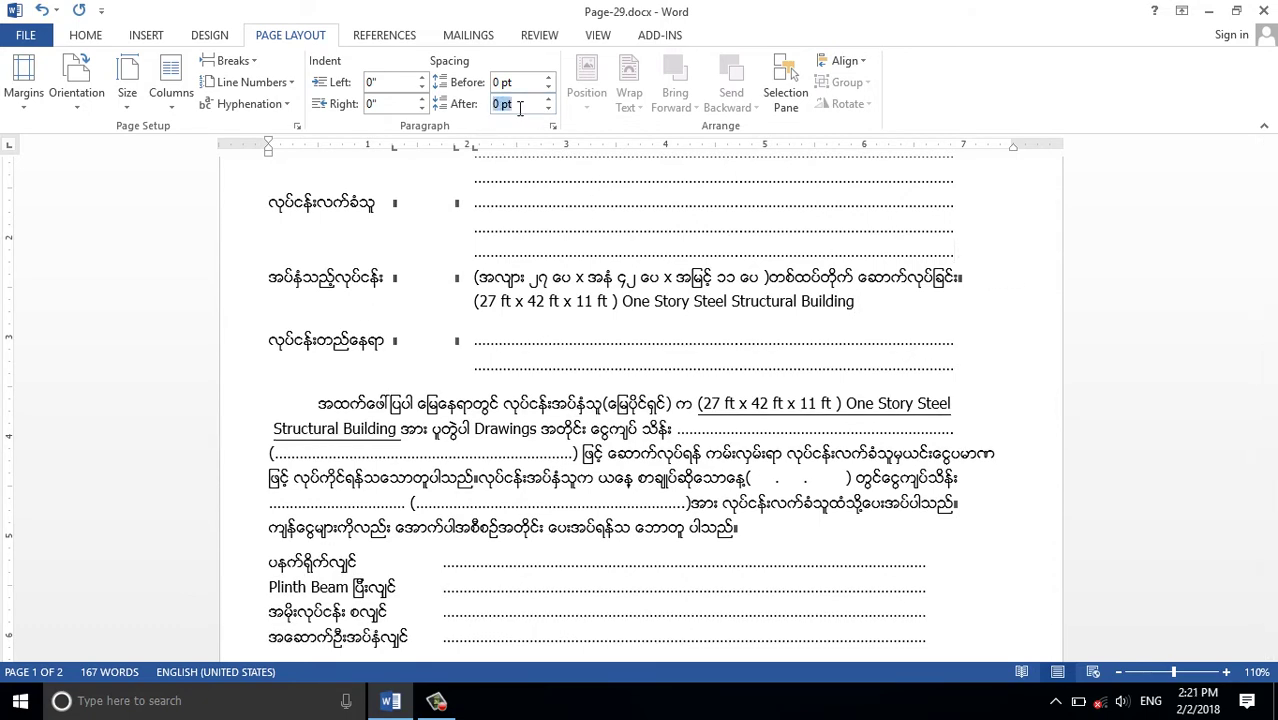
{"action": "type", "text": "10"}
{"action": "key", "text": "Return"}
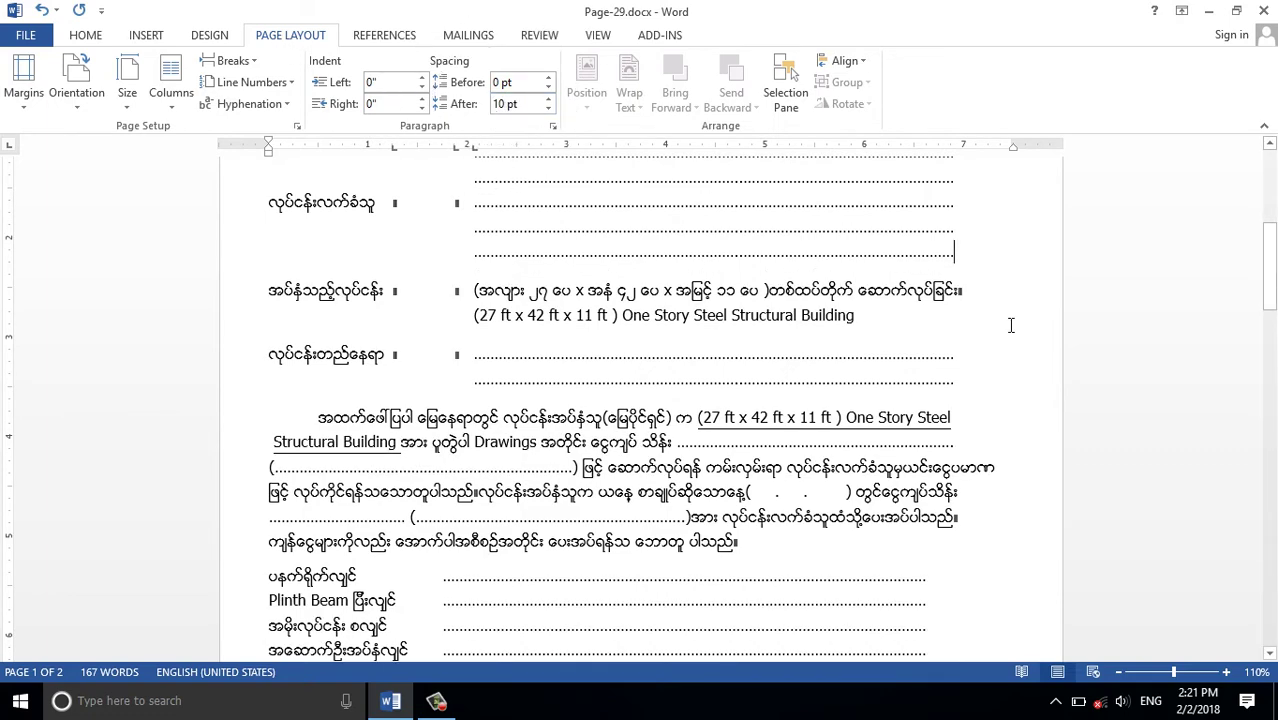
{"action": "scroll", "coordinate": [996, 322], "scroll_direction": "up", "scroll_amount": 2}
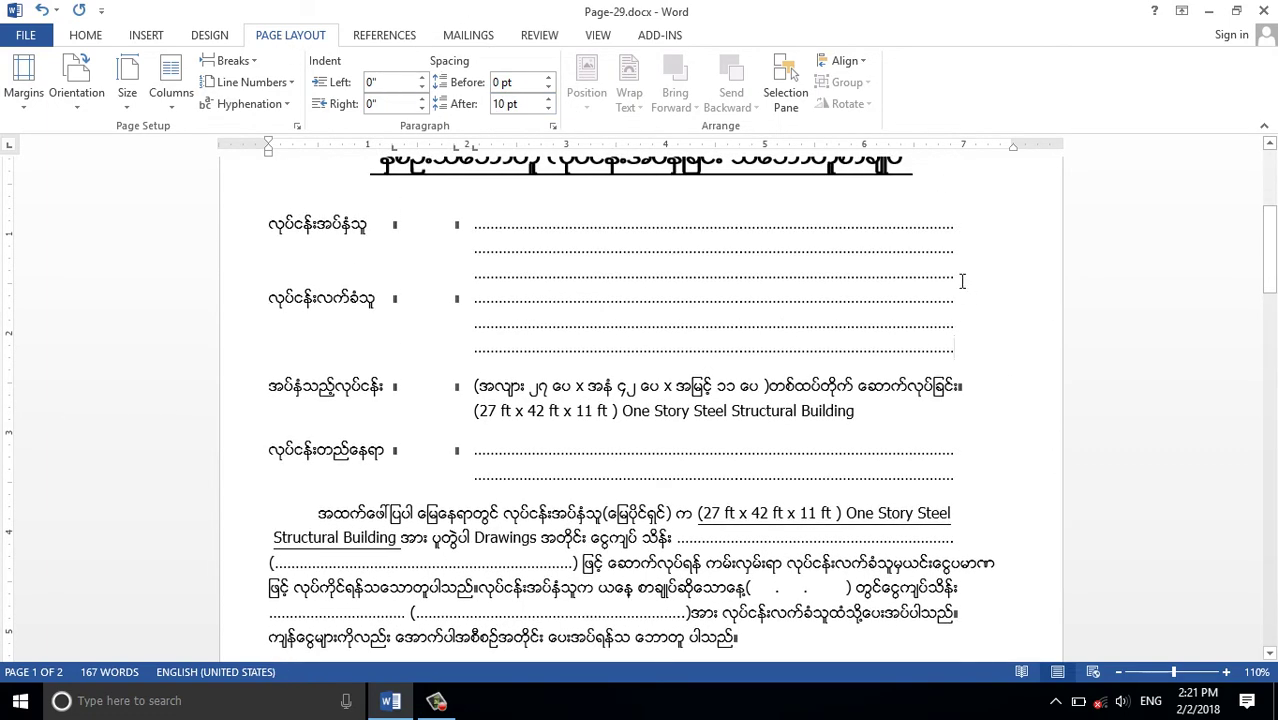
{"action": "left_click", "coordinate": [962, 281]}
{"action": "left_click", "coordinate": [527, 104]}
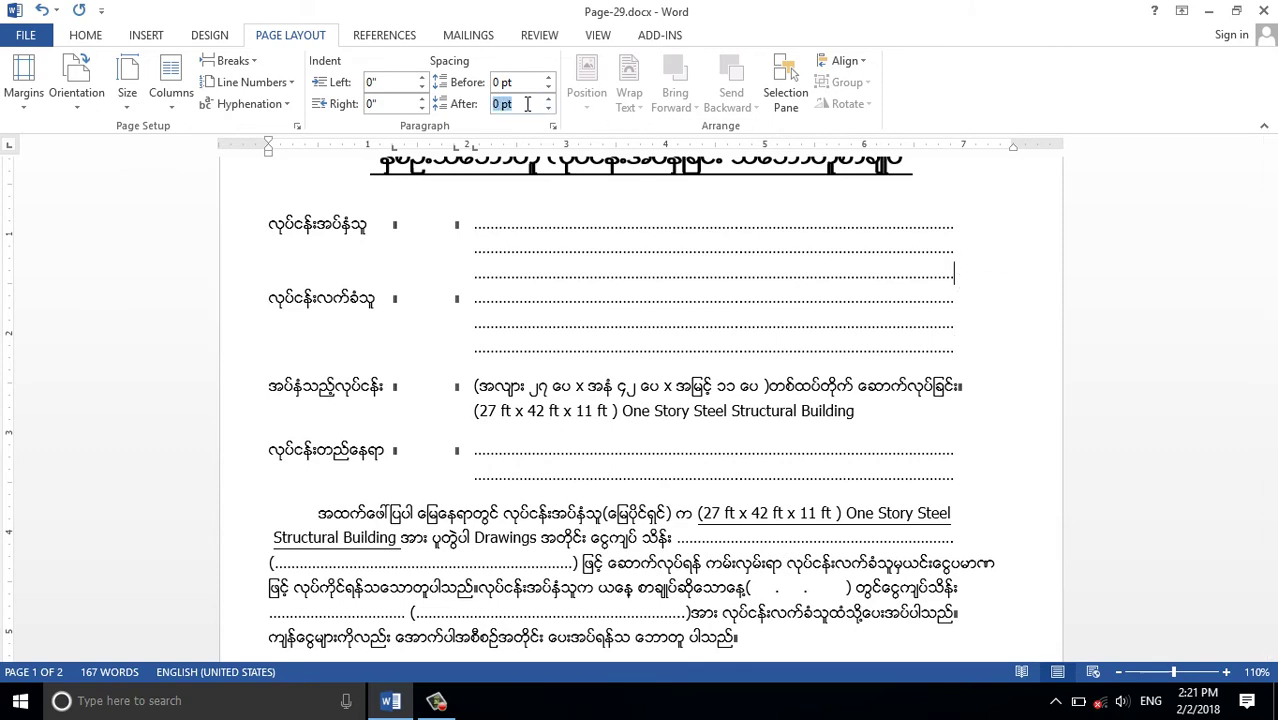
{"action": "type", "text": "10"}
{"action": "key", "text": "Return"}
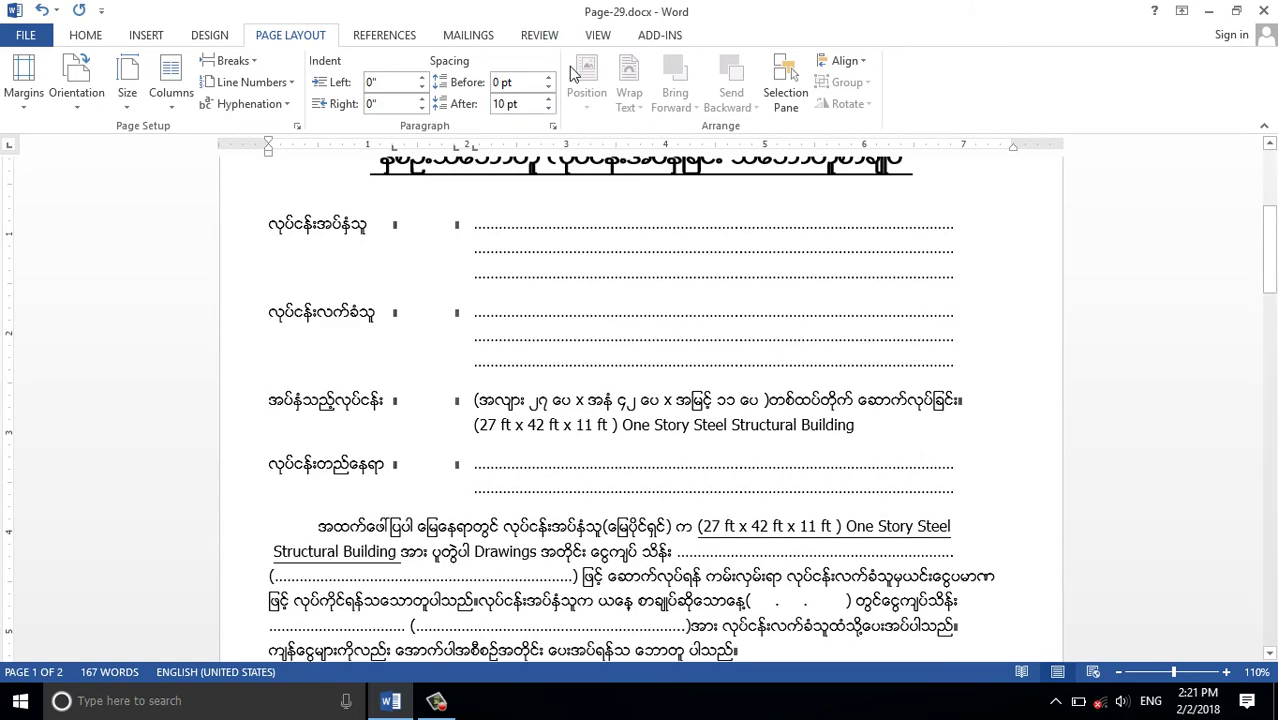
{"action": "scroll", "coordinate": [583, 92], "scroll_direction": "down", "scroll_amount": 2}
{"action": "scroll", "coordinate": [606, 288], "scroll_direction": "down", "scroll_amount": 2}
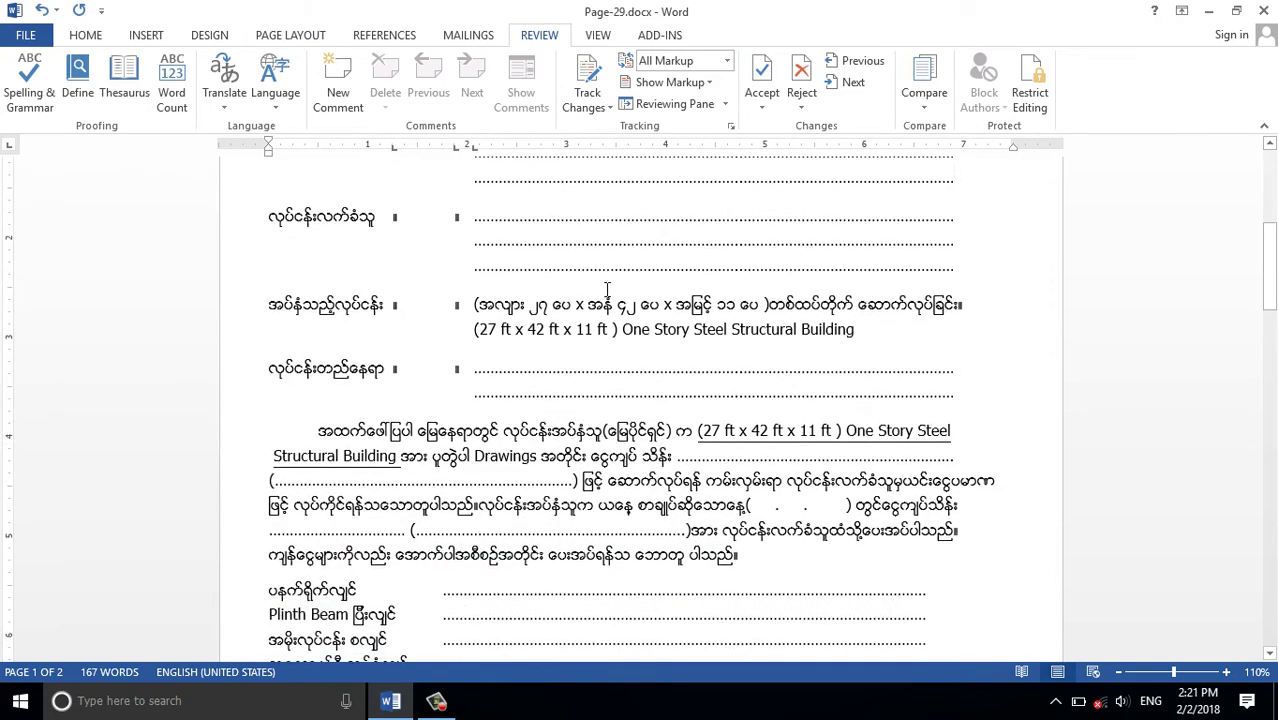
{"action": "scroll", "coordinate": [606, 288], "scroll_direction": "down", "scroll_amount": 1}
{"action": "scroll", "coordinate": [606, 288], "scroll_direction": "up", "scroll_amount": 2}
{"action": "scroll", "coordinate": [607, 290], "scroll_direction": "up", "scroll_amount": 3}
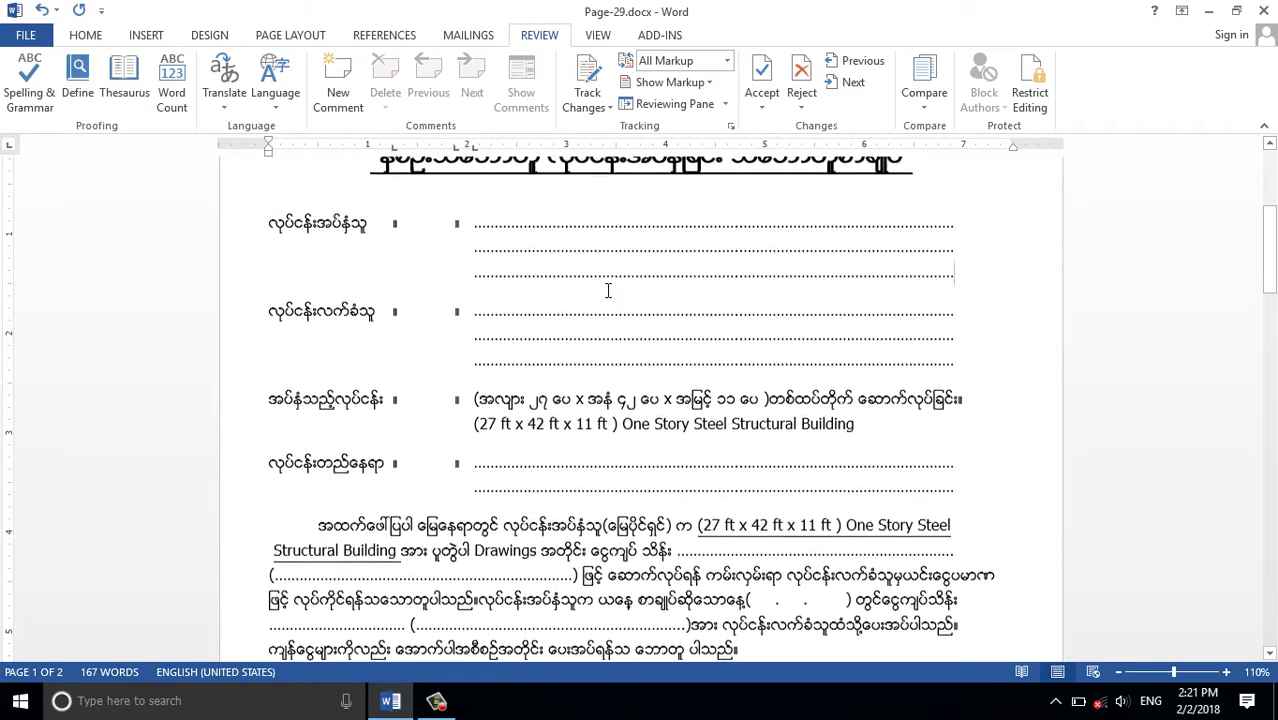
{"action": "scroll", "coordinate": [607, 290], "scroll_direction": "down", "scroll_amount": 1}
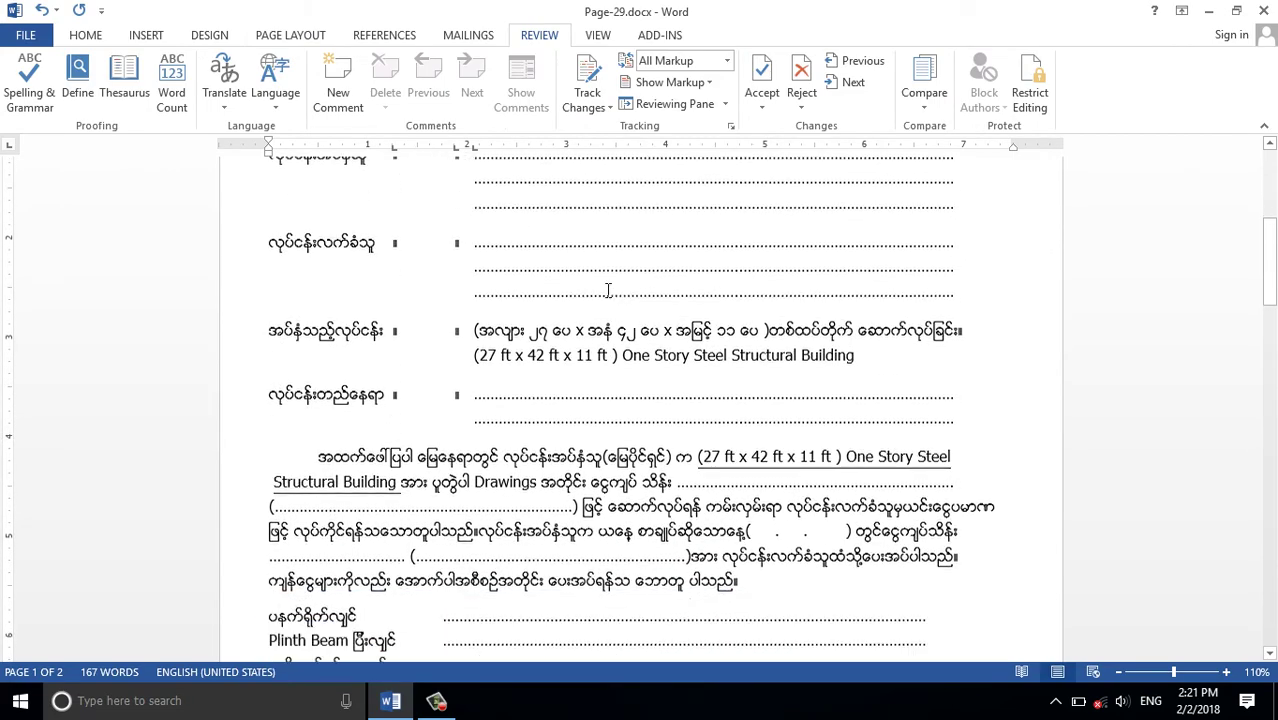
{"action": "scroll", "coordinate": [607, 292], "scroll_direction": "down", "scroll_amount": 1}
{"action": "scroll", "coordinate": [608, 295], "scroll_direction": "down", "scroll_amount": 3}
{"action": "scroll", "coordinate": [608, 297], "scroll_direction": "down", "scroll_amount": 4}
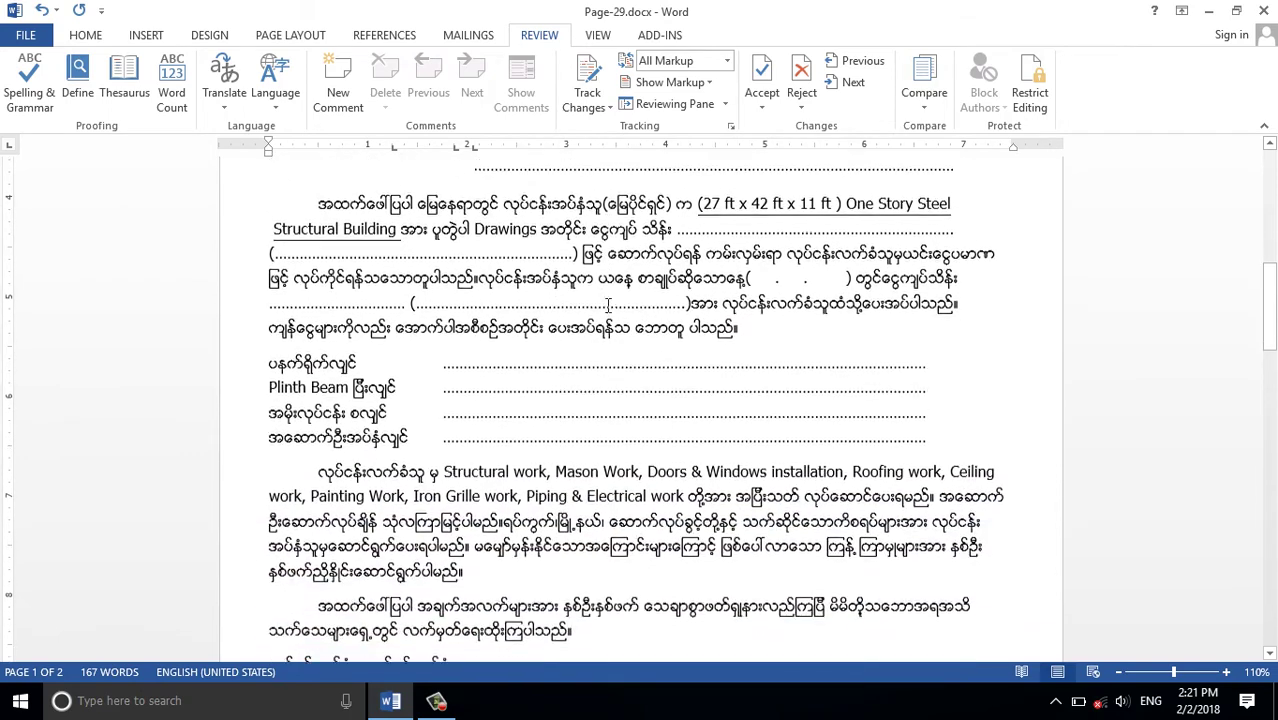
{"action": "scroll", "coordinate": [608, 297], "scroll_direction": "down", "scroll_amount": 1}
{"action": "scroll", "coordinate": [608, 300], "scroll_direction": "down", "scroll_amount": 1}
{"action": "scroll", "coordinate": [606, 384], "scroll_direction": "down", "scroll_amount": 1}
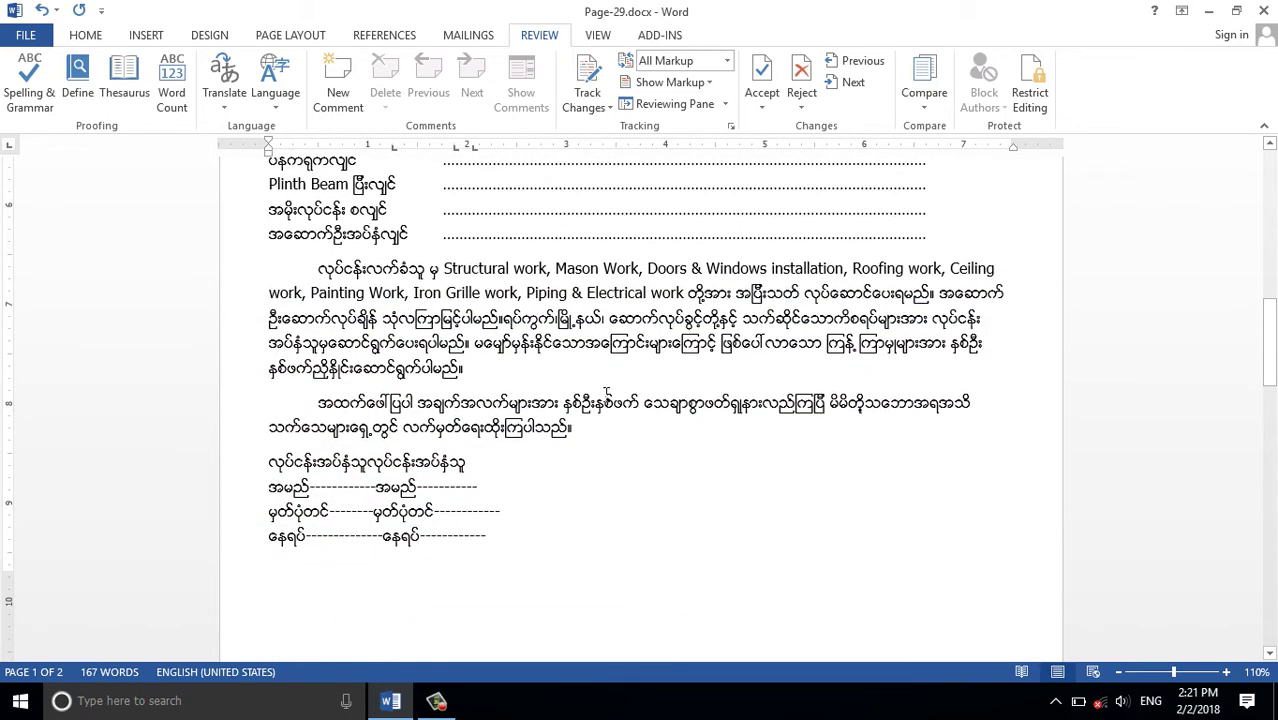
Add a second-column tab stop on the ruler and indent the signature heading with Tab.
{"action": "scroll", "coordinate": [606, 392], "scroll_direction": "down", "scroll_amount": 3}
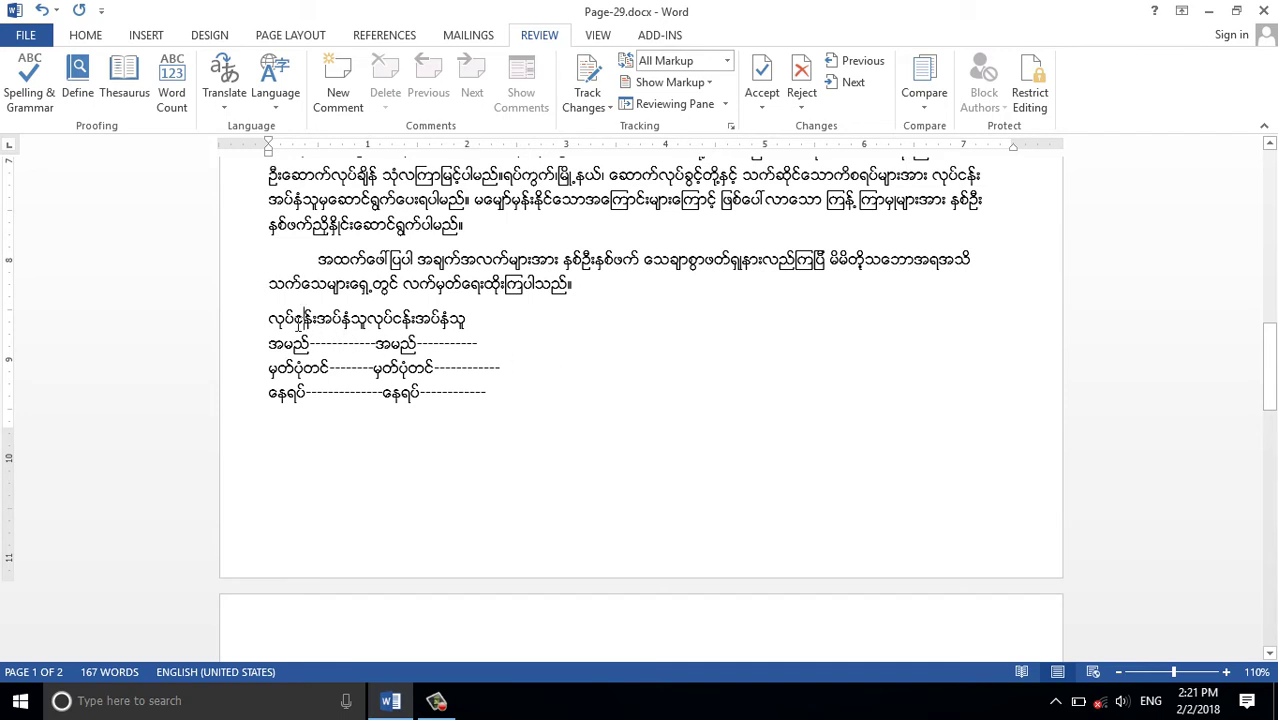
{"action": "left_click_drag", "start_coordinate": [270, 318], "coordinate": [474, 317]}
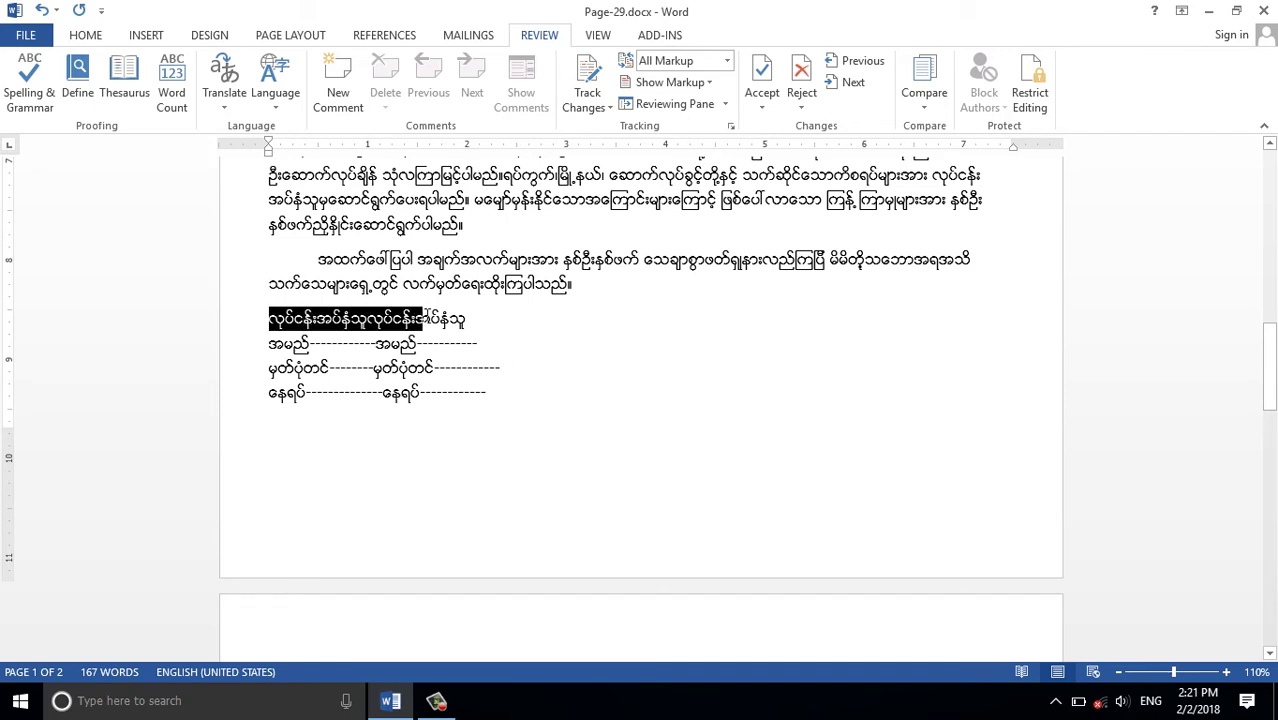
{"action": "left_click", "coordinate": [553, 328]}
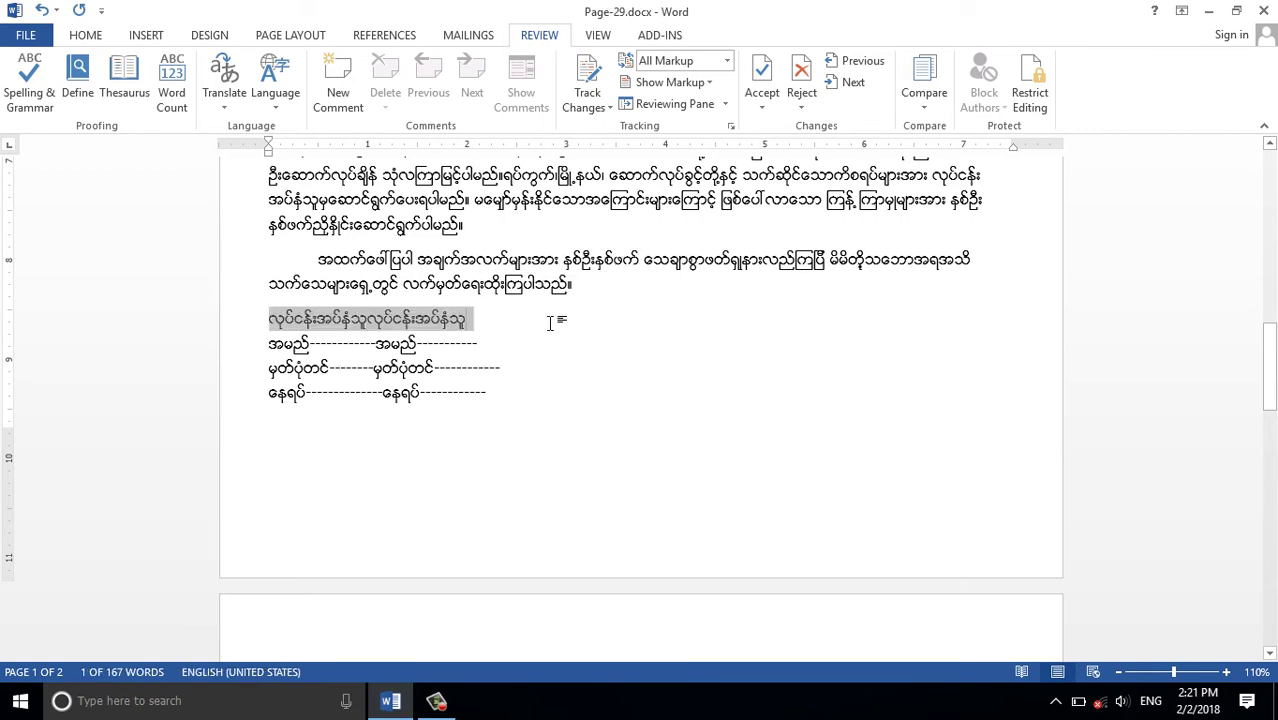
{"action": "double_click", "coordinate": [278, 317]}
{"action": "left_click_drag", "start_coordinate": [278, 317], "coordinate": [474, 318]}
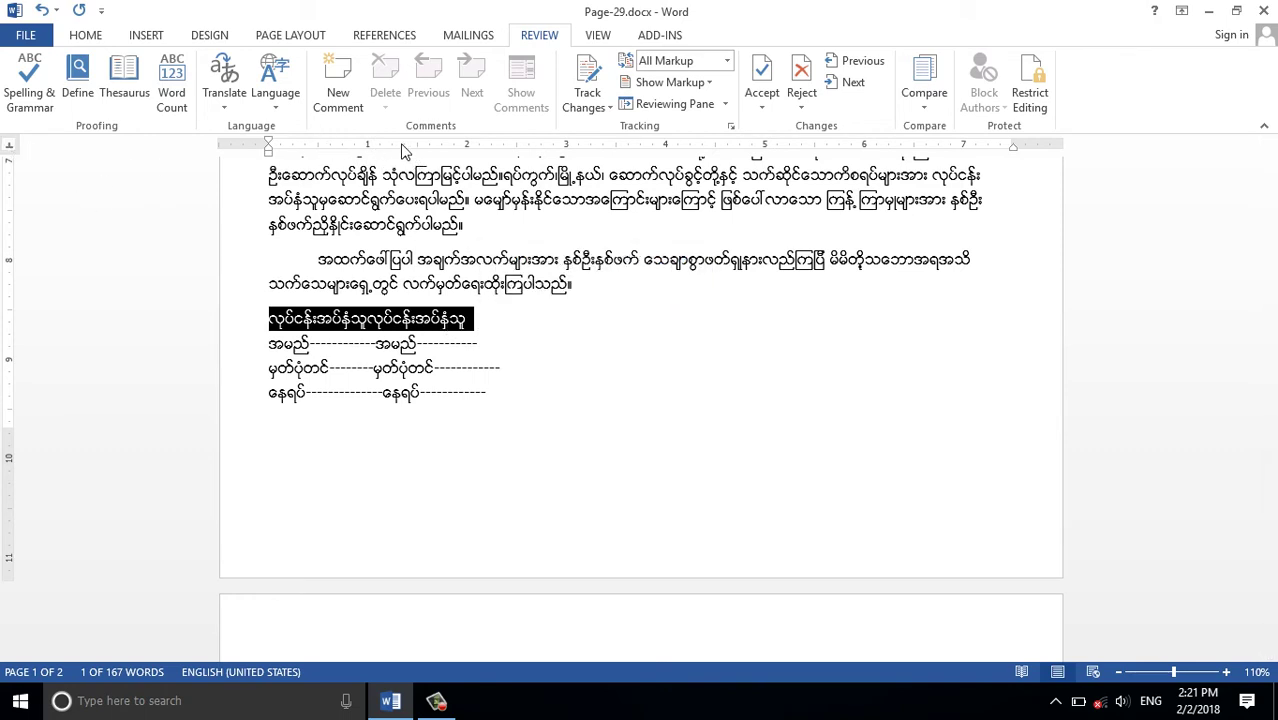
{"action": "left_click", "coordinate": [808, 148]}
{"action": "left_click", "coordinate": [573, 285]}
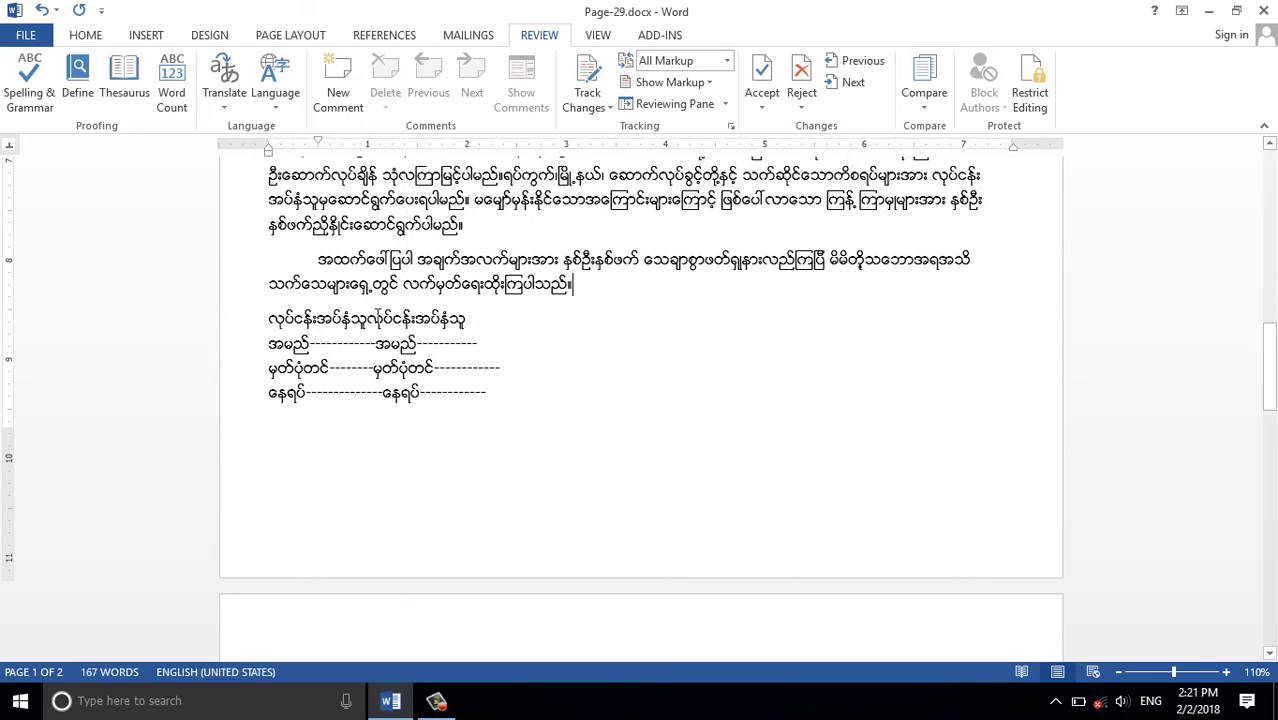
{"action": "key", "text": "Tab"}
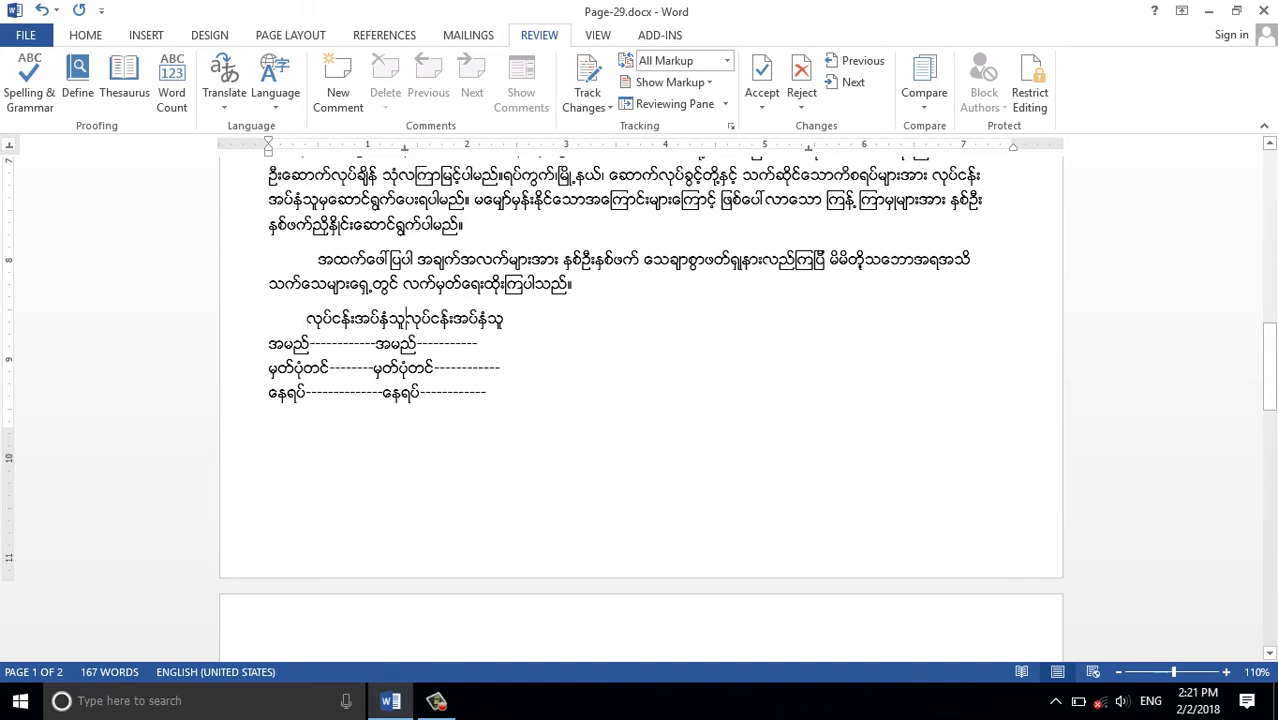
{"action": "key", "text": "Tab"}
{"action": "key", "text": "BackSpace"}
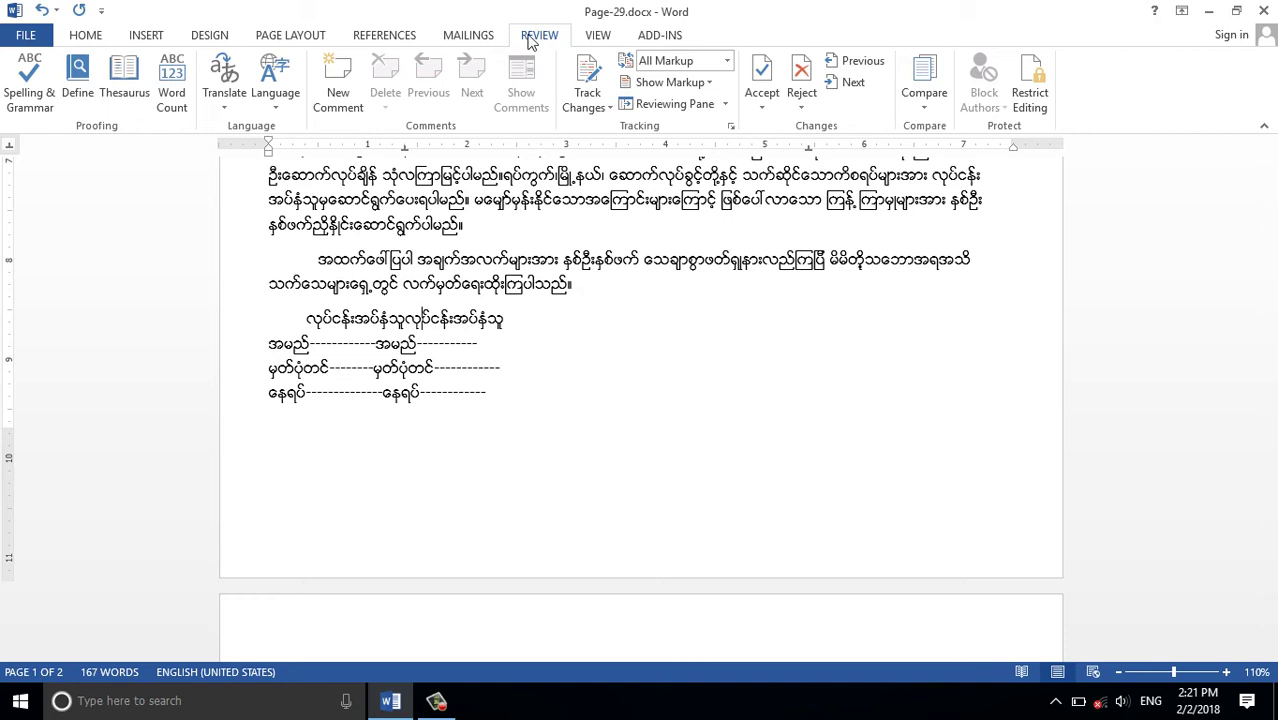
{"action": "key", "text": "Tab"}
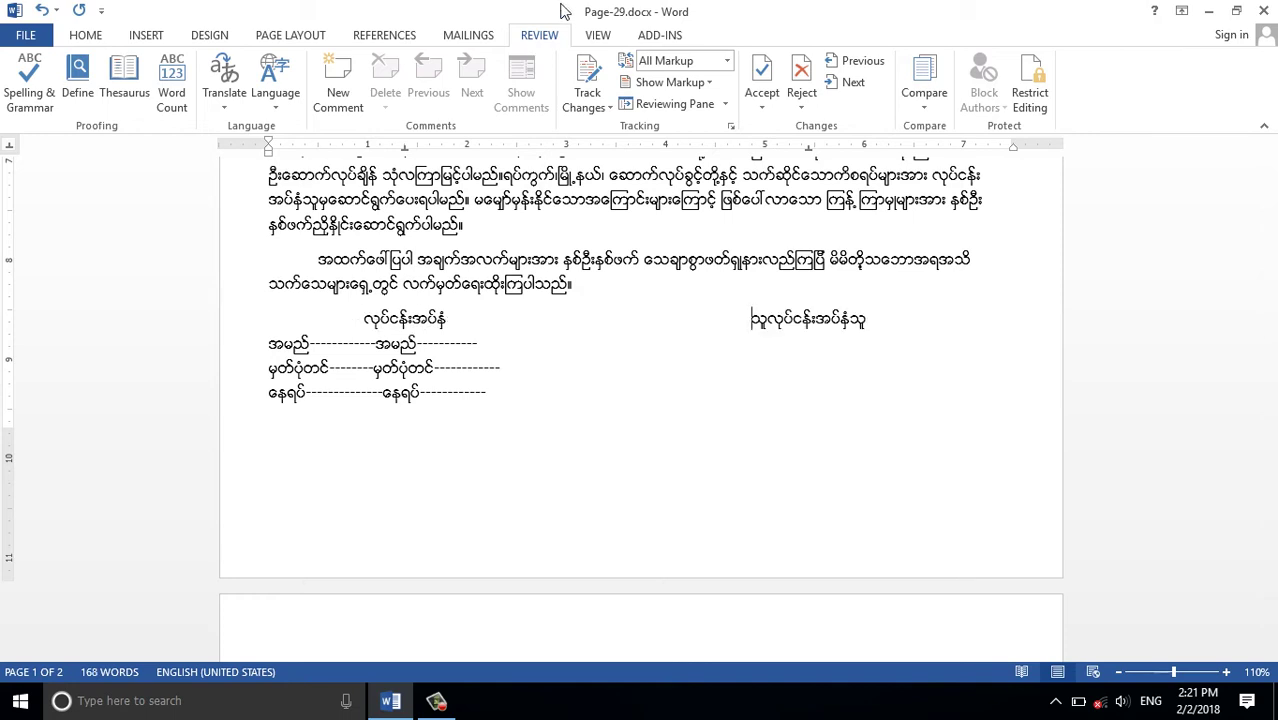
{"action": "key", "text": "BackSpace"}
{"action": "key", "text": "Tab"}
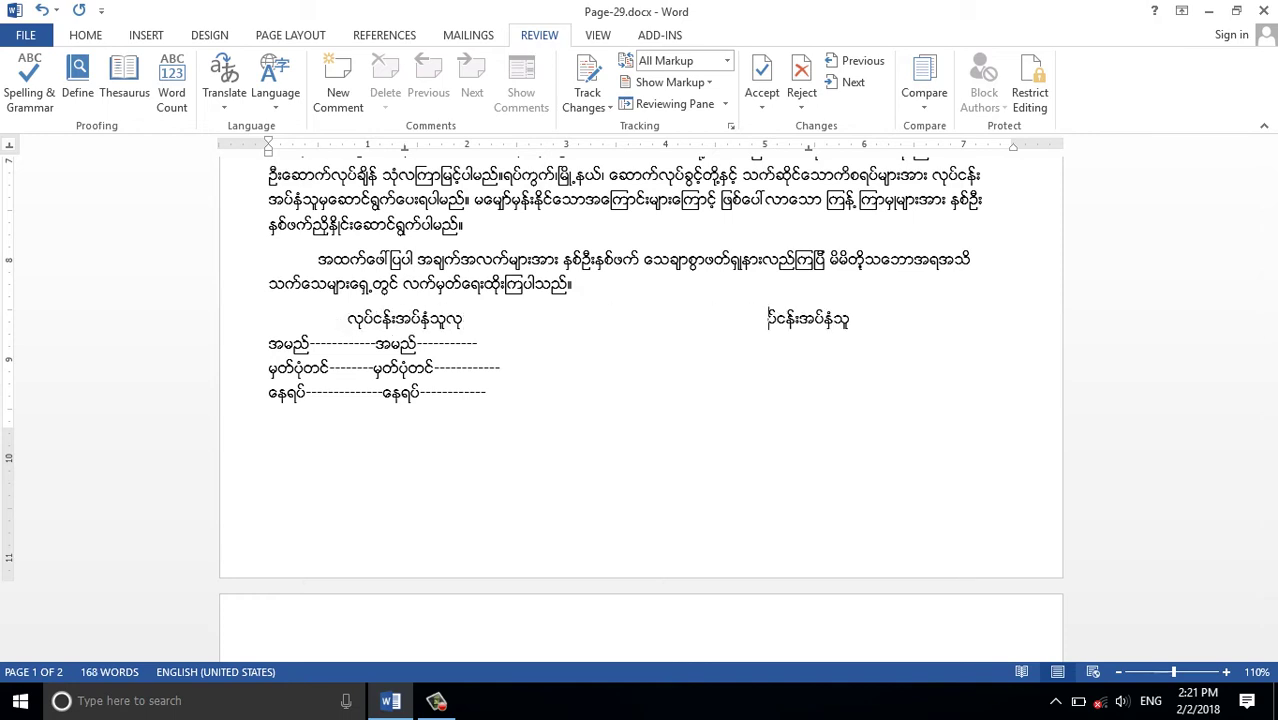
{"action": "key", "text": "BackSpace"}
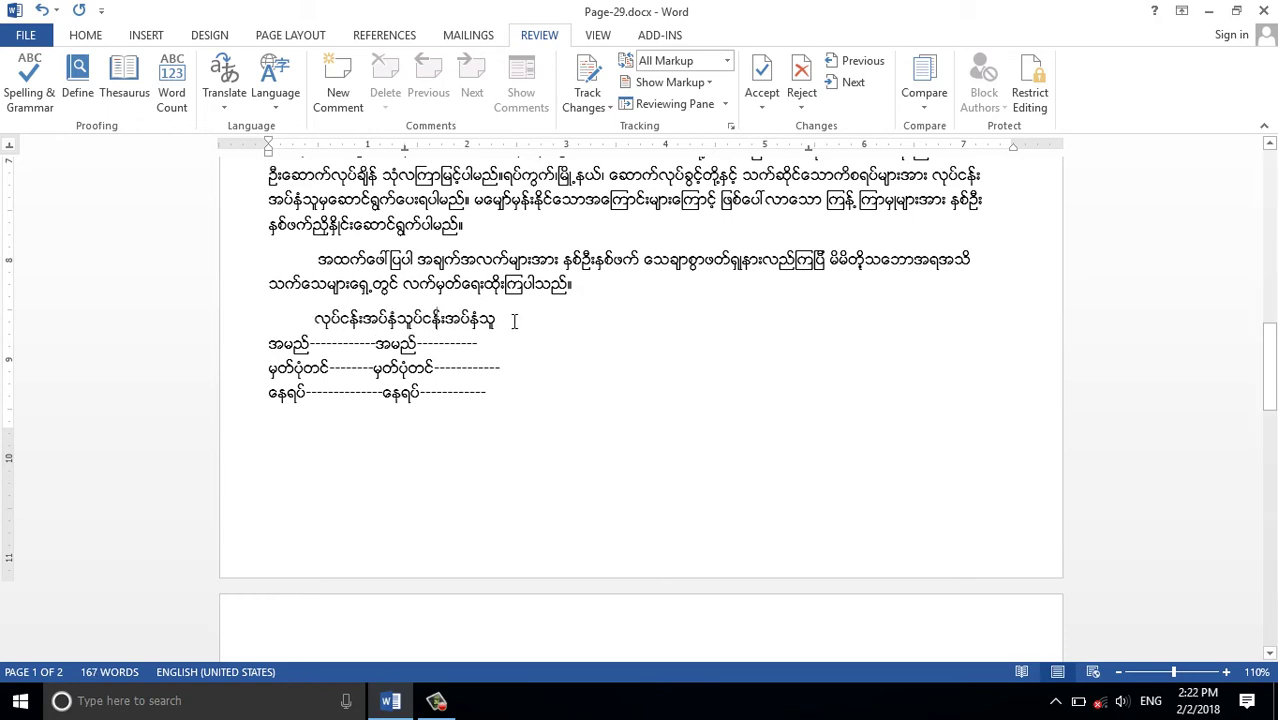
Delete the duplicated end of the heading and retype the closing syllables of လုပ်ငန်းအပ်နှံသူ.
{"action": "left_click_drag", "start_coordinate": [514, 320], "coordinate": [420, 320]}
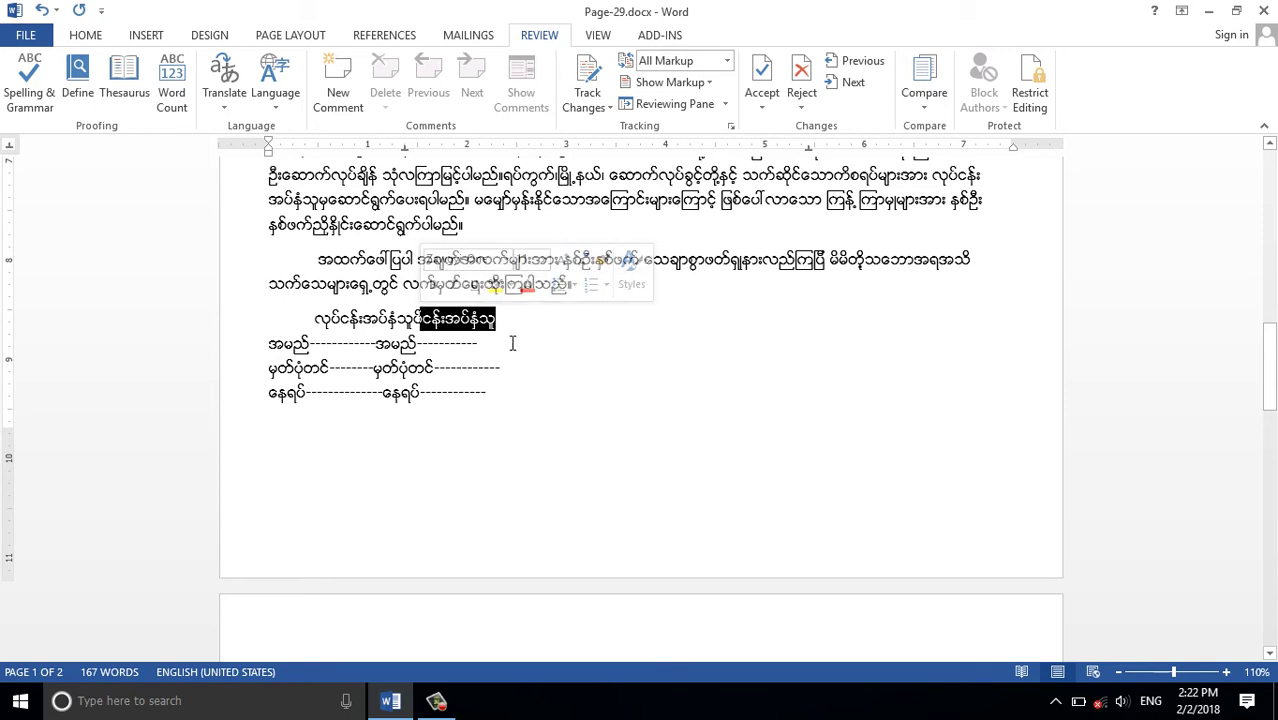
{"action": "key", "text": "BackSpace"}
{"action": "key", "text": "BackSpace"}
{"action": "key", "text": "BackSpace"}
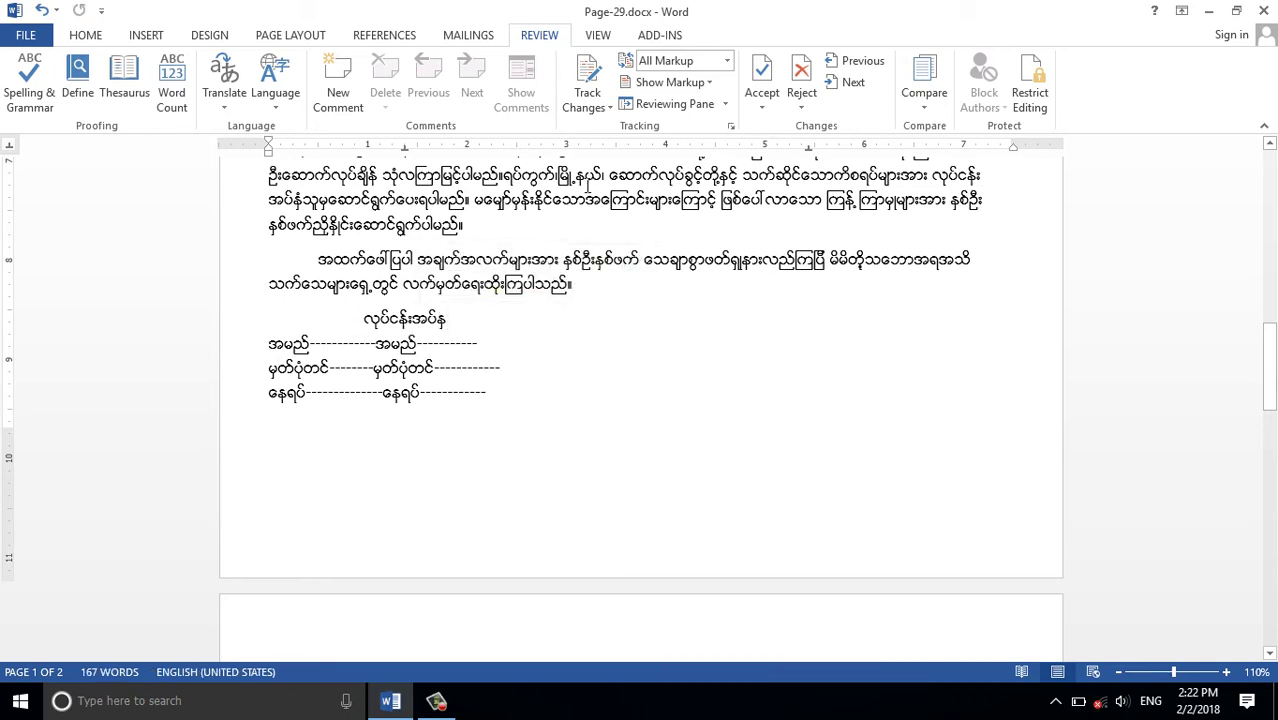
{"action": "type", "text": "ံသူ"}
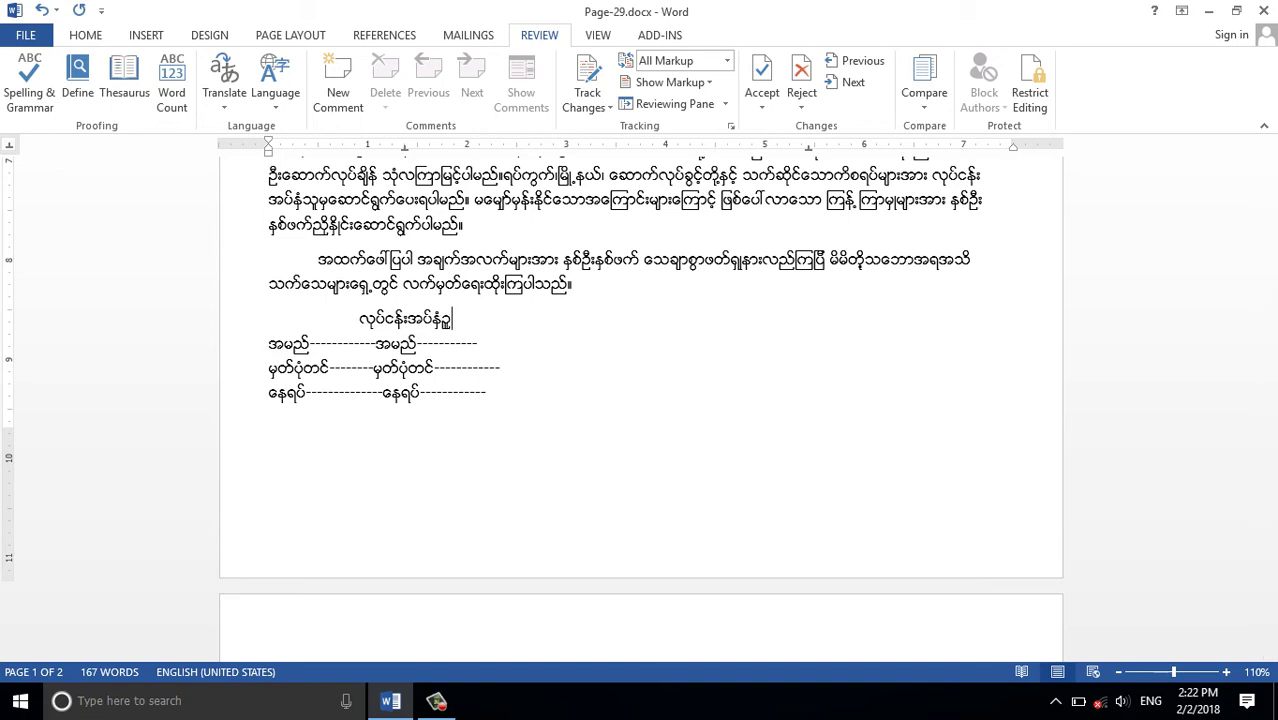
{"action": "key", "text": "BackSpace"}
{"action": "type", "text": "ူ"}
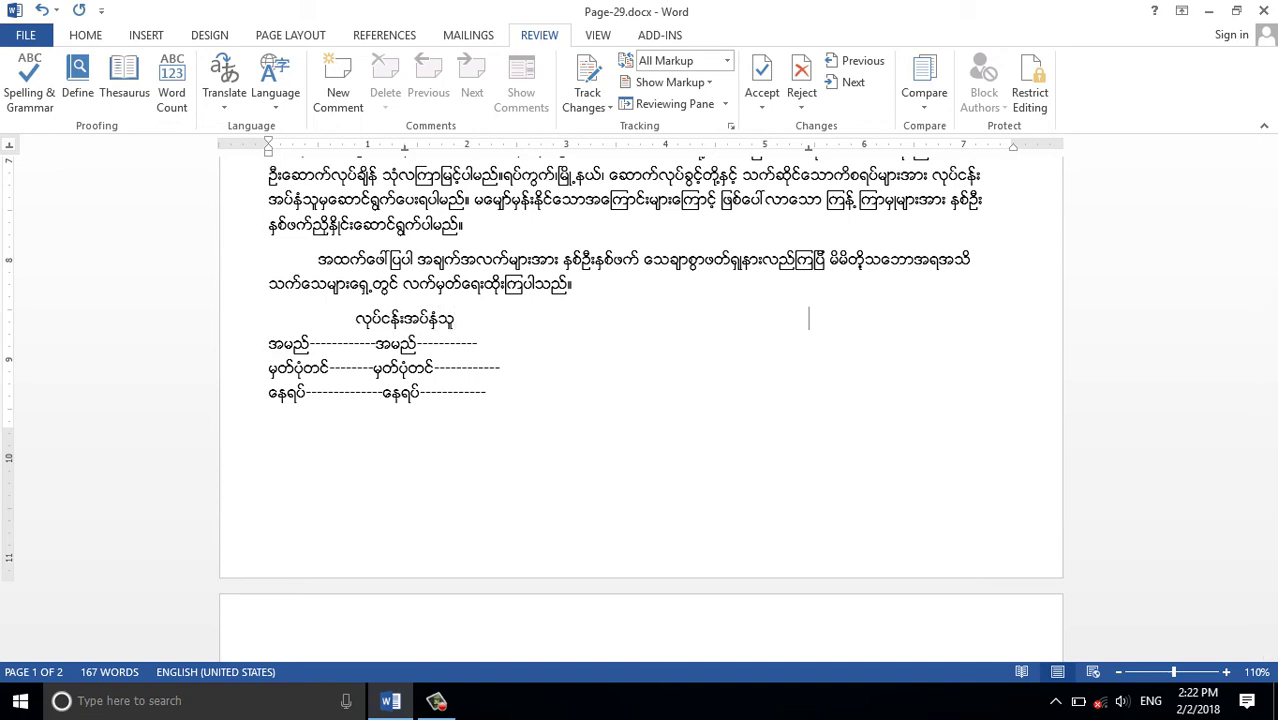
{"action": "type", "text": "လုပ်"}
{"action": "type", "text": "ငန်း"}
{"action": "type", "text": "အပ်န"}
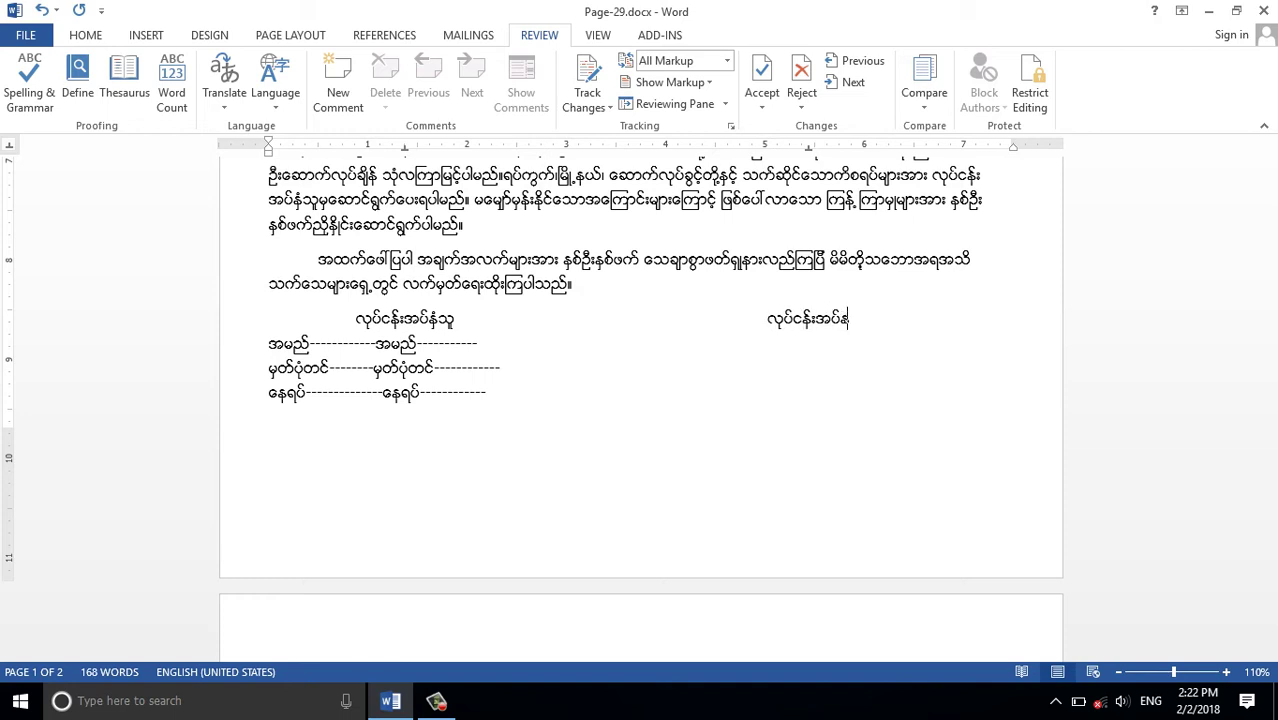
{"action": "type", "text": "ှ"}
{"action": "type", "text": "သူ"}
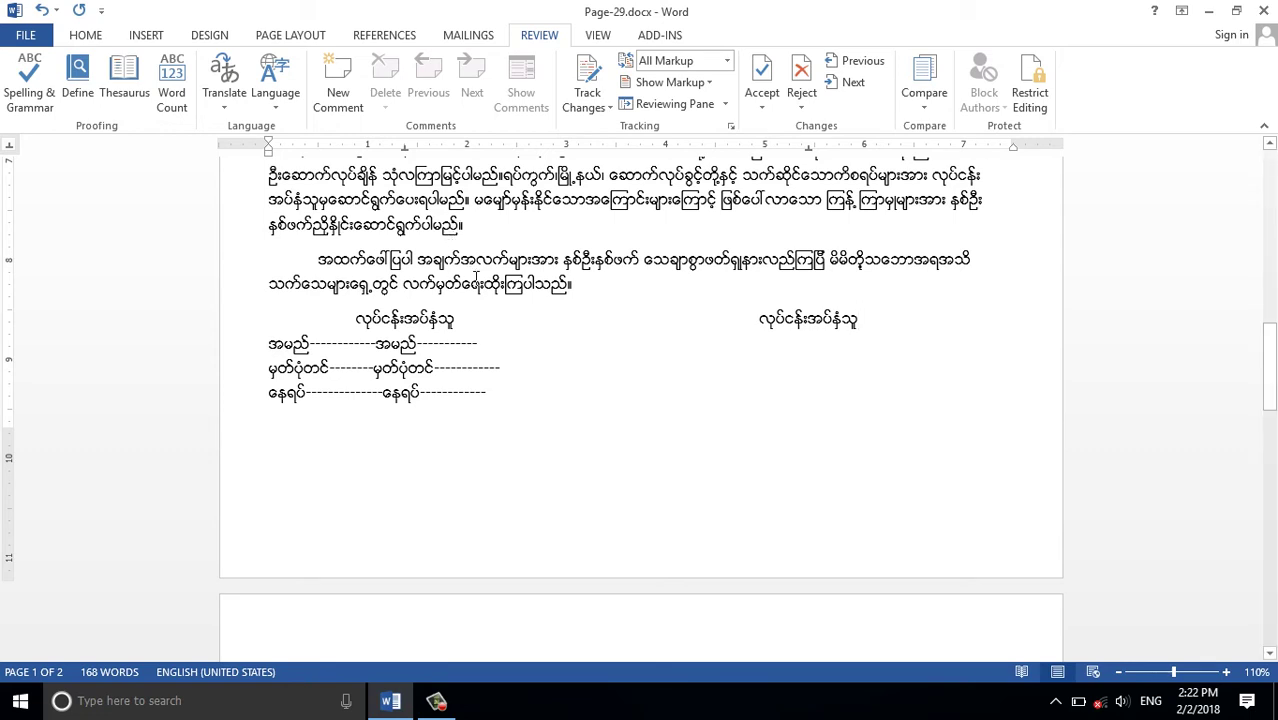
Replace the right-hand heading's ending with လက်ခံသူ to form လုပ်ငန်းလက်ခံသူ.
{"action": "key", "text": "BackSpace"}
{"action": "key", "text": "BackSpace"}
{"action": "key", "text": "BackSpace"}
{"action": "key", "text": "BackSpace"}
{"action": "key", "text": "BackSpace"}
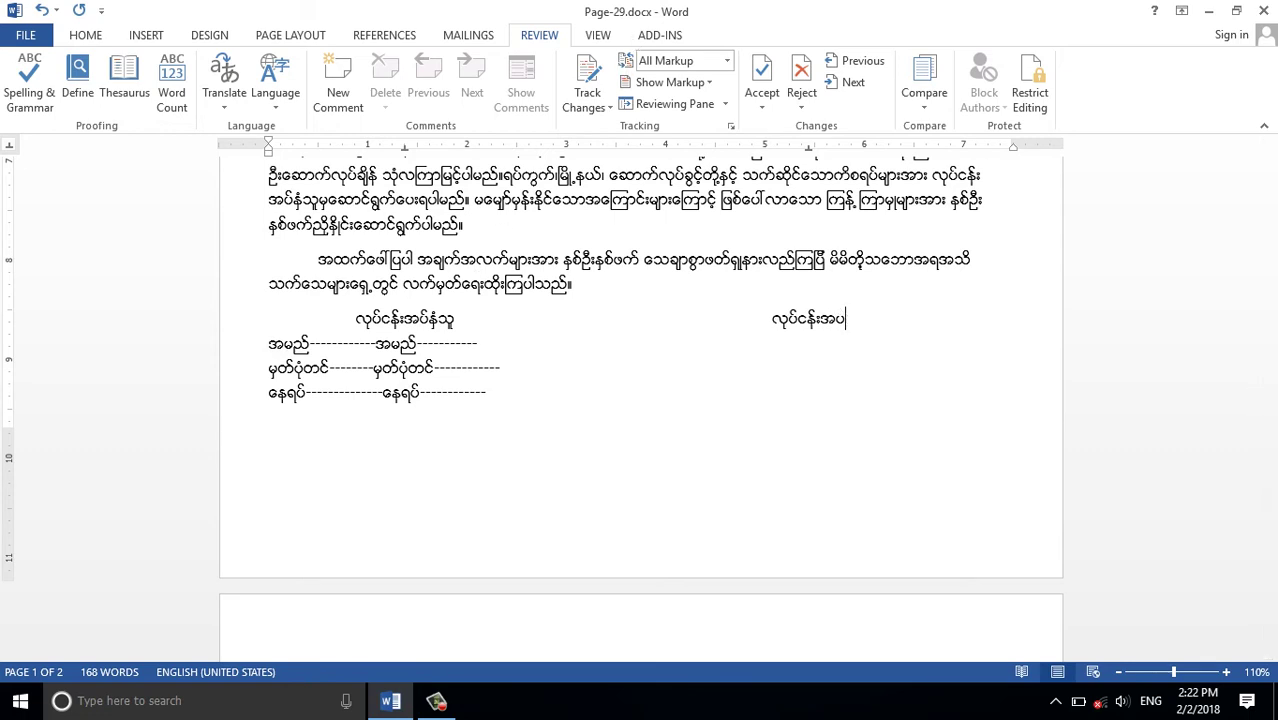
{"action": "key", "text": "BackSpace"}
{"action": "key", "text": "BackSpace"}
{"action": "type", "text": "လက်"}
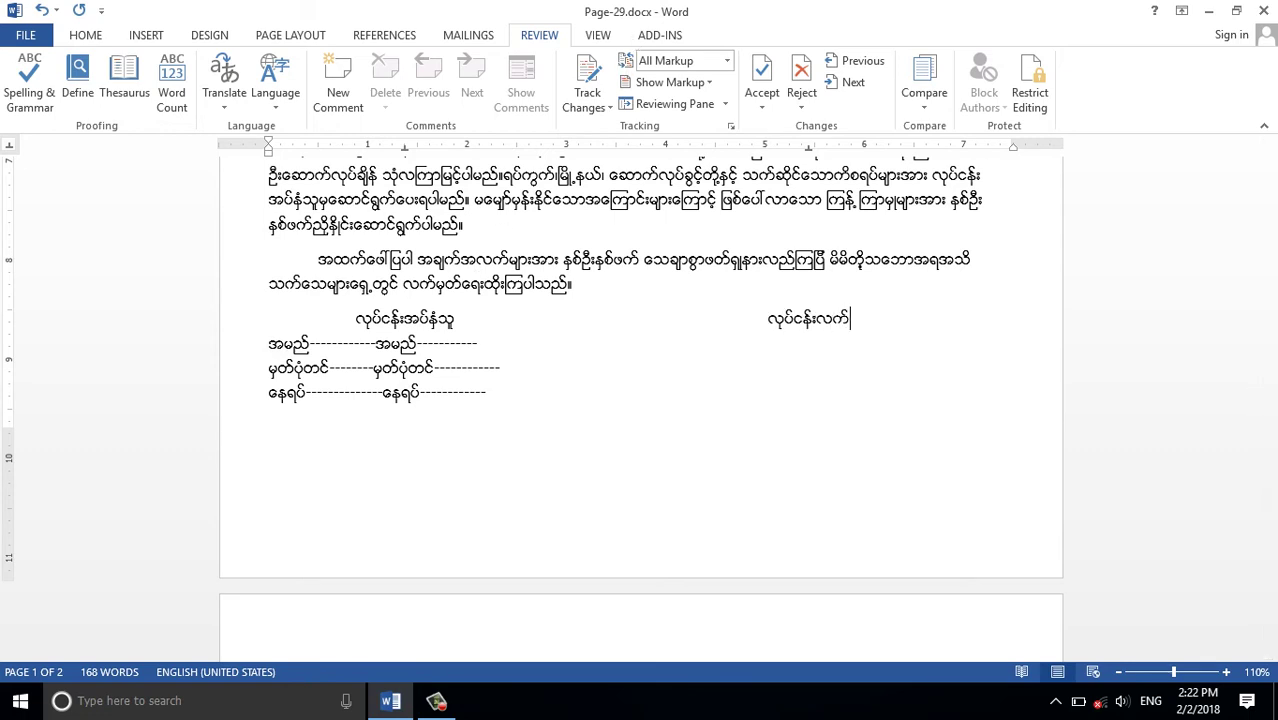
{"action": "type", "text": "ခံသူ"}
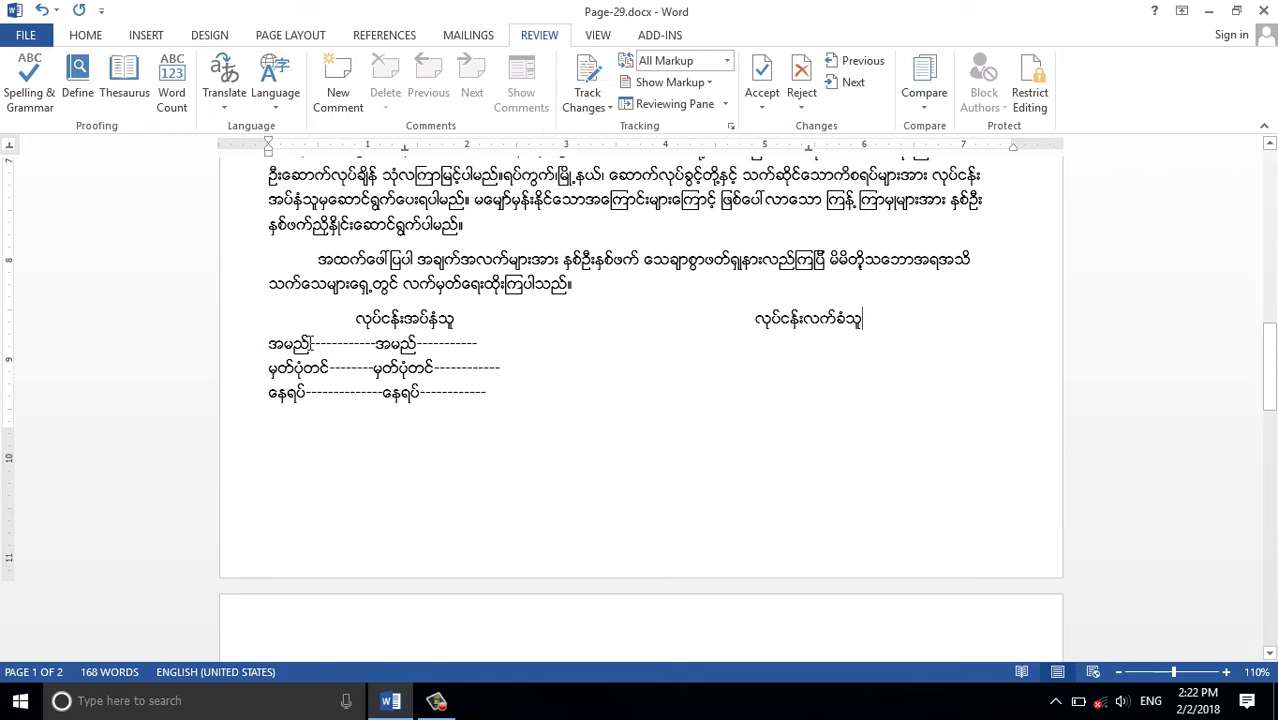
Set the four witness-block lines on page 2 to 1.15 line spacing.
{"action": "scroll", "coordinate": [312, 344], "scroll_direction": "up", "scroll_amount": 1, "text": "ctrl"}
{"action": "scroll", "coordinate": [257, 351], "scroll_direction": "up", "scroll_amount": 1, "text": "ctrl"}
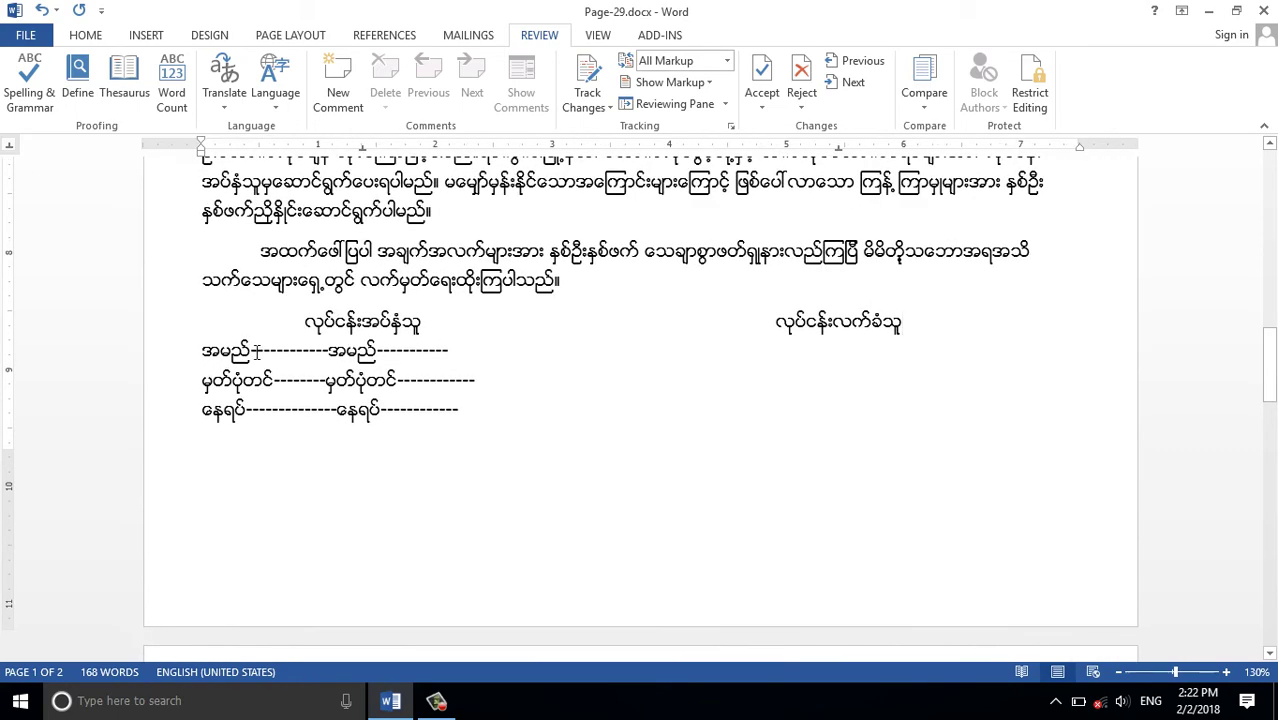
{"action": "left_click", "coordinate": [252, 350]}
{"action": "scroll", "coordinate": [327, 362], "scroll_direction": "down", "scroll_amount": 6}
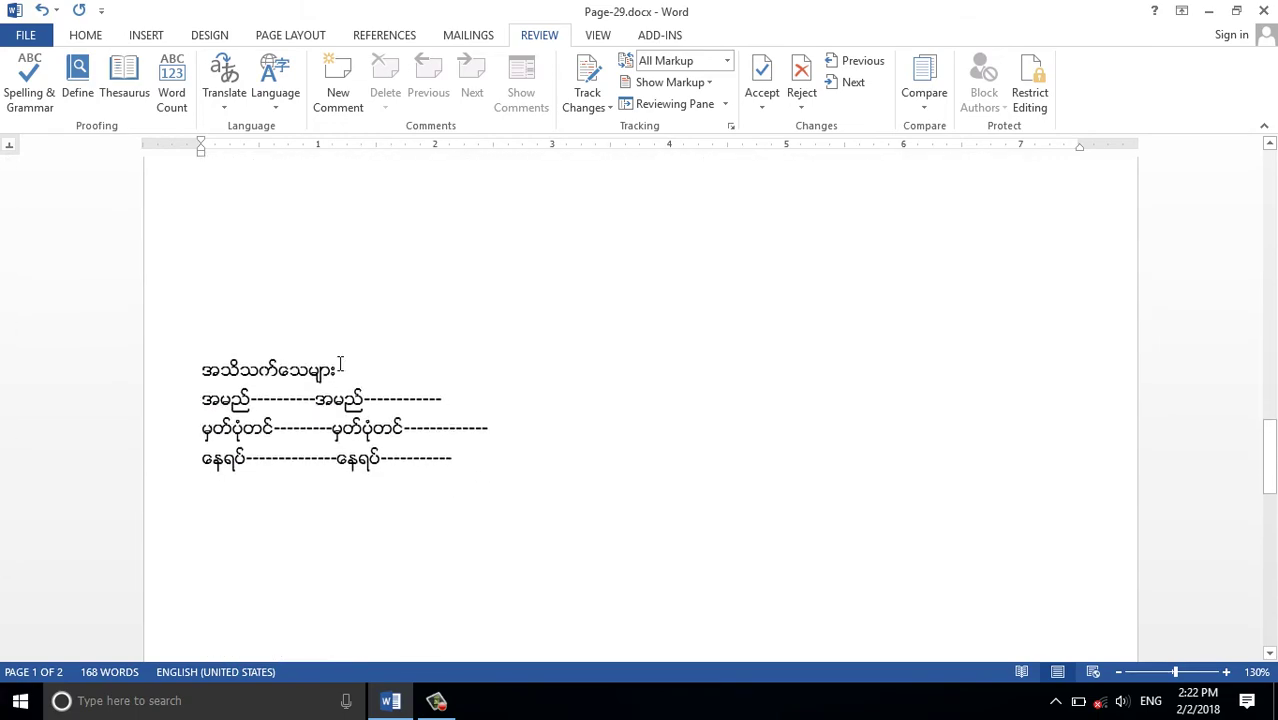
{"action": "scroll", "coordinate": [340, 359], "scroll_direction": "up", "scroll_amount": 2}
{"action": "scroll", "coordinate": [340, 359], "scroll_direction": "up", "scroll_amount": 5}
{"action": "scroll", "coordinate": [340, 359], "scroll_direction": "up", "scroll_amount": 2}
{"action": "scroll", "coordinate": [340, 359], "scroll_direction": "up", "scroll_amount": 2}
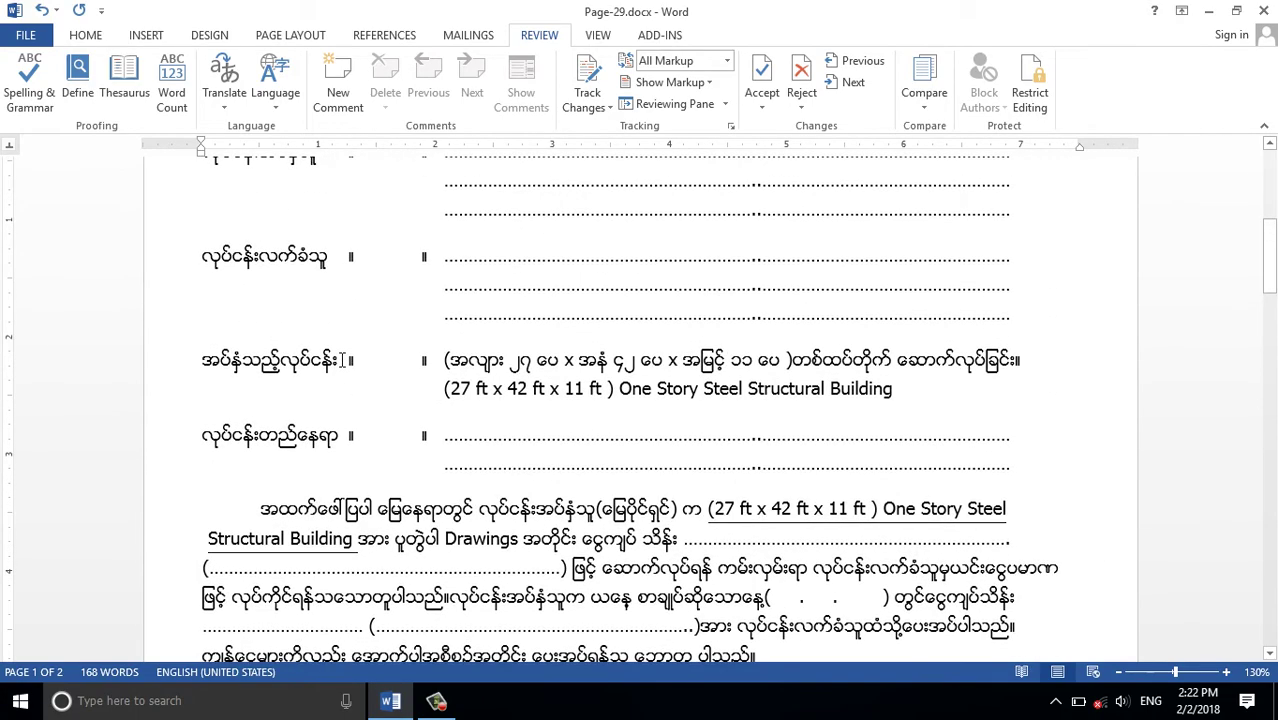
{"action": "scroll", "coordinate": [341, 360], "scroll_direction": "up", "scroll_amount": 2}
{"action": "scroll", "coordinate": [341, 362], "scroll_direction": "up", "scroll_amount": 3}
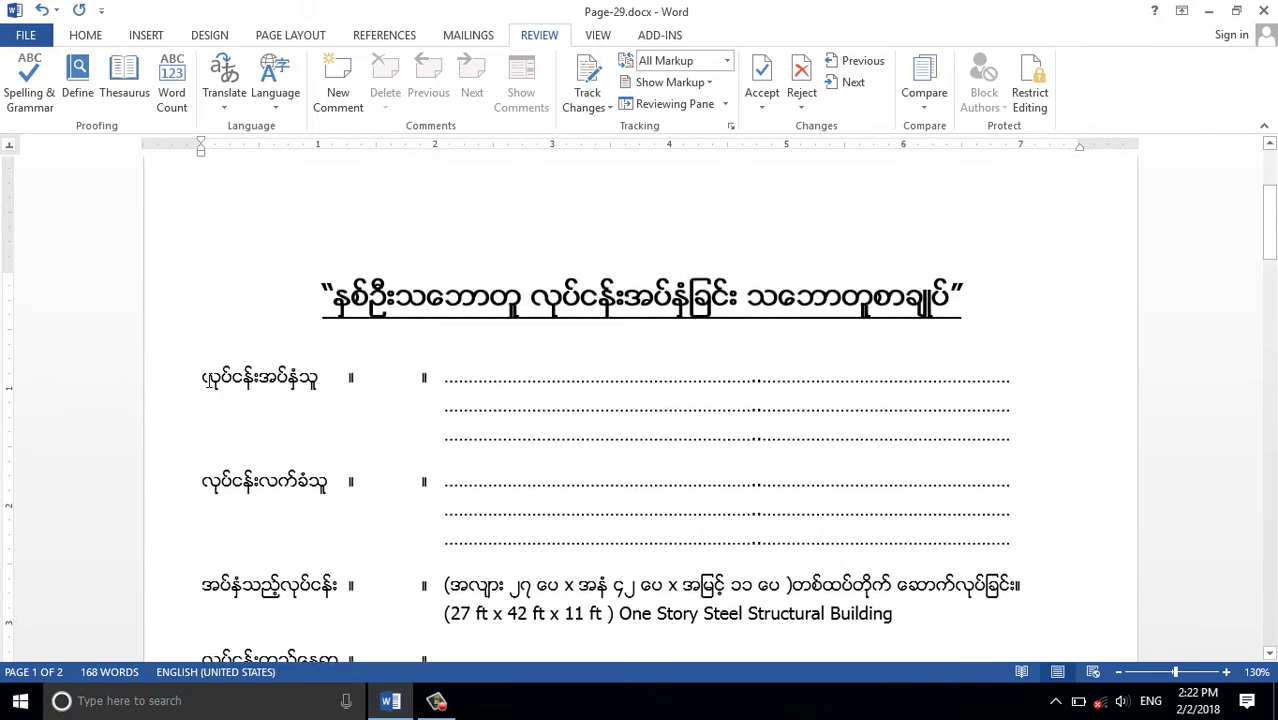
{"action": "scroll", "coordinate": [300, 355], "scroll_direction": "down", "scroll_amount": 6}
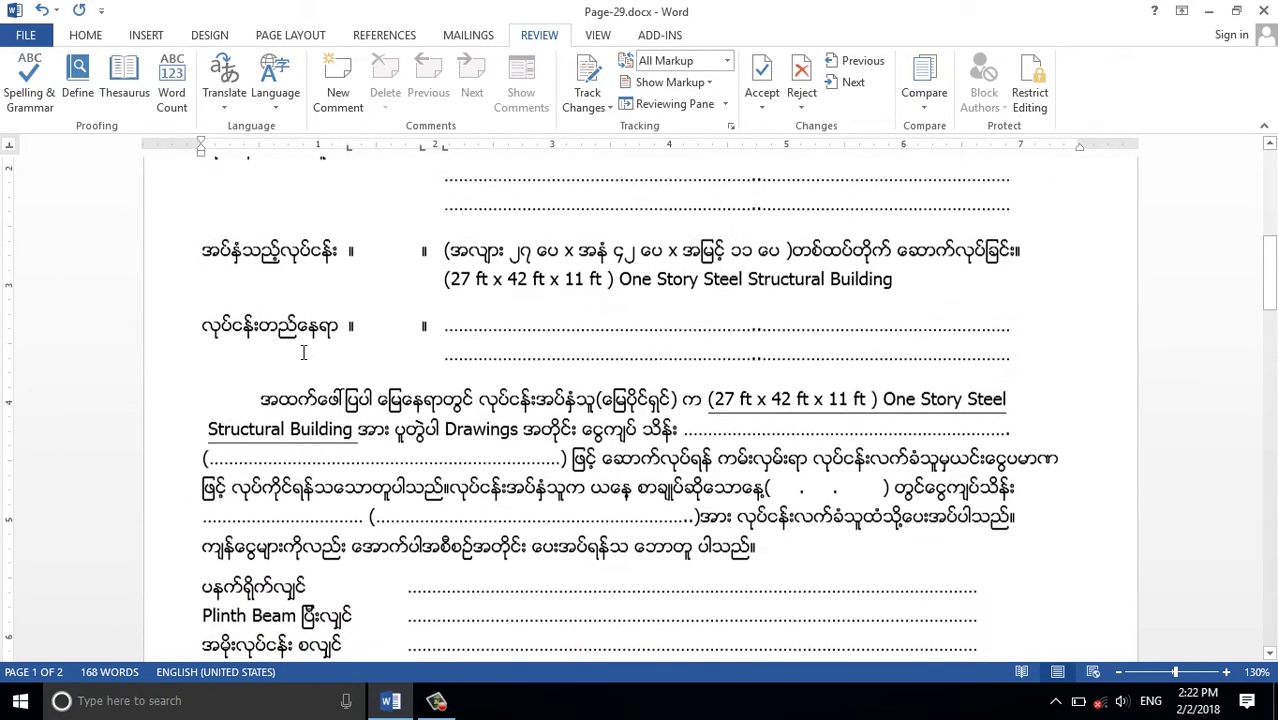
{"action": "scroll", "coordinate": [305, 355], "scroll_direction": "down", "scroll_amount": 5}
{"action": "scroll", "coordinate": [320, 370], "scroll_direction": "down", "scroll_amount": 5}
{"action": "scroll", "coordinate": [325, 370], "scroll_direction": "down", "scroll_amount": 3}
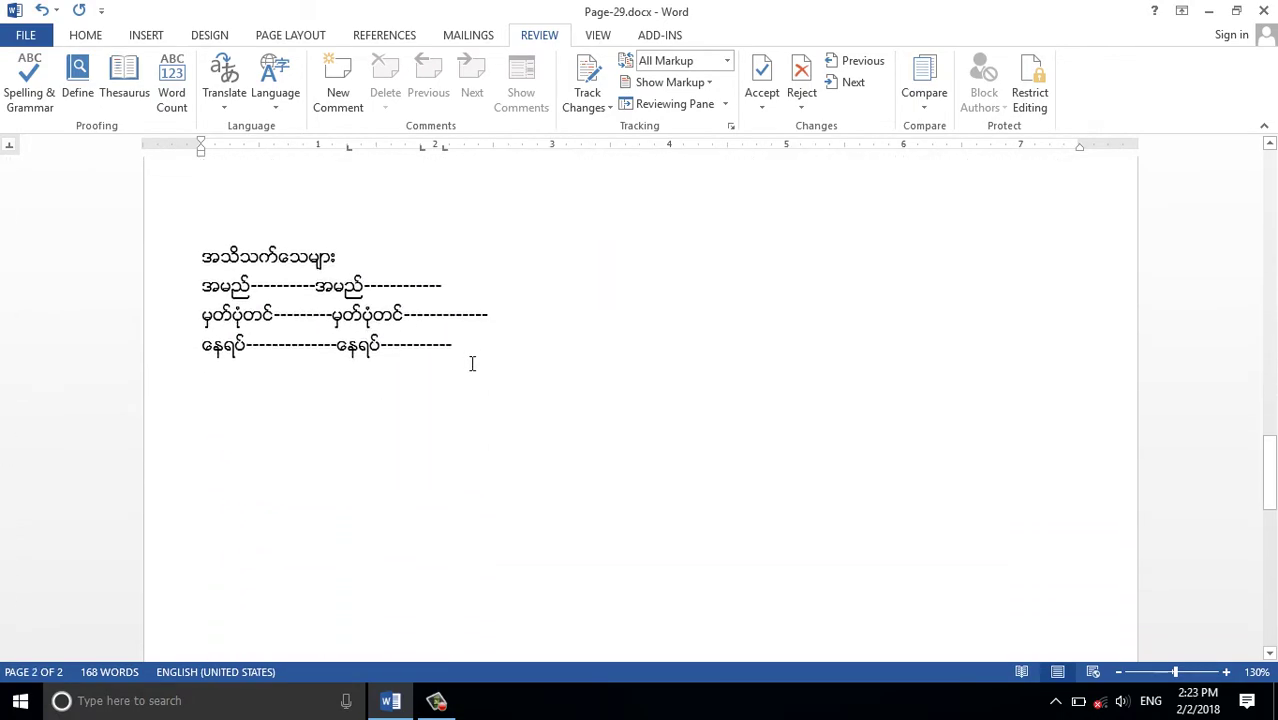
{"action": "left_click_drag", "start_coordinate": [201, 252], "coordinate": [470, 358]}
{"action": "left_click", "coordinate": [85, 35]}
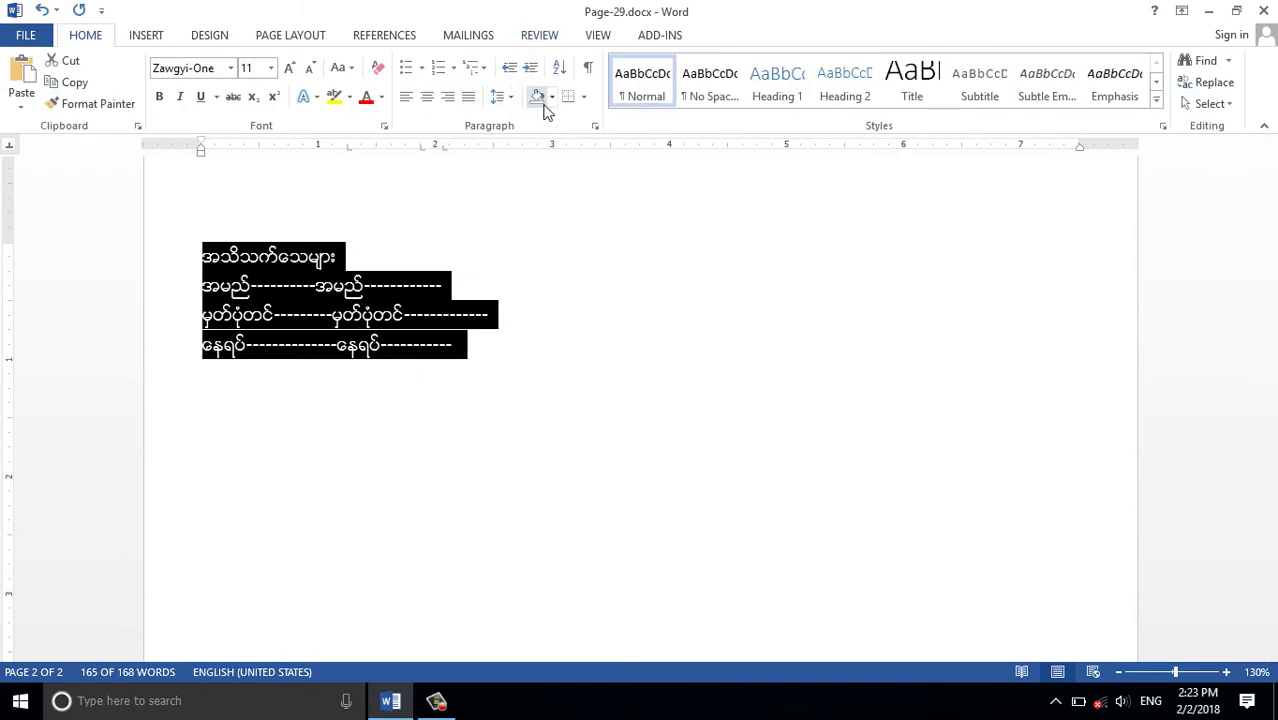
{"action": "left_click", "coordinate": [515, 104]}
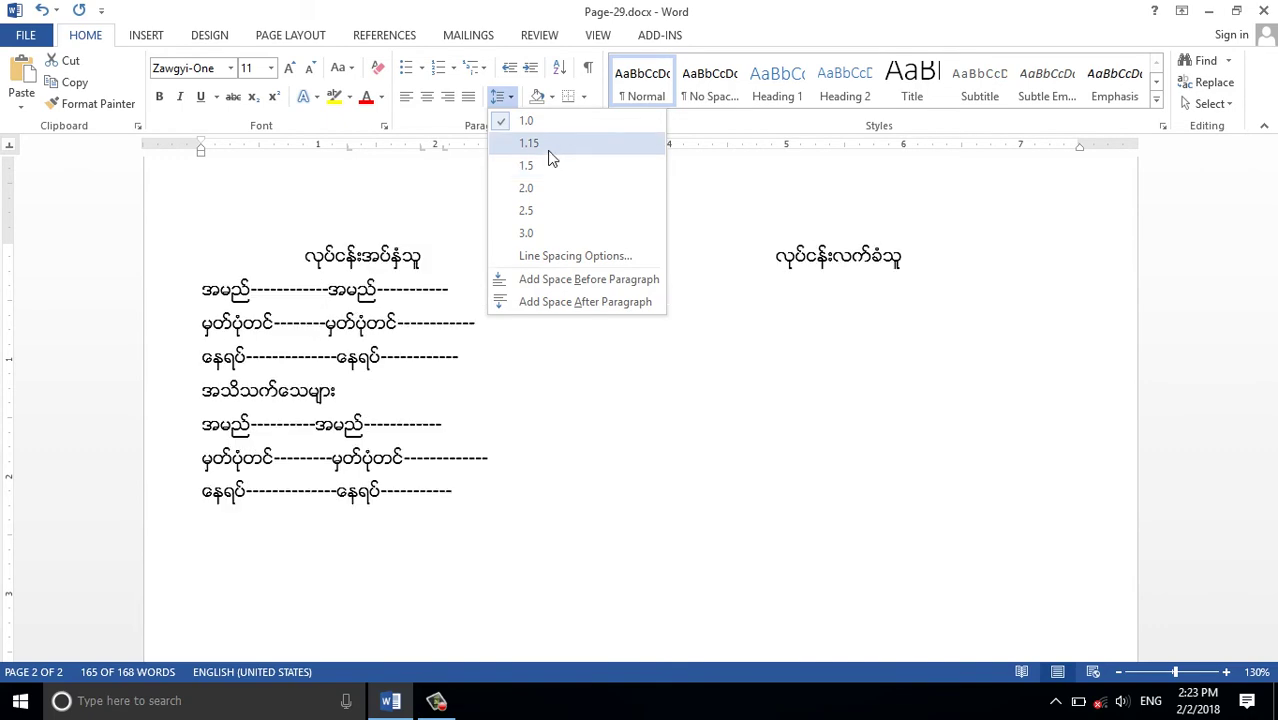
{"action": "left_click", "coordinate": [551, 158]}
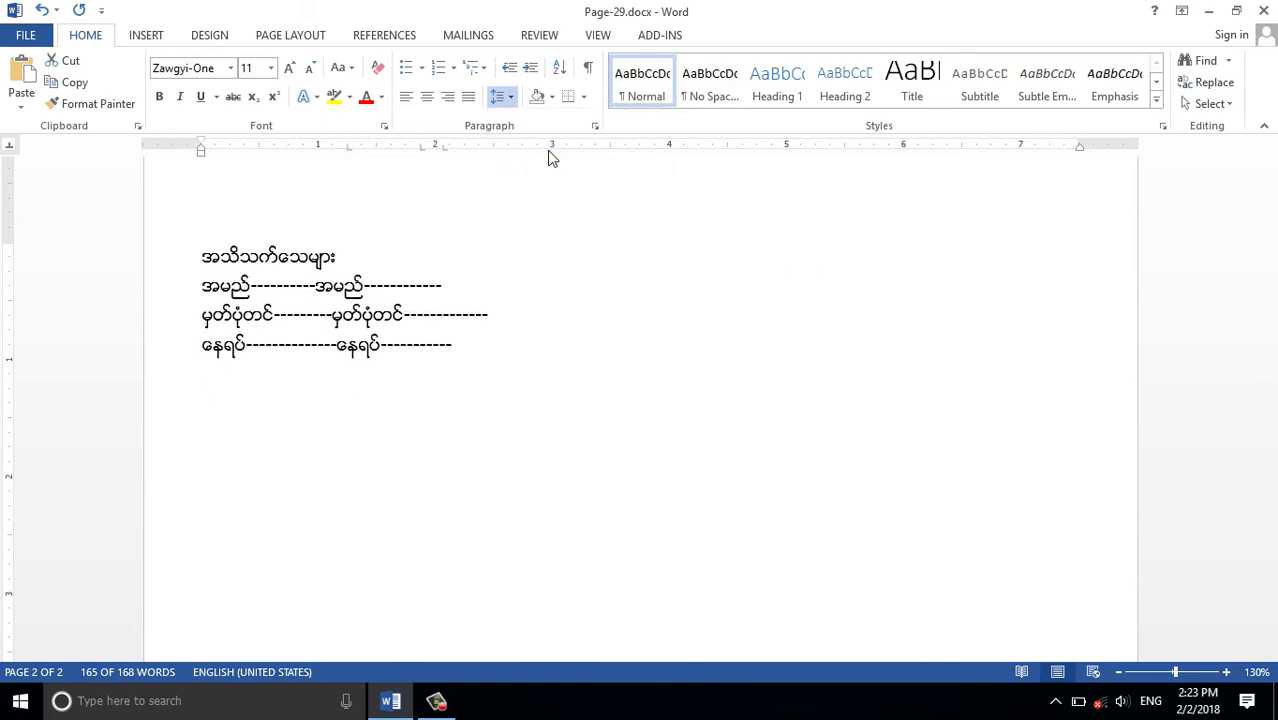
Select the whole document, then deselect and scroll through to review the layout.
{"action": "key", "text": "ctrl+a"}
{"action": "scroll", "coordinate": [491, 320], "scroll_direction": "up", "scroll_amount": 5}
{"action": "scroll", "coordinate": [488, 335], "scroll_direction": "up", "scroll_amount": 5}
{"action": "left_click", "coordinate": [488, 335]}
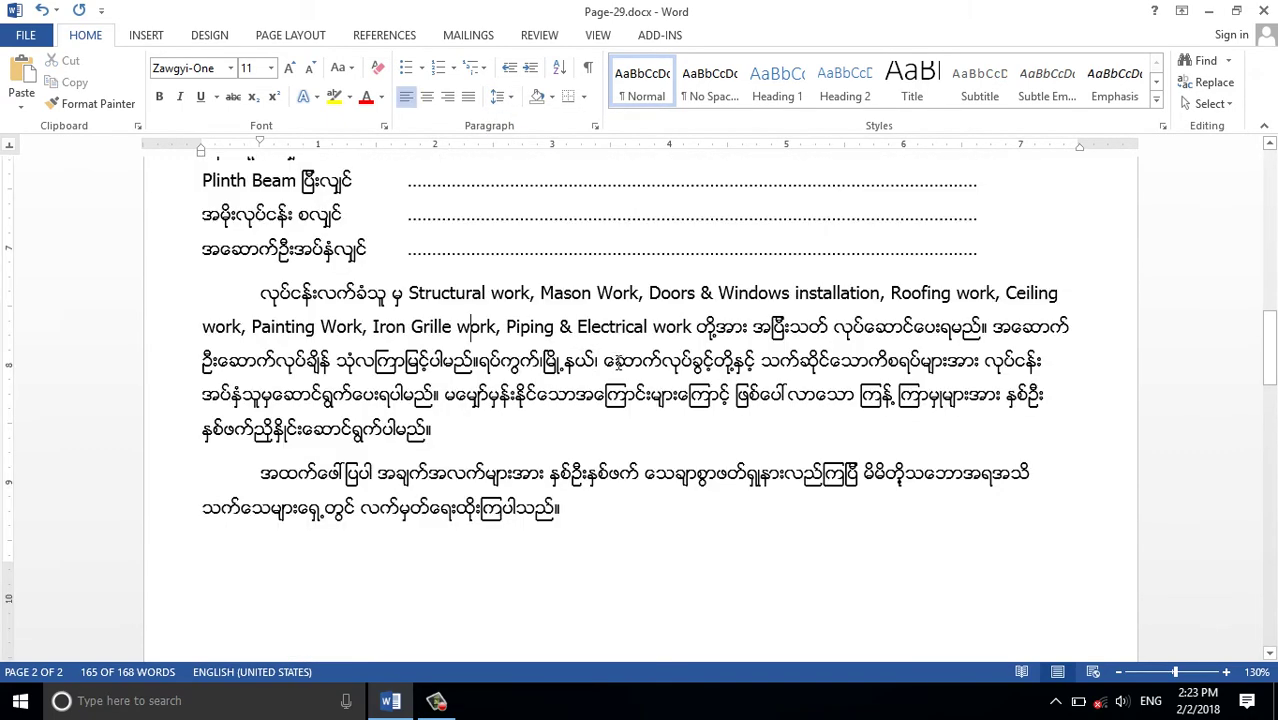
{"action": "scroll", "coordinate": [626, 363], "scroll_direction": "up", "scroll_amount": 3}
{"action": "scroll", "coordinate": [626, 363], "scroll_direction": "up", "scroll_amount": 5}
{"action": "scroll", "coordinate": [626, 363], "scroll_direction": "up", "scroll_amount": 4}
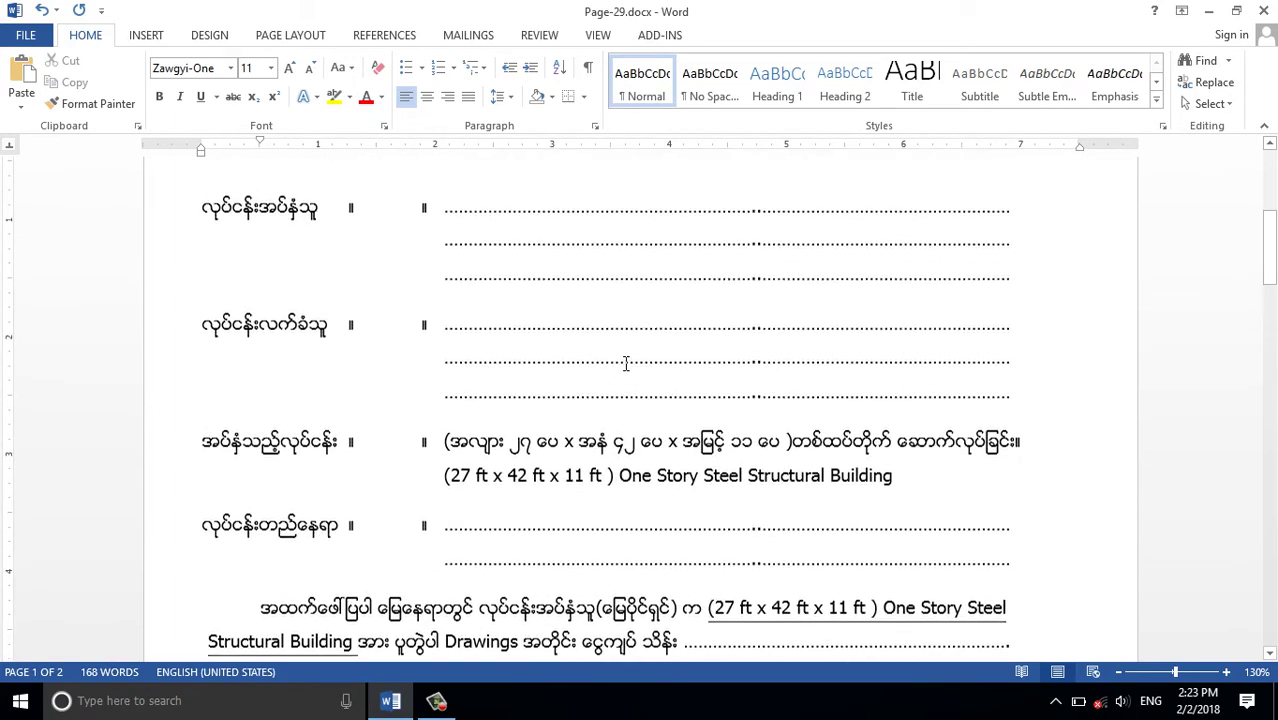
{"action": "scroll", "coordinate": [626, 360], "scroll_direction": "down", "scroll_amount": 8}
{"action": "scroll", "coordinate": [626, 355], "scroll_direction": "down", "scroll_amount": 5}
{"action": "scroll", "coordinate": [626, 350], "scroll_direction": "down", "scroll_amount": 4}
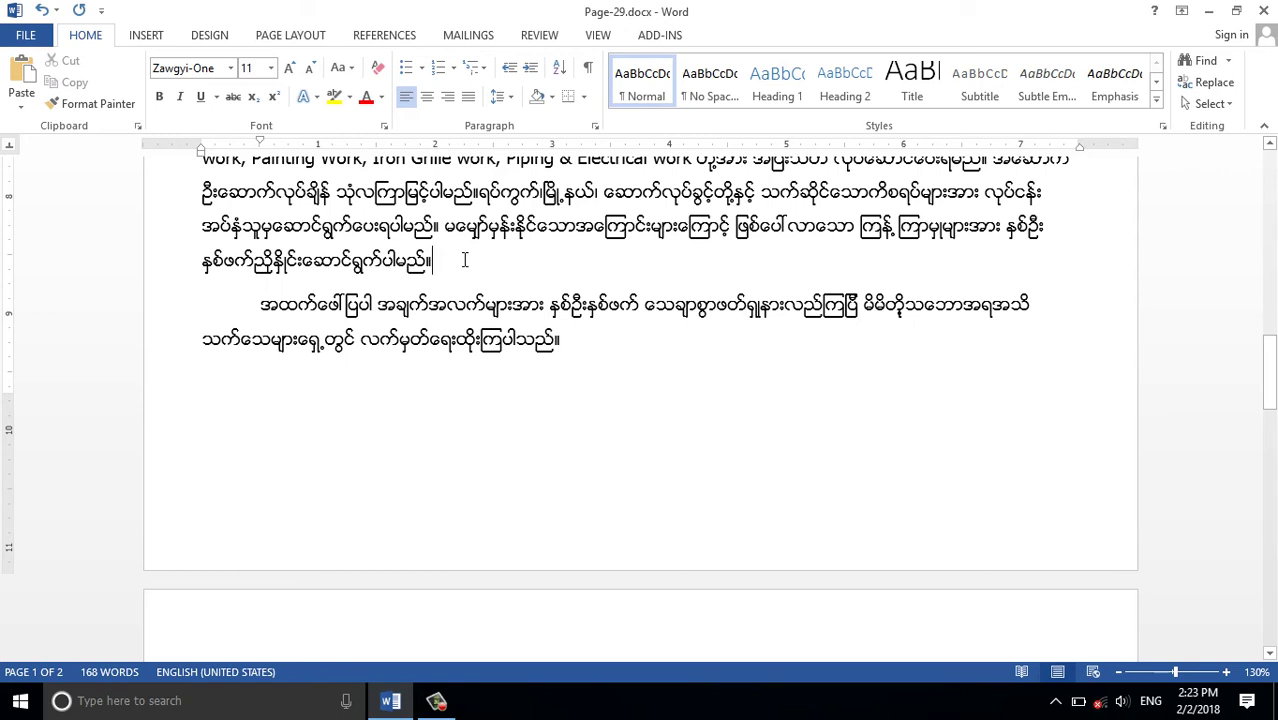
Undo the last edit, check the page layout, and select the signature and witness dotted lines.
{"action": "key", "text": "ctrl+z"}
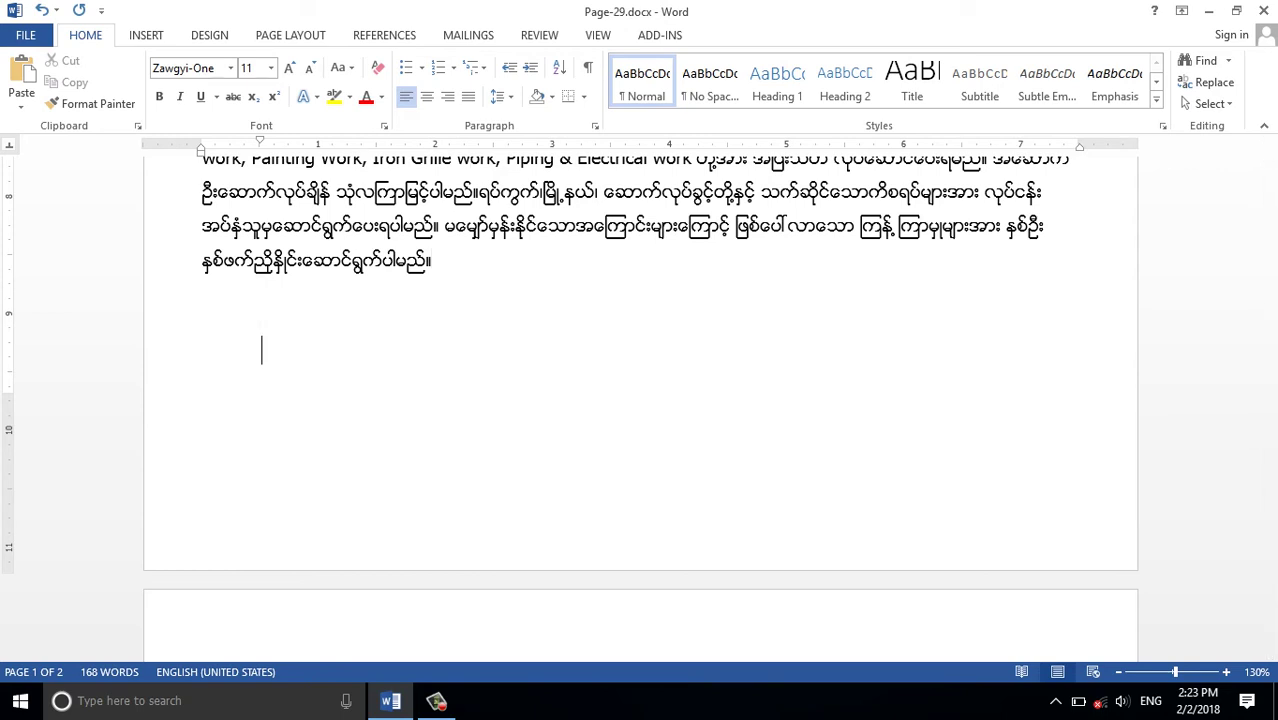
{"action": "scroll", "coordinate": [442, 422], "scroll_direction": "down", "scroll_amount": 2}
{"action": "scroll", "coordinate": [456, 451], "scroll_direction": "down", "scroll_amount": 2}
{"action": "scroll", "coordinate": [456, 451], "scroll_direction": "down", "scroll_amount": 1}
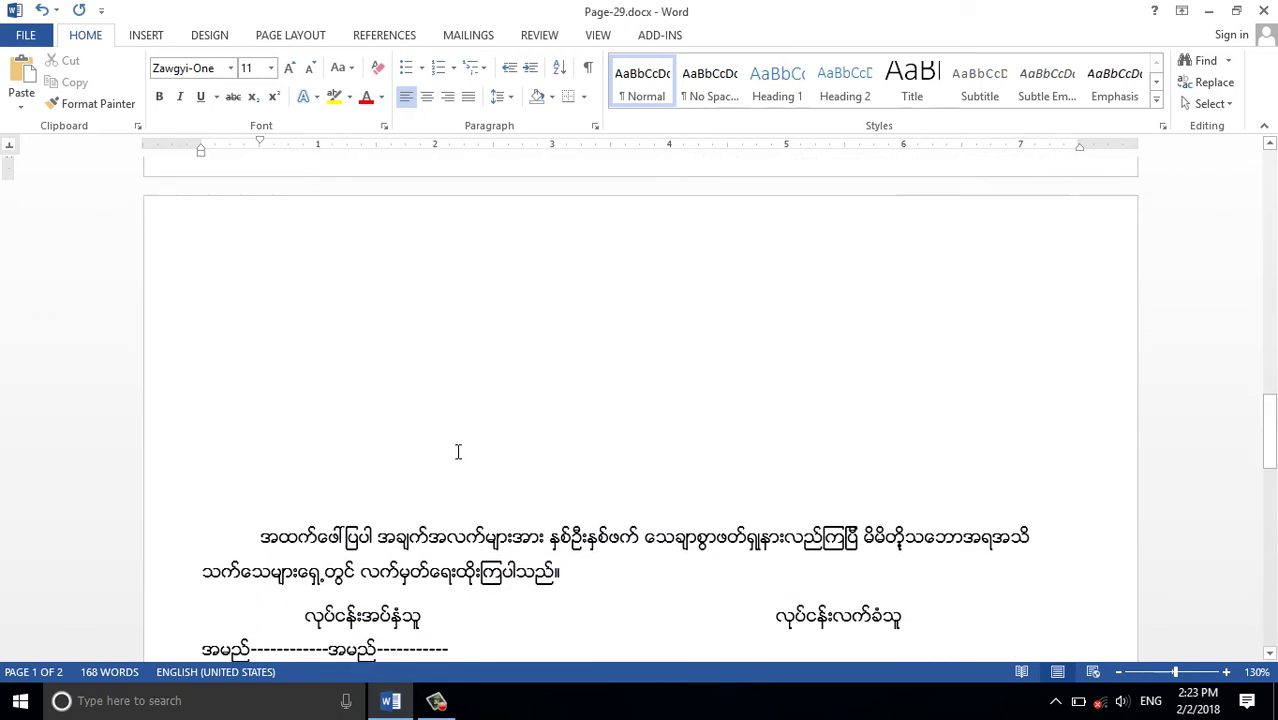
{"action": "scroll", "coordinate": [458, 452], "scroll_direction": "up", "scroll_amount": 1}
{"action": "scroll", "coordinate": [458, 452], "scroll_direction": "up", "scroll_amount": 3}
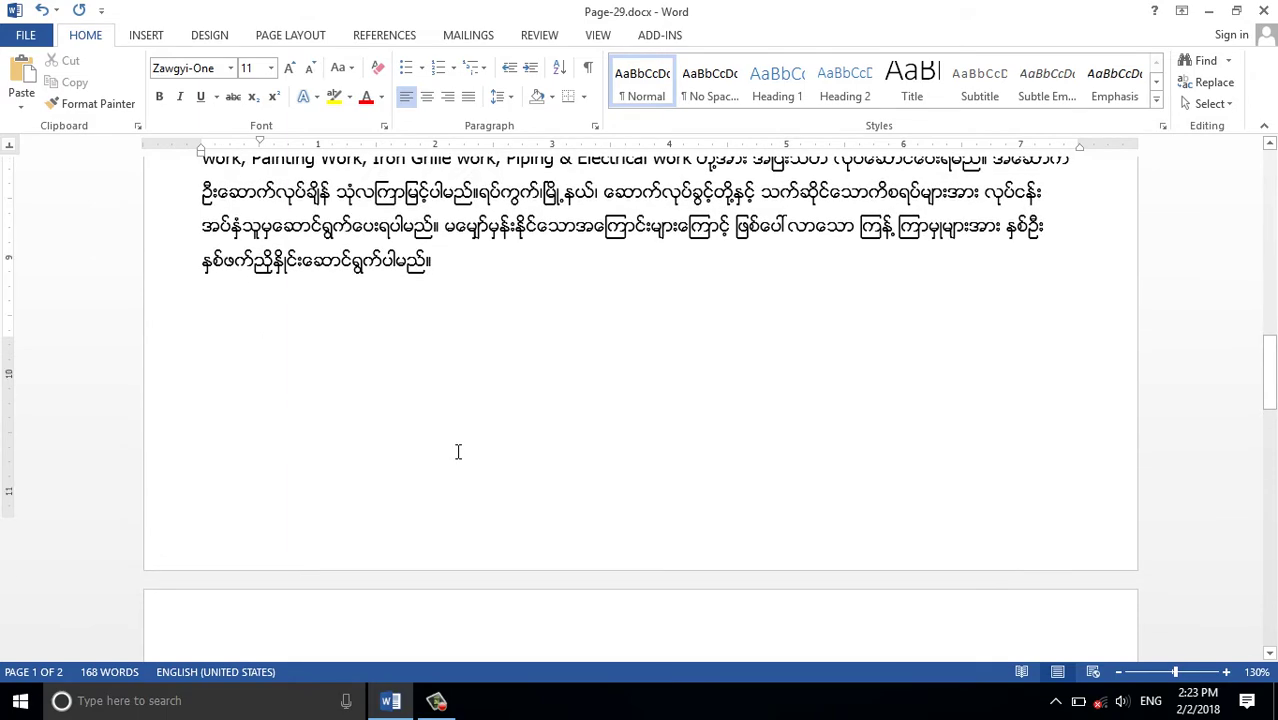
{"action": "scroll", "coordinate": [458, 452], "scroll_direction": "down", "scroll_amount": 4}
{"action": "scroll", "coordinate": [458, 452], "scroll_direction": "down", "scroll_amount": 6, "text": "ctrl"}
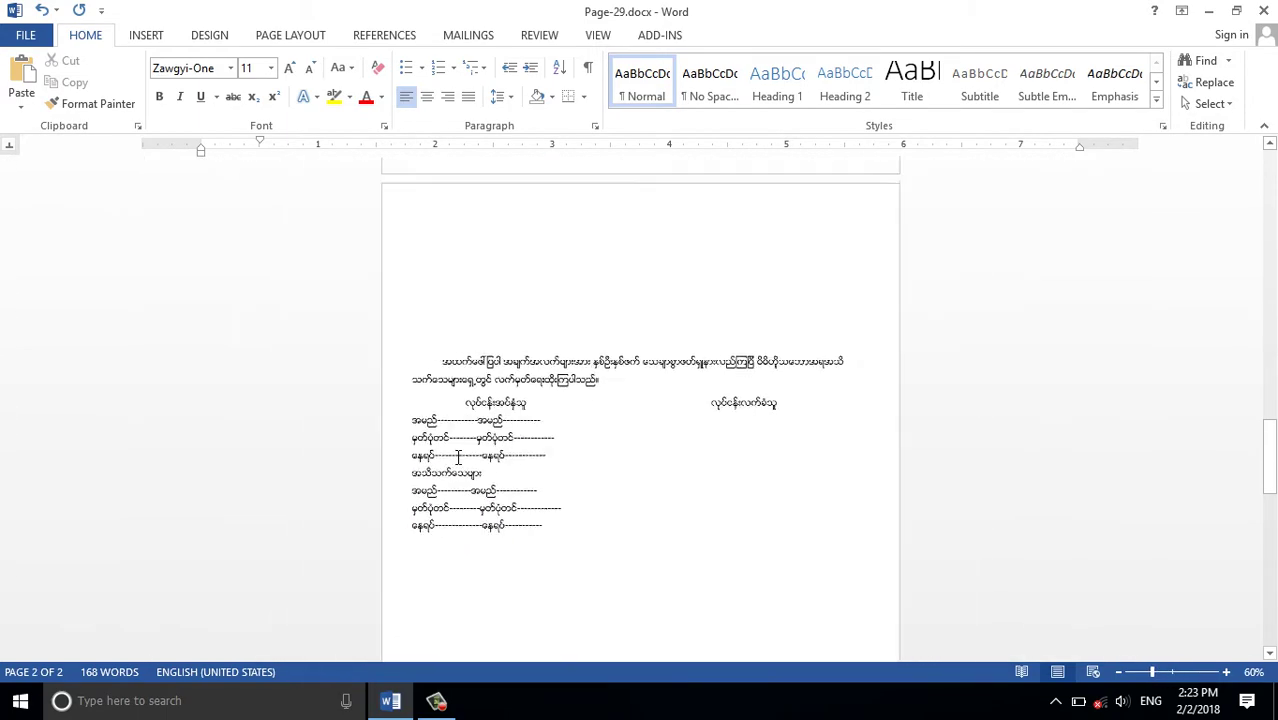
{"action": "scroll", "coordinate": [458, 458], "scroll_direction": "down", "scroll_amount": 1, "text": "ctrl"}
{"action": "scroll", "coordinate": [458, 458], "scroll_direction": "up", "scroll_amount": 2}
{"action": "scroll", "coordinate": [458, 458], "scroll_direction": "up", "scroll_amount": 2}
{"action": "scroll", "coordinate": [458, 458], "scroll_direction": "up", "scroll_amount": 2}
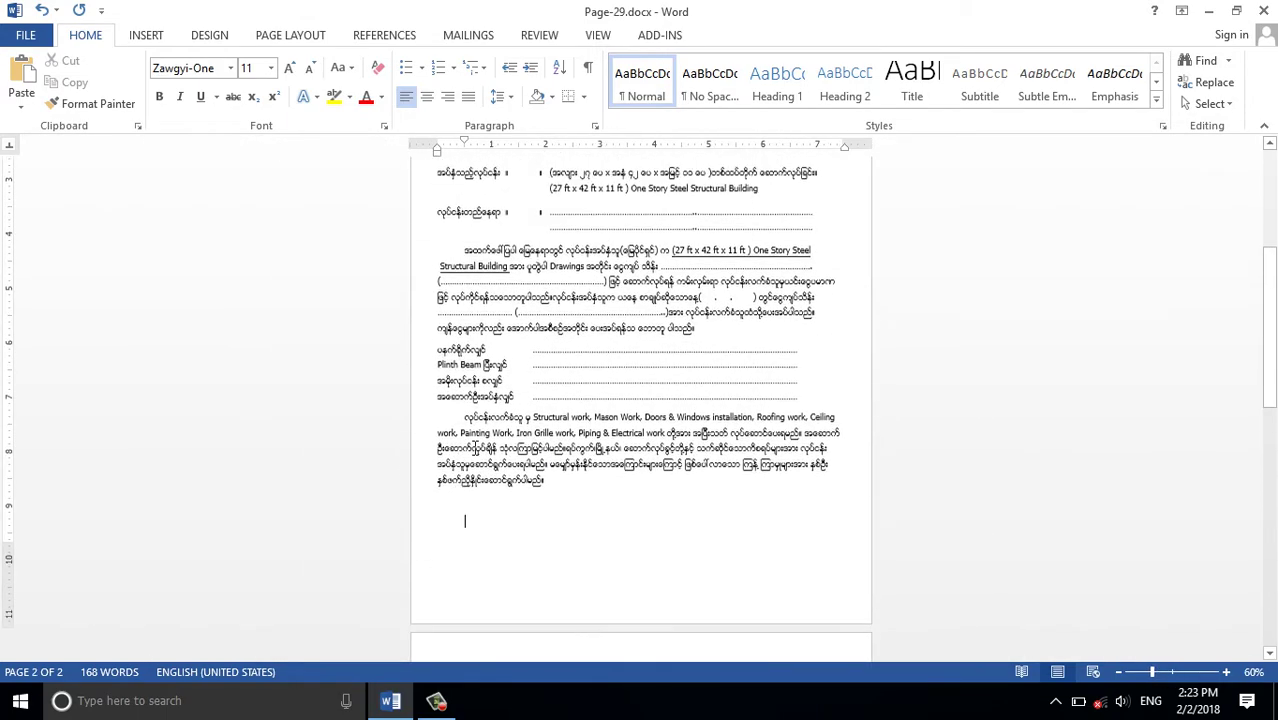
{"action": "scroll", "coordinate": [558, 320], "scroll_direction": "up", "scroll_amount": 2}
{"action": "scroll", "coordinate": [557, 322], "scroll_direction": "up", "scroll_amount": 1}
{"action": "scroll", "coordinate": [557, 322], "scroll_direction": "down", "scroll_amount": 2}
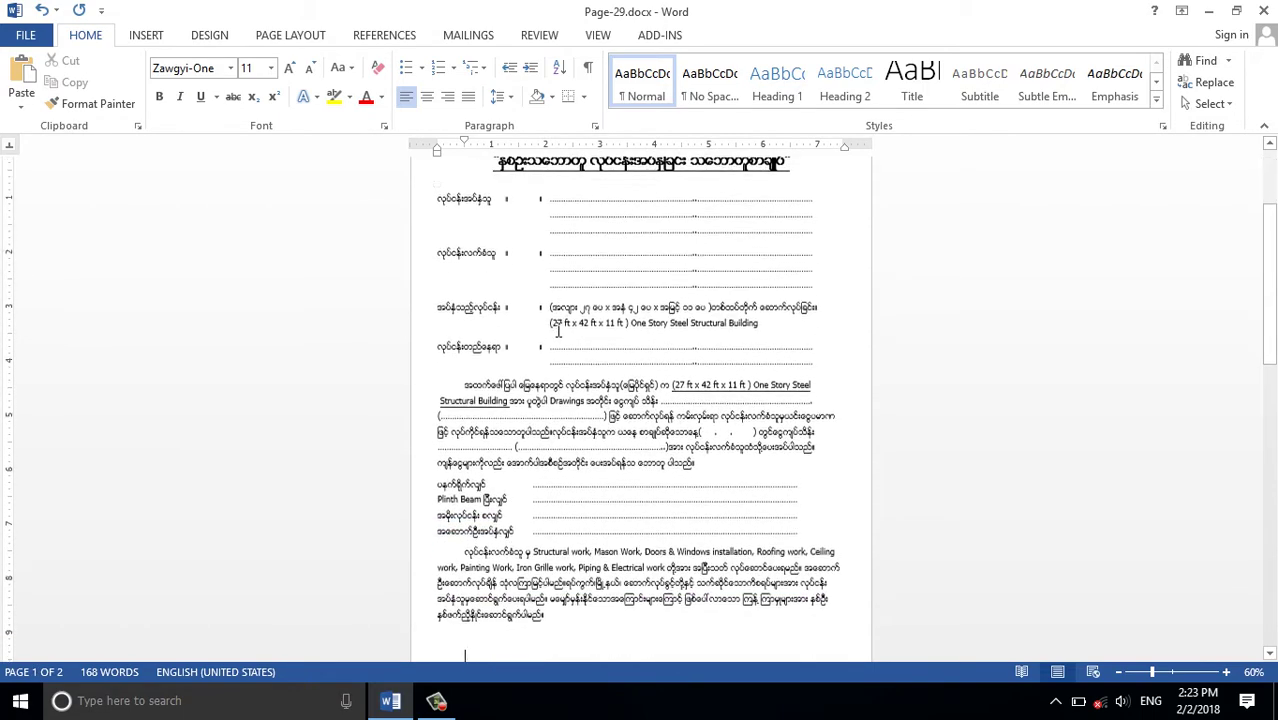
{"action": "scroll", "coordinate": [545, 345], "scroll_direction": "down", "scroll_amount": 1}
{"action": "scroll", "coordinate": [537, 362], "scroll_direction": "down", "scroll_amount": 4}
{"action": "scroll", "coordinate": [562, 280], "scroll_direction": "down", "scroll_amount": 1}
{"action": "scroll", "coordinate": [562, 288], "scroll_direction": "down", "scroll_amount": 2}
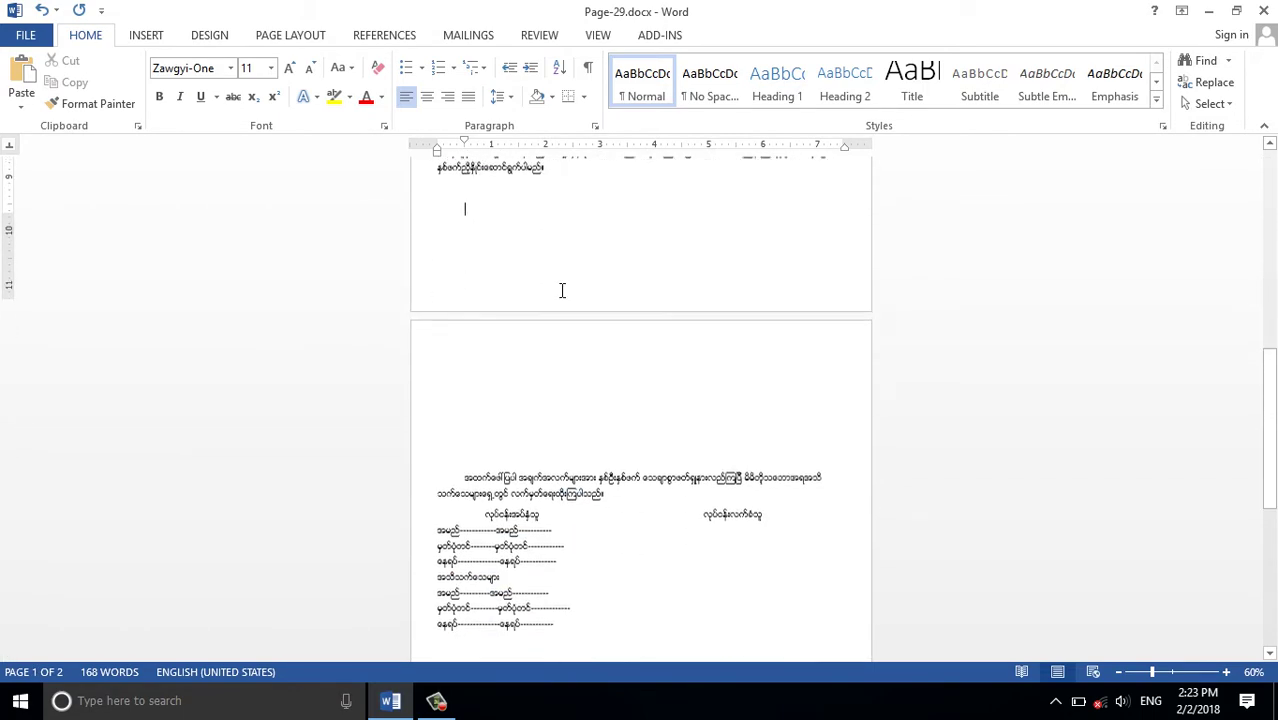
{"action": "scroll", "coordinate": [559, 436], "scroll_direction": "down", "scroll_amount": 1}
{"action": "scroll", "coordinate": [556, 440], "scroll_direction": "up", "scroll_amount": 5}
{"action": "scroll", "coordinate": [553, 437], "scroll_direction": "up", "scroll_amount": 1}
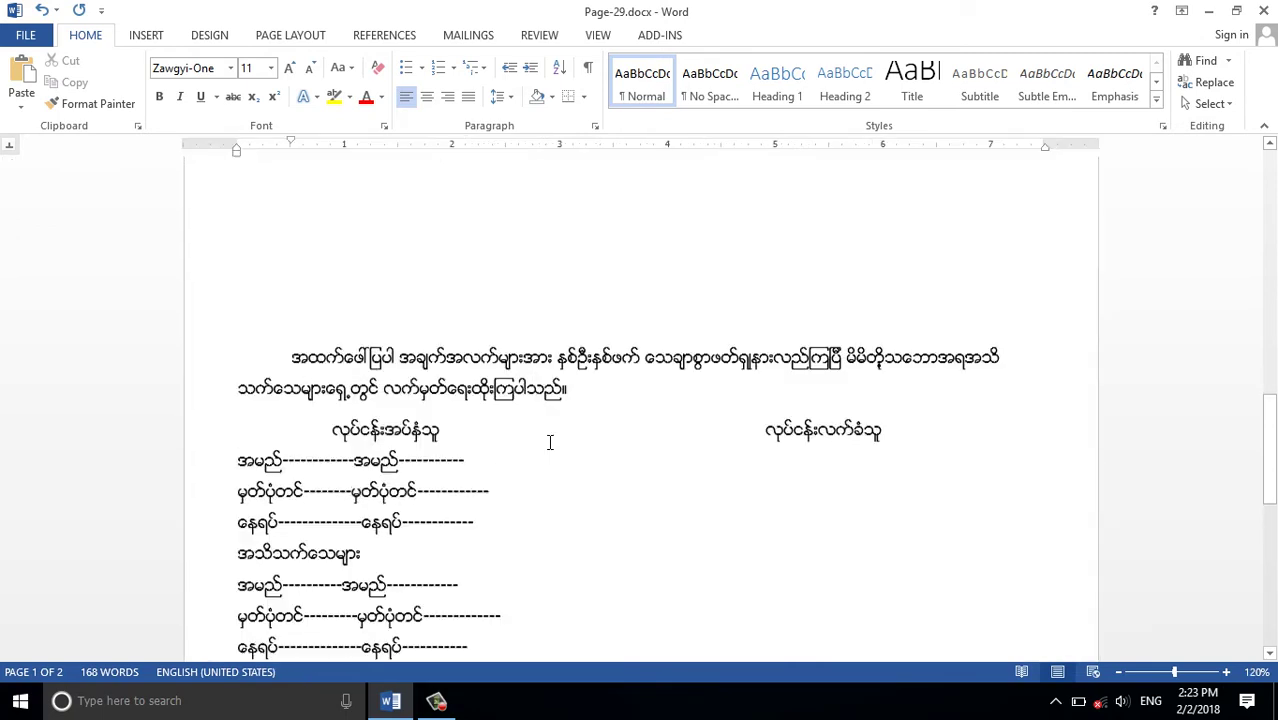
{"action": "scroll", "coordinate": [553, 435], "scroll_direction": "down", "scroll_amount": 1}
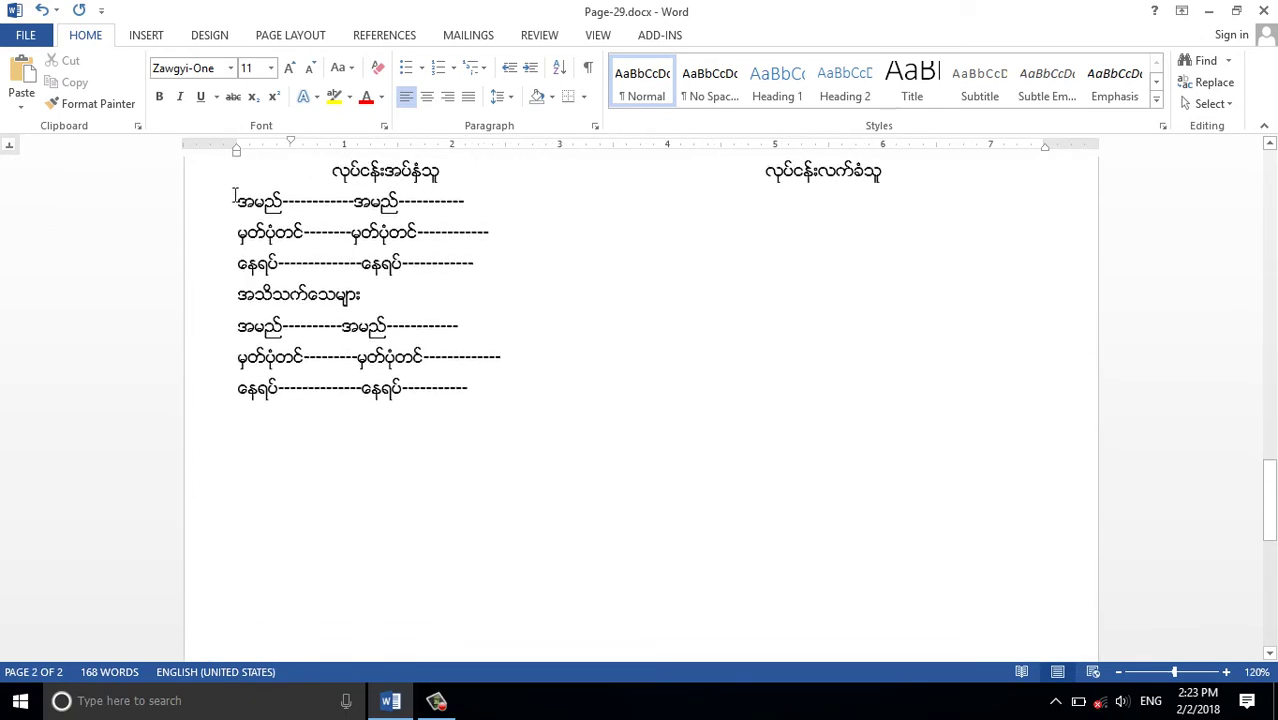
{"action": "left_click_drag", "start_coordinate": [238, 198], "coordinate": [532, 398]}
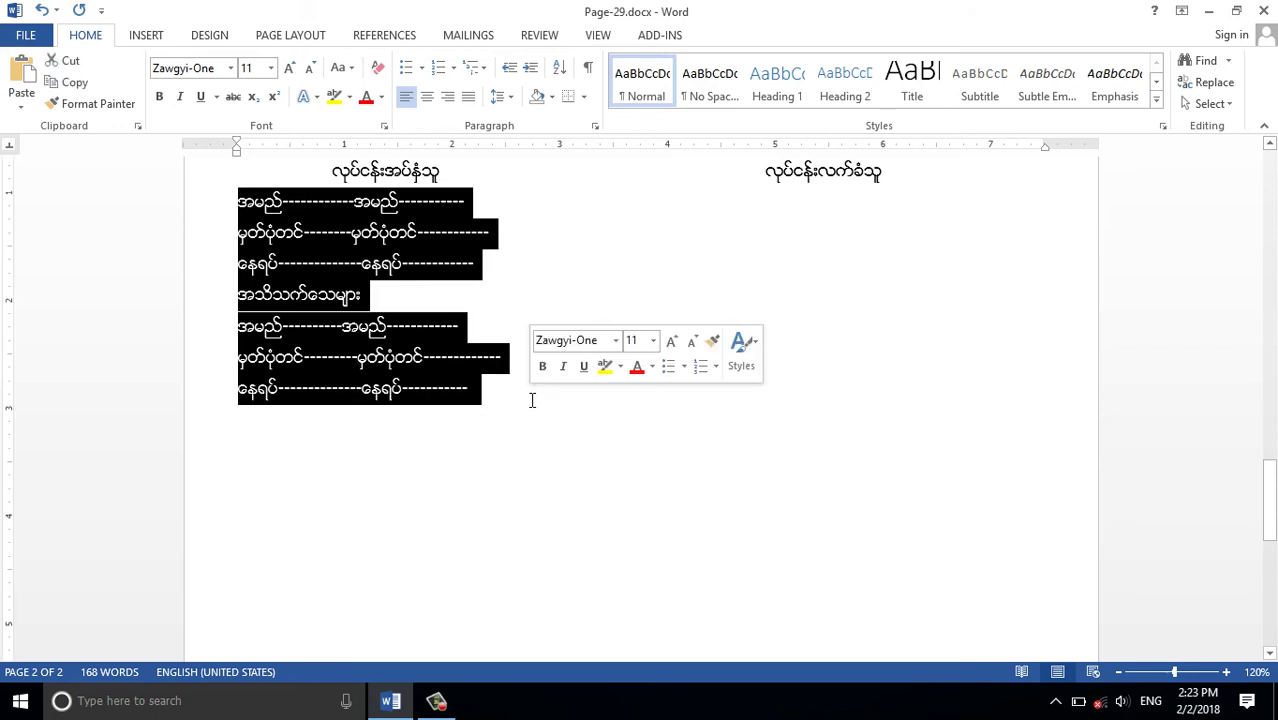
Tab the second အမည် label to the 1.5-inch stop, then select all seven form lines.
{"action": "left_click", "coordinate": [458, 327]}
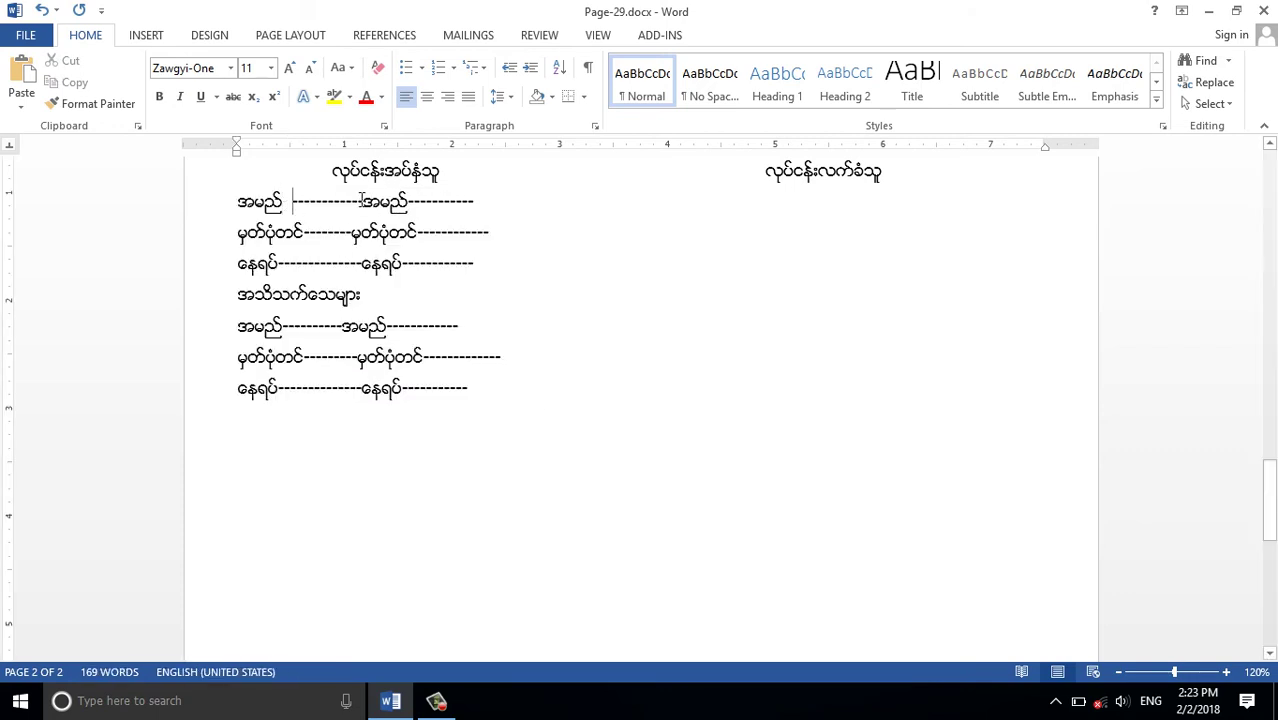
{"action": "key", "text": "Tab"}
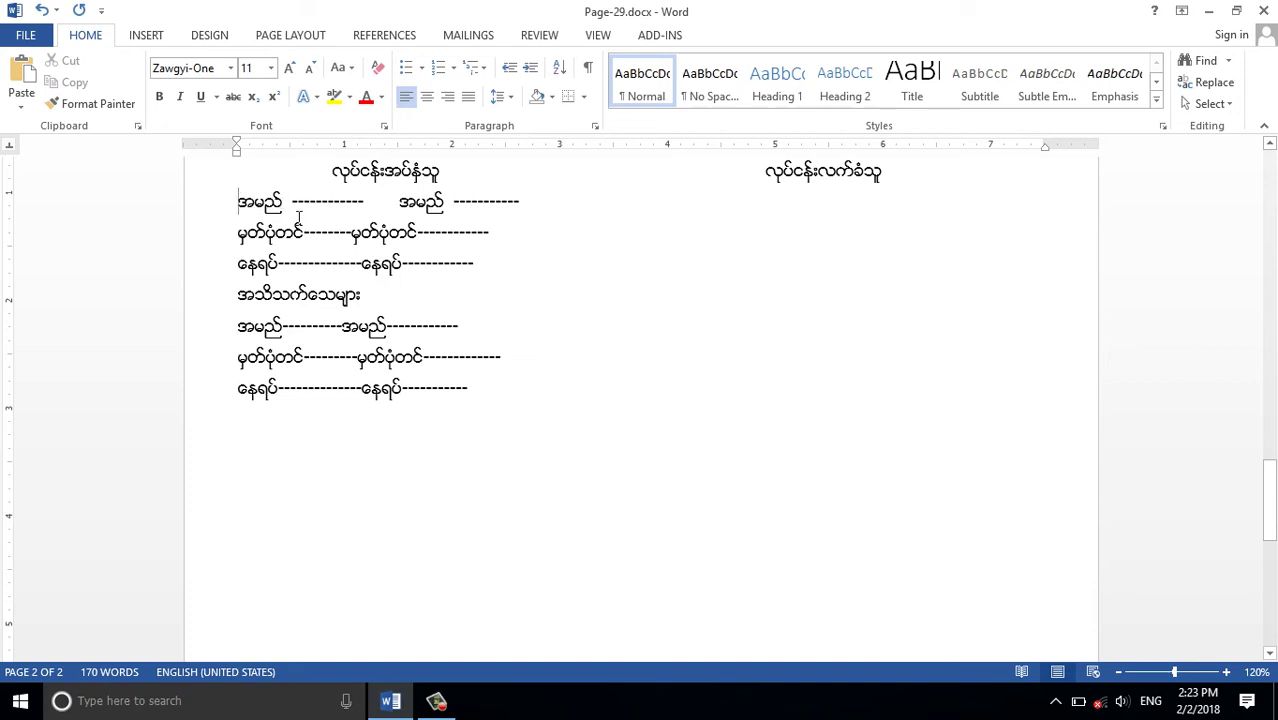
{"action": "left_click_drag", "start_coordinate": [238, 203], "coordinate": [502, 391]}
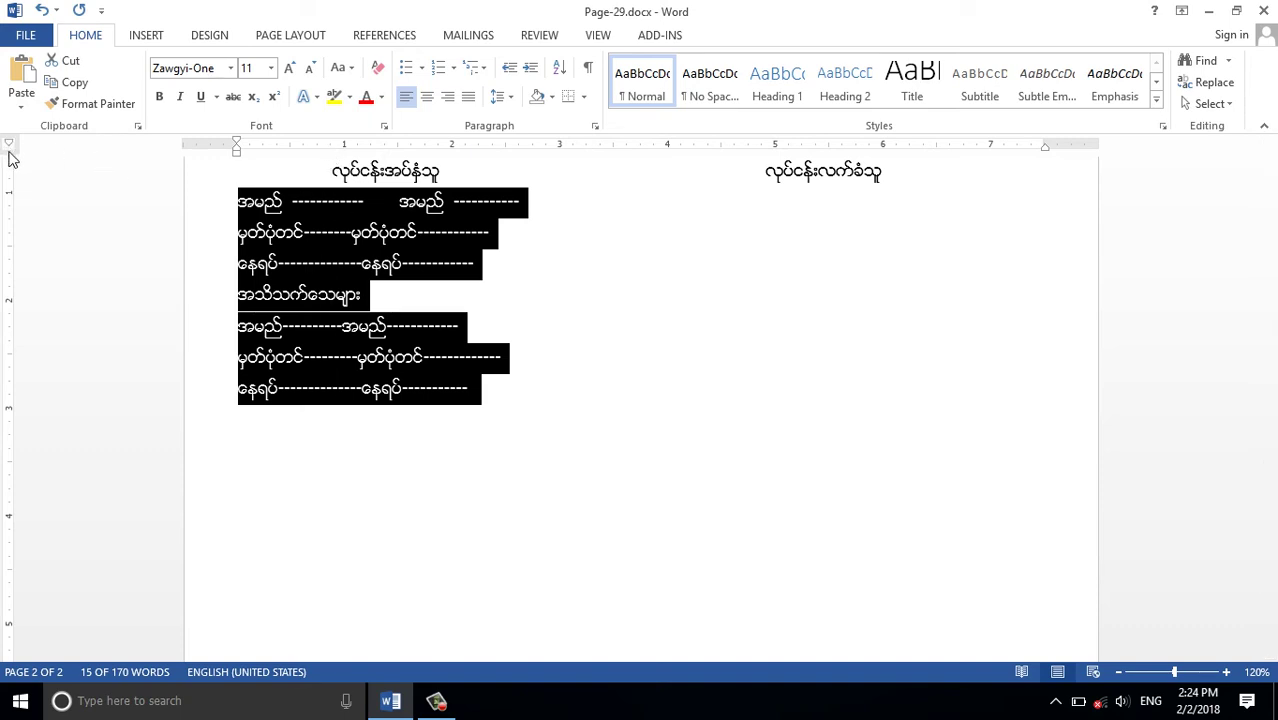
Add three left tab stops on the ruler for left dots, right labels and right dots.
{"action": "left_click", "coordinate": [325, 148]}
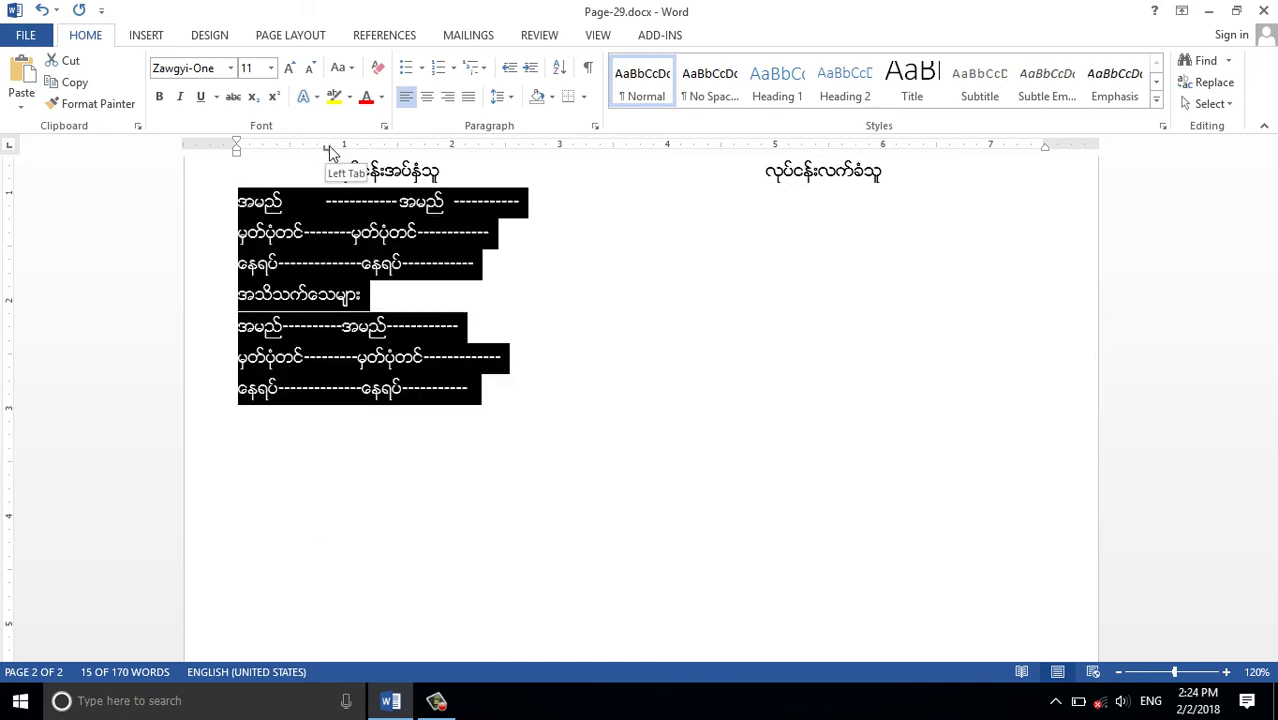
{"action": "left_click", "coordinate": [697, 148]}
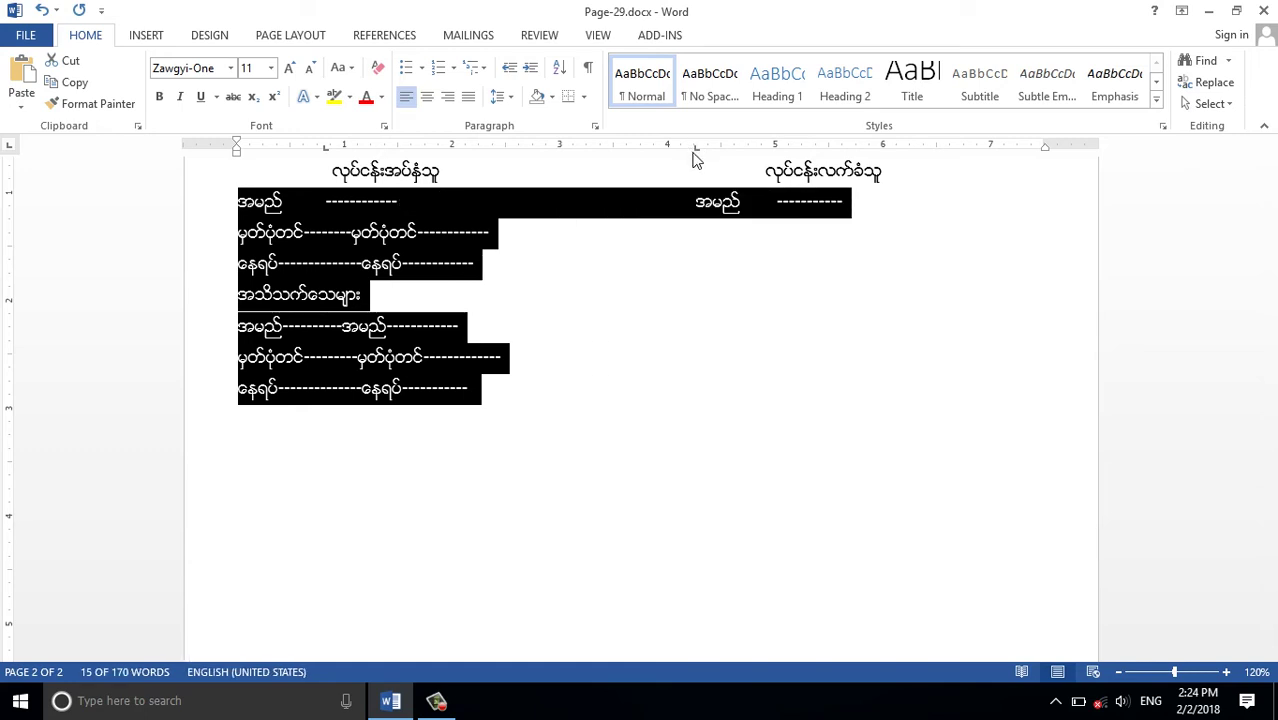
{"action": "left_click", "coordinate": [784, 150]}
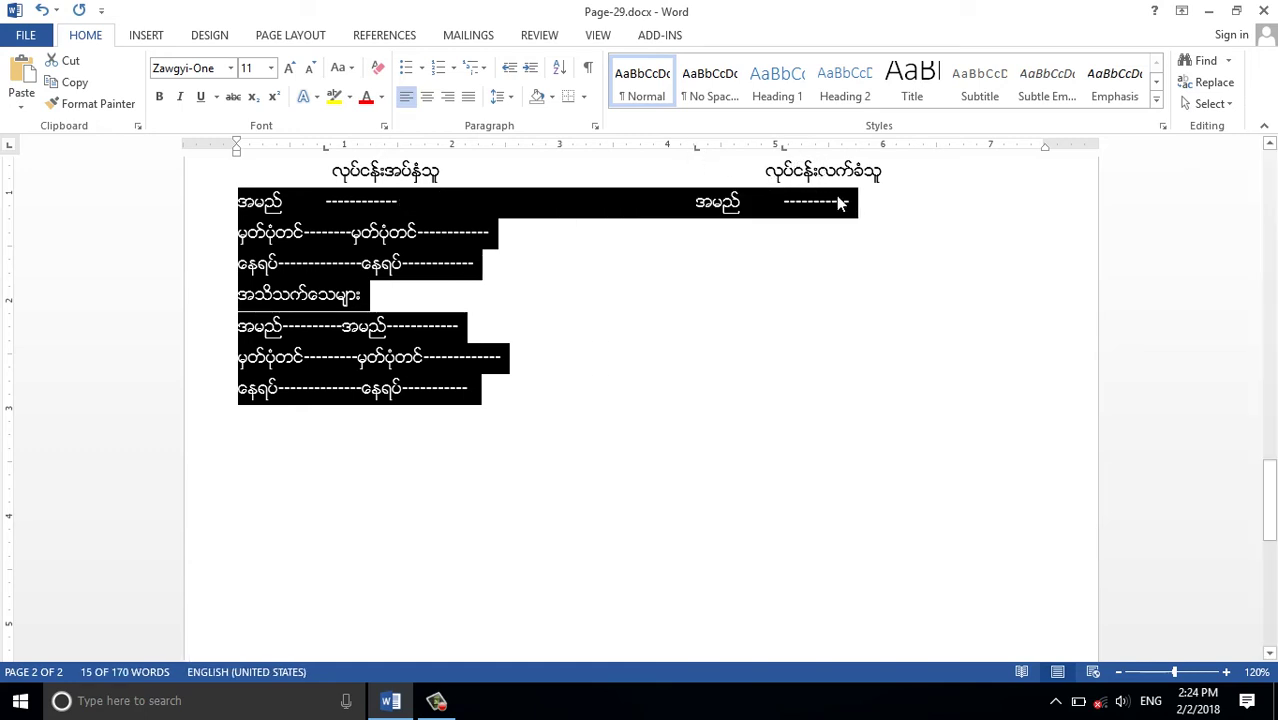
{"action": "left_click", "coordinate": [340, 262]}
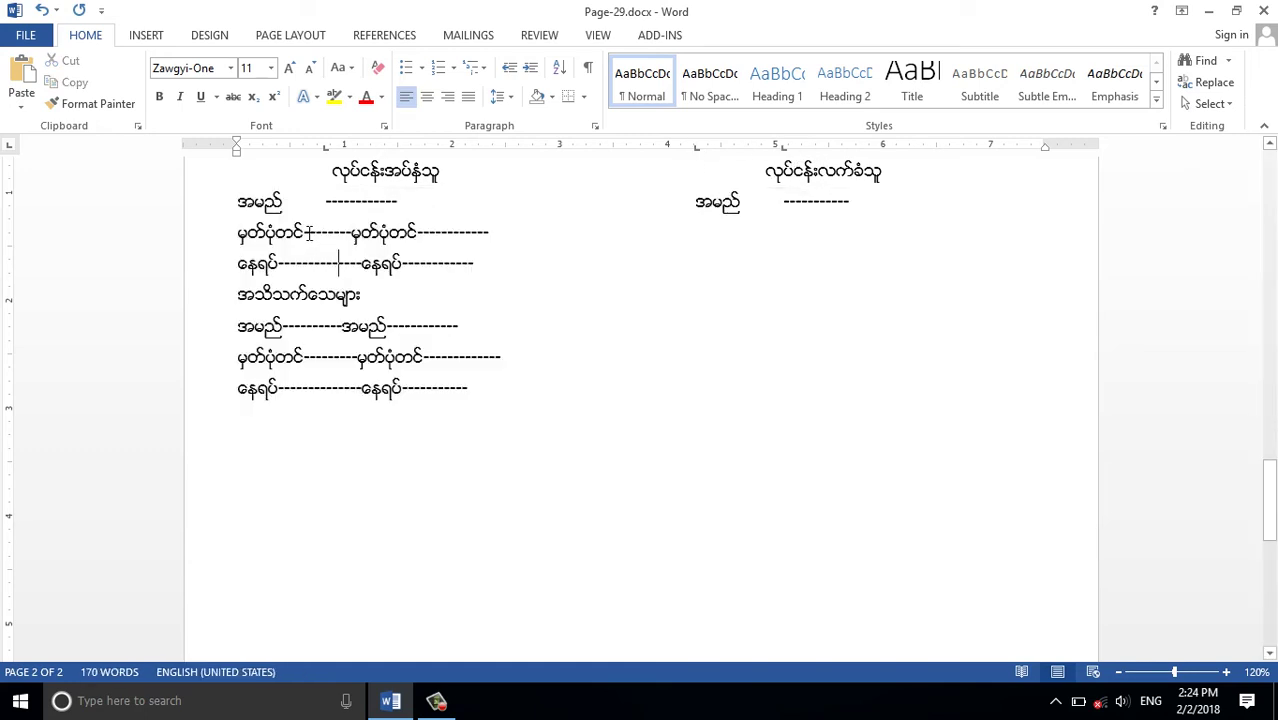
Tab-align the ID-card and address rows' labels and dashes into left and right columns.
{"action": "left_click", "coordinate": [303, 232]}
{"action": "key", "text": "Tab"}
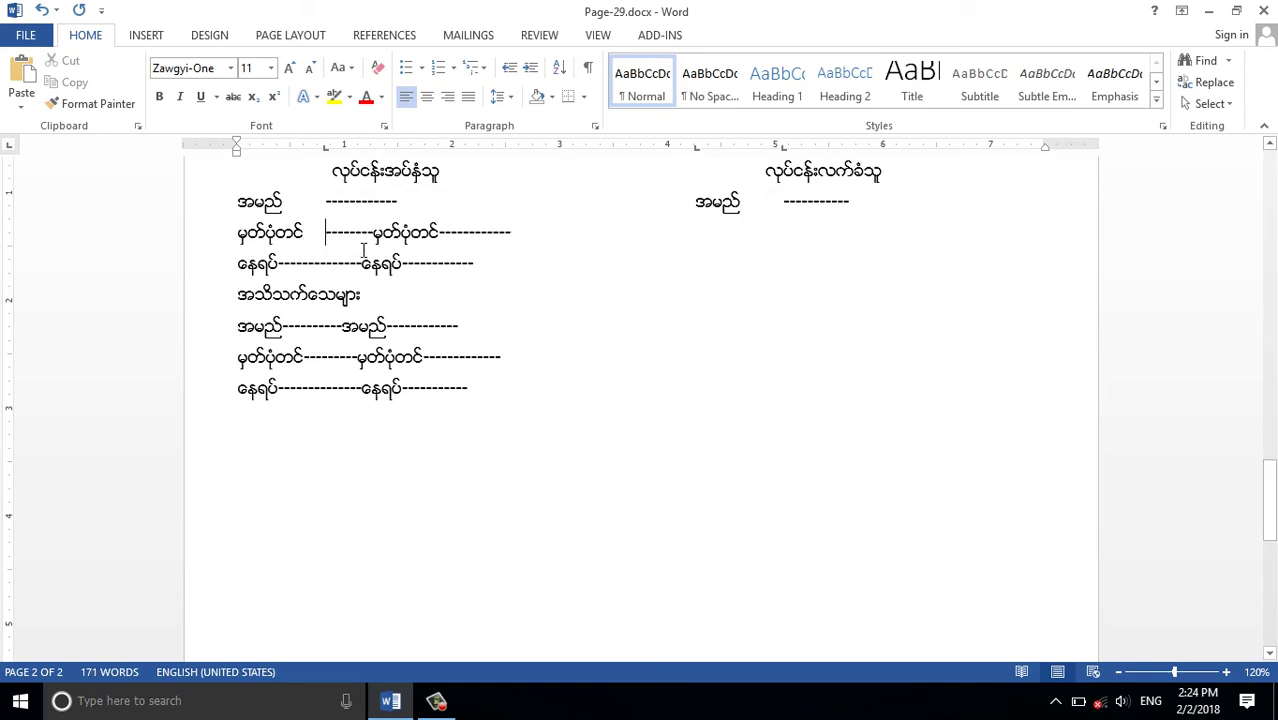
{"action": "left_click", "coordinate": [373, 232]}
{"action": "key", "text": "Tab"}
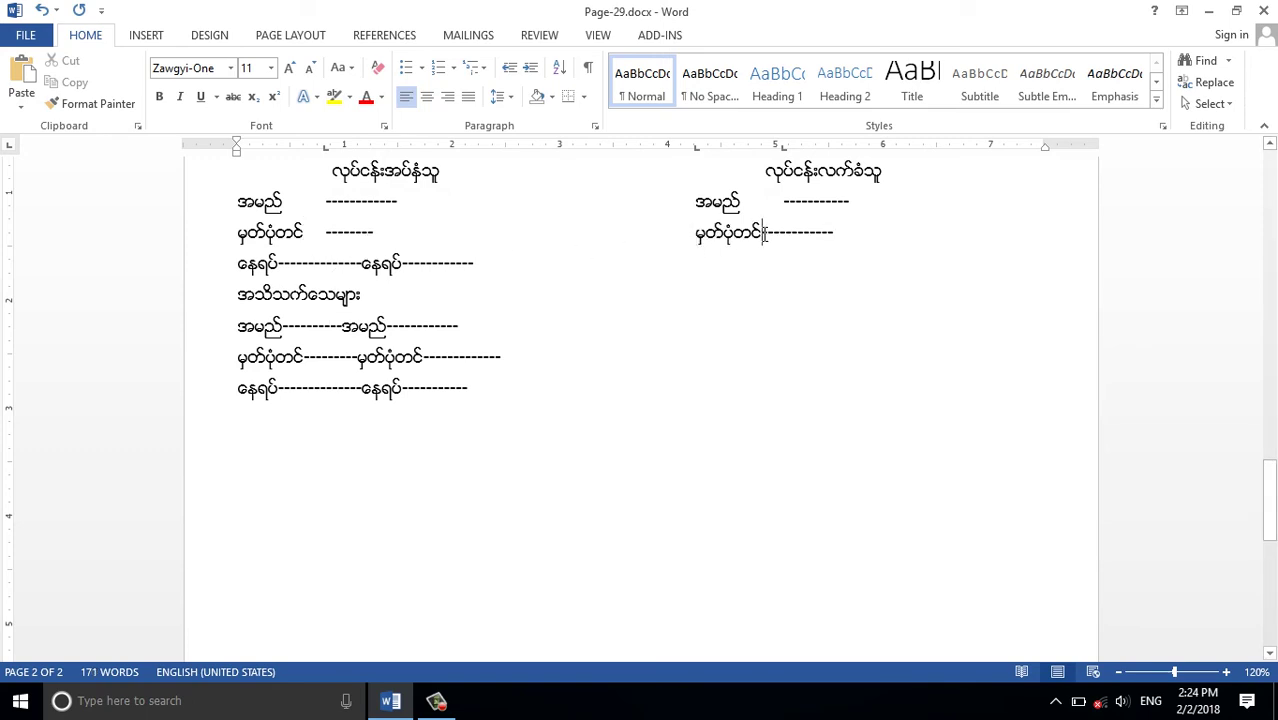
{"action": "left_click", "coordinate": [765, 232]}
{"action": "key", "text": "Tab"}
{"action": "key", "text": "Tab"}
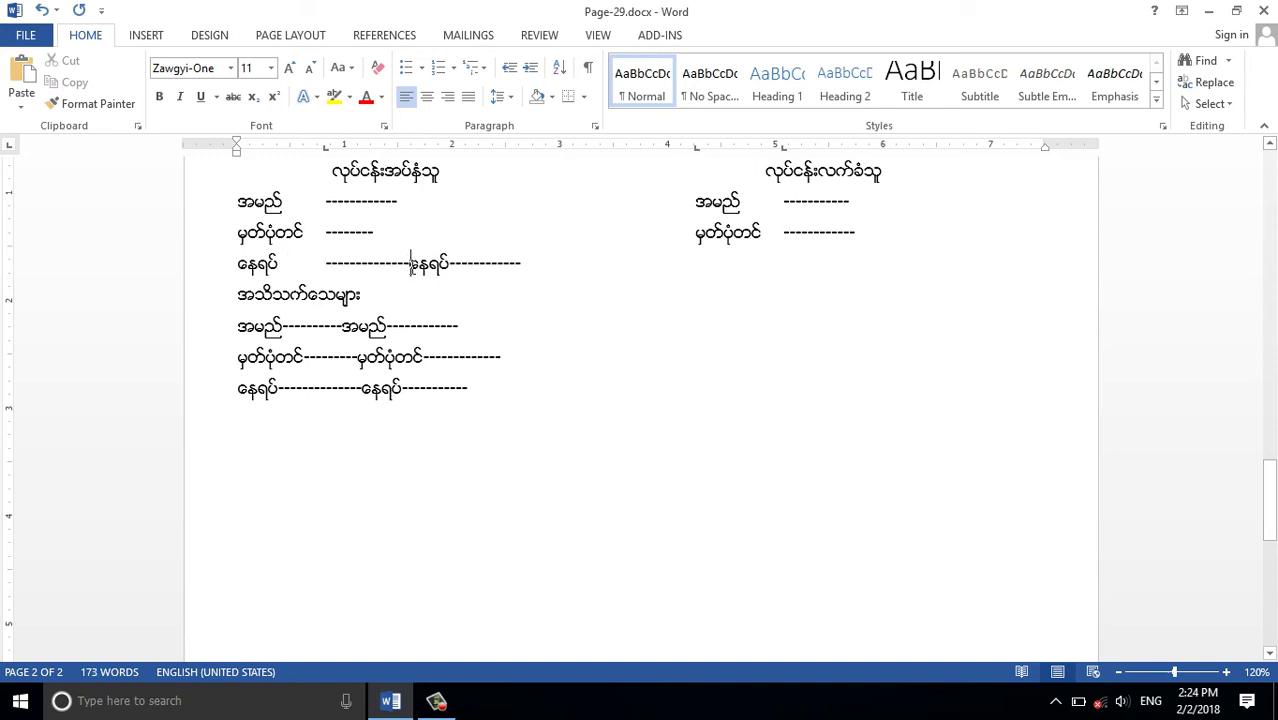
{"action": "key", "text": "Tab"}
{"action": "left_click", "coordinate": [738, 263]}
{"action": "key", "text": "Tab"}
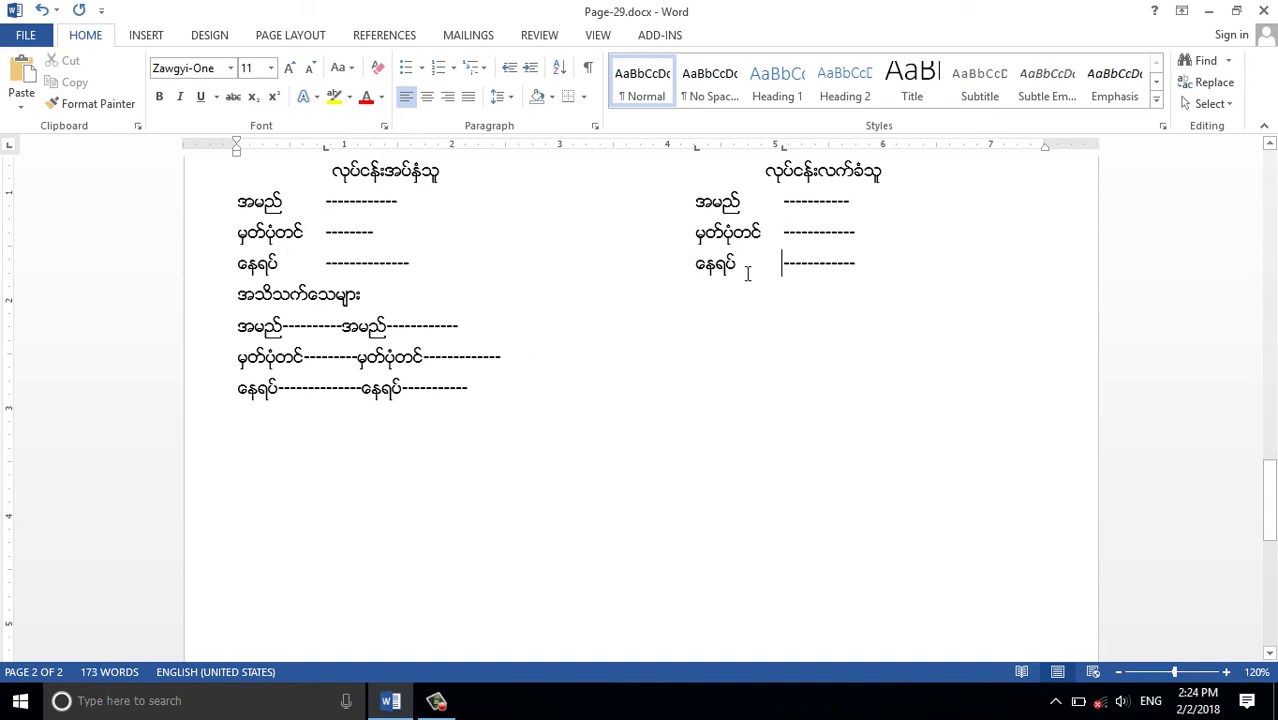
Make the အသိသက်သေများ heading centred, bold, underlined and size 14.
{"action": "left_click_drag", "start_coordinate": [236, 292], "coordinate": [400, 296]}
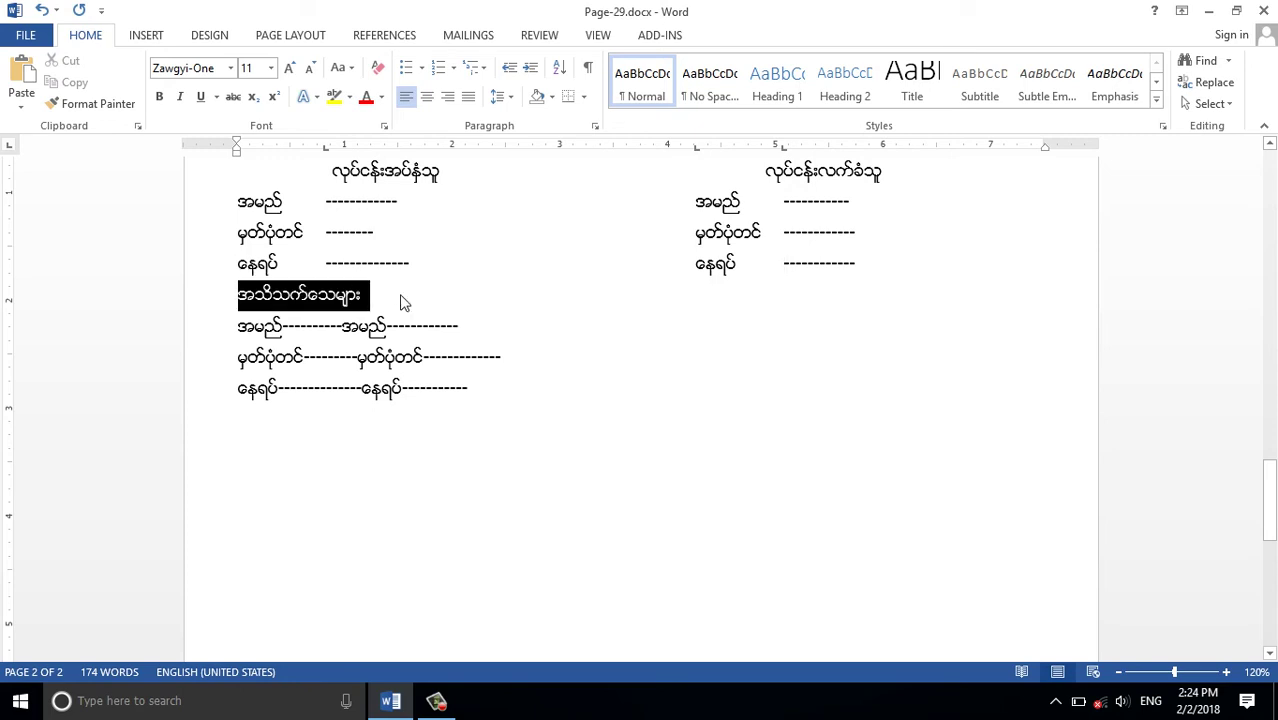
{"action": "left_click", "coordinate": [429, 101]}
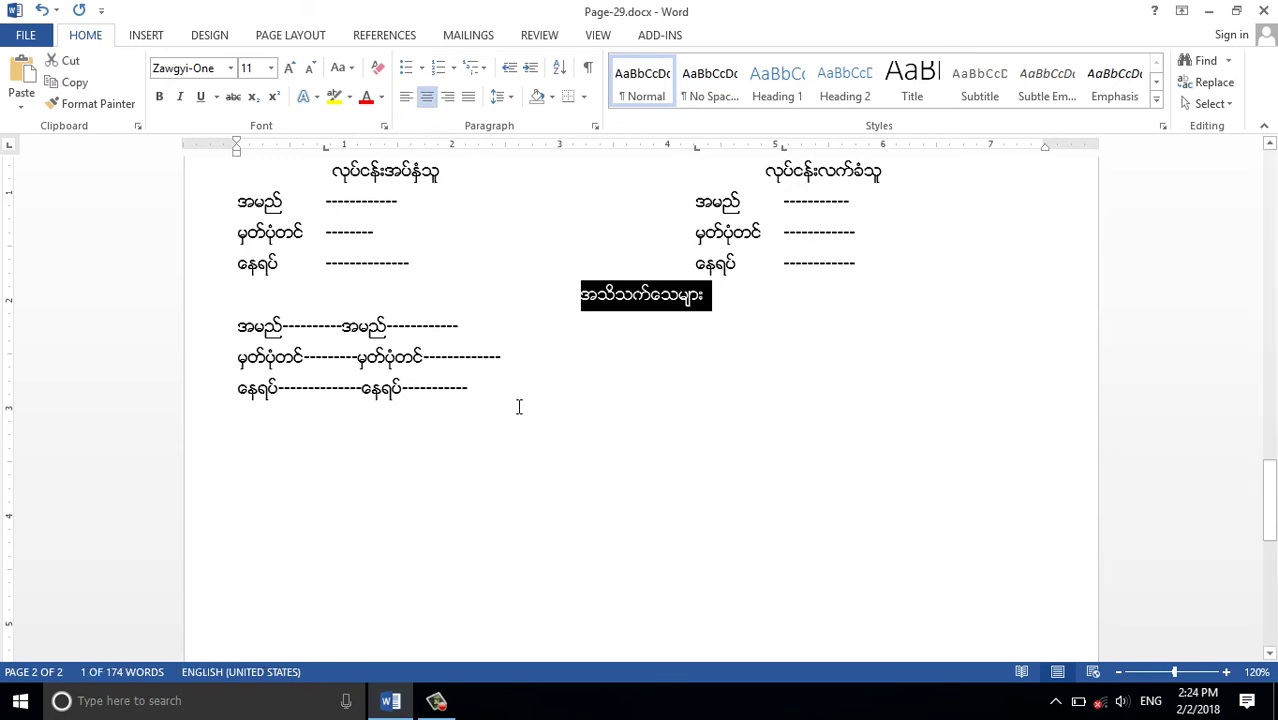
{"action": "left_click", "coordinate": [160, 97]}
{"action": "left_click", "coordinate": [289, 68]}
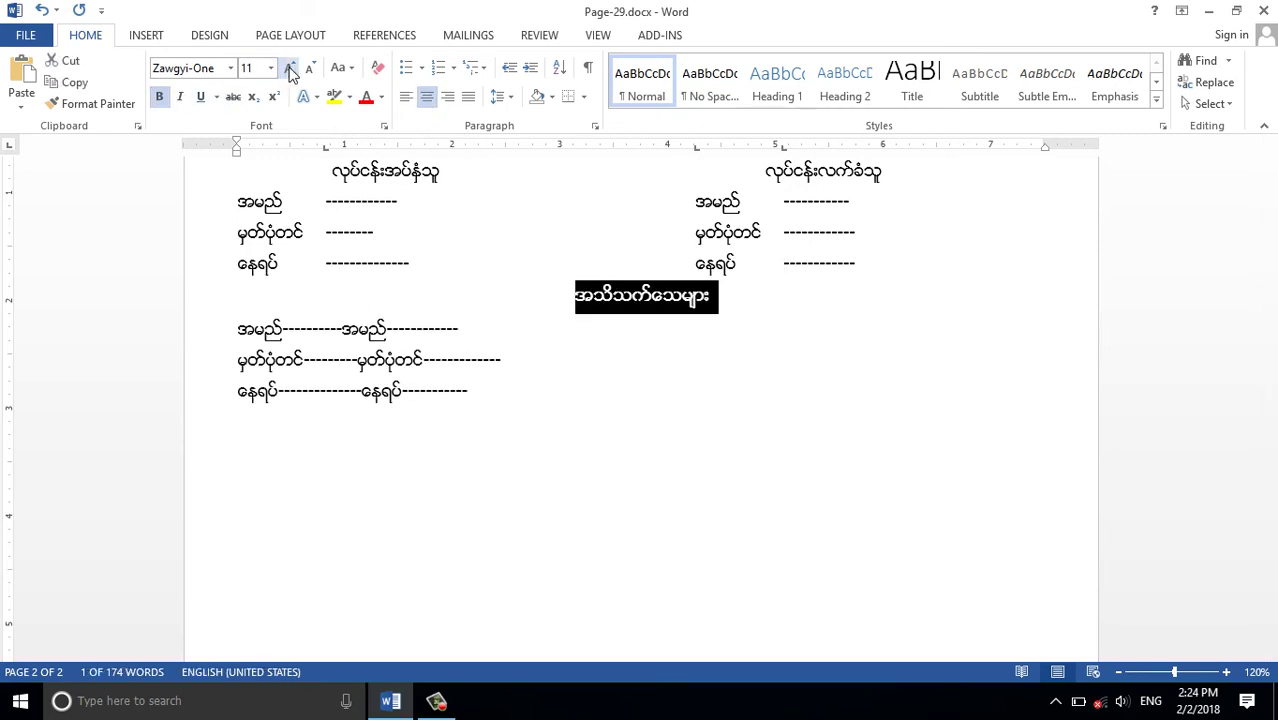
{"action": "left_click", "coordinate": [289, 68]}
{"action": "left_click", "coordinate": [200, 97]}
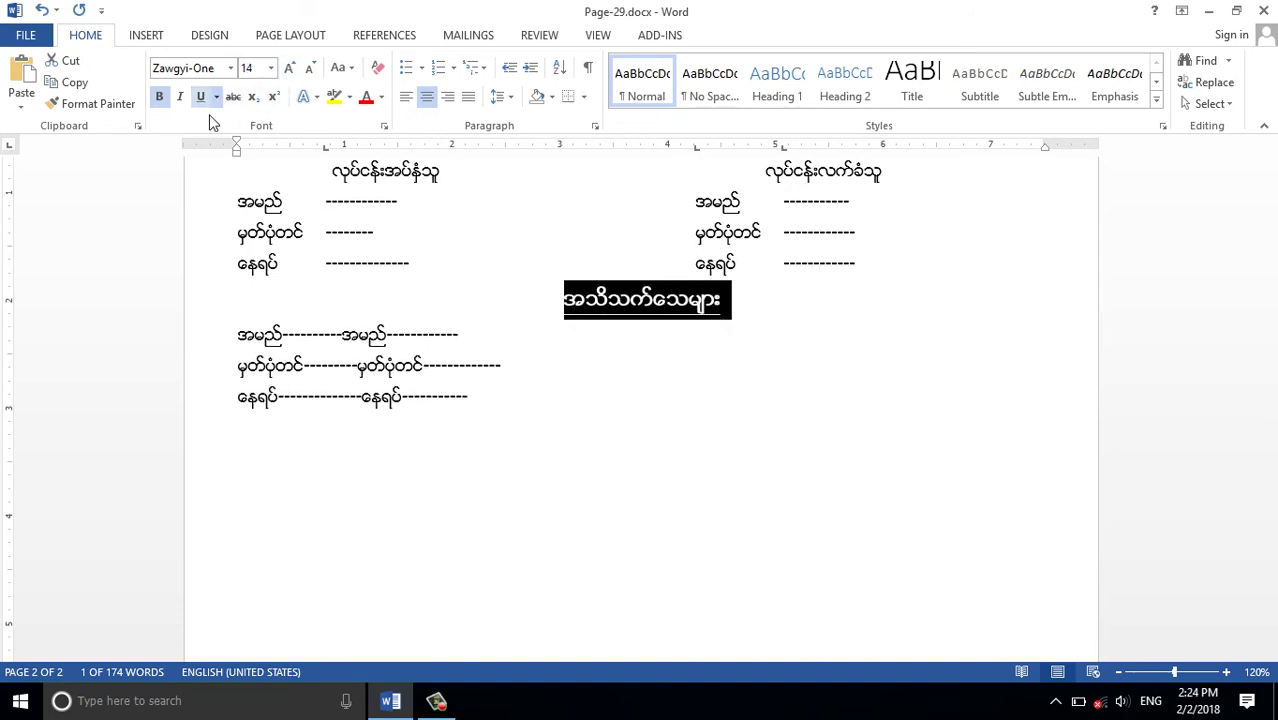
{"action": "left_click", "coordinate": [408, 298]}
Tab-align the witness name, ID-card and address labels and dashes into two columns.
{"action": "left_click", "coordinate": [283, 334]}
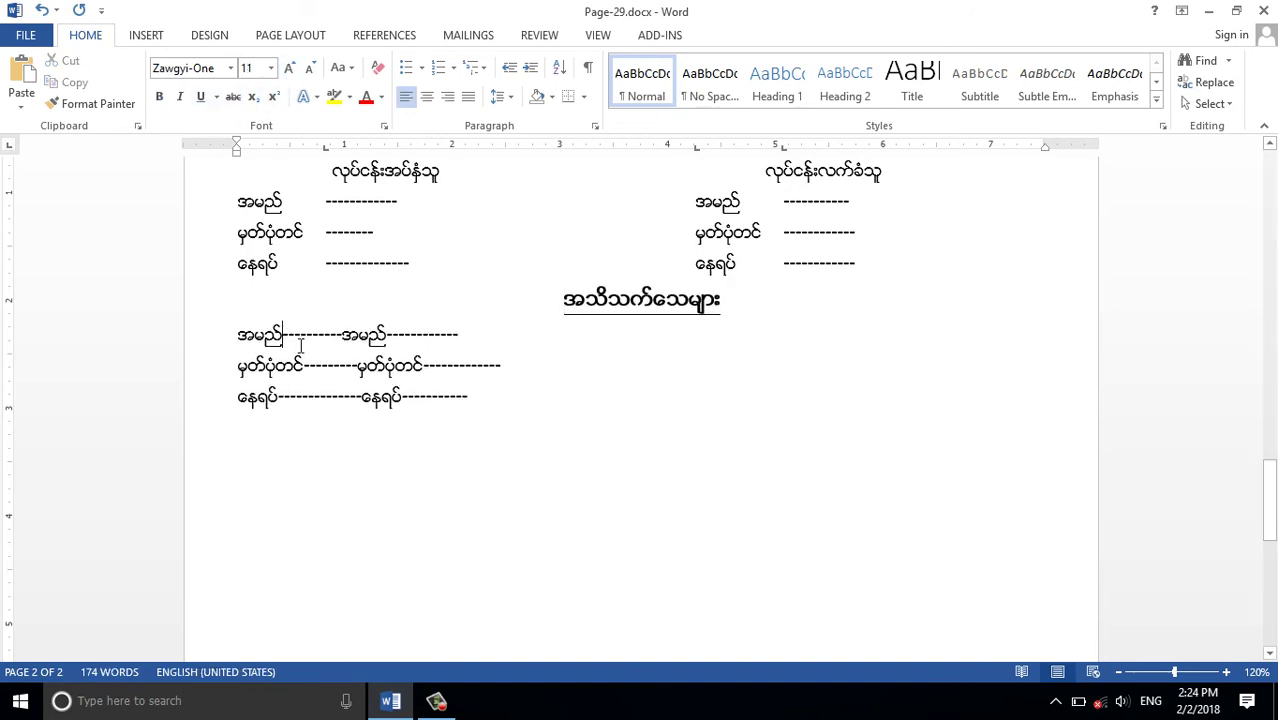
{"action": "key", "text": "Tab"}
{"action": "key", "text": "Tab"}
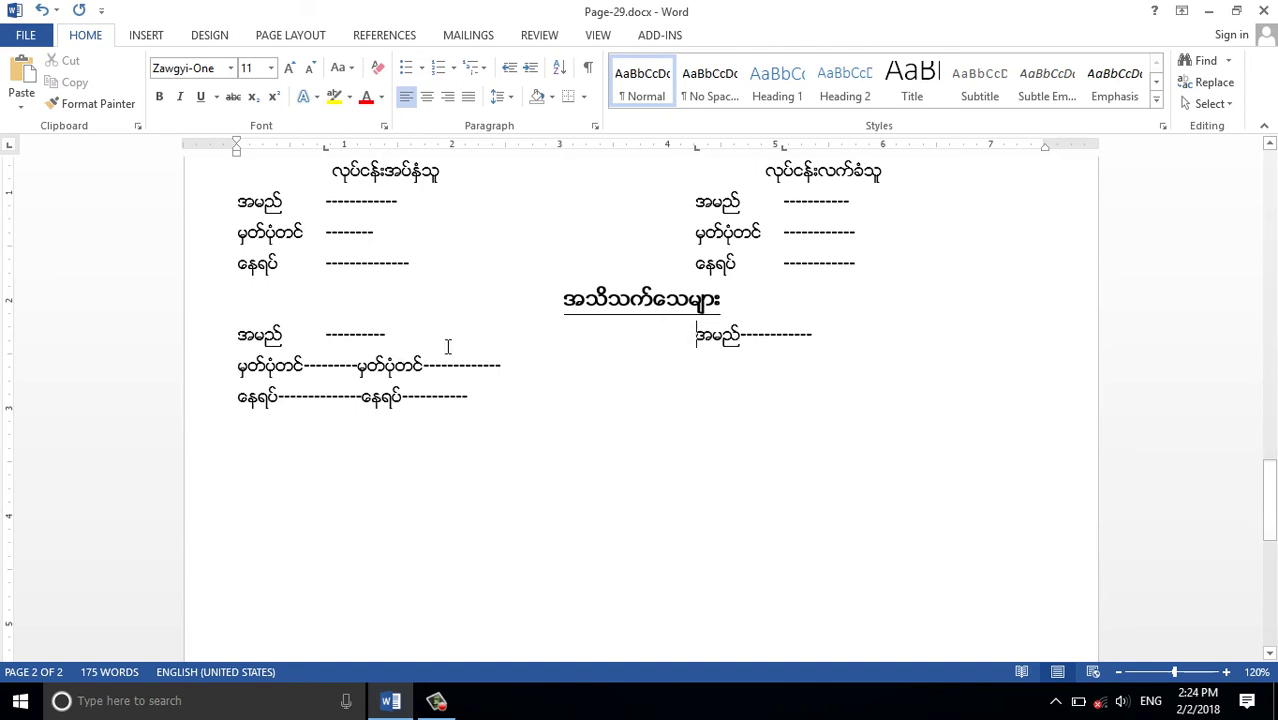
{"action": "left_click", "coordinate": [742, 336]}
{"action": "key", "text": "Tab"}
{"action": "left_click", "coordinate": [305, 365]}
{"action": "key", "text": "Tab"}
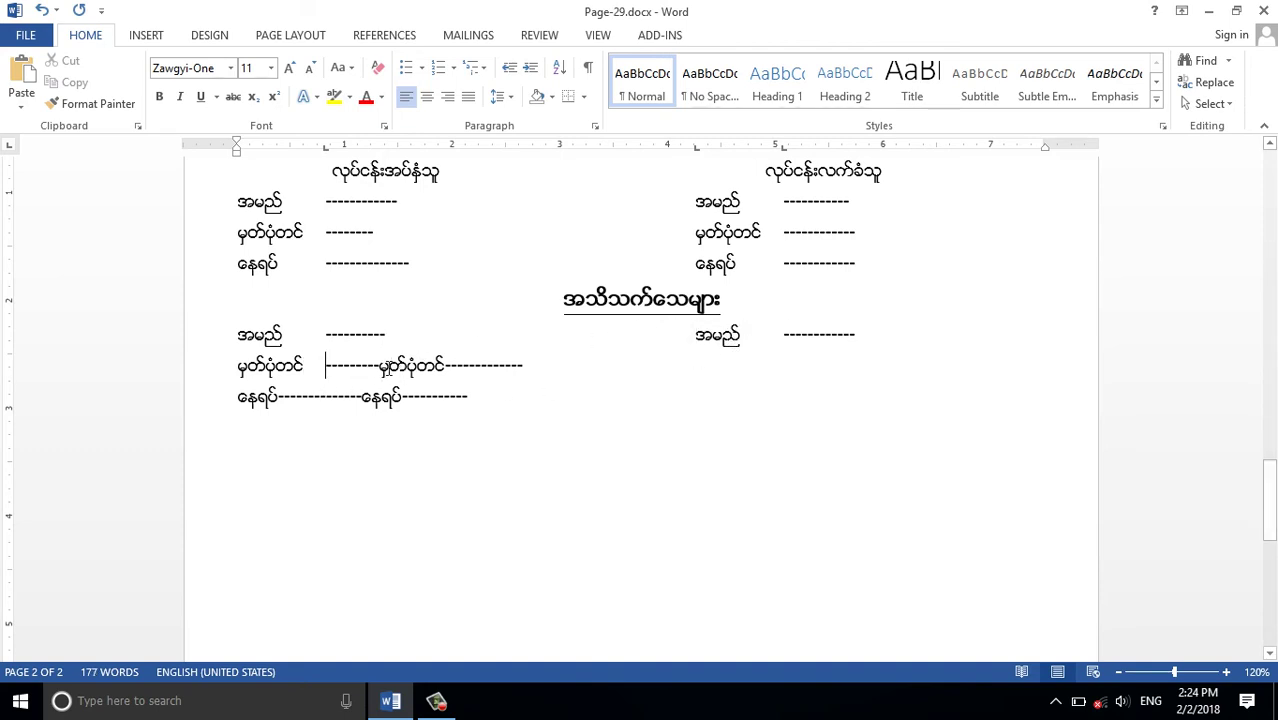
{"action": "key", "text": "Tab"}
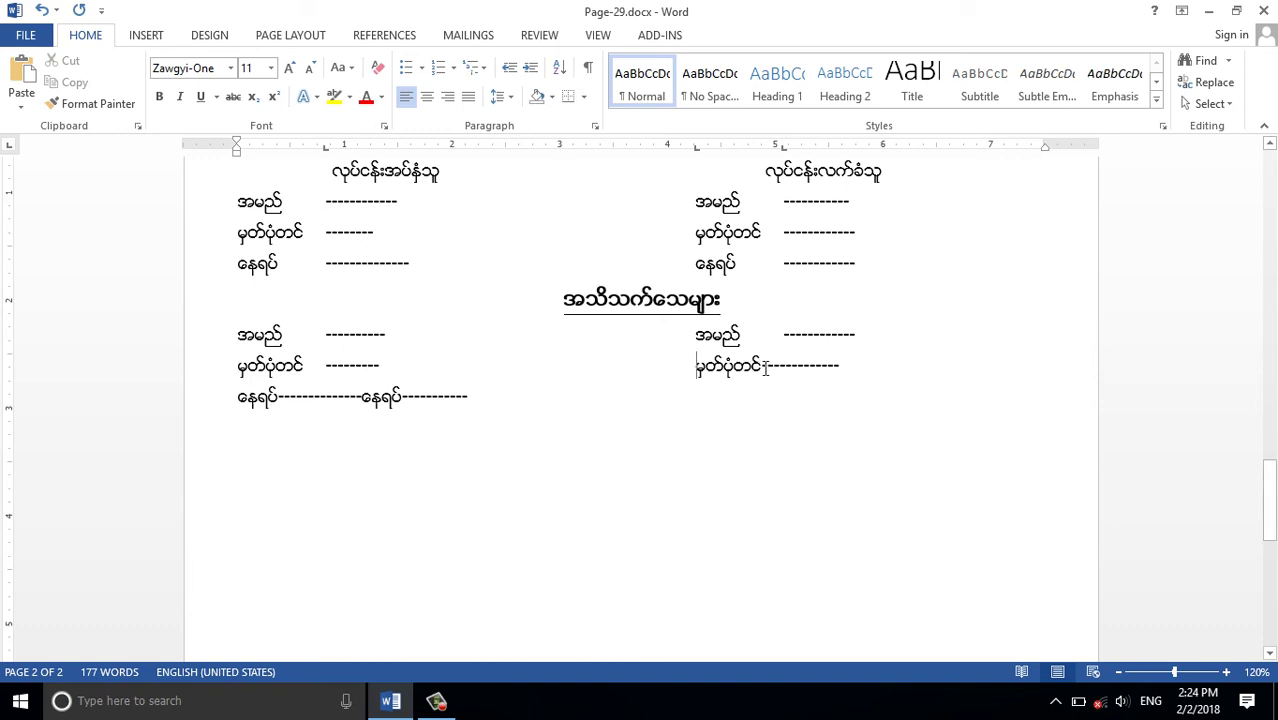
{"action": "left_click", "coordinate": [765, 366]}
{"action": "key", "text": "Tab"}
{"action": "key", "text": "Tab"}
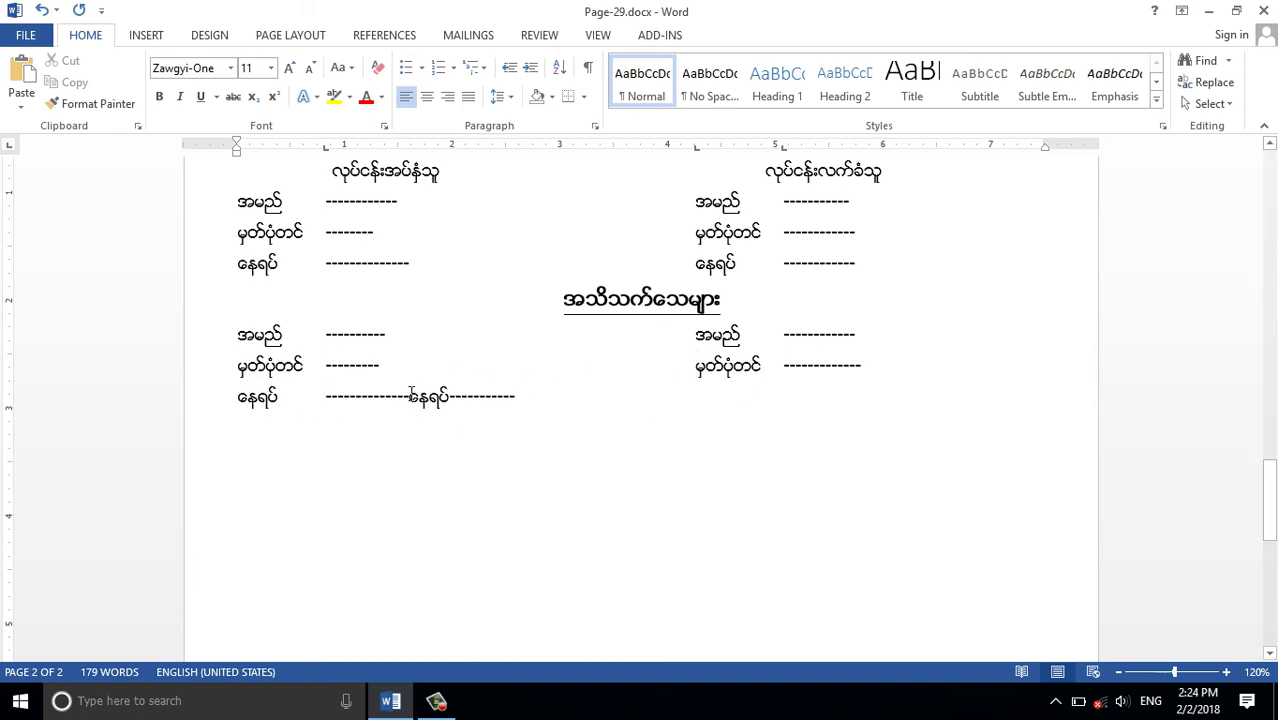
{"action": "key", "text": "Tab"}
{"action": "left_click", "coordinate": [739, 396]}
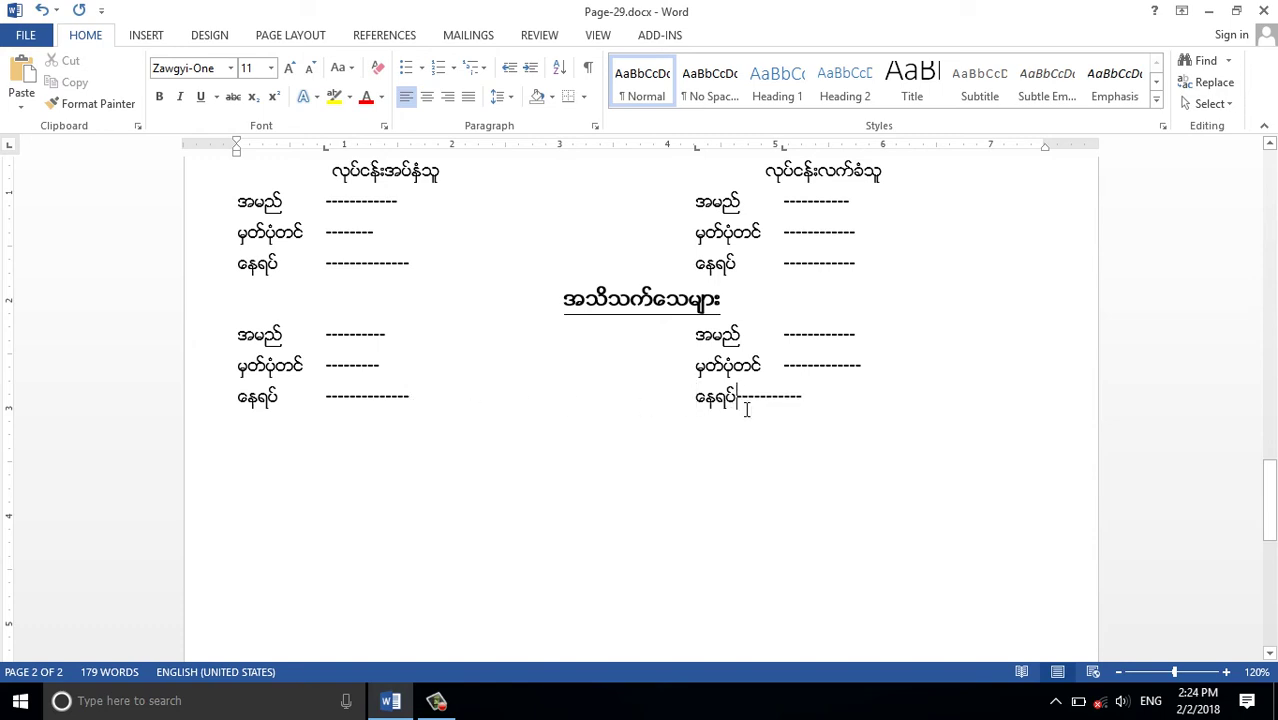
{"action": "key", "text": "Tab"}
Lengthen the first name's dashes and paste that long line over the left-column ID, address and witness rows.
{"action": "scroll", "coordinate": [334, 266], "scroll_direction": "up", "scroll_amount": 2}
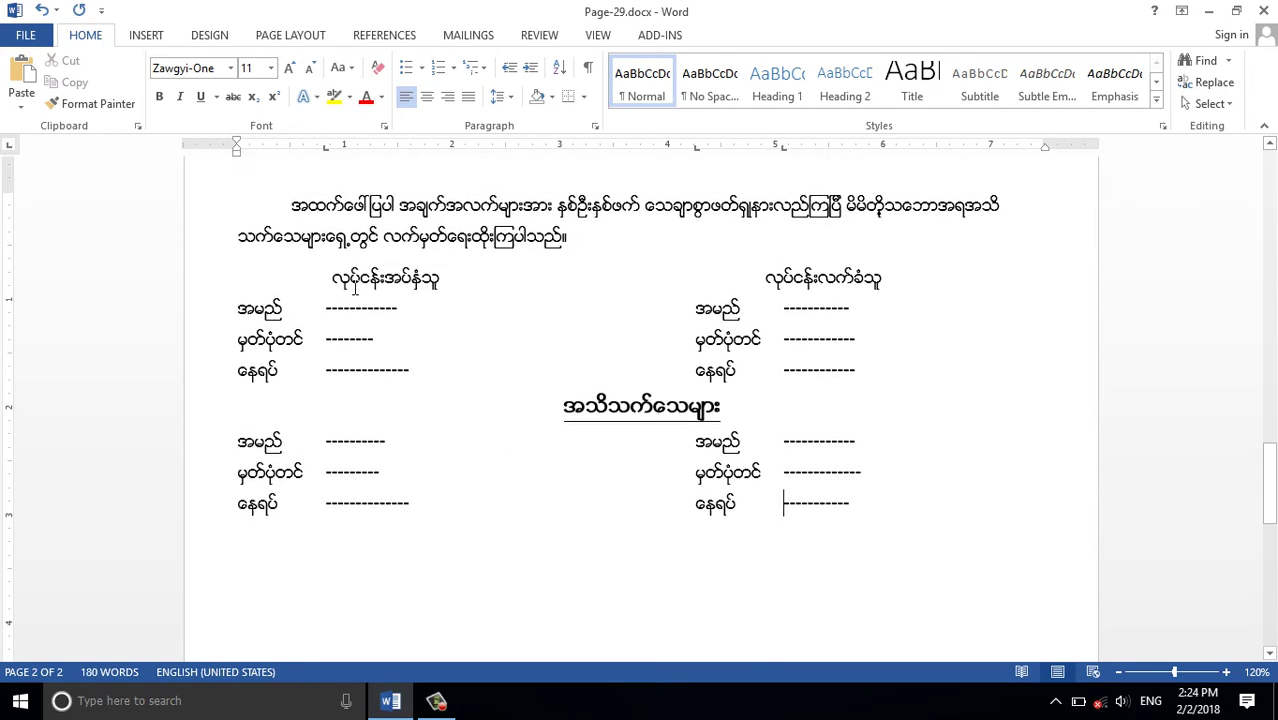
{"action": "type", "text": "----"}
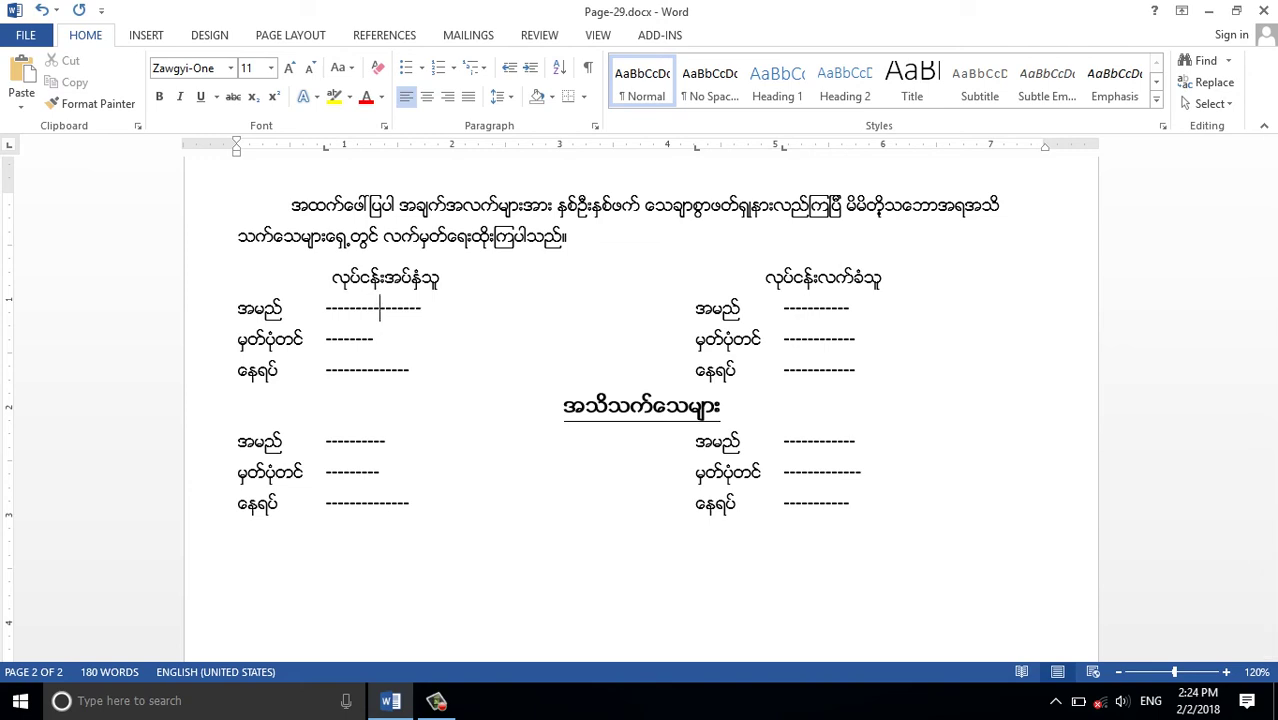
{"action": "type", "text": "----------------"}
{"action": "mouse_move", "coordinate": [518, 308]}
{"action": "left_mouse_down"}
{"action": "mouse_move", "coordinate": [325, 308]}
{"action": "mouse_move", "coordinate": [325, 340]}
{"action": "left_mouse_up"}
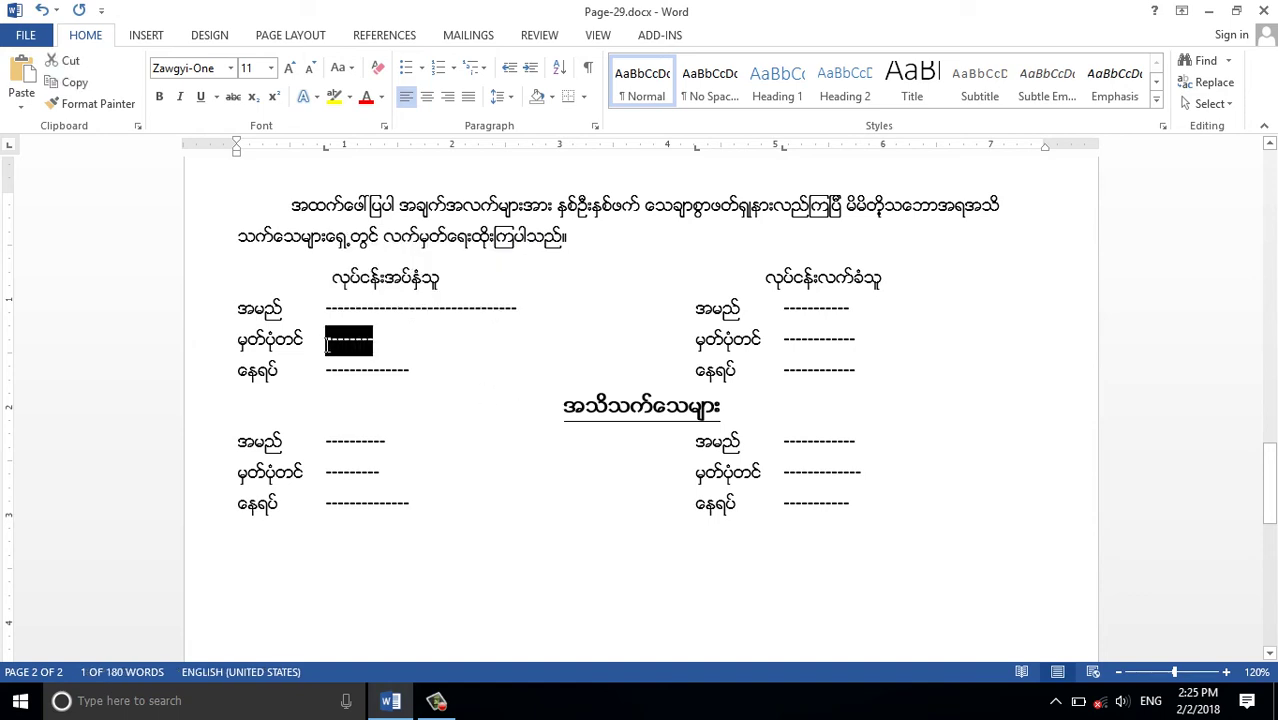
{"action": "key", "text": "ctrl+v"}
{"action": "left_click_drag", "start_coordinate": [409, 371], "coordinate": [331, 376]}
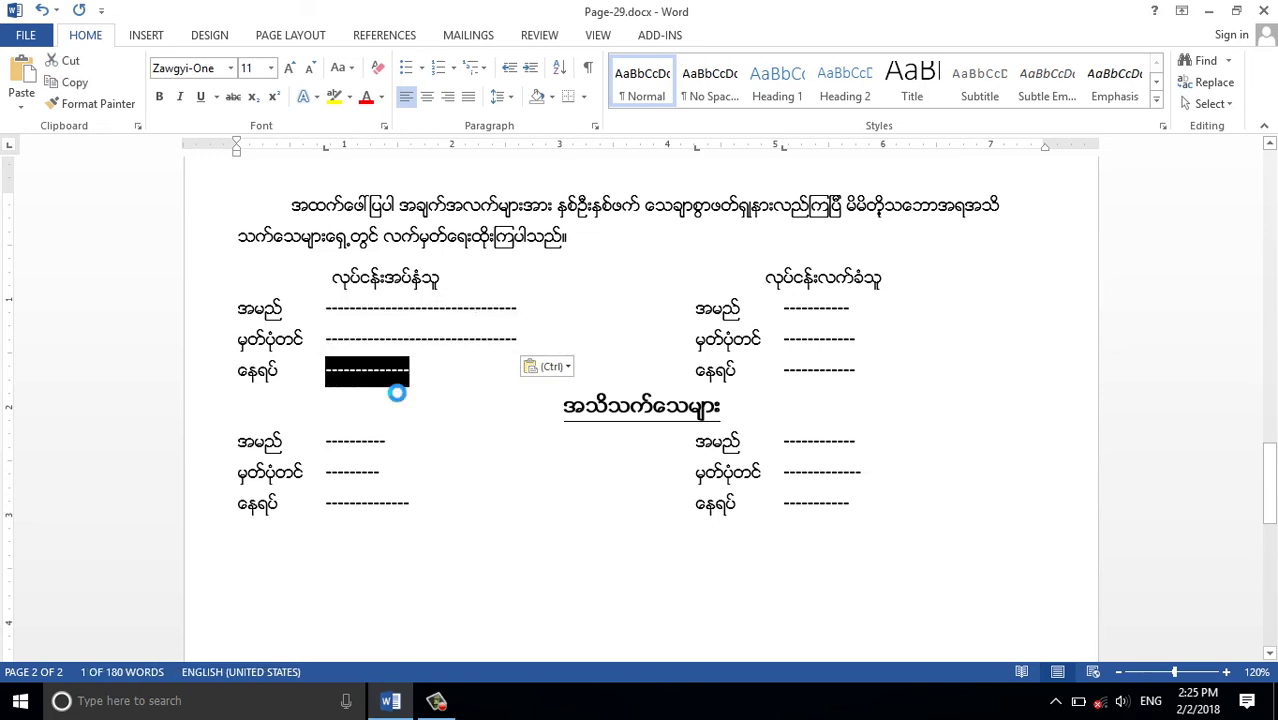
{"action": "key", "text": "ctrl+v"}
{"action": "left_click_drag", "start_coordinate": [401, 440], "coordinate": [325, 441]}
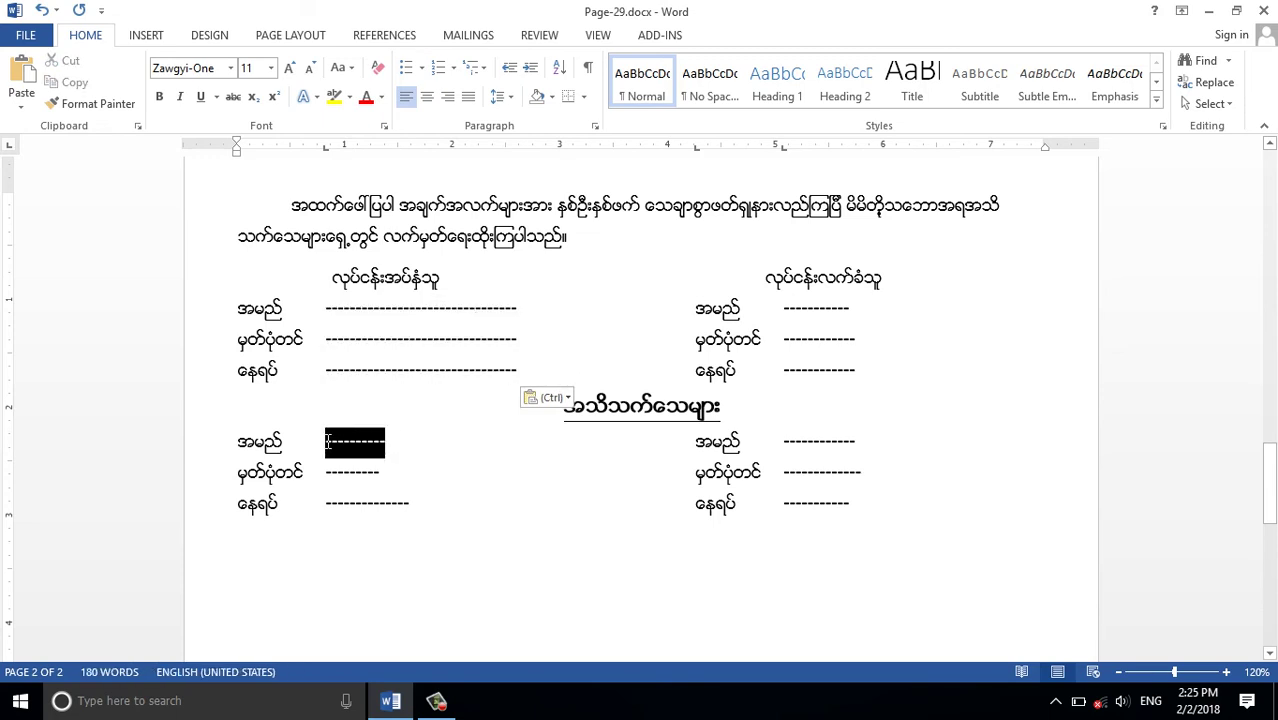
{"action": "key", "text": "ctrl+v"}
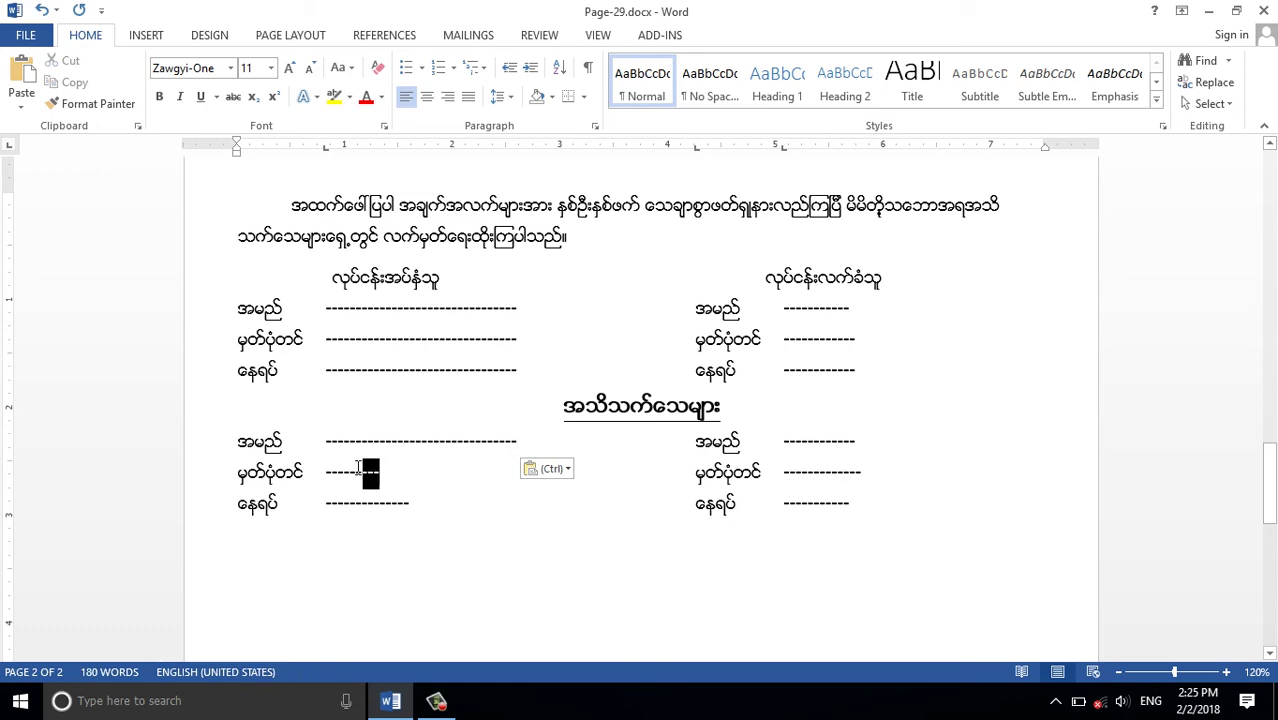
{"action": "left_click_drag", "start_coordinate": [382, 472], "coordinate": [325, 472]}
{"action": "key", "text": "ctrl+v"}
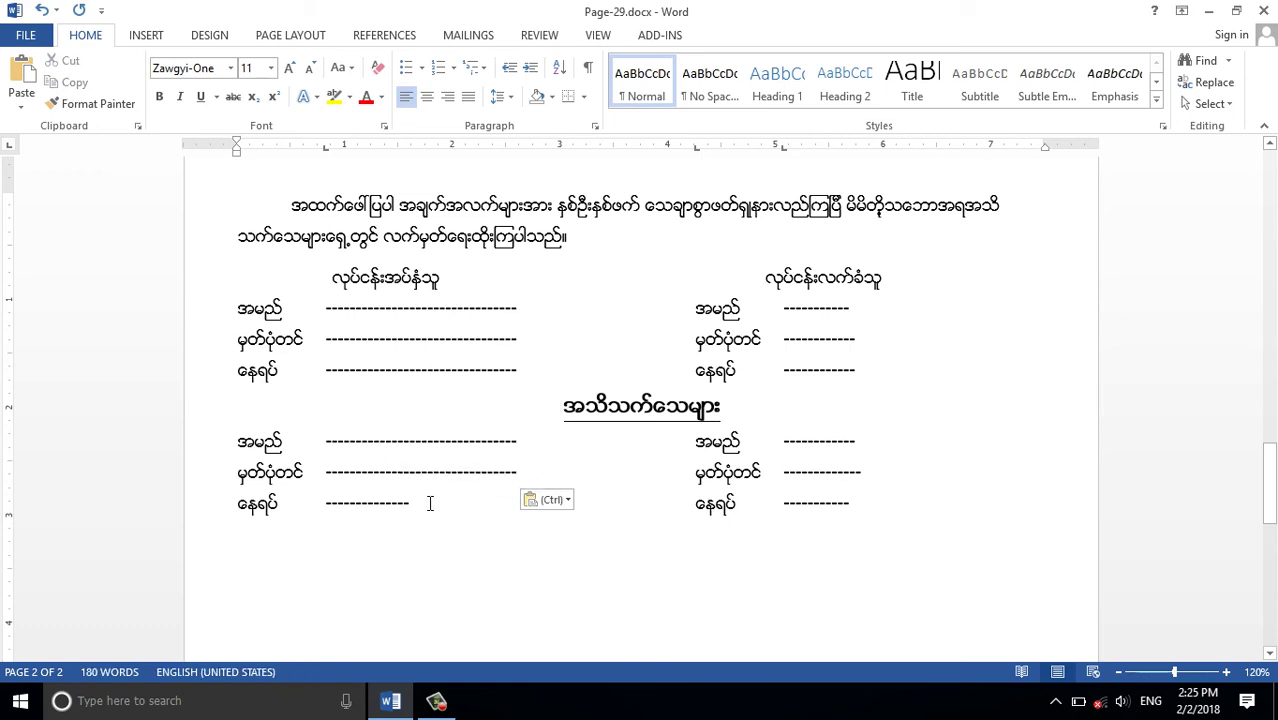
{"action": "left_click_drag", "start_coordinate": [409, 504], "coordinate": [327, 510]}
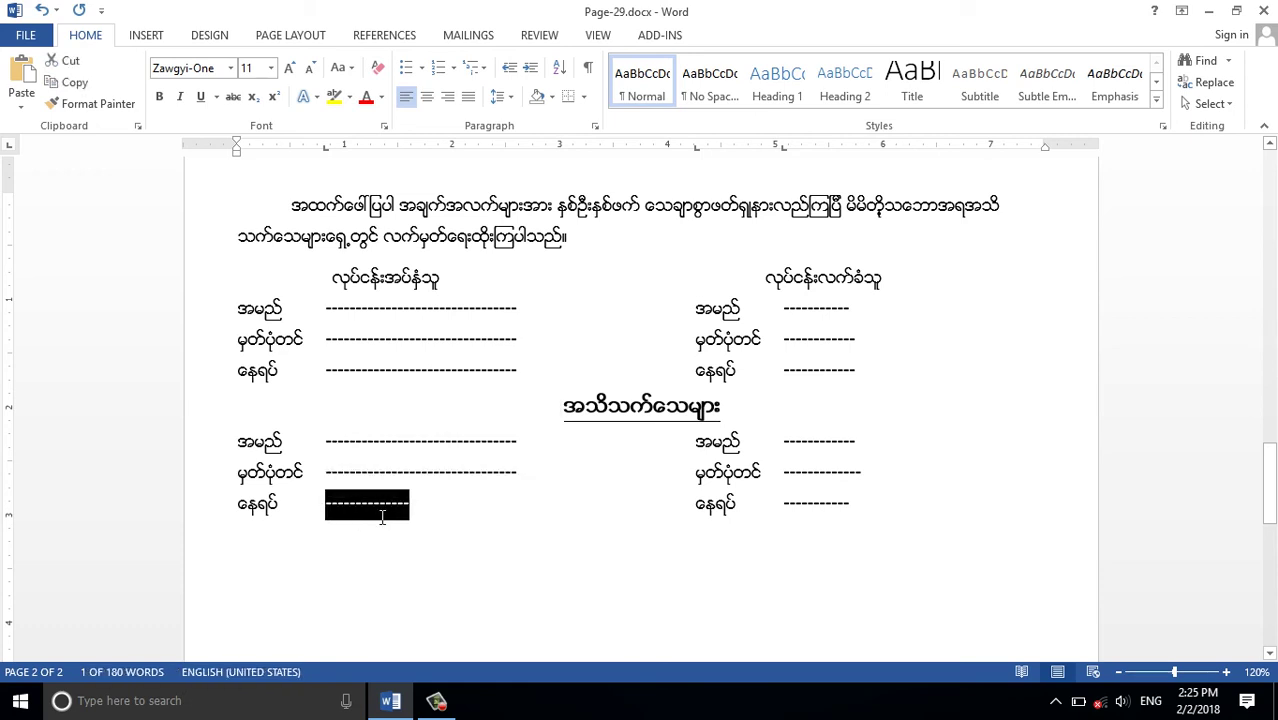
{"action": "key", "text": "ctrl+v"}
Paste the long dotted line over the short right-column dashes in all six name, ID and address rows.
{"action": "left_click_drag", "start_coordinate": [850, 308], "coordinate": [783, 308]}
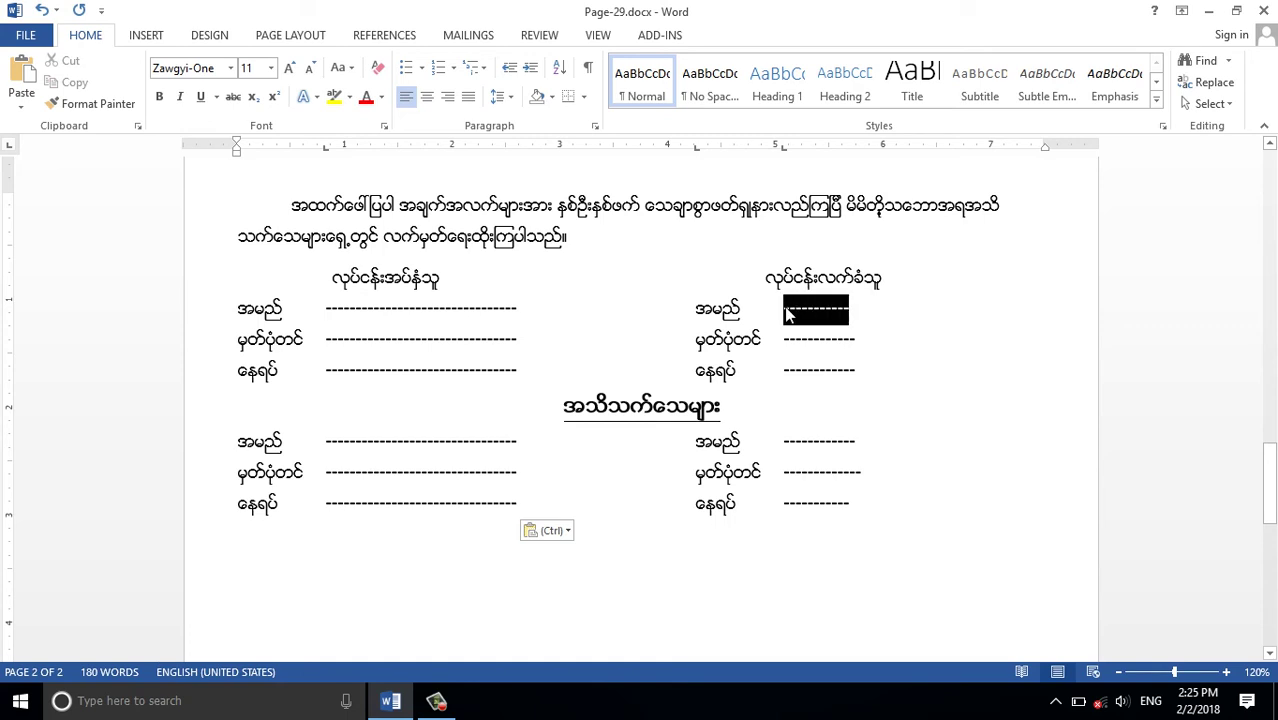
{"action": "key", "text": "ctrl+v"}
{"action": "left_click_drag", "start_coordinate": [855, 341], "coordinate": [788, 342]}
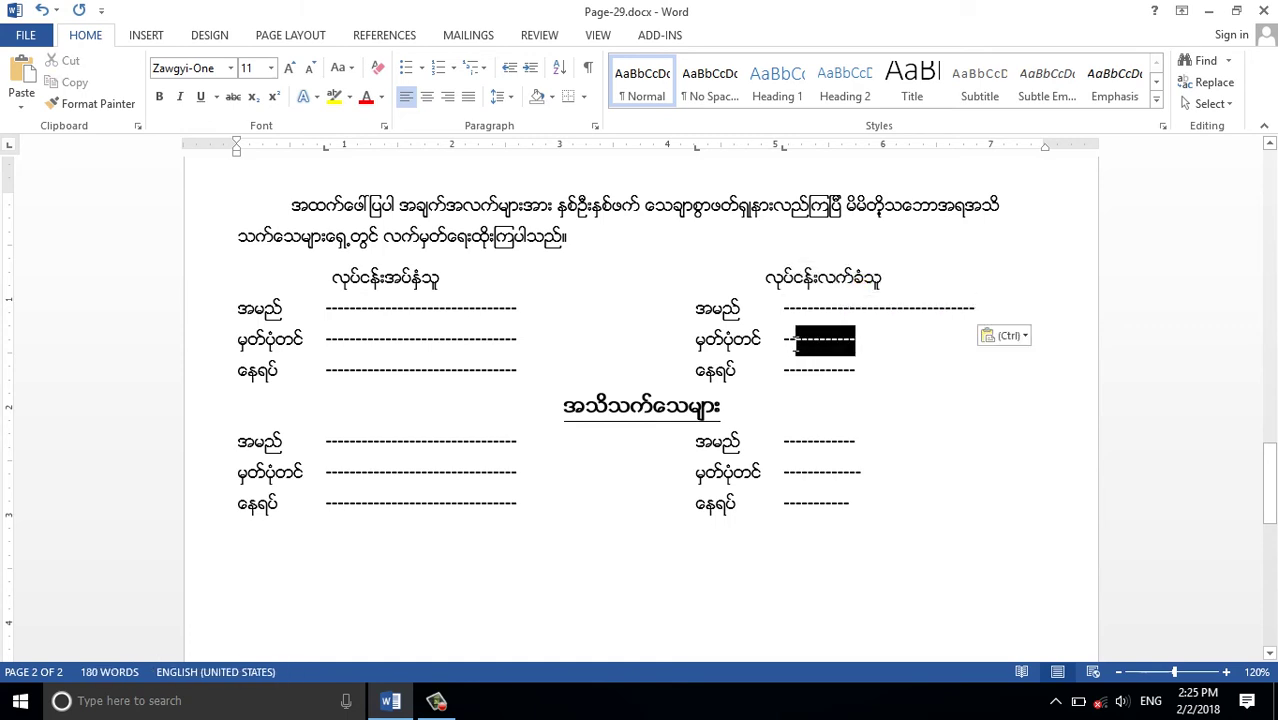
{"action": "key", "text": "ctrl+v"}
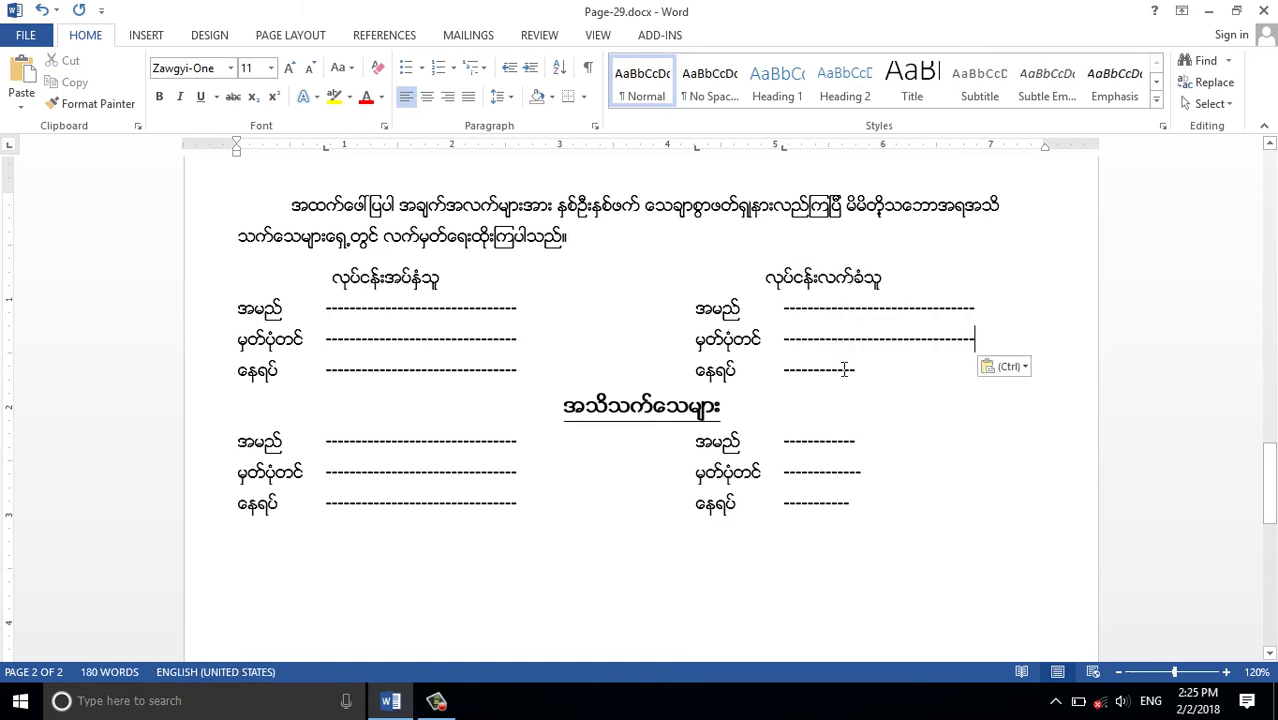
{"action": "left_click_drag", "start_coordinate": [852, 372], "coordinate": [784, 373]}
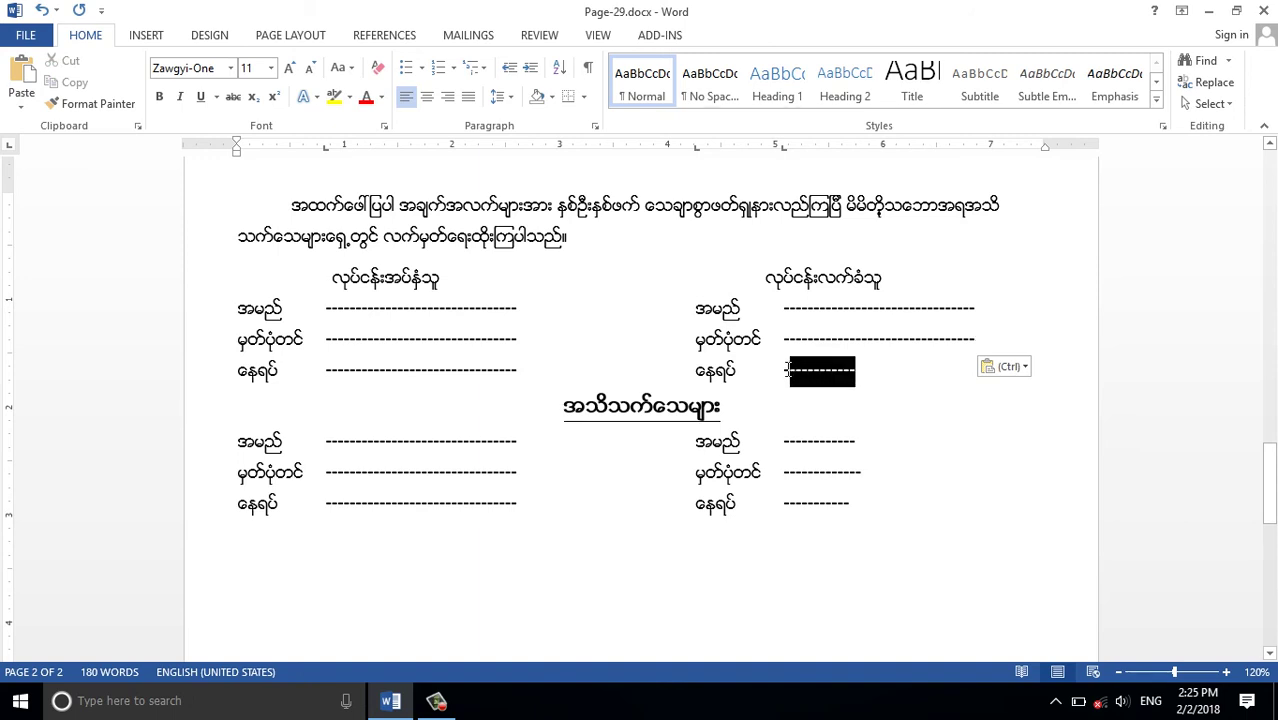
{"action": "key", "text": "ctrl+v"}
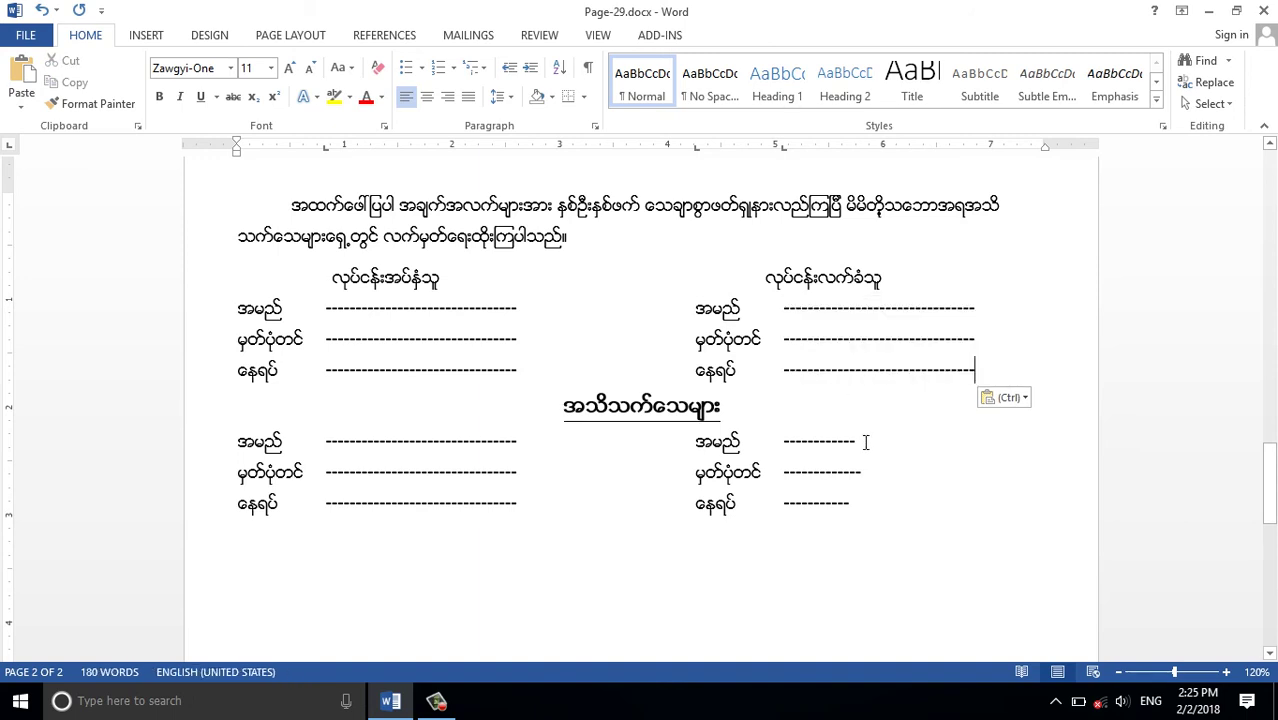
{"action": "left_click_drag", "start_coordinate": [857, 441], "coordinate": [784, 441]}
{"action": "key", "text": "ctrl+v"}
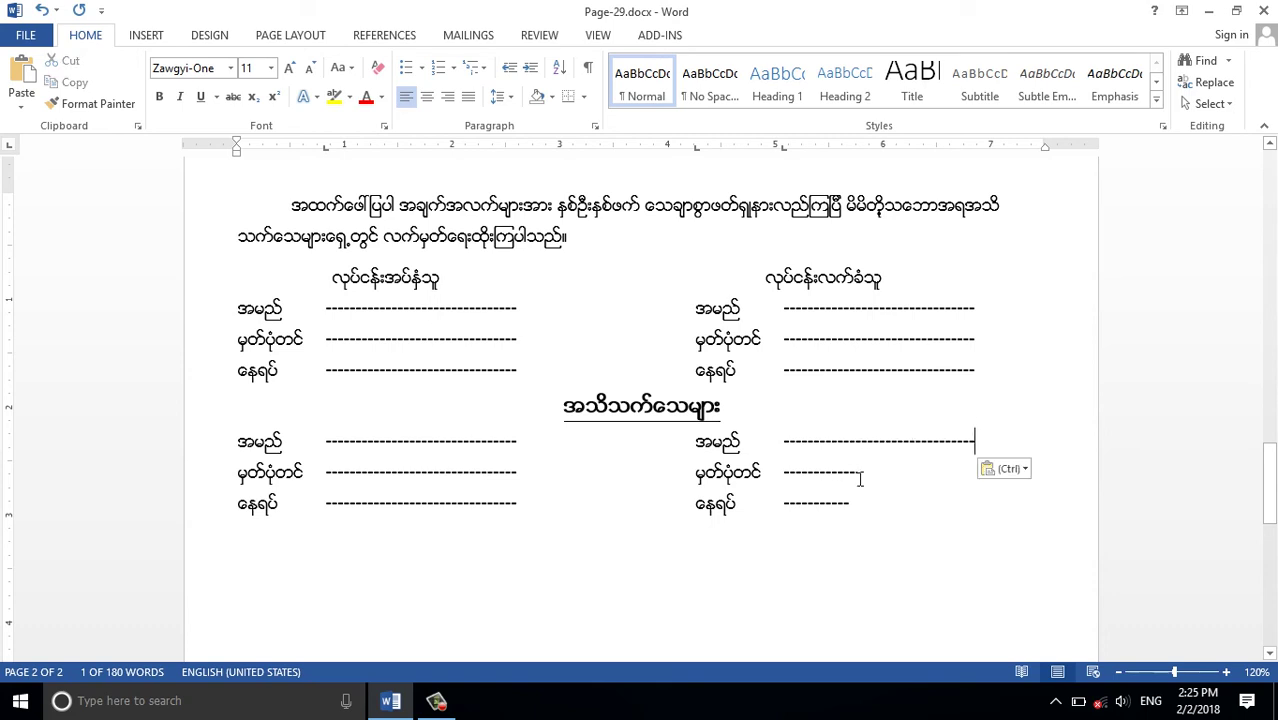
{"action": "left_click_drag", "start_coordinate": [860, 472], "coordinate": [784, 473]}
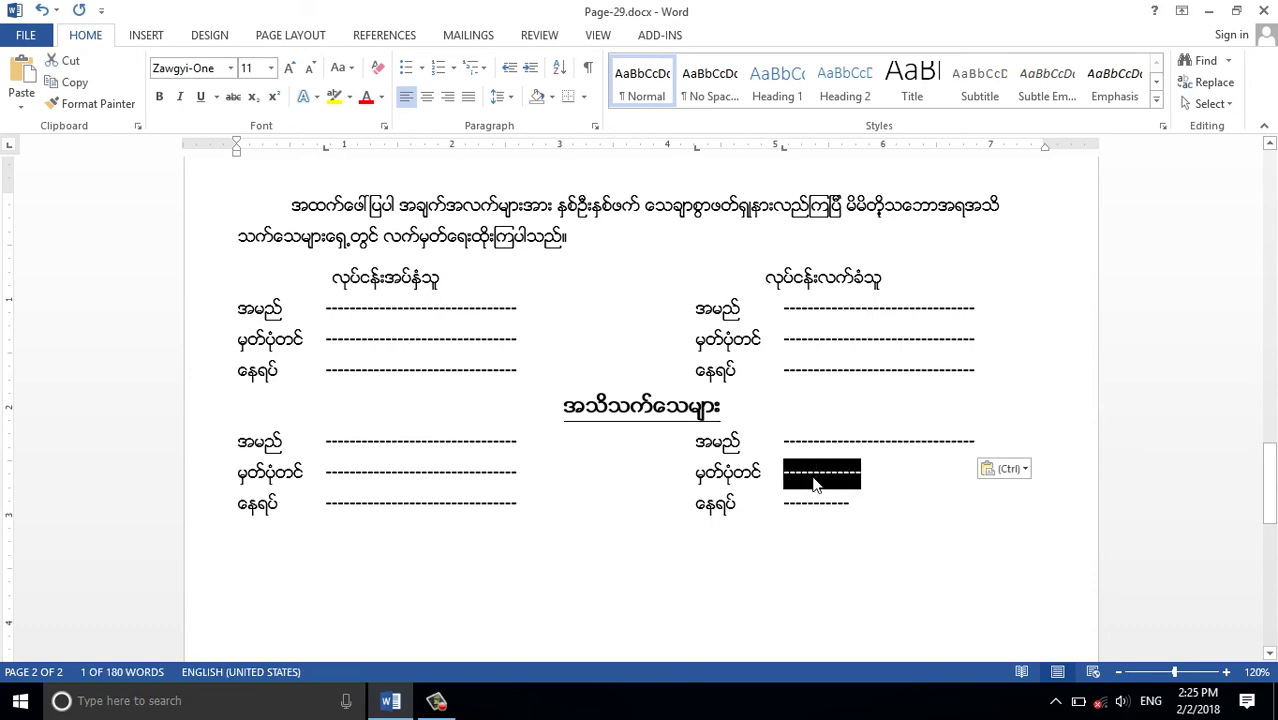
{"action": "key", "text": "ctrl+v"}
{"action": "left_click_drag", "start_coordinate": [850, 504], "coordinate": [789, 506]}
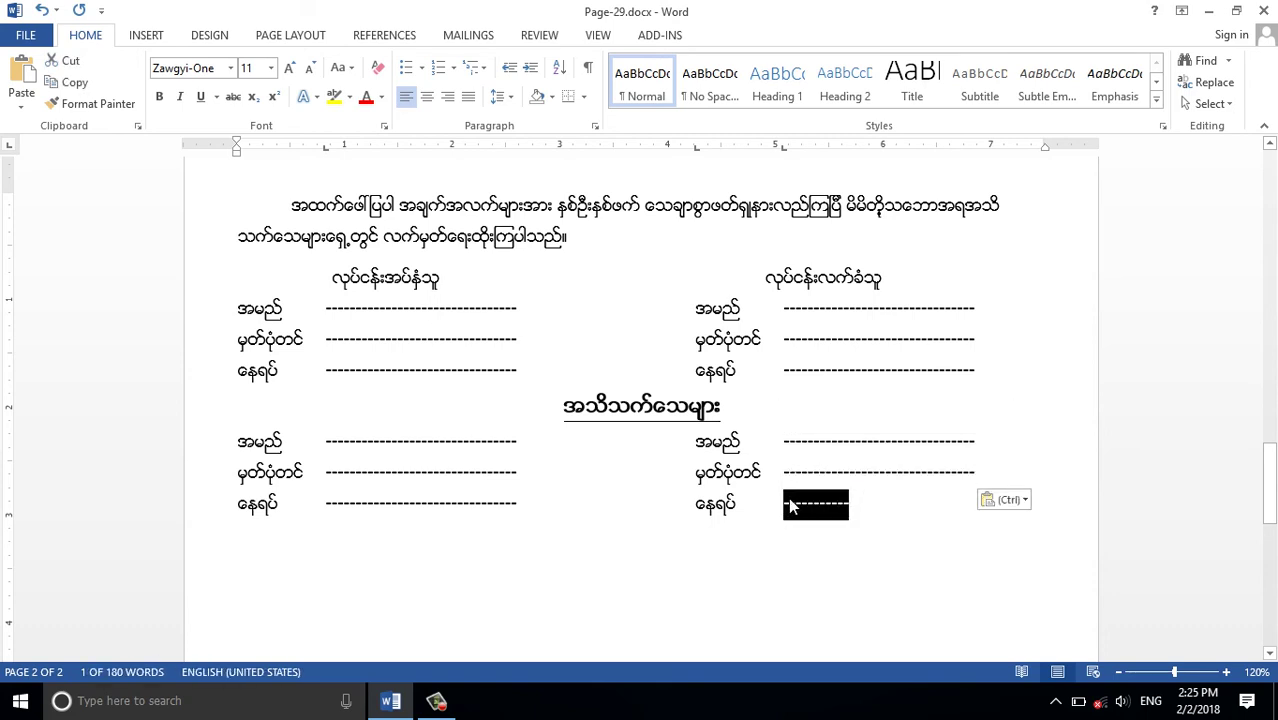
{"action": "key", "text": "ctrl+v"}
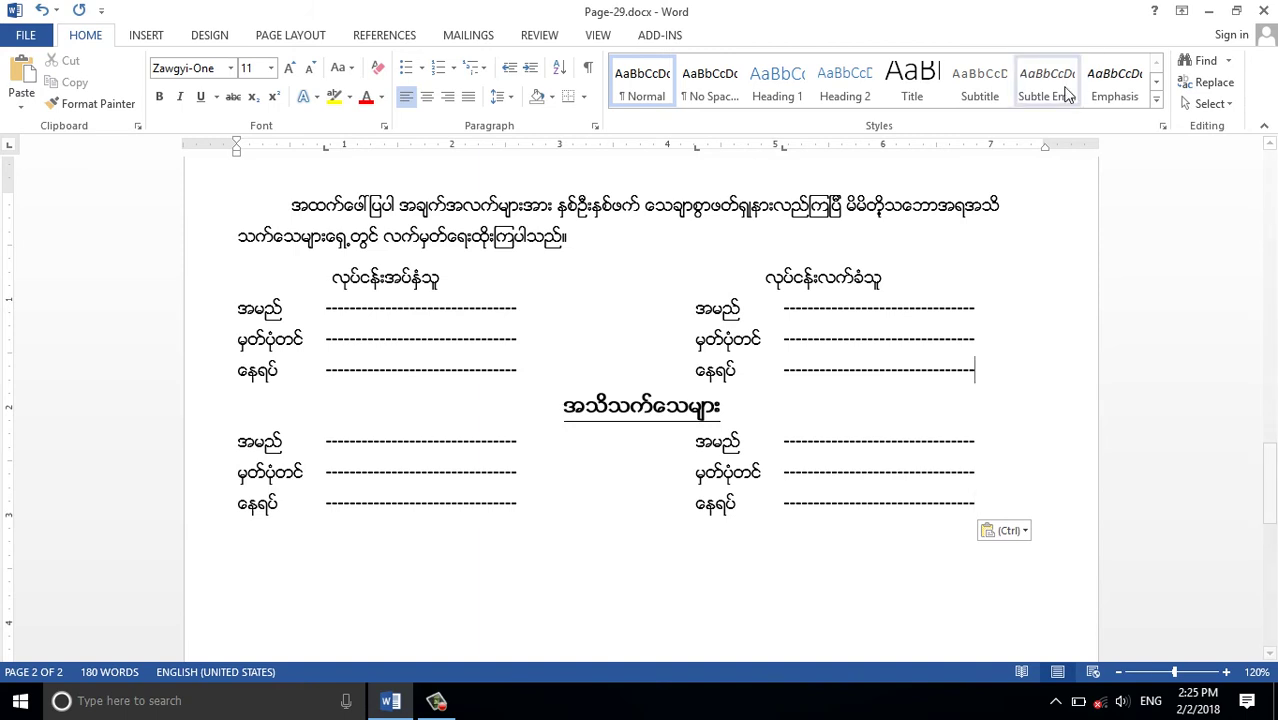
Add blank lines below the signature rows and after the opening paragraph.
{"action": "key", "text": "Return"}
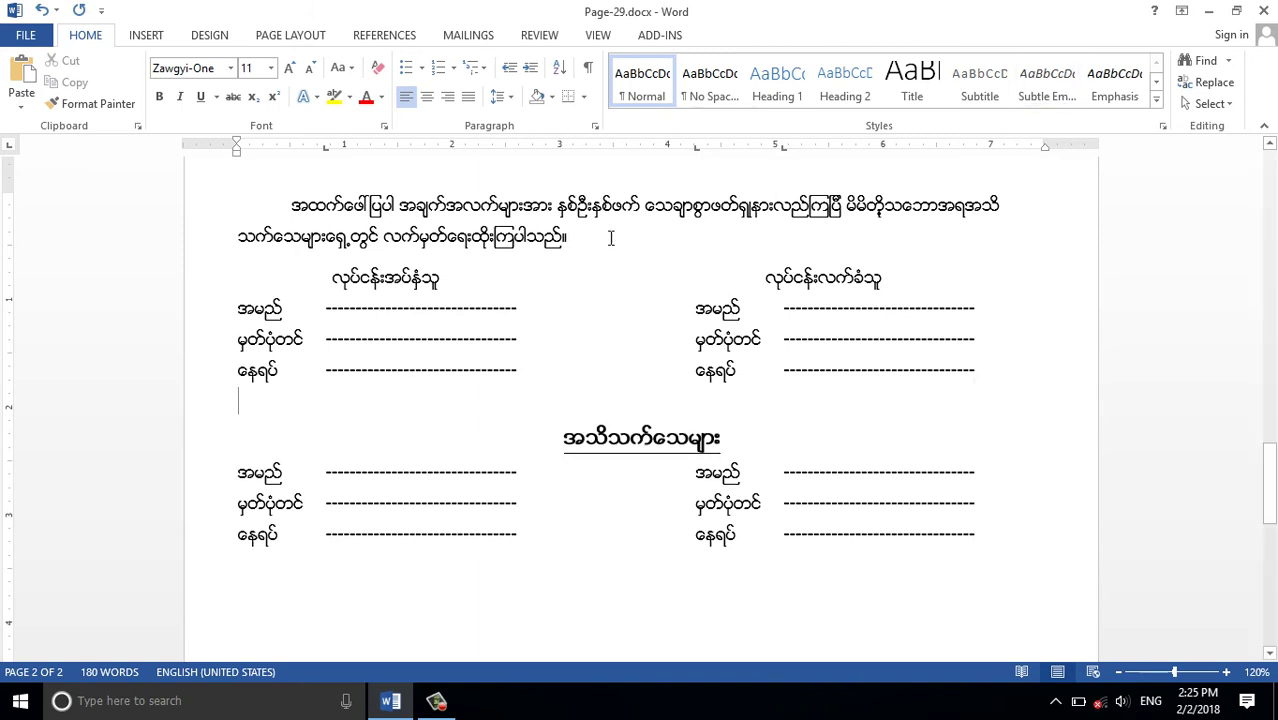
{"action": "left_click", "coordinate": [604, 238]}
{"action": "key", "text": "Return"}
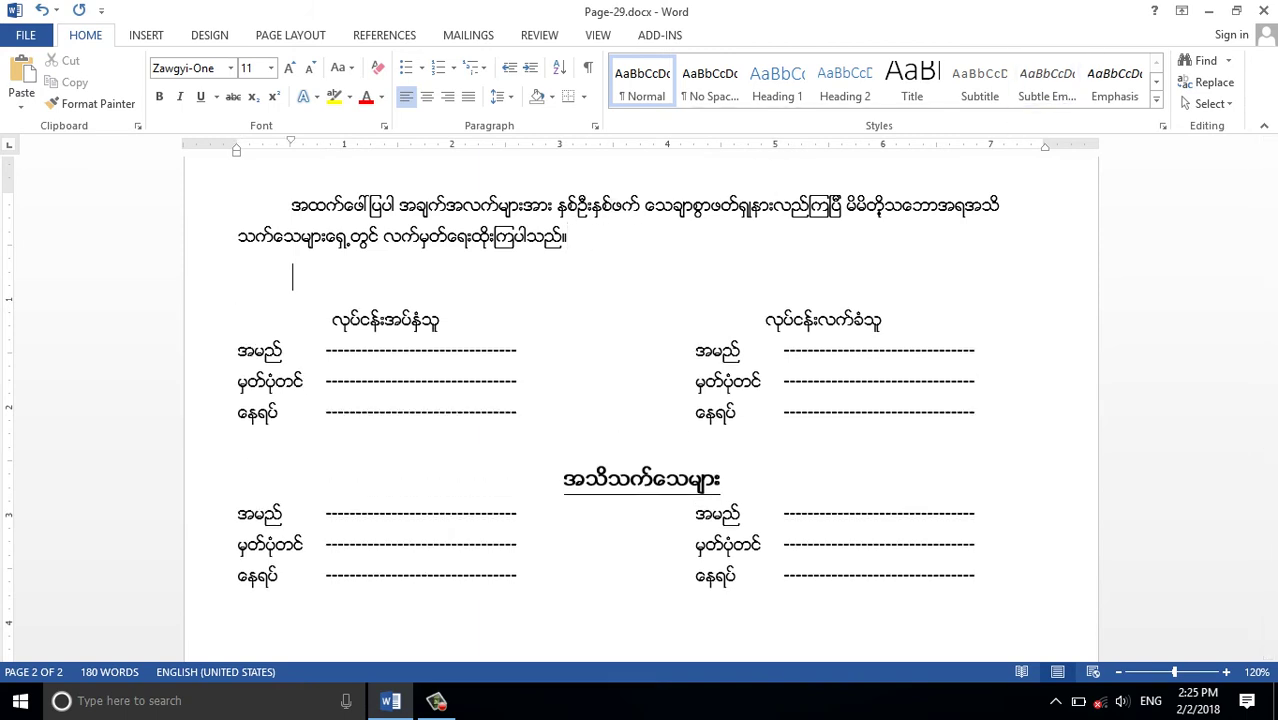
Add blank lines above and below the witness heading.
{"action": "left_click", "coordinate": [753, 443]}
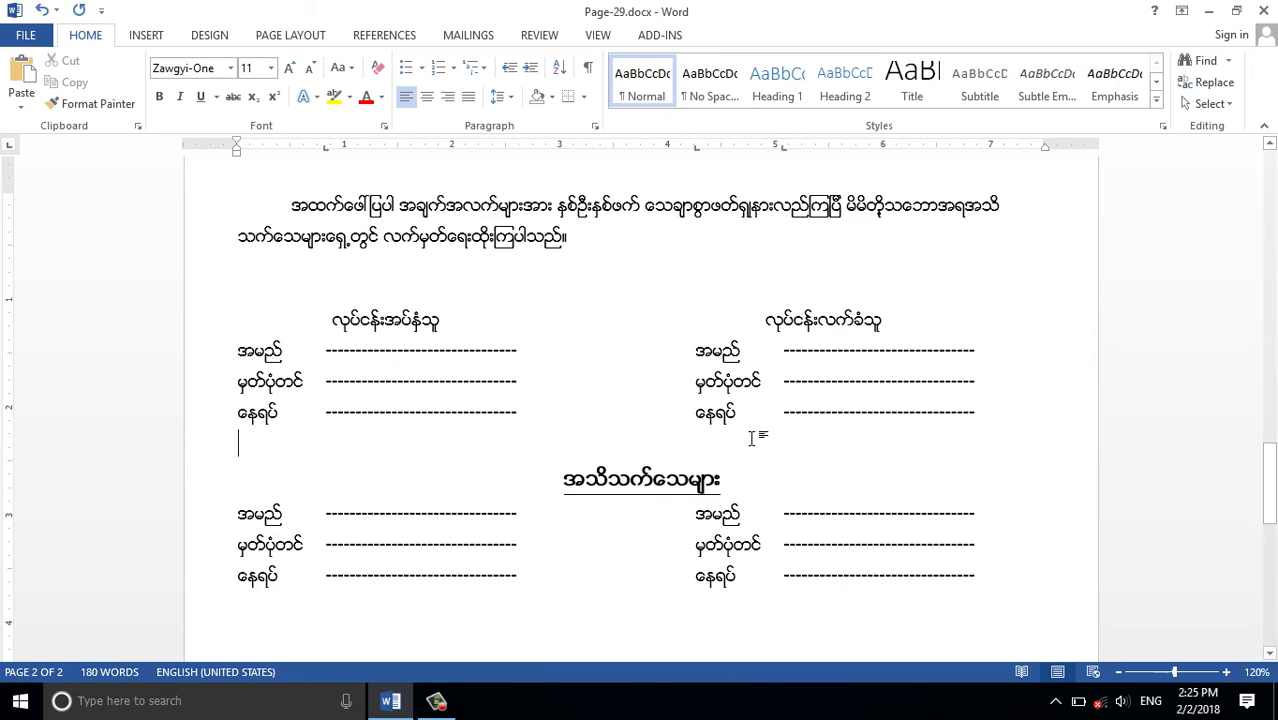
{"action": "key", "text": "Return"}
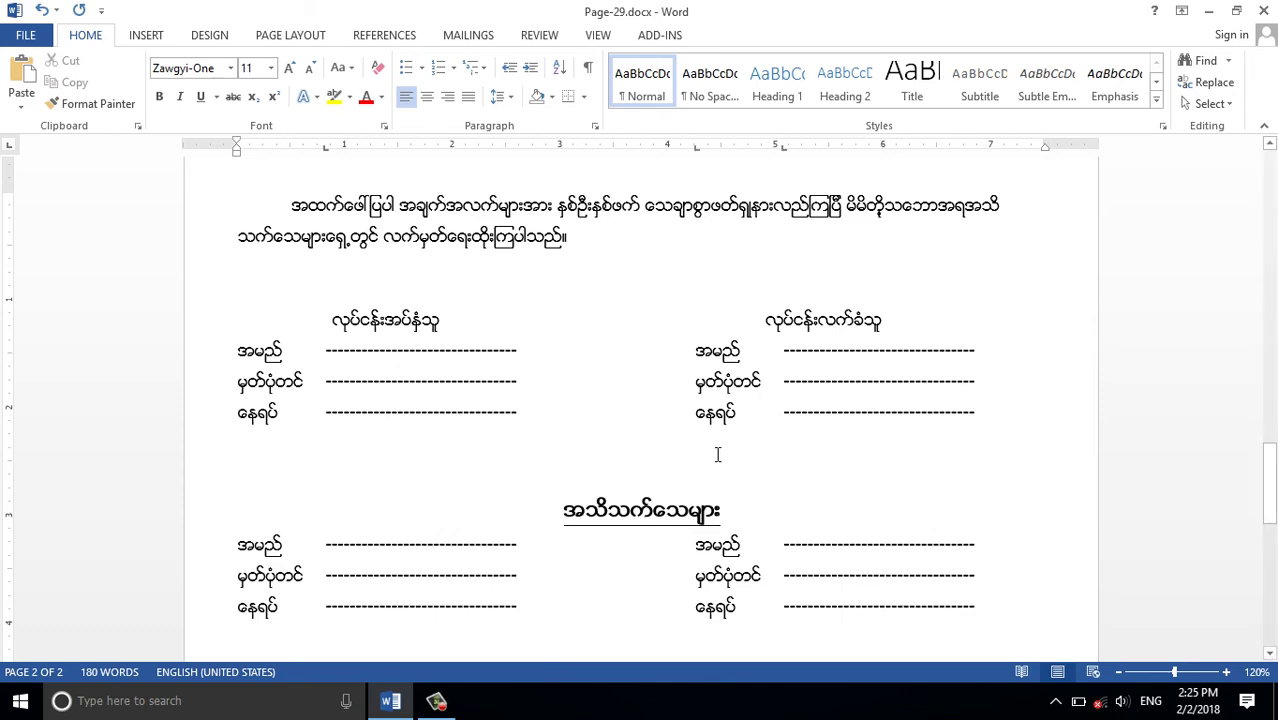
{"action": "scroll", "coordinate": [719, 454], "scroll_direction": "down", "scroll_amount": 2}
{"action": "left_click", "coordinate": [764, 408]}
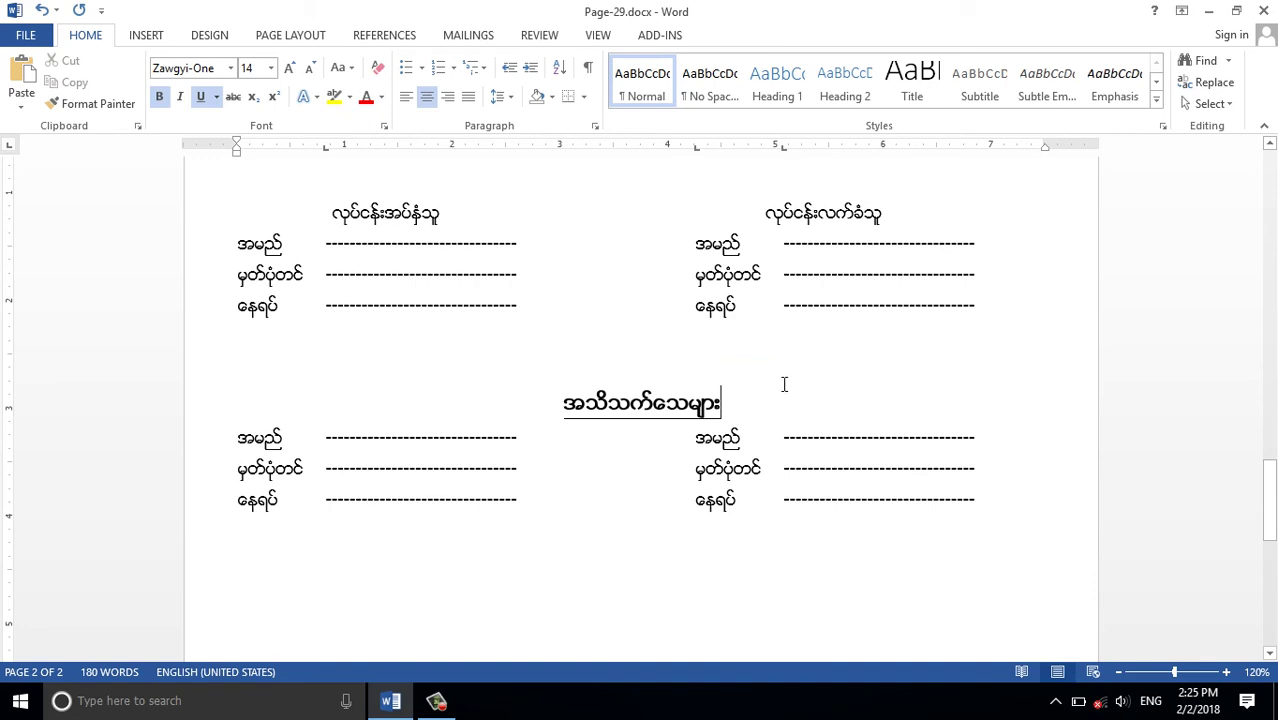
{"action": "key", "text": "Return"}
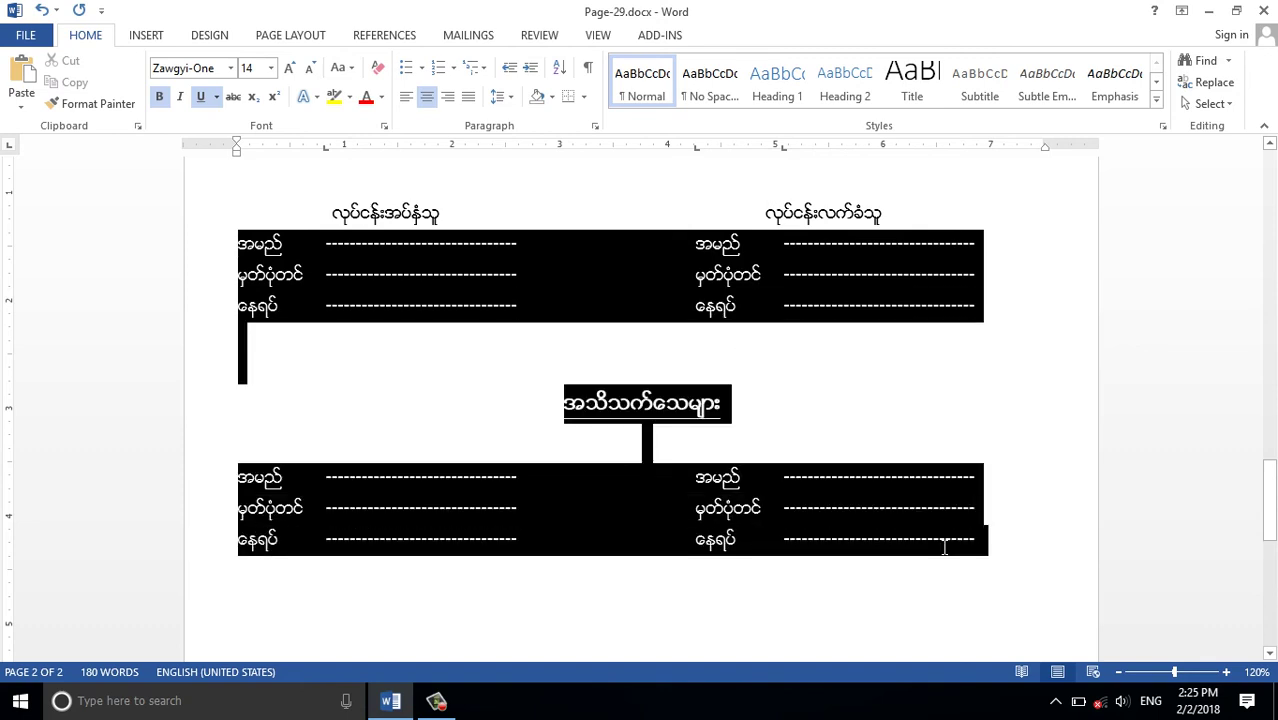
Select all form rows and drag the ruler tab stops to realign the right-column labels and dotted lines.
{"action": "left_click_drag", "start_coordinate": [236, 243], "coordinate": [986, 542]}
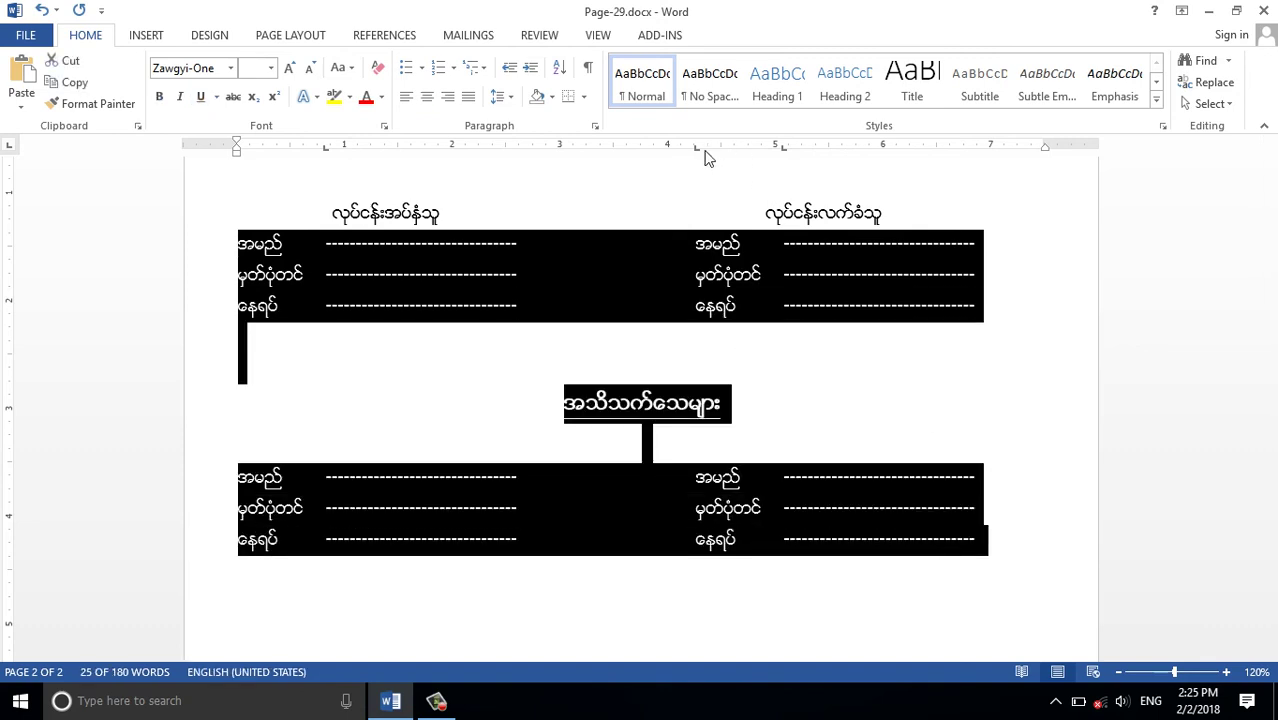
{"action": "left_click_drag", "start_coordinate": [783, 147], "coordinate": [776, 147]}
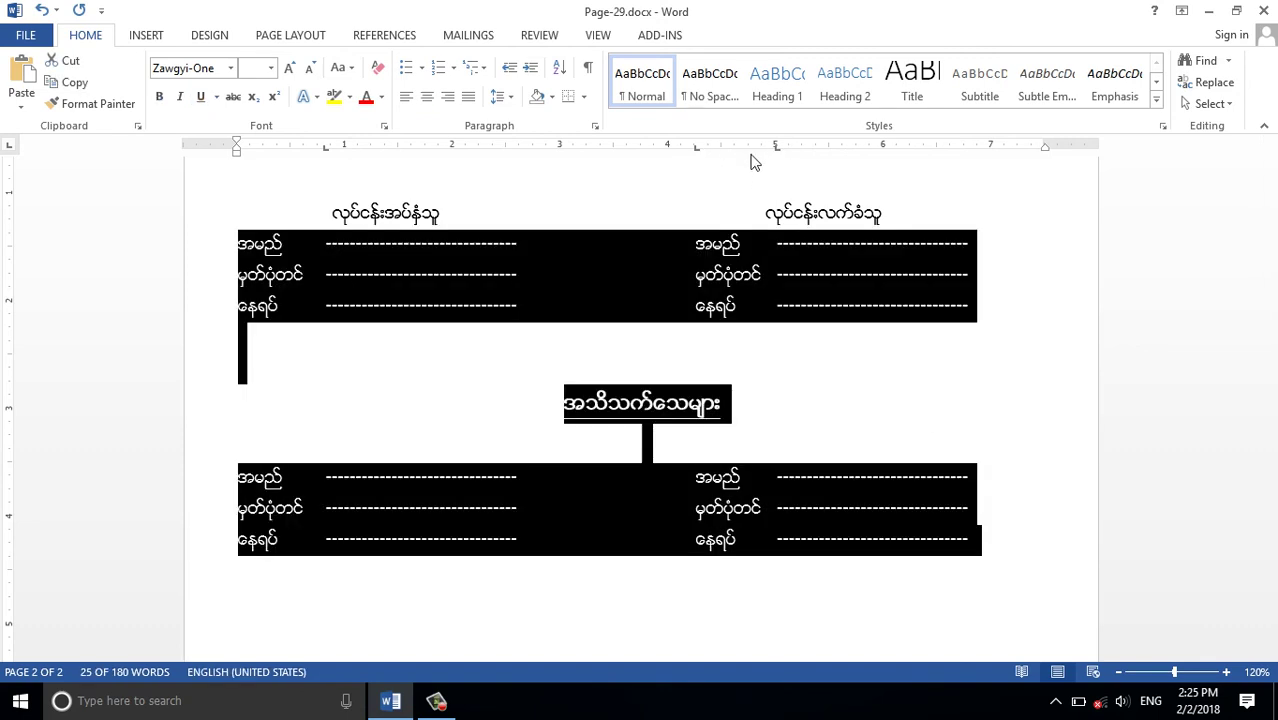
{"action": "left_click_drag", "start_coordinate": [698, 149], "coordinate": [681, 149]}
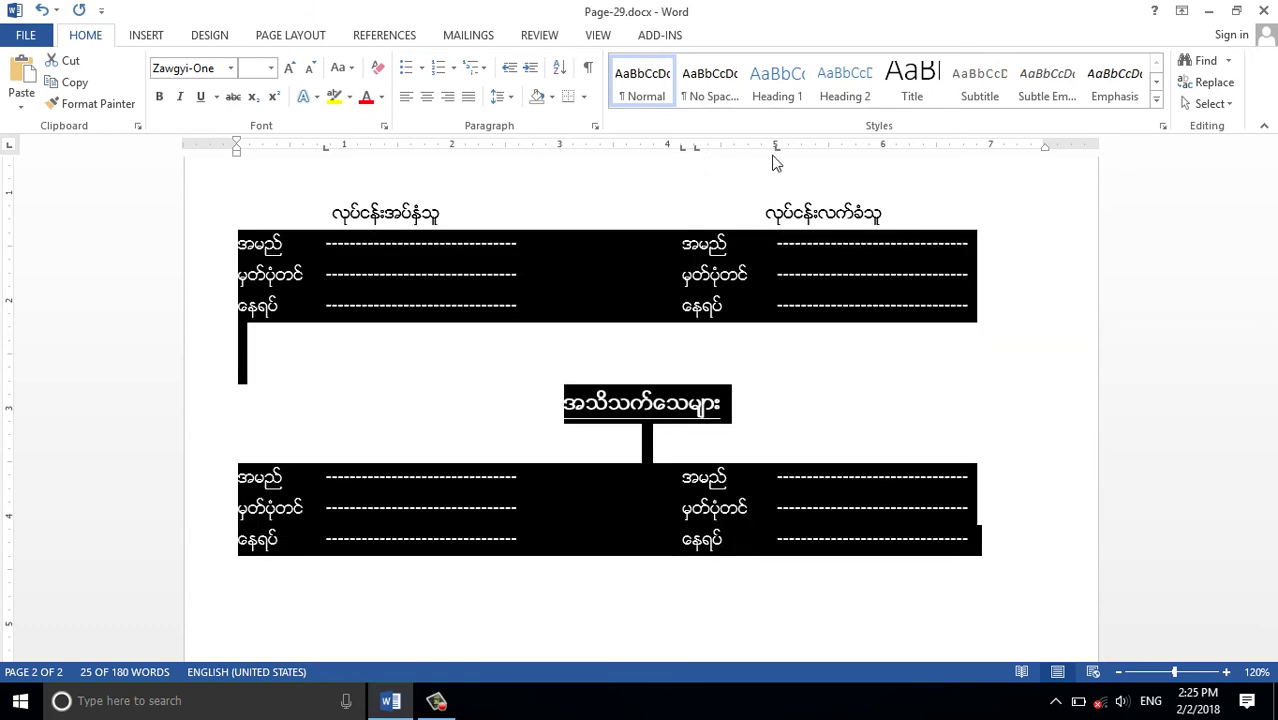
{"action": "left_click_drag", "start_coordinate": [777, 149], "coordinate": [764, 150]}
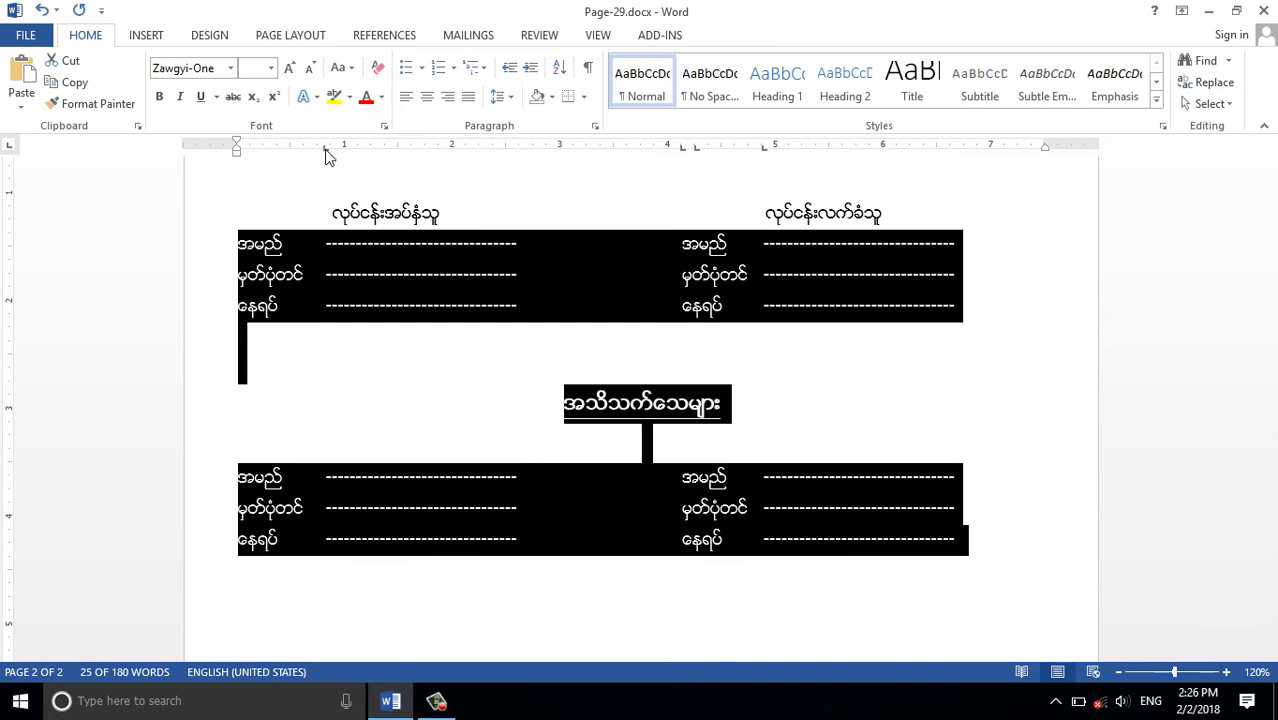
{"action": "left_click_drag", "start_coordinate": [326, 148], "coordinate": [326, 152]}
{"action": "left_click_drag", "start_coordinate": [763, 147], "coordinate": [777, 147]}
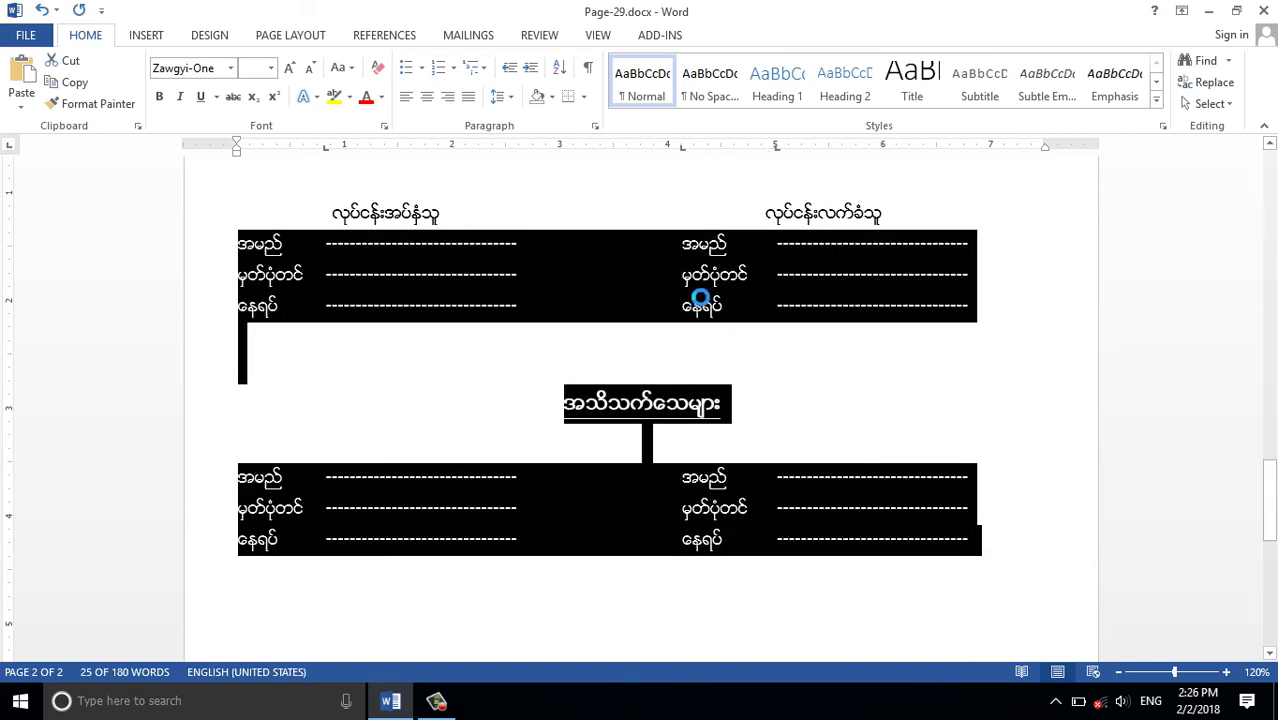
{"action": "left_click", "coordinate": [419, 268]}
{"action": "scroll", "coordinate": [419, 268], "scroll_direction": "up", "scroll_amount": 2}
{"action": "left_click_drag", "start_coordinate": [333, 320], "coordinate": [858, 320]}
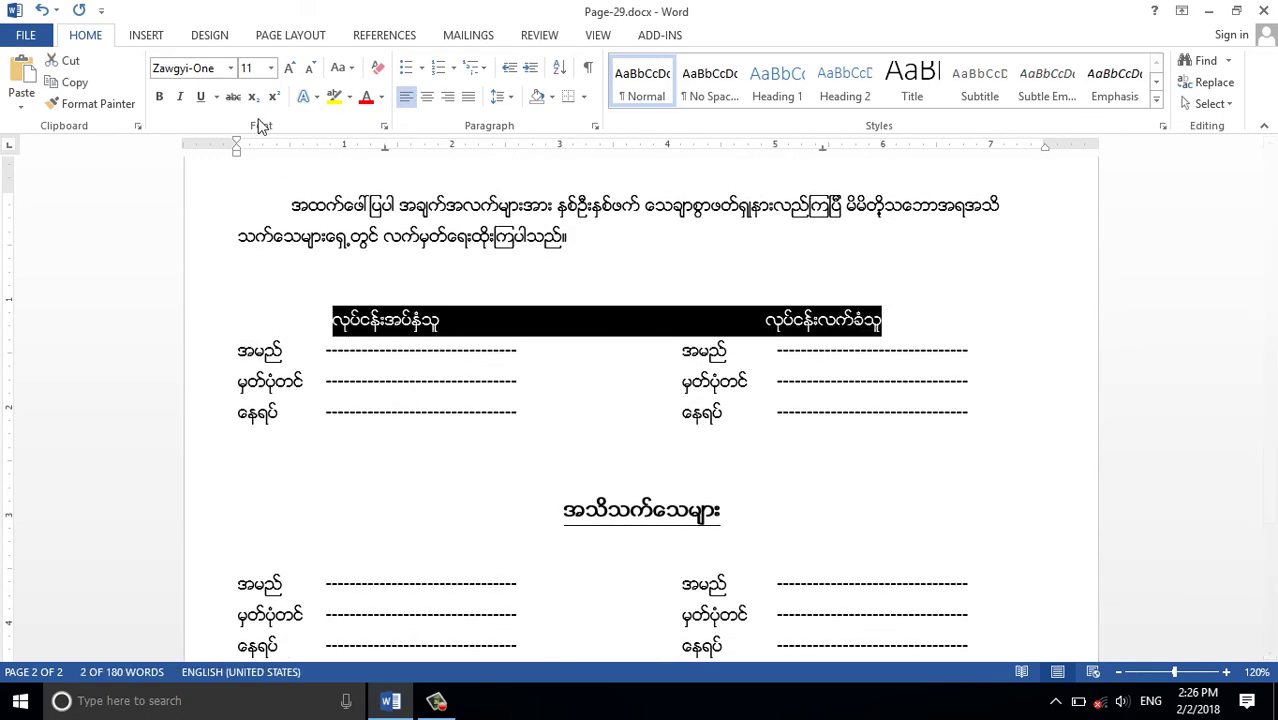
Make the လုပ်ငန်းအပ်နှံသူ and လုပ်ငန်းလက်ခံသူ column headings bold and underlined.
{"action": "left_click", "coordinate": [159, 96]}
{"action": "left_click", "coordinate": [200, 97]}
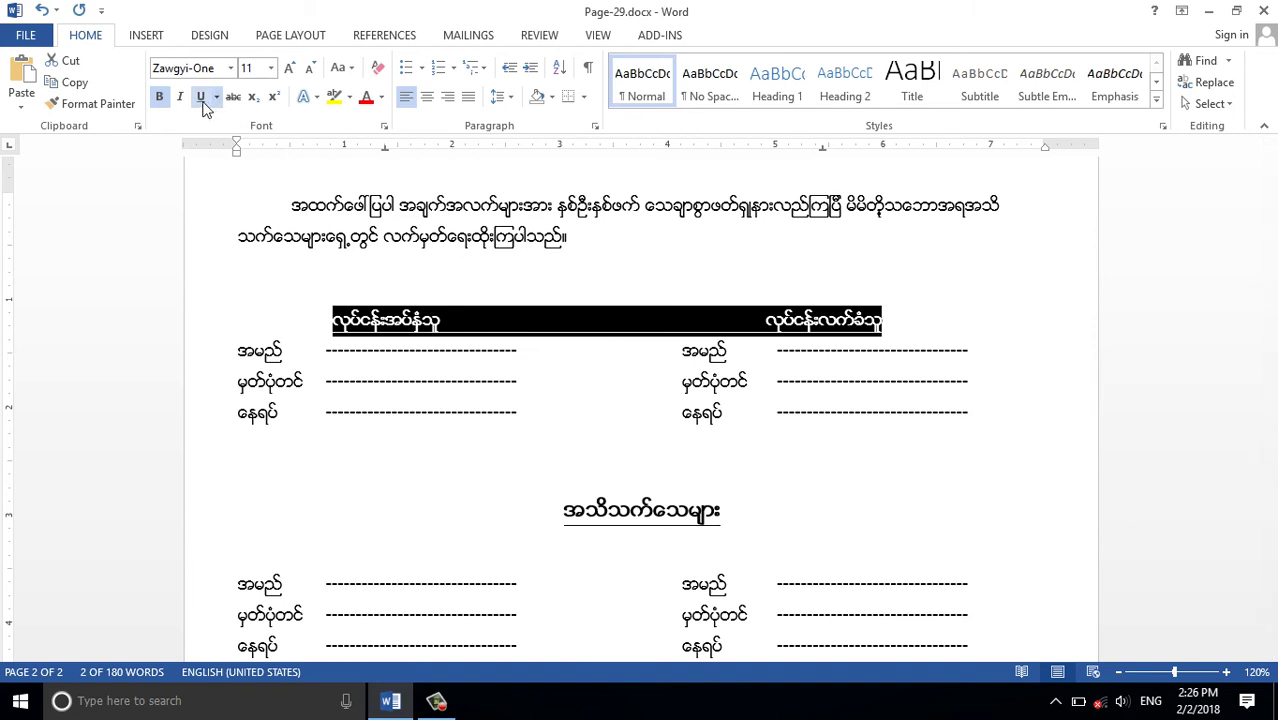
{"action": "left_click", "coordinate": [435, 284]}
{"action": "left_click_drag", "start_coordinate": [448, 322], "coordinate": [328, 322]}
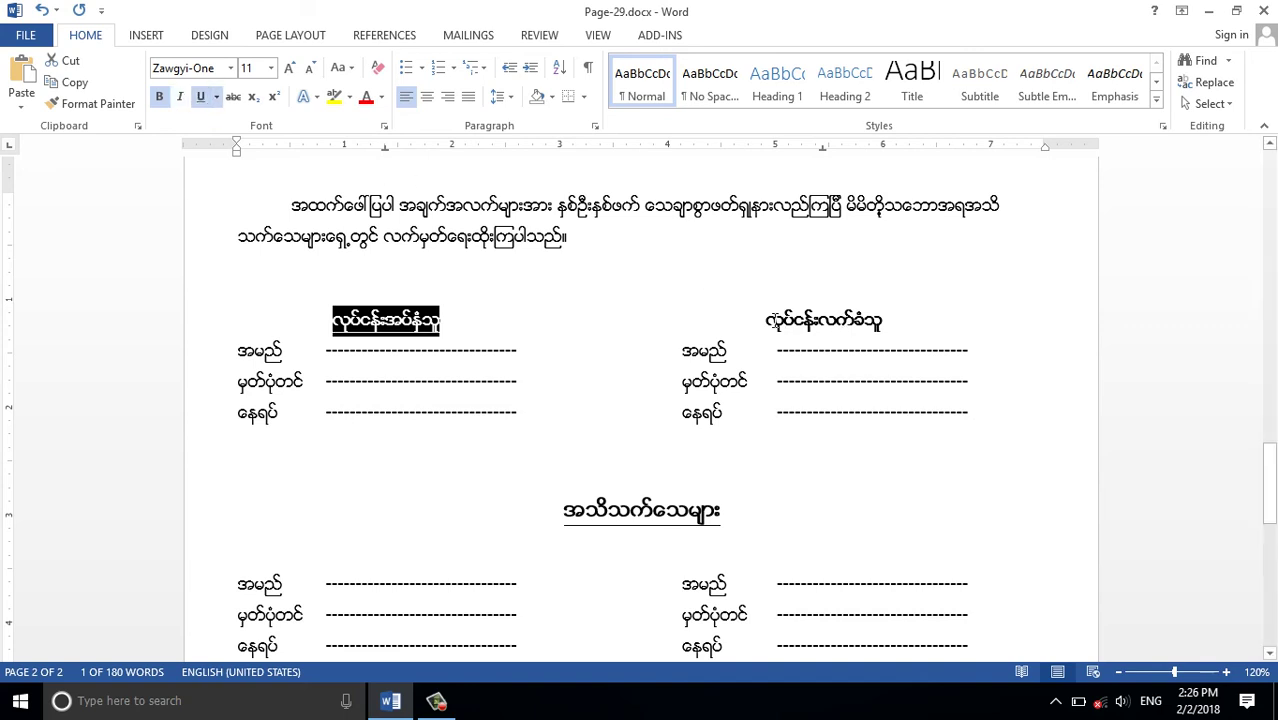
{"action": "left_click_drag", "start_coordinate": [762, 320], "coordinate": [890, 320]}
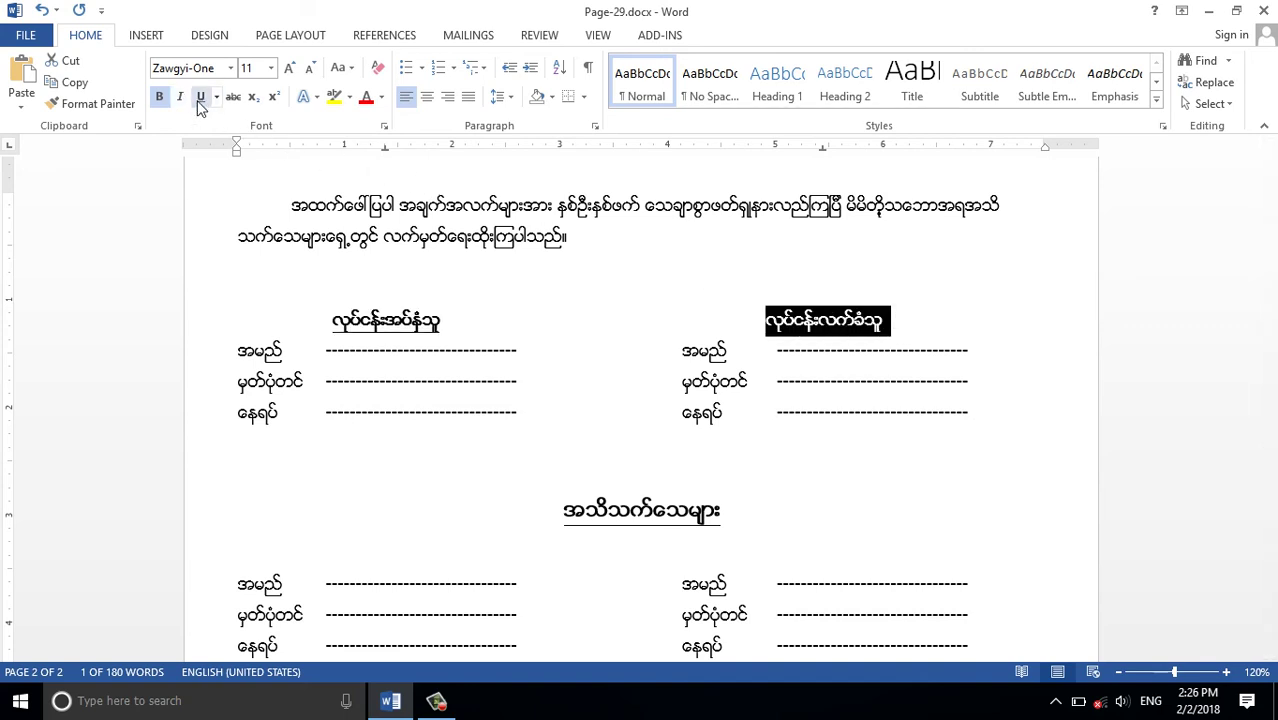
{"action": "left_click", "coordinate": [200, 96]}
Add a blank line under the column headings and a second blank line under the paragraph.
{"action": "left_click", "coordinate": [911, 325]}
{"action": "key", "text": "Return"}
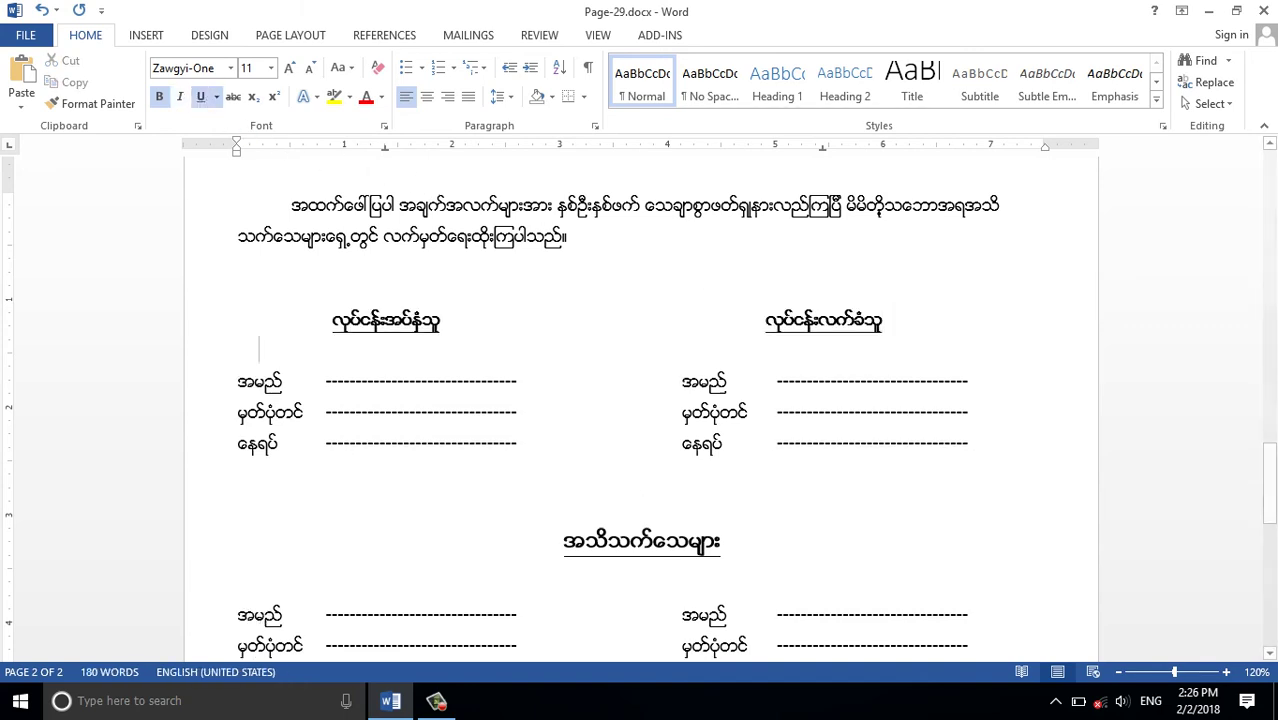
{"action": "scroll", "coordinate": [802, 346], "scroll_direction": "up", "scroll_amount": 1}
{"action": "left_click", "coordinate": [535, 337]}
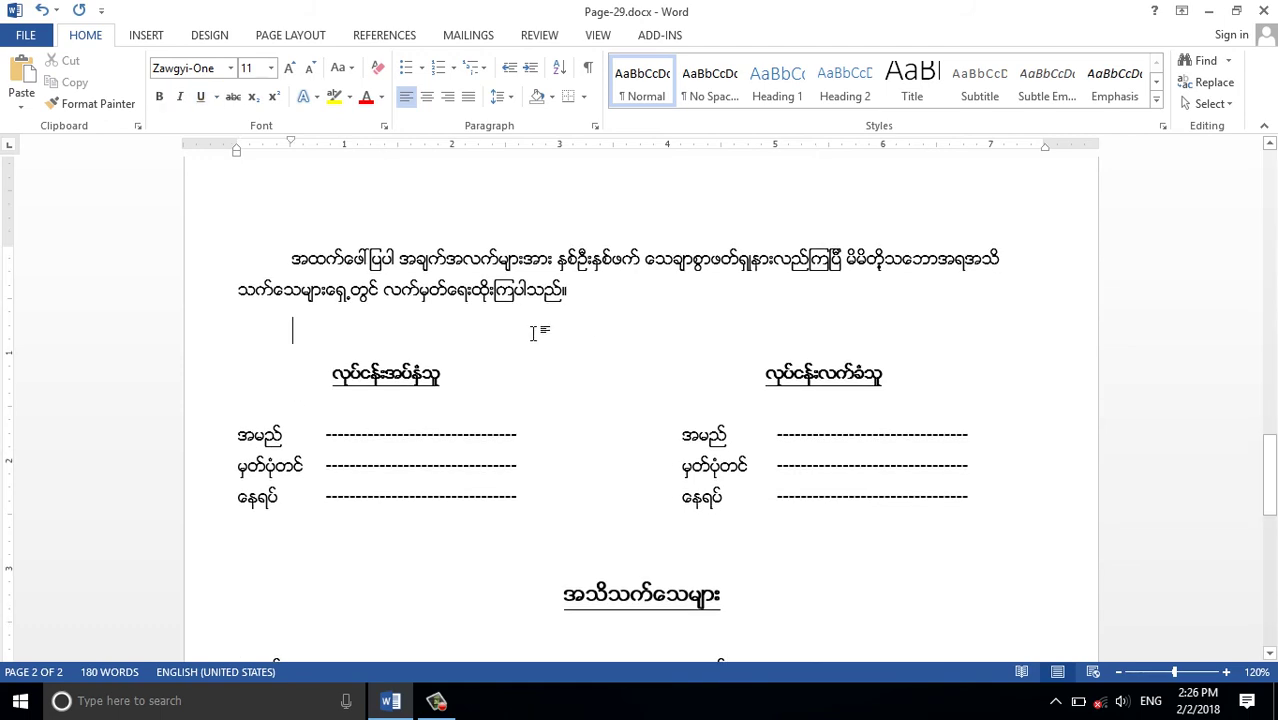
{"action": "key", "text": "Return"}
{"action": "scroll", "coordinate": [540, 331], "scroll_direction": "down", "scroll_amount": 2}
{"action": "scroll", "coordinate": [552, 331], "scroll_direction": "down", "scroll_amount": 3}
Replace the right heading's tab stop with a new one near 6 inches, nudged right to centre it.
{"action": "scroll", "coordinate": [553, 330], "scroll_direction": "up", "scroll_amount": 3}
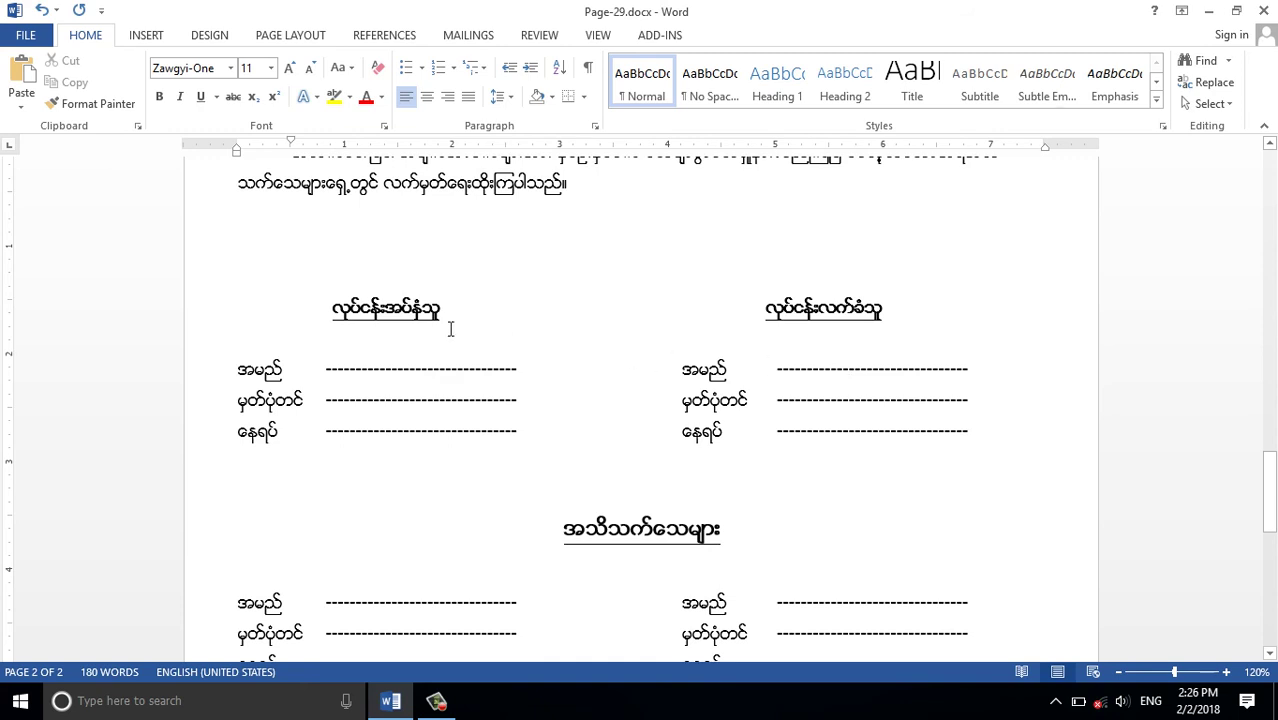
{"action": "mouse_move", "coordinate": [330, 308]}
{"action": "left_mouse_down"}
{"action": "mouse_move", "coordinate": [548, 327]}
{"action": "mouse_move", "coordinate": [893, 313]}
{"action": "left_mouse_up"}
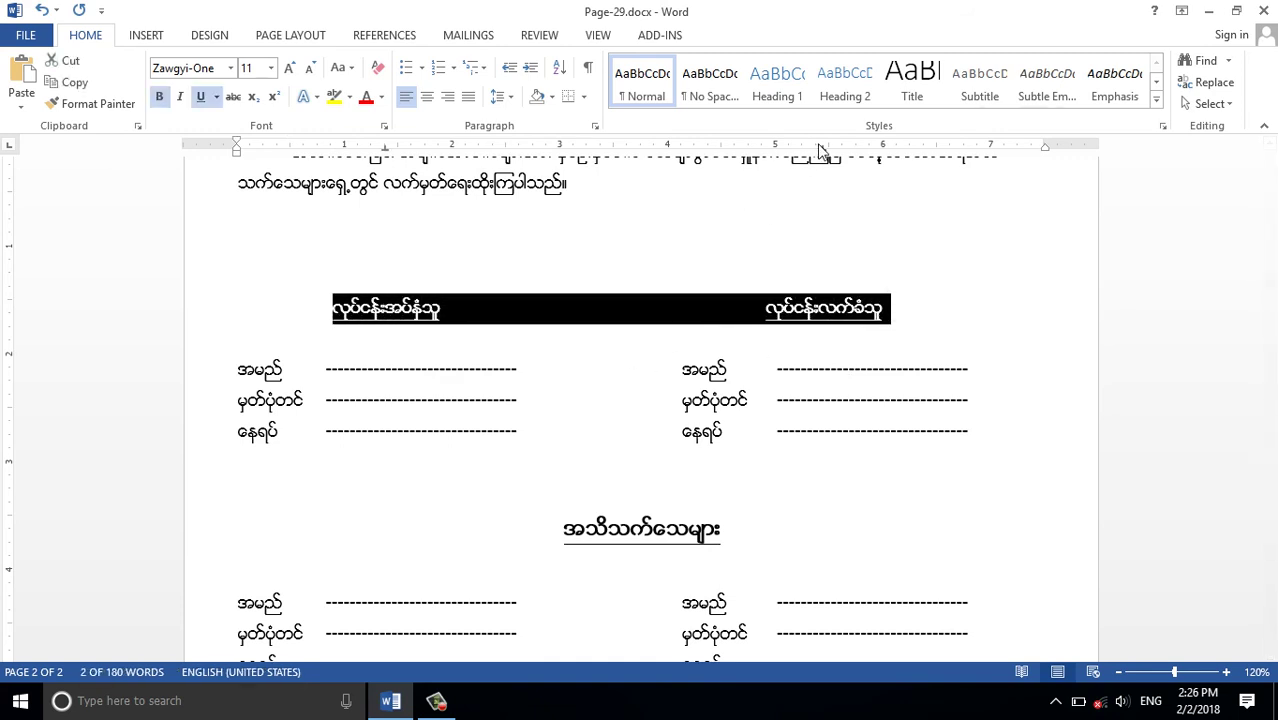
{"action": "left_click_drag", "start_coordinate": [822, 150], "coordinate": [842, 155]}
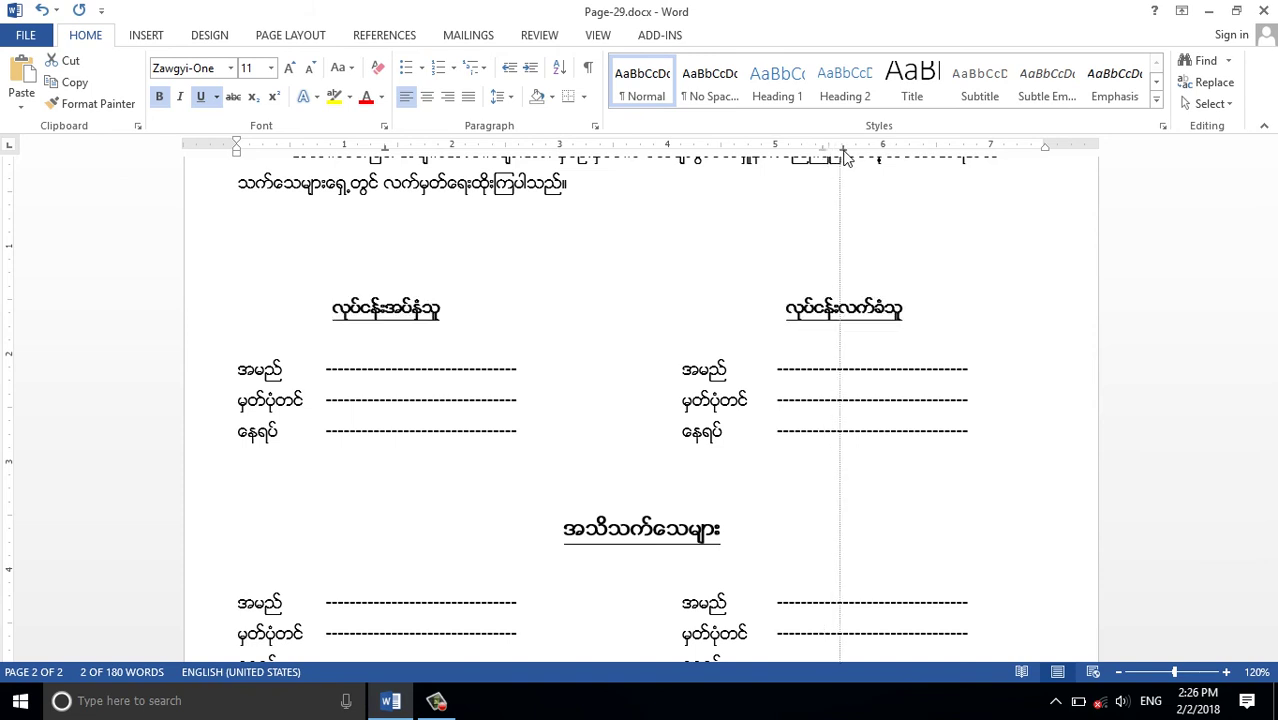
{"action": "left_click_drag", "start_coordinate": [385, 150], "coordinate": [393, 157]}
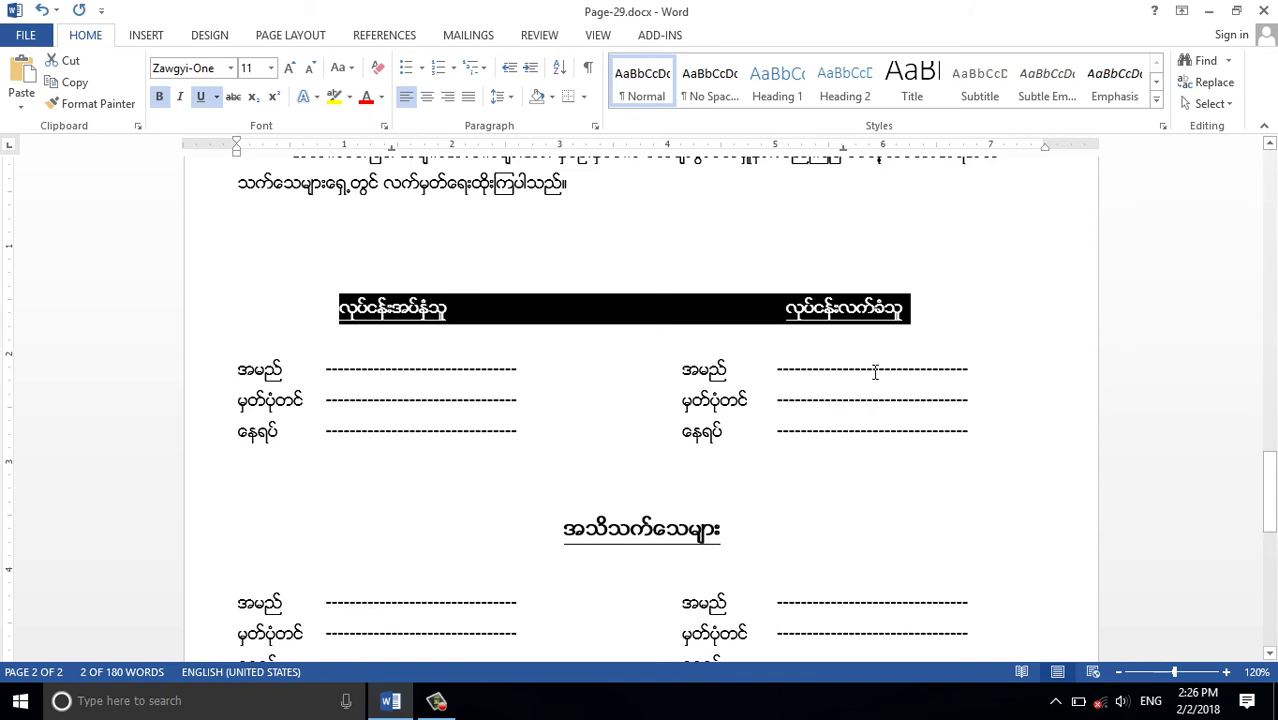
{"action": "left_click_drag", "start_coordinate": [843, 150], "coordinate": [862, 158]}
{"action": "left_click", "coordinate": [849, 151]}
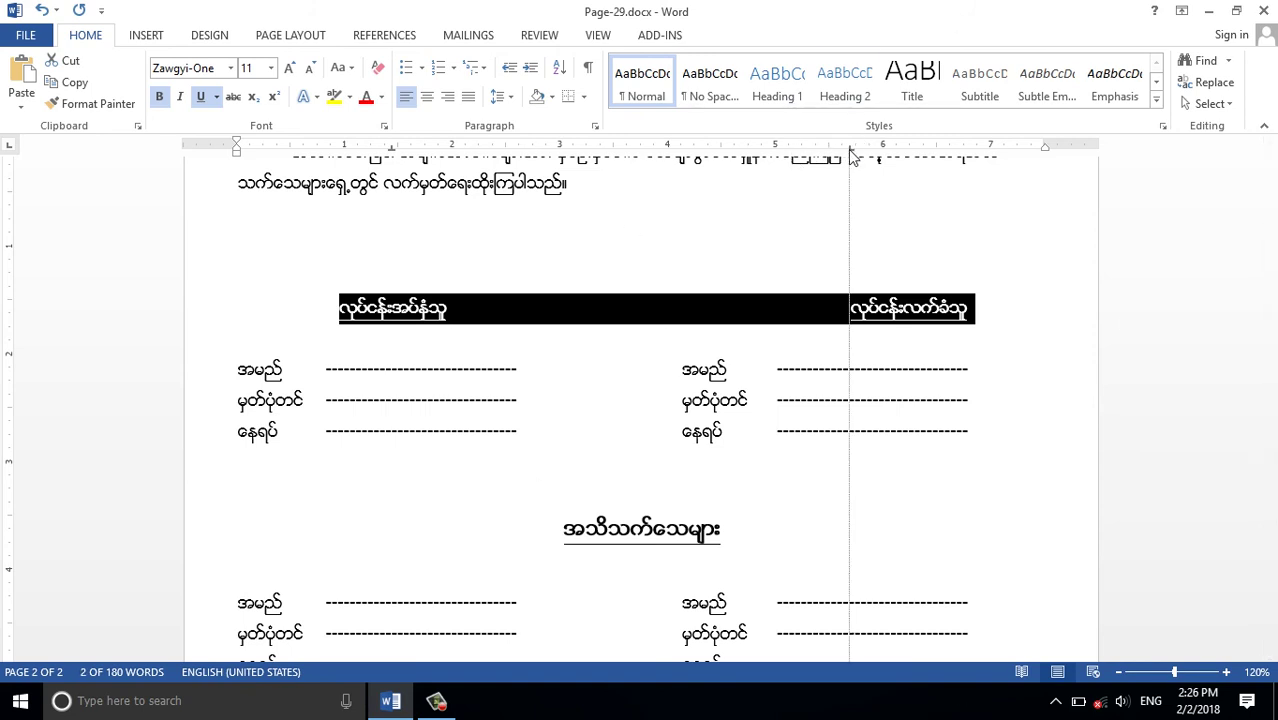
{"action": "left_click_drag", "start_coordinate": [852, 150], "coordinate": [850, 200]}
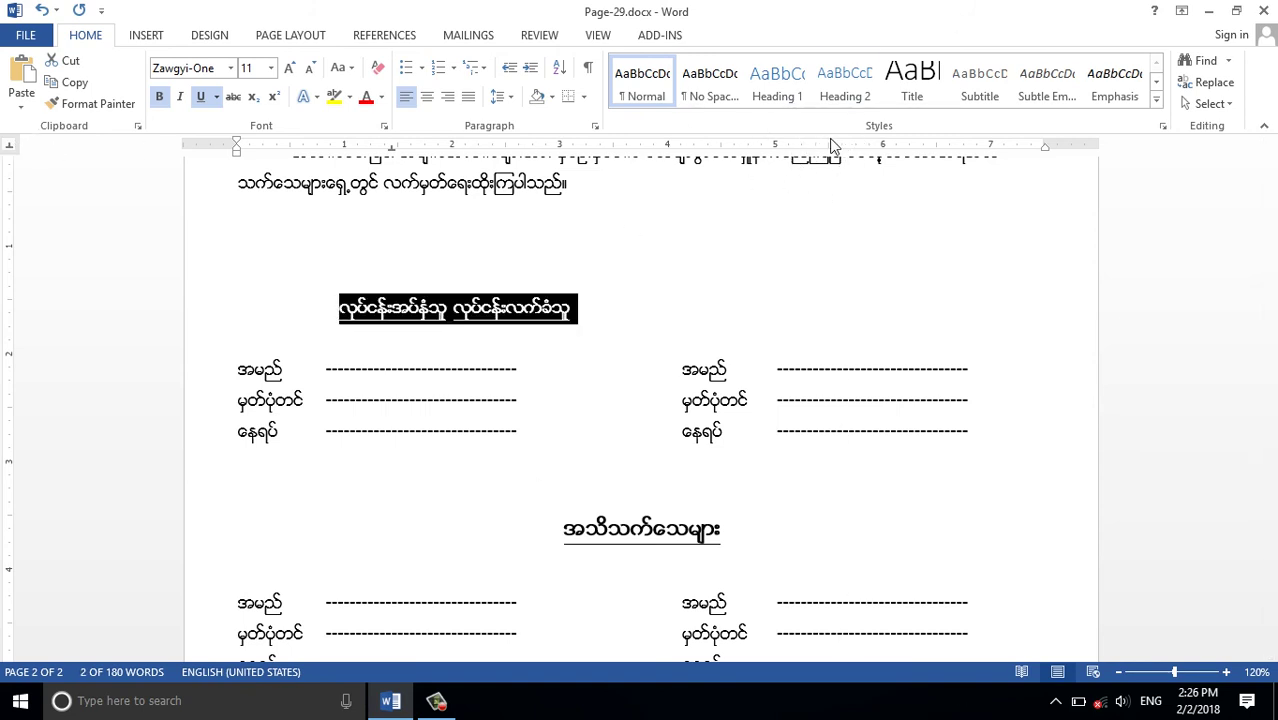
{"action": "left_click", "coordinate": [863, 152]}
{"action": "left_click_drag", "start_coordinate": [867, 152], "coordinate": [872, 152]}
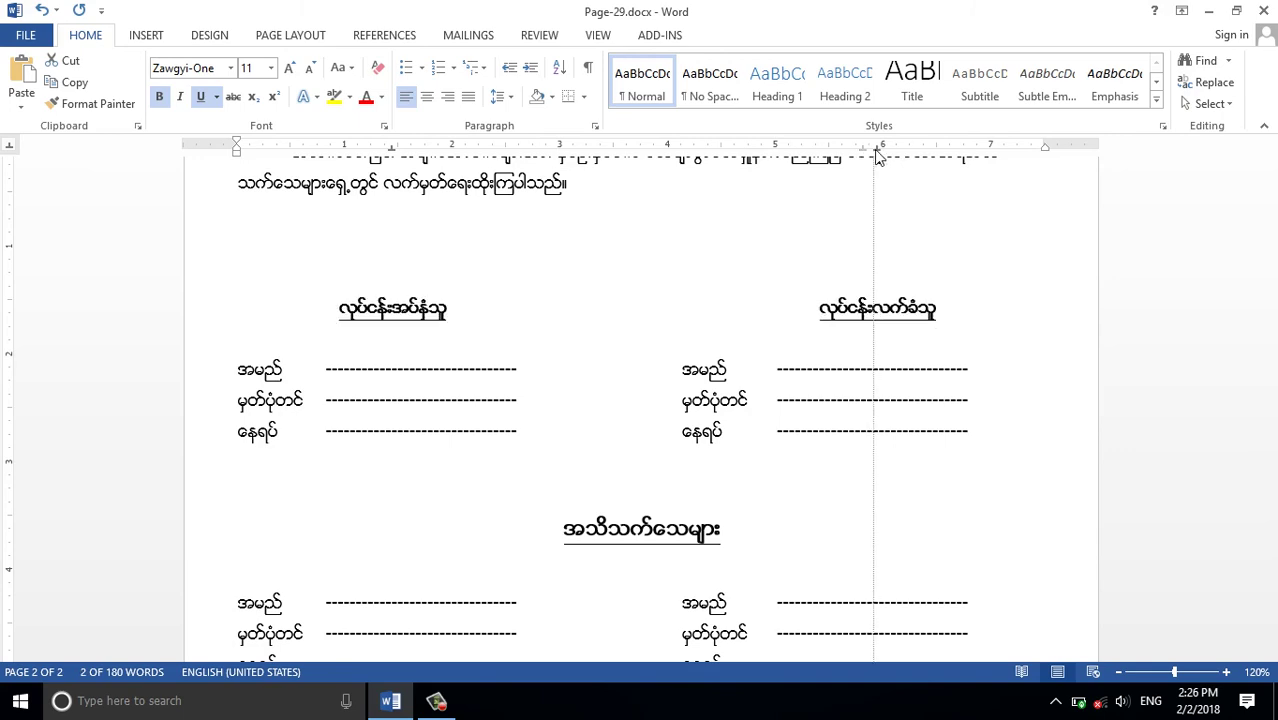
{"action": "scroll", "coordinate": [671, 322], "scroll_direction": "down", "scroll_amount": 1}
{"action": "scroll", "coordinate": [671, 322], "scroll_direction": "down", "scroll_amount": 3}
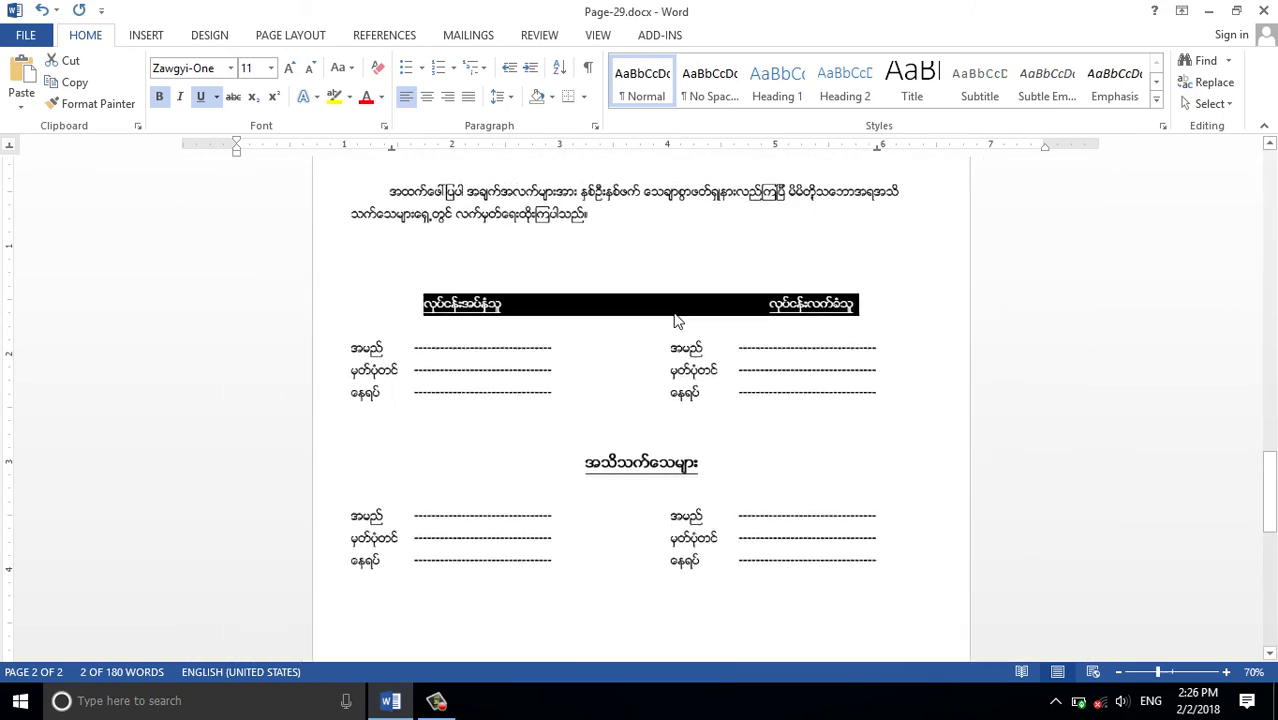
{"action": "scroll", "coordinate": [673, 318], "scroll_direction": "down", "scroll_amount": 2}
{"action": "scroll", "coordinate": [675, 313], "scroll_direction": "up", "scroll_amount": 3}
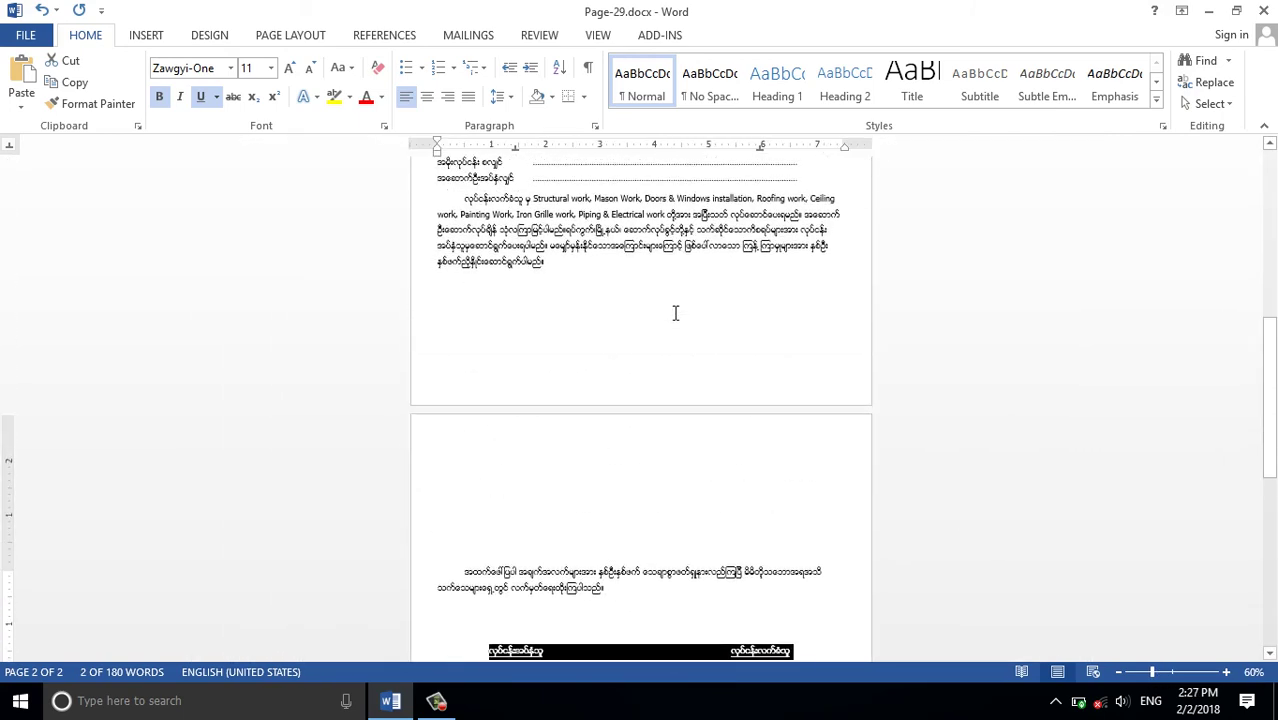
{"action": "scroll", "coordinate": [675, 313], "scroll_direction": "up", "scroll_amount": 5}
{"action": "scroll", "coordinate": [675, 313], "scroll_direction": "up", "scroll_amount": 1}
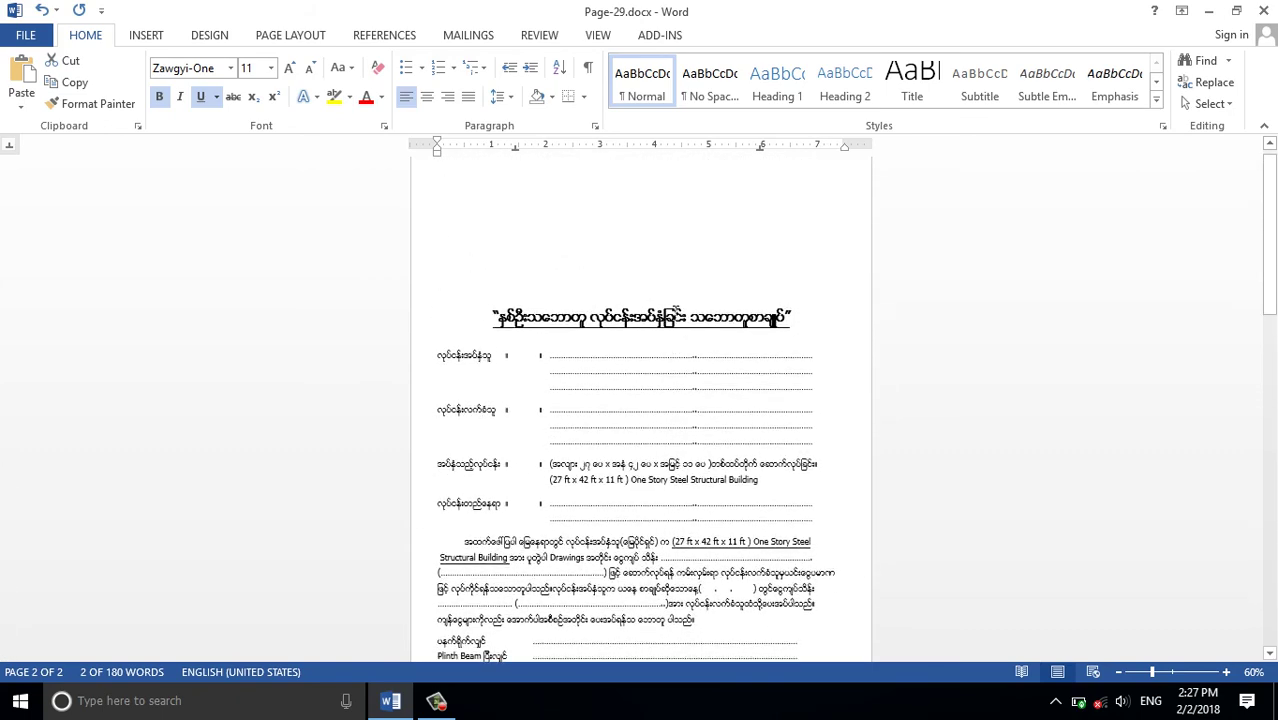
{"action": "scroll", "coordinate": [678, 318], "scroll_direction": "down", "scroll_amount": 3}
{"action": "scroll", "coordinate": [681, 323], "scroll_direction": "down", "scroll_amount": 1}
{"action": "scroll", "coordinate": [682, 335], "scroll_direction": "down", "scroll_amount": 1}
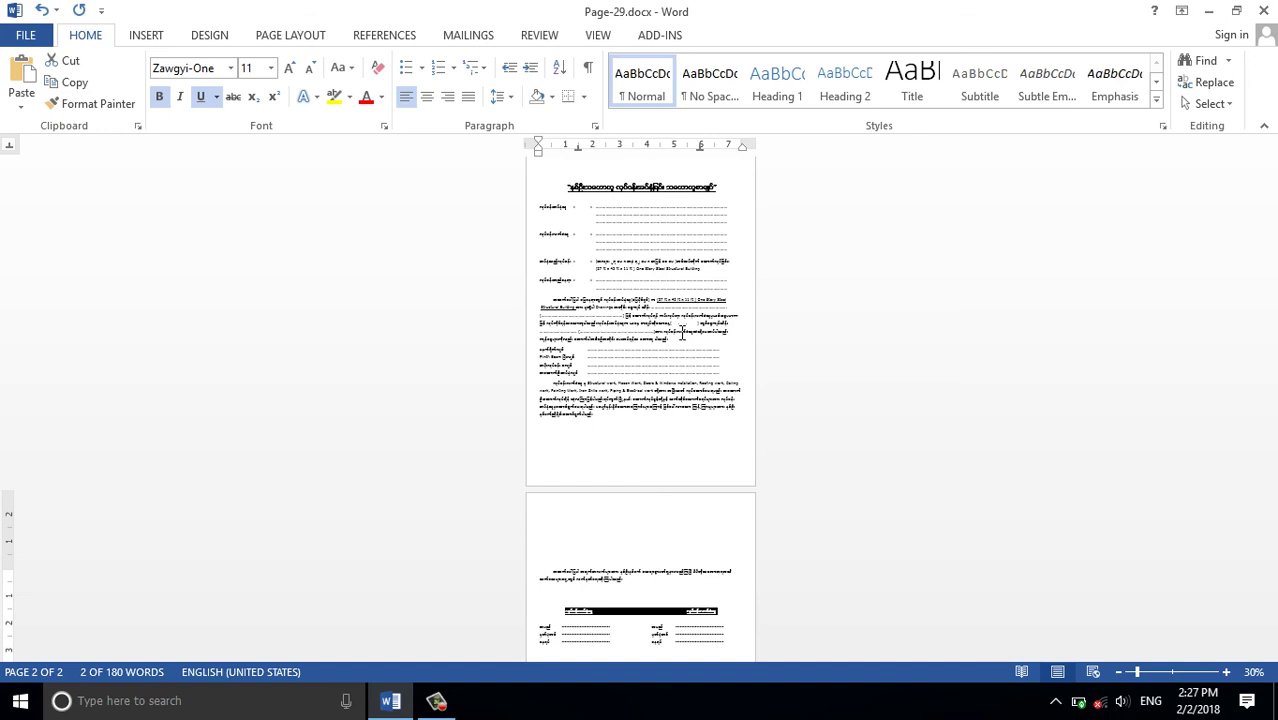
{"action": "scroll", "coordinate": [628, 337], "scroll_direction": "up", "scroll_amount": 1, "text": "ctrl"}
{"action": "scroll", "coordinate": [628, 337], "scroll_direction": "up", "scroll_amount": 2, "text": "ctrl"}
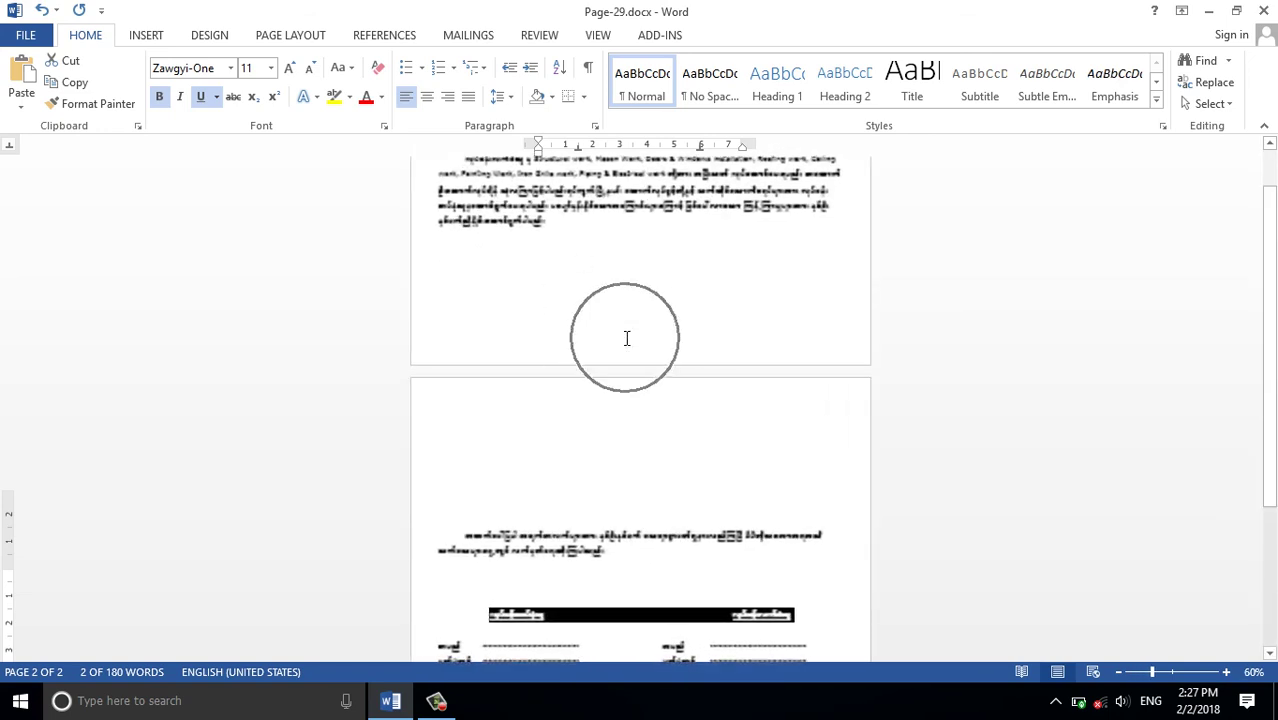
{"action": "scroll", "coordinate": [627, 338], "scroll_direction": "up", "scroll_amount": 3}
{"action": "scroll", "coordinate": [627, 338], "scroll_direction": "up", "scroll_amount": 2}
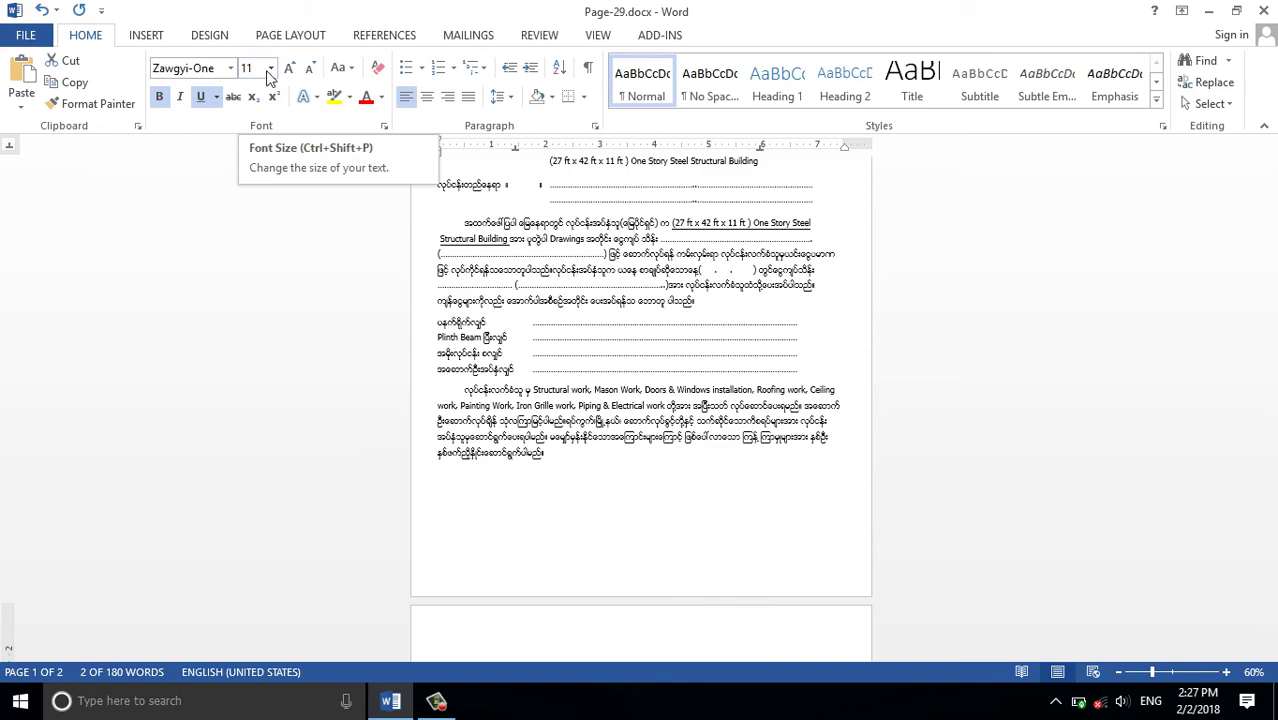
{"action": "scroll", "coordinate": [697, 410], "scroll_direction": "up", "scroll_amount": 5}
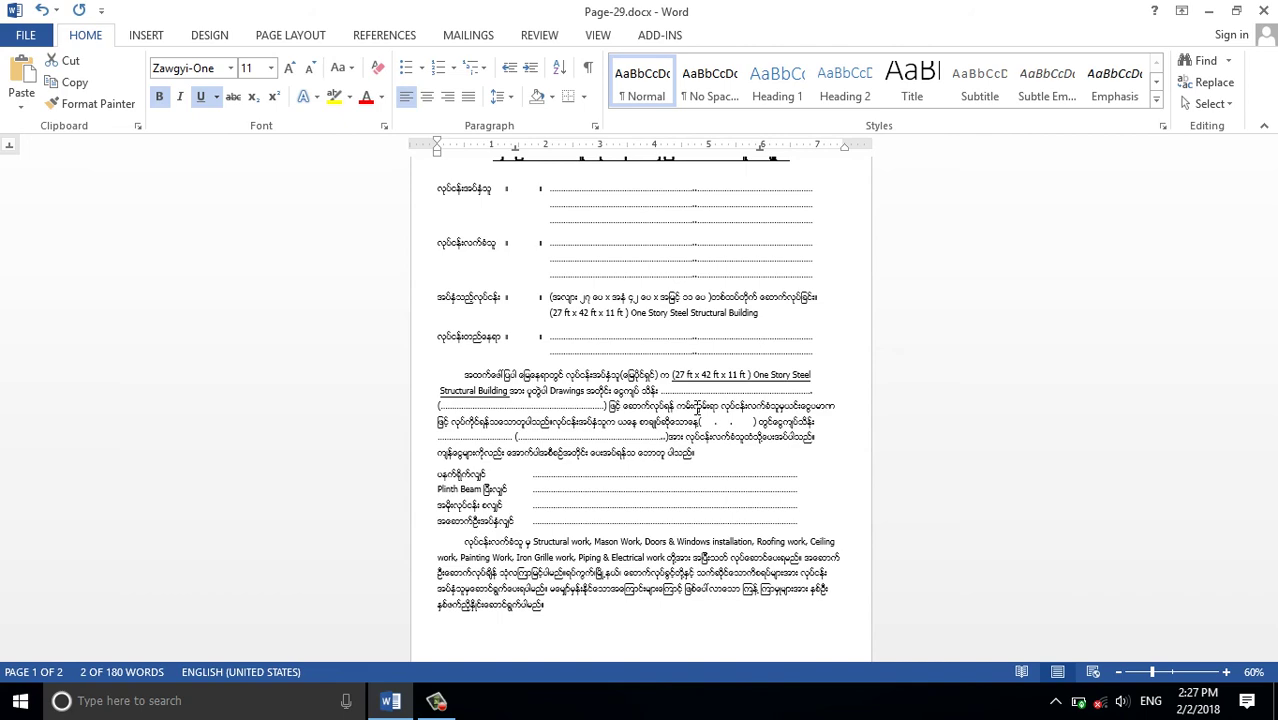
{"action": "scroll", "coordinate": [676, 420], "scroll_direction": "up", "scroll_amount": 3}
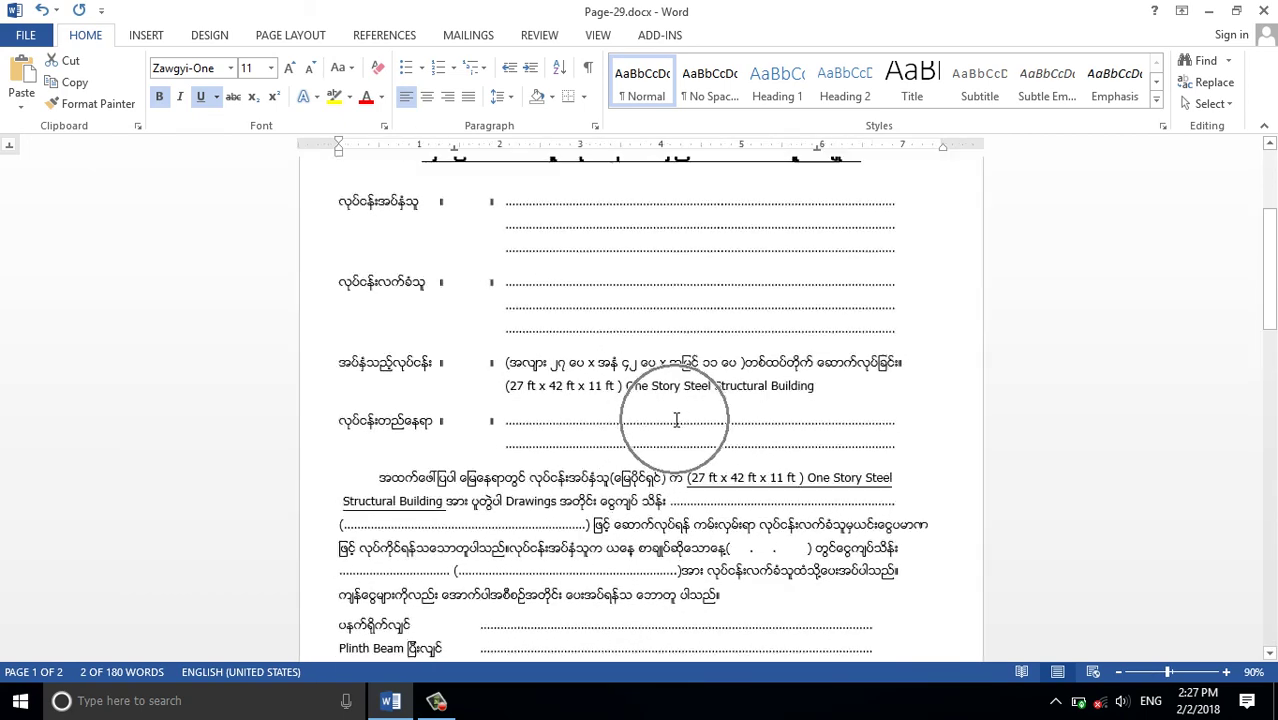
{"action": "scroll", "coordinate": [676, 420], "scroll_direction": "down", "scroll_amount": 1}
{"action": "scroll", "coordinate": [676, 420], "scroll_direction": "up", "scroll_amount": 3}
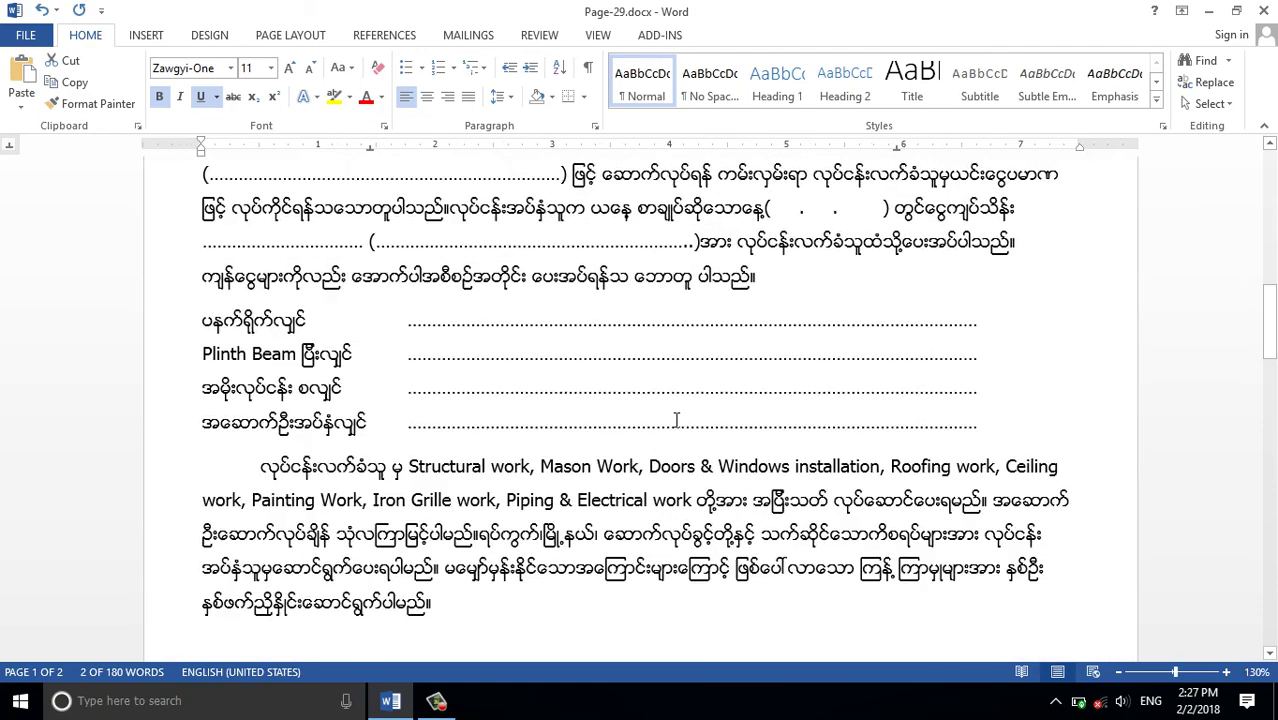
{"action": "scroll", "coordinate": [676, 422], "scroll_direction": "down", "scroll_amount": 4}
{"action": "scroll", "coordinate": [676, 422], "scroll_direction": "up", "scroll_amount": 3}
{"action": "scroll", "coordinate": [676, 421], "scroll_direction": "up", "scroll_amount": 4}
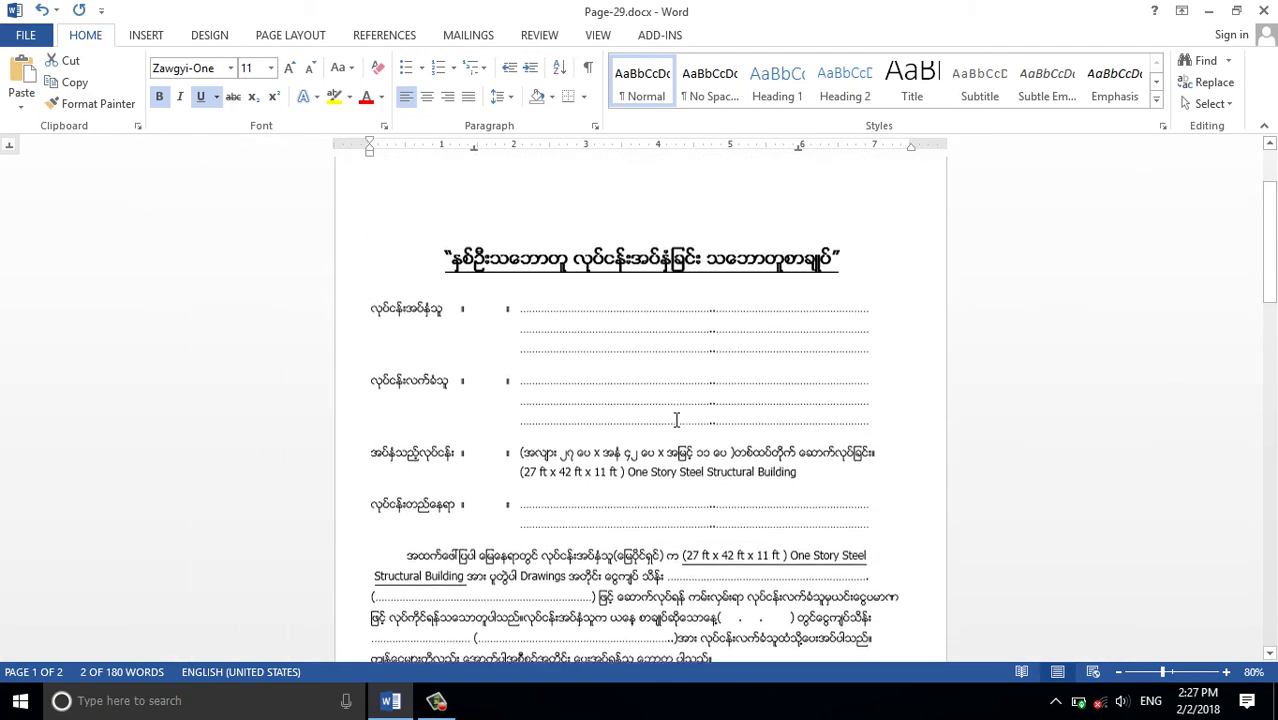
{"action": "scroll", "coordinate": [676, 420], "scroll_direction": "up", "scroll_amount": 3}
{"action": "scroll", "coordinate": [676, 420], "scroll_direction": "up", "scroll_amount": 1}
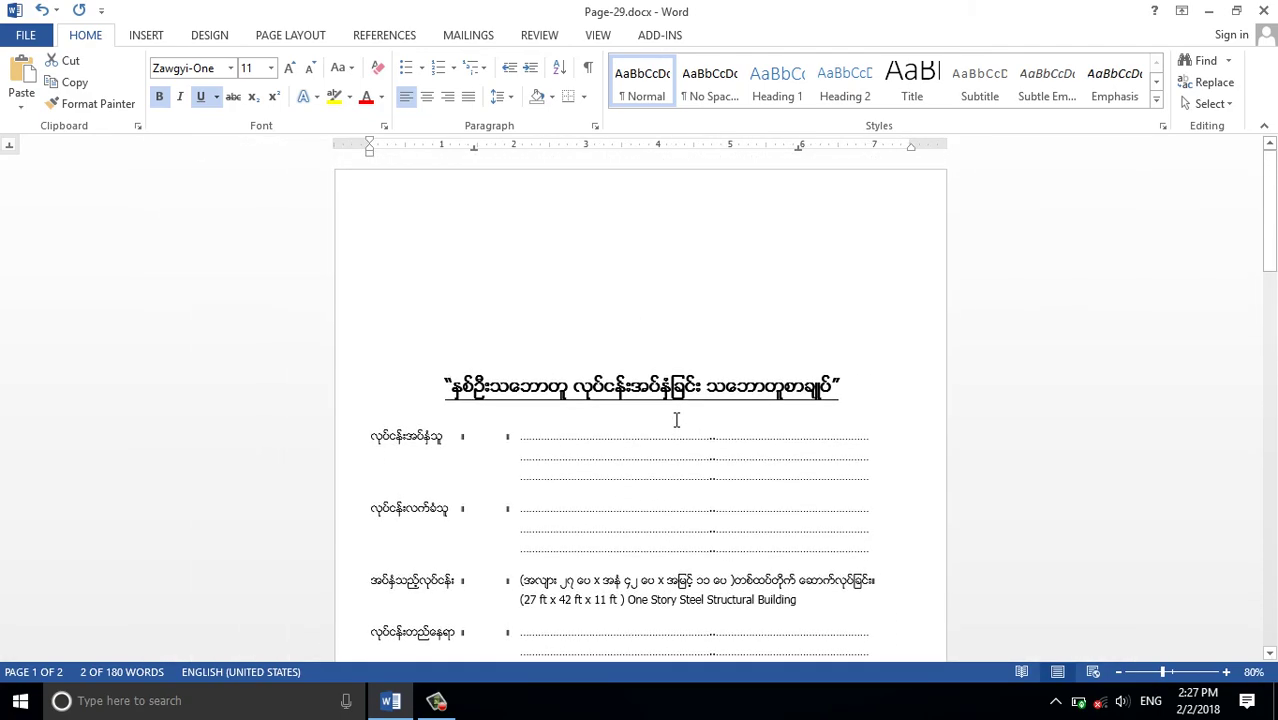
{"action": "scroll", "coordinate": [676, 420], "scroll_direction": "down", "scroll_amount": 1}
{"action": "scroll", "coordinate": [676, 420], "scroll_direction": "down", "scroll_amount": 4}
{"action": "scroll", "coordinate": [676, 420], "scroll_direction": "down", "scroll_amount": 2}
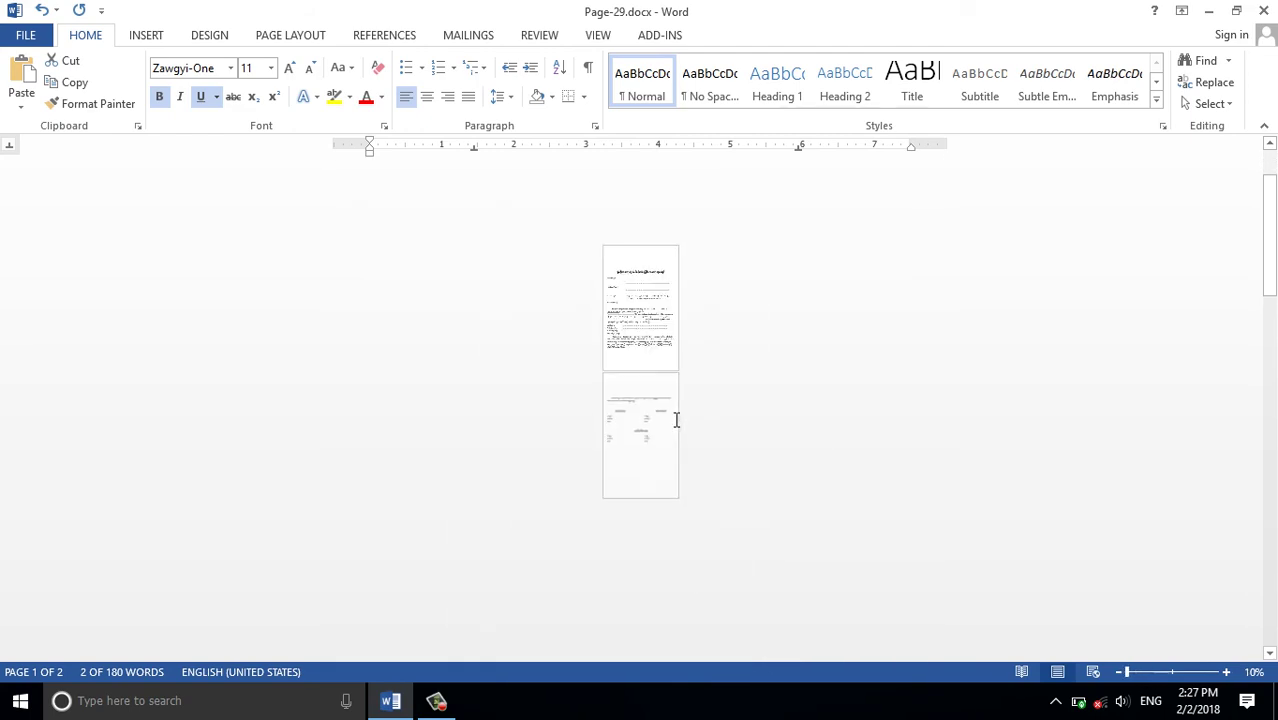
{"action": "scroll", "coordinate": [676, 420], "scroll_direction": "up", "scroll_amount": 4}
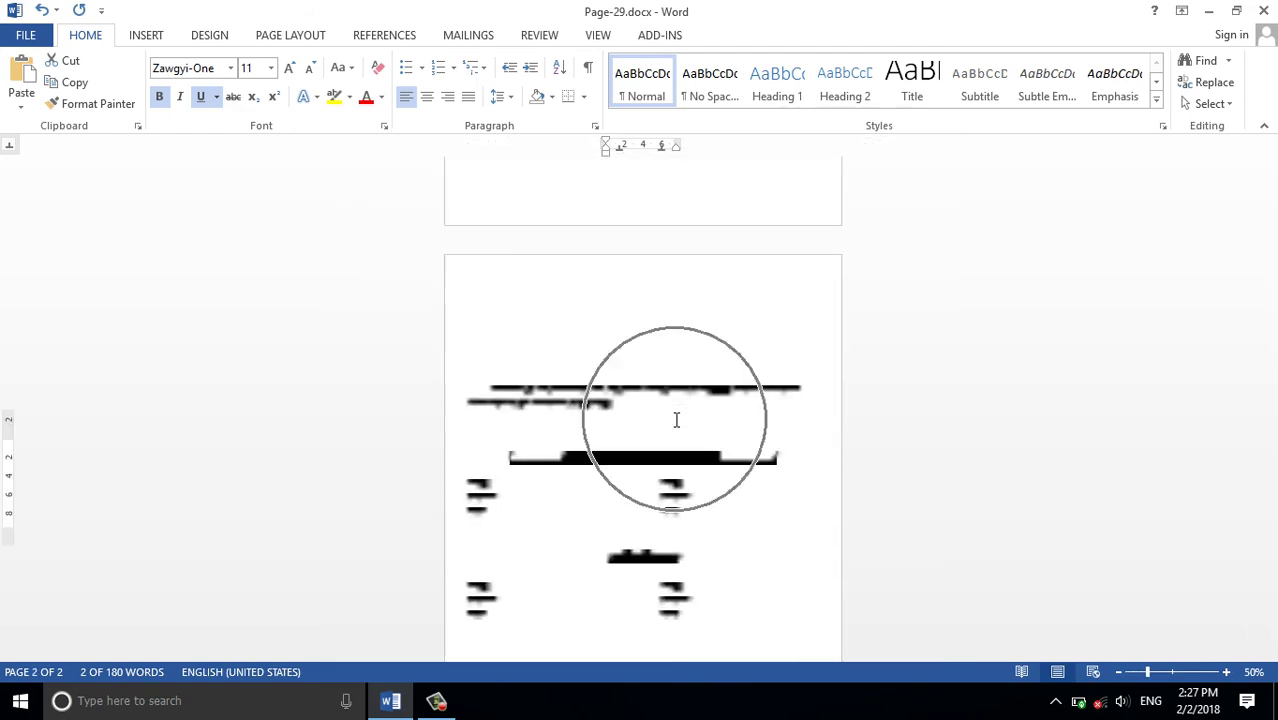
{"action": "scroll", "coordinate": [676, 420], "scroll_direction": "up", "scroll_amount": 3}
{"action": "left_click", "coordinate": [662, 476]}
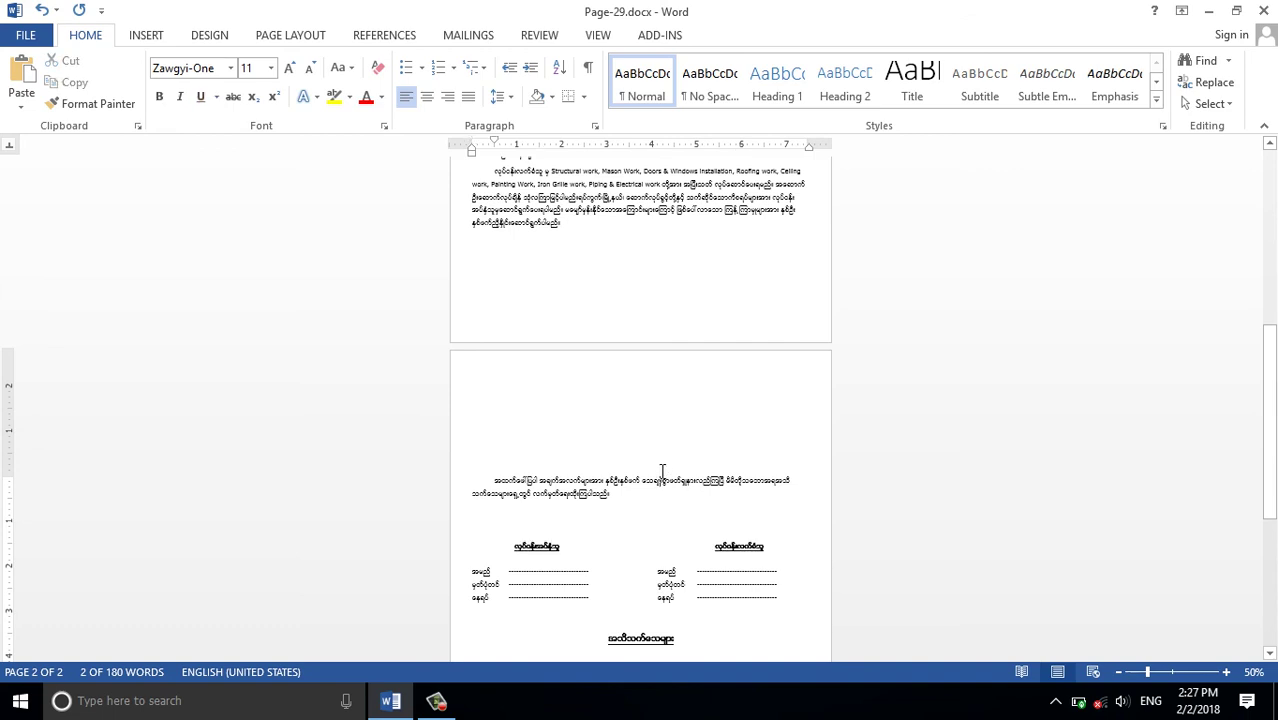
{"action": "scroll", "coordinate": [718, 506], "scroll_direction": "down", "scroll_amount": 3}
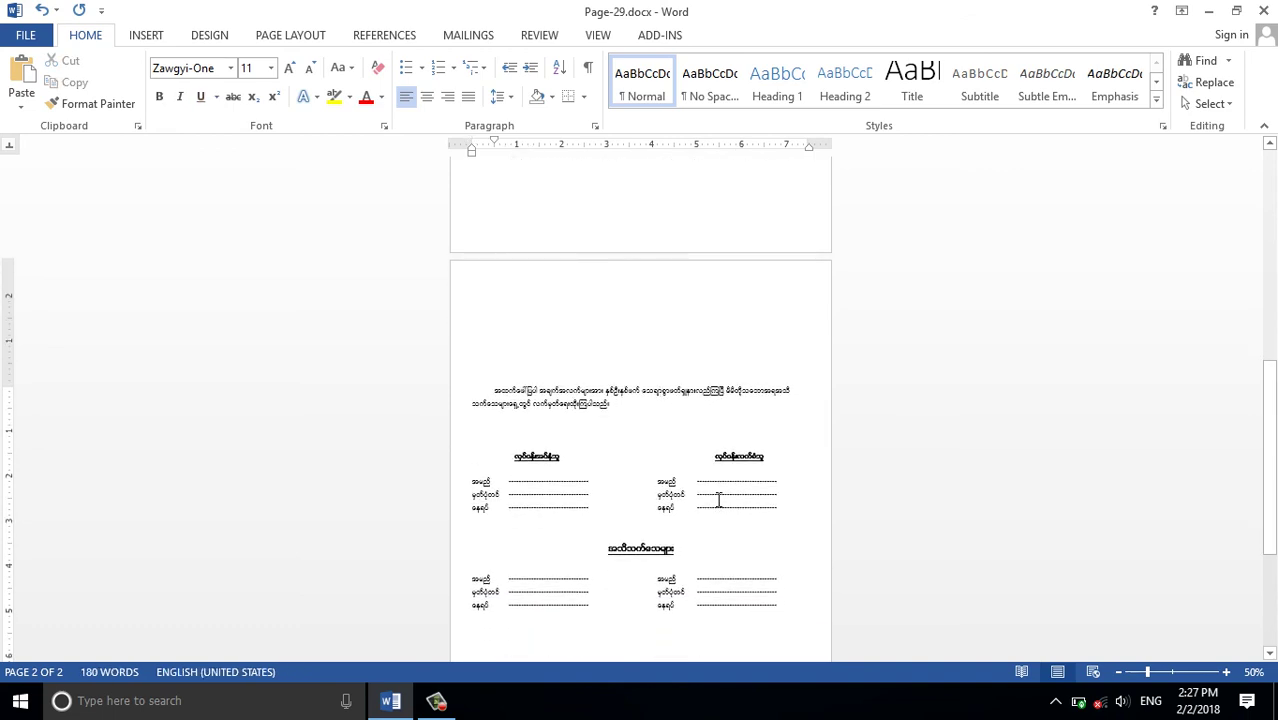
{"action": "scroll", "coordinate": [718, 500], "scroll_direction": "up", "scroll_amount": 3}
{"action": "scroll", "coordinate": [718, 497], "scroll_direction": "up", "scroll_amount": 3}
{"action": "scroll", "coordinate": [718, 497], "scroll_direction": "up", "scroll_amount": 3}
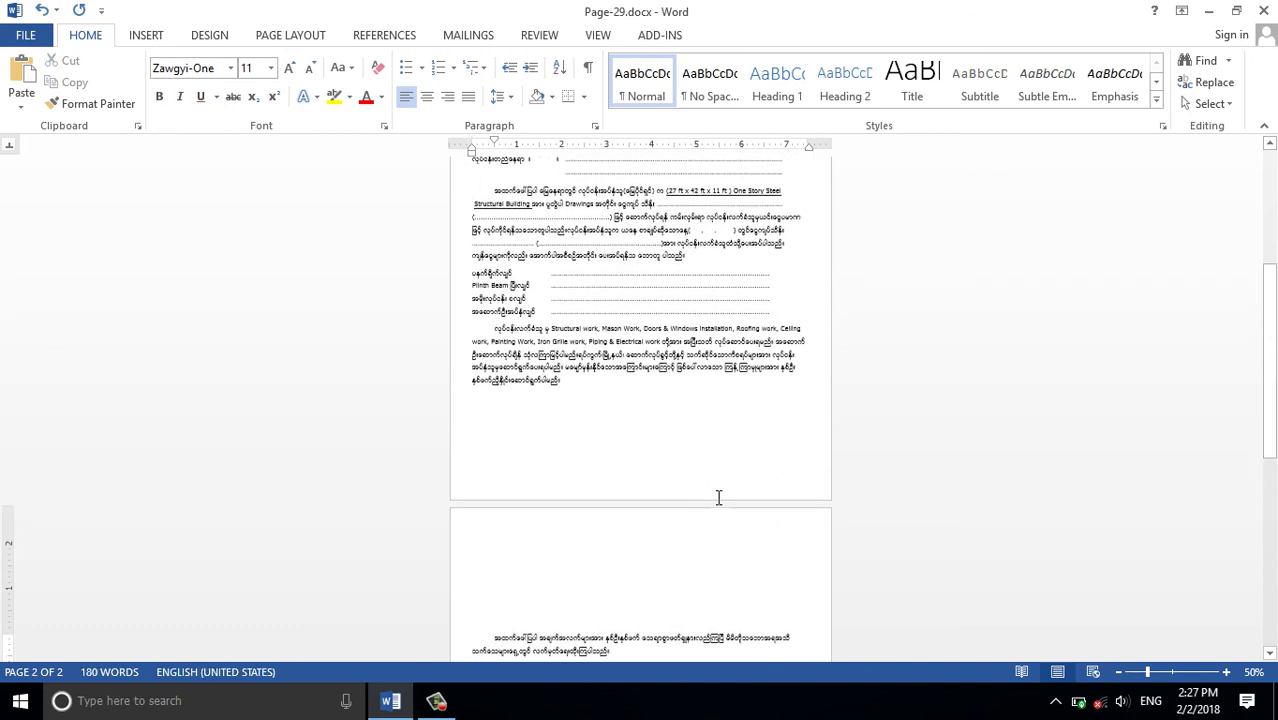
{"action": "scroll", "coordinate": [716, 497], "scroll_direction": "up", "scroll_amount": 2}
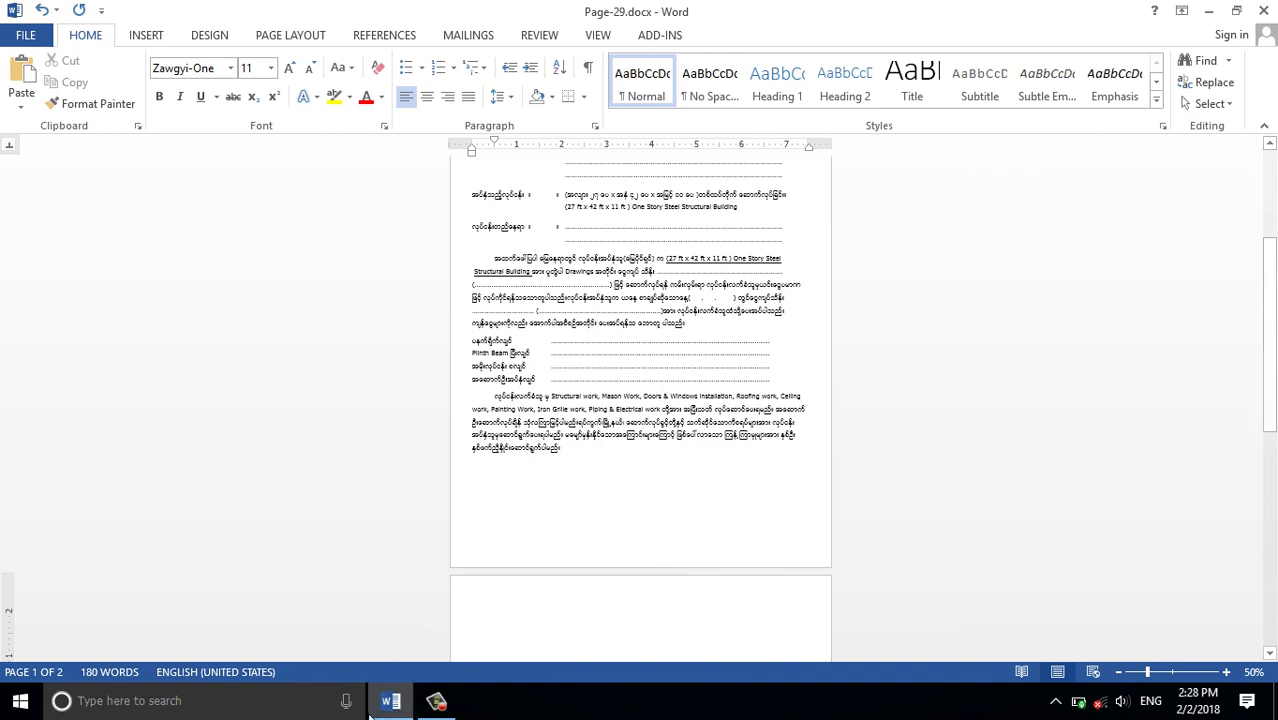
{"action": "mouse_move", "coordinate": [447, 705]}
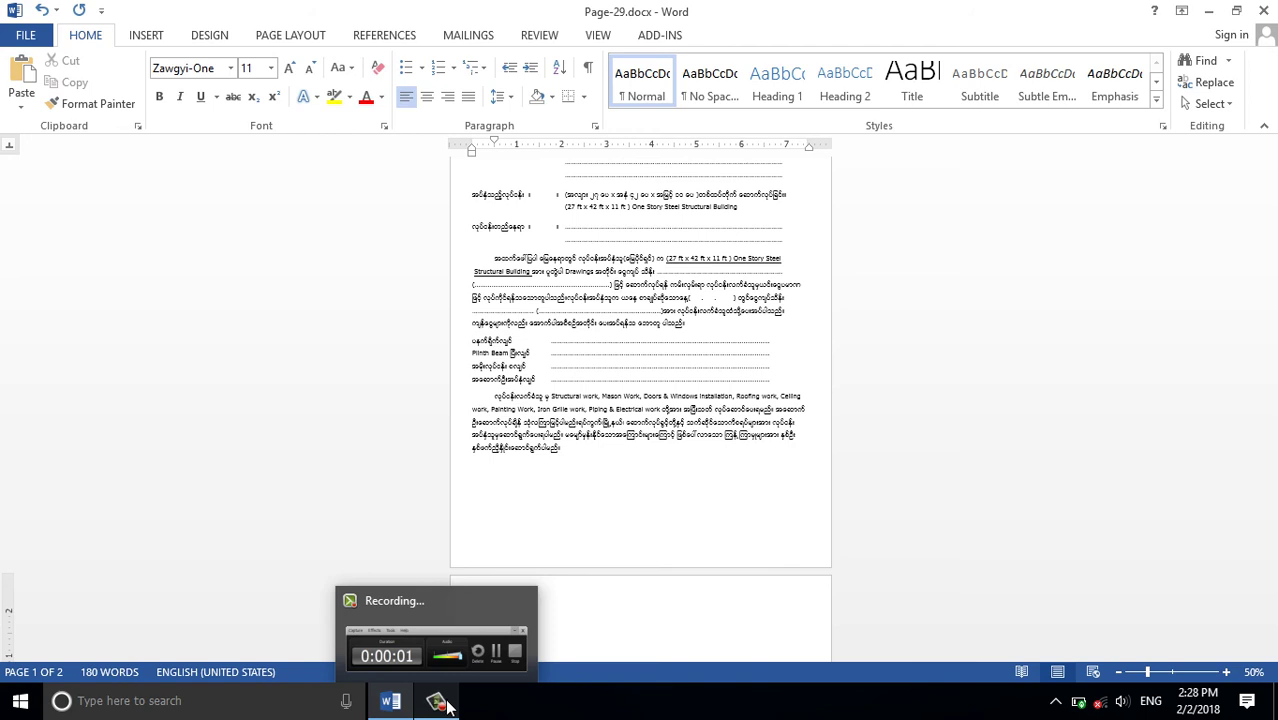
{"action": "left_click", "coordinate": [439, 704]}
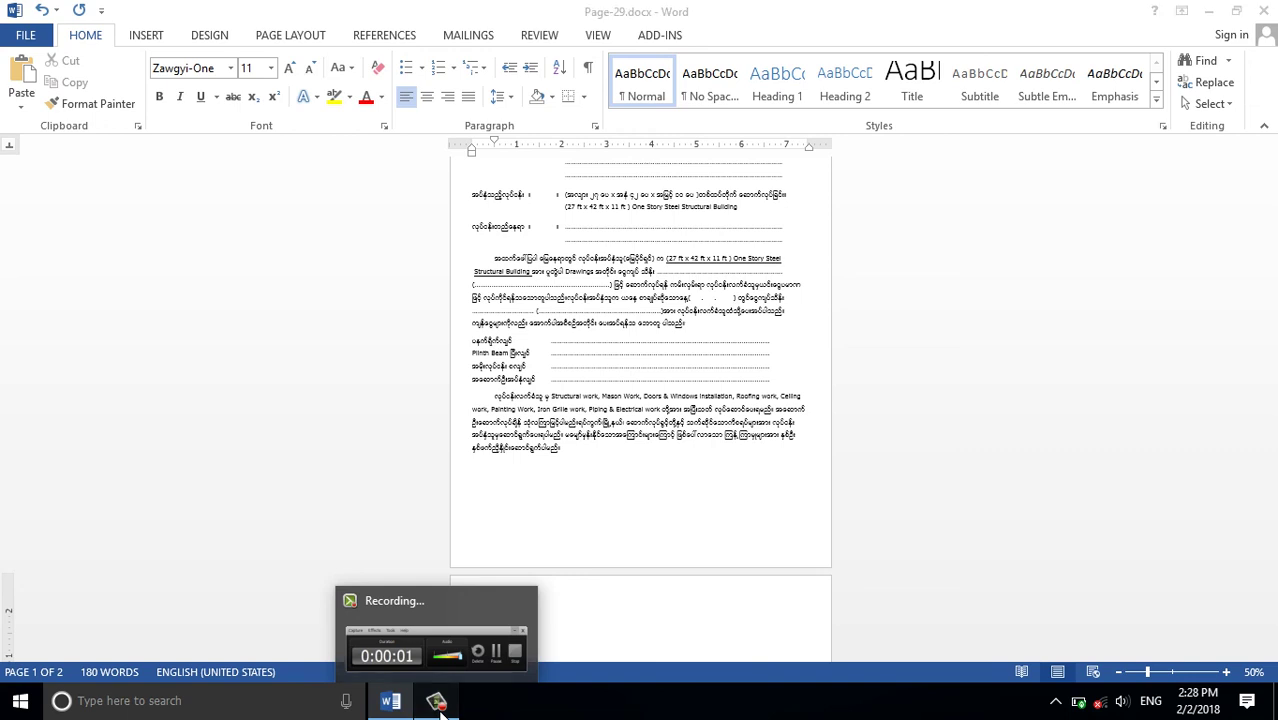